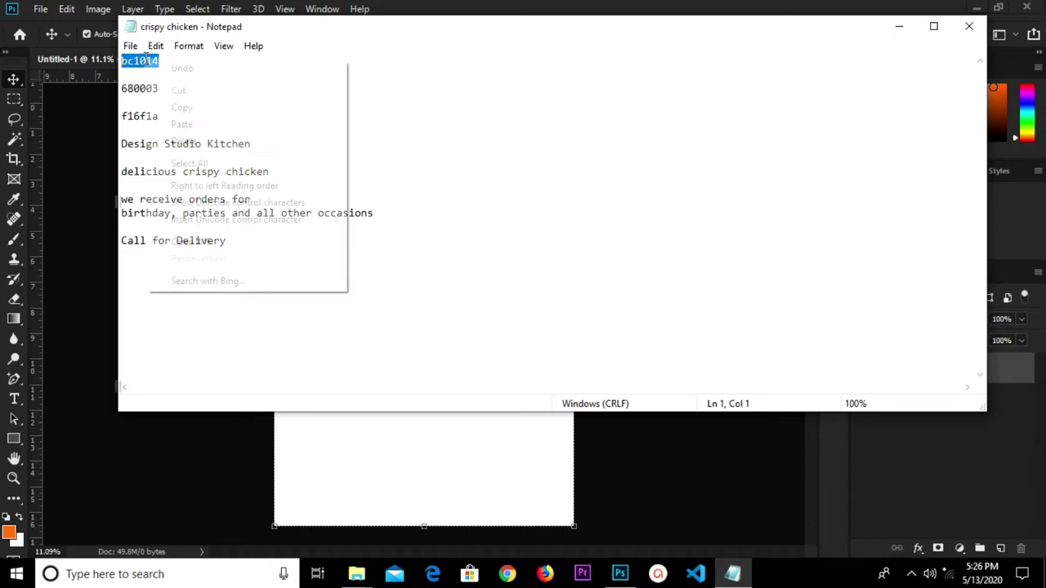
# Add a Solid Color fill layer using hex #bc1014 copied from Notepad.
pyautogui.click(183, 107)
pyautogui.click(672, 476)
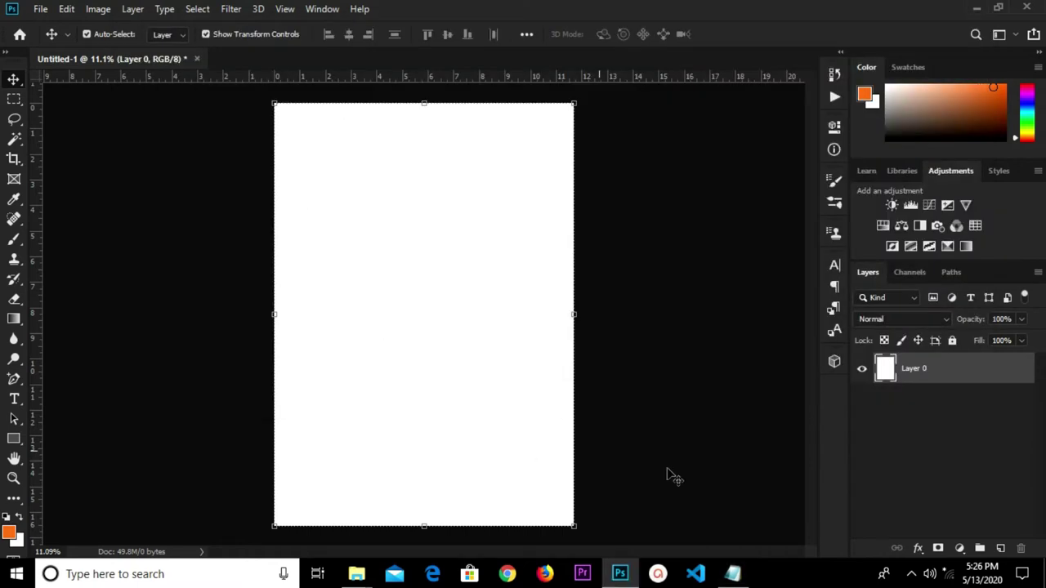
pyautogui.click(958, 549)
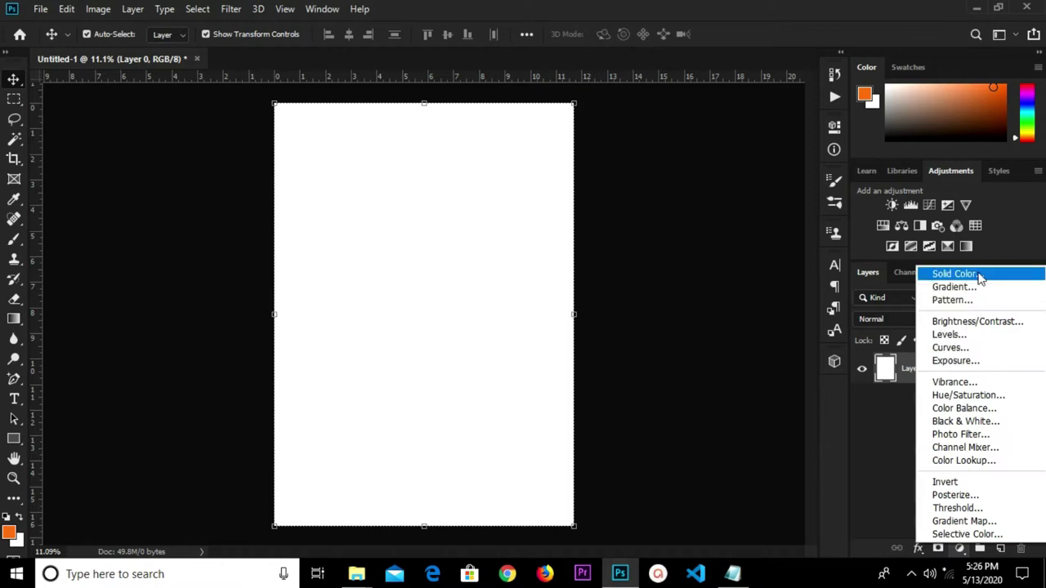
pyautogui.click(955, 273)
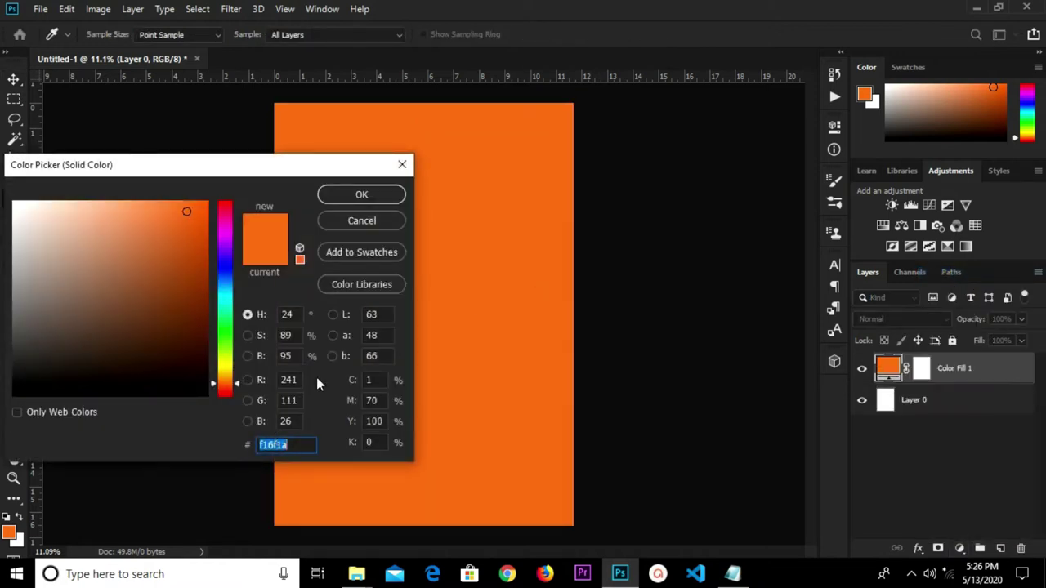
pyautogui.rightClick(269, 443)
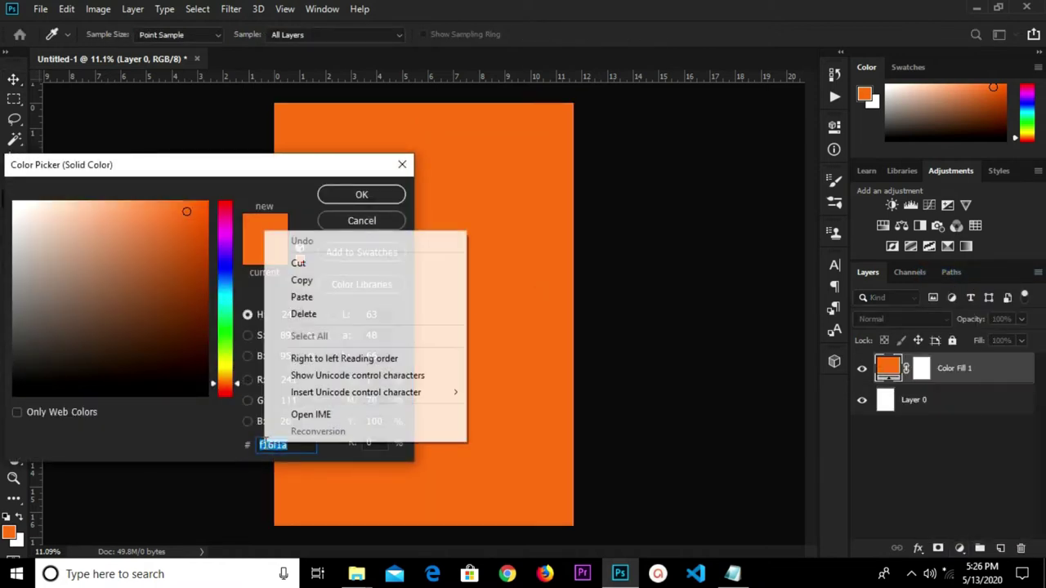
pyautogui.click(323, 297)
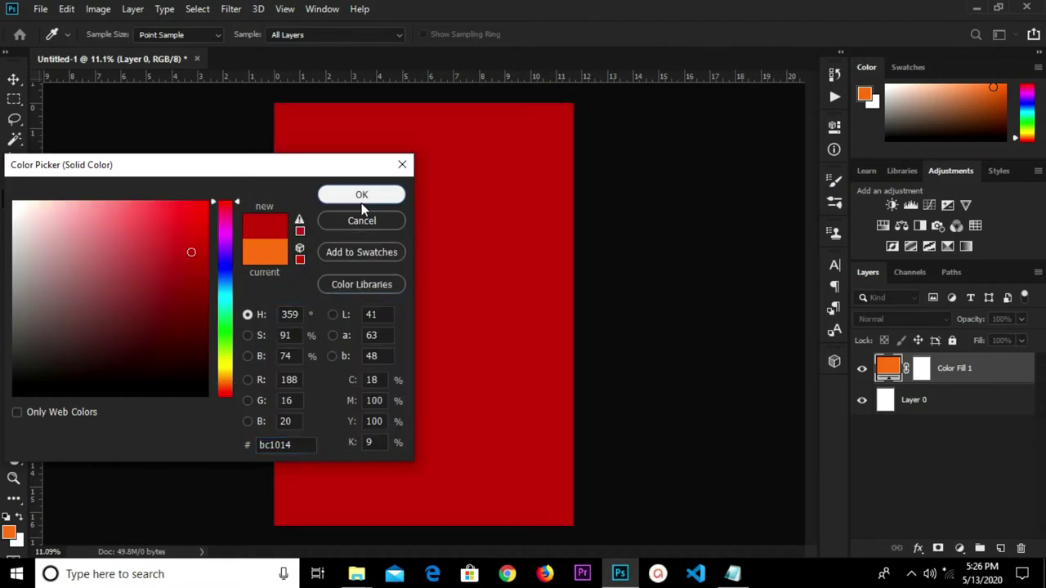
pyautogui.click(361, 195)
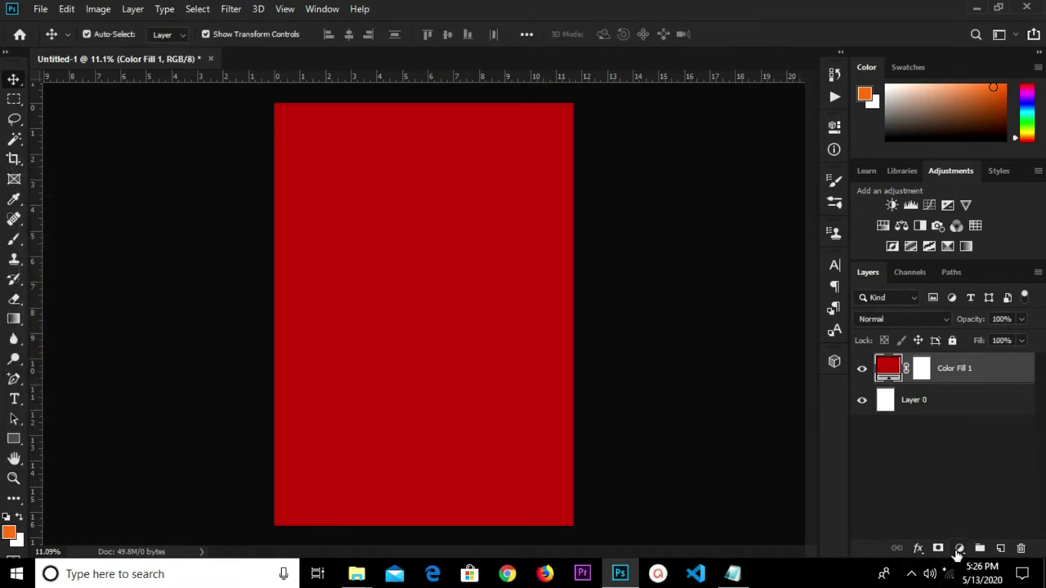
# Start an extra Solid Color fill layer, then cancel it.
pyautogui.click(959, 548)
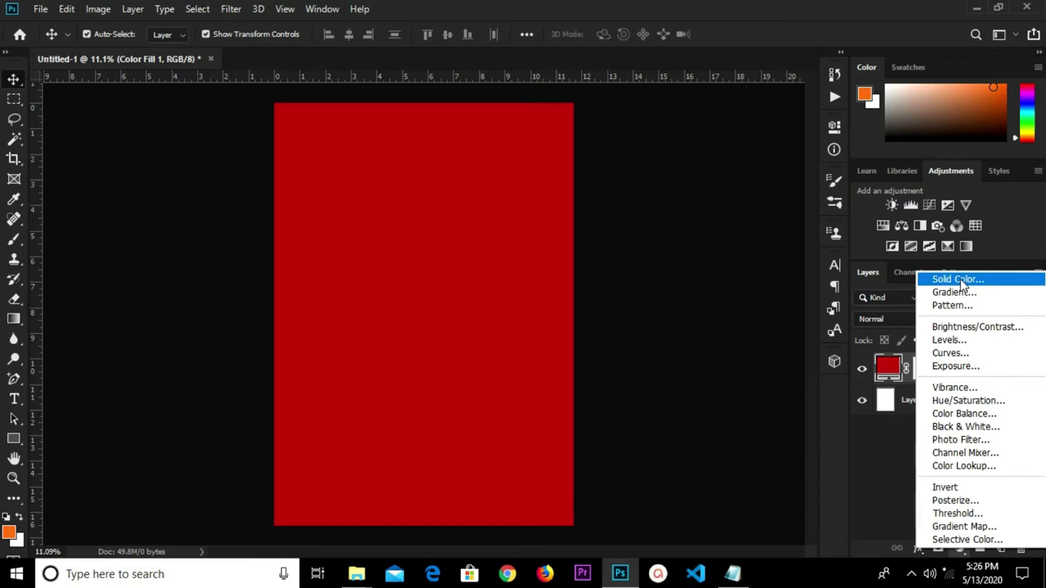
pyautogui.click(956, 280)
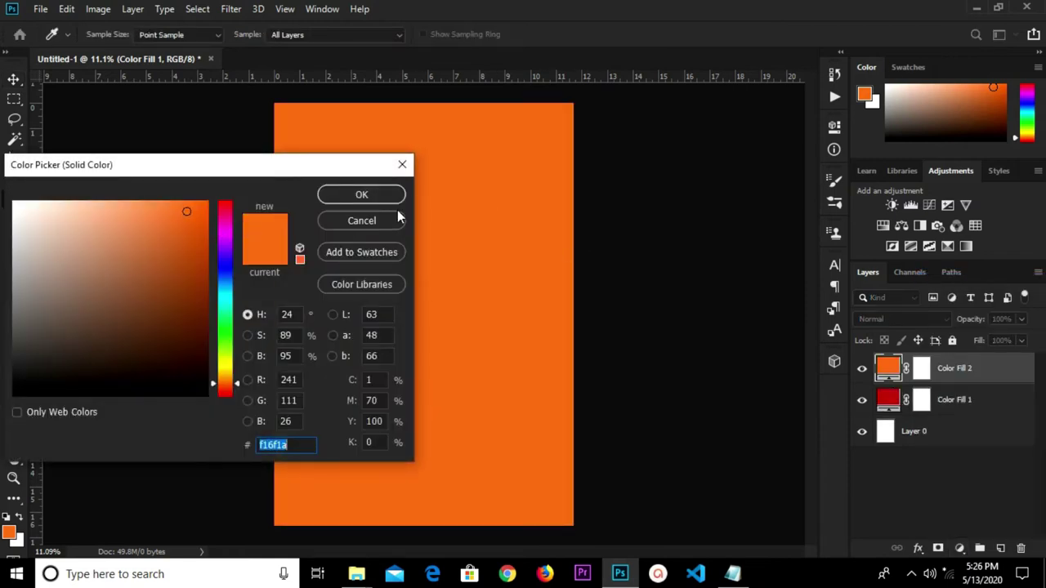
pyautogui.click(402, 164)
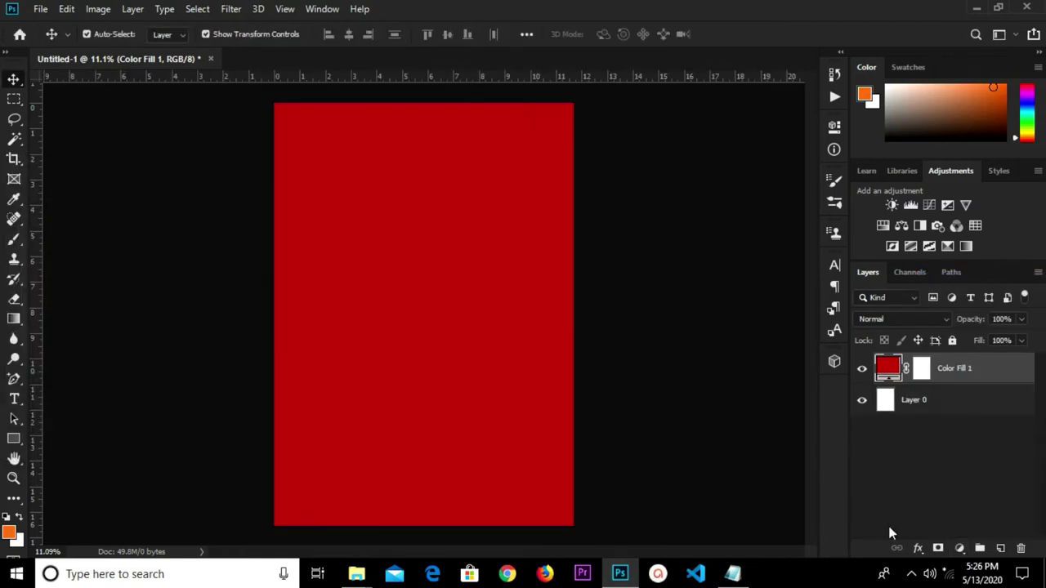
# Copy the hex code 680003 from the colour notes in Notepad.
pyautogui.click(733, 574)
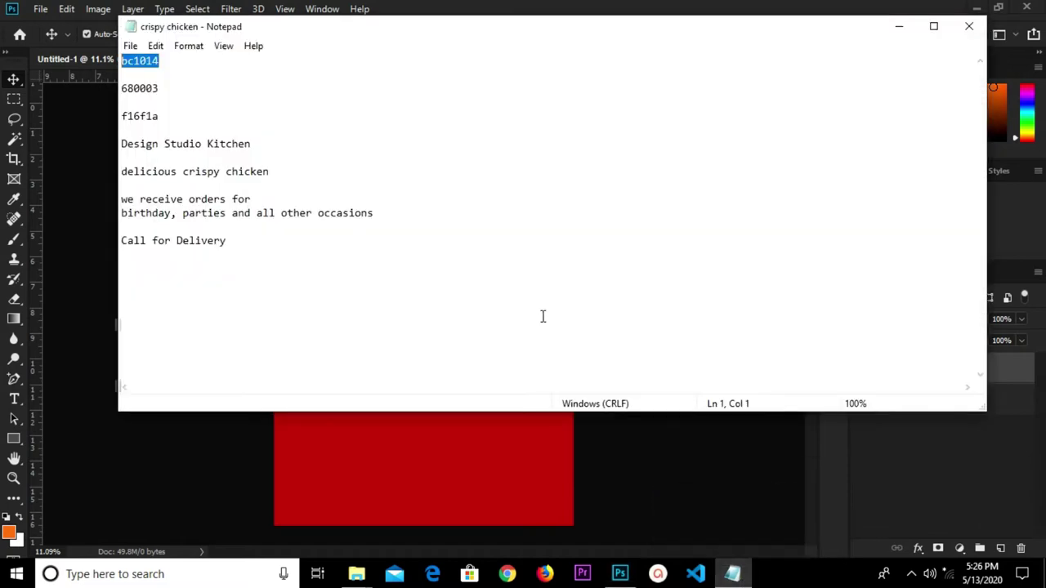
pyautogui.moveTo(186, 89); pyautogui.dragTo(72, 70)
pyautogui.moveTo(117, 97); pyautogui.dragTo(125, 93)
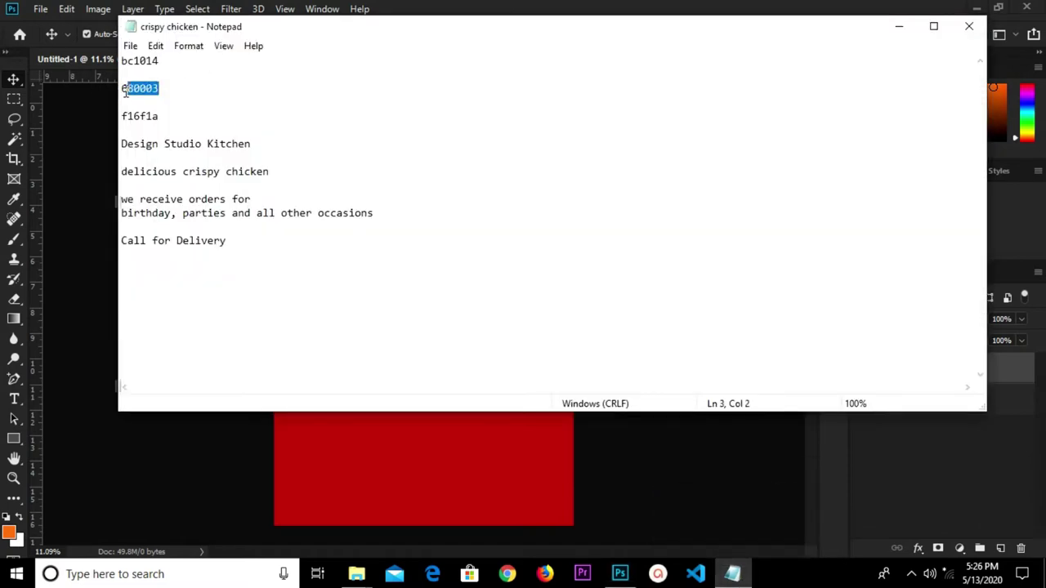
pyautogui.rightClick(134, 92)
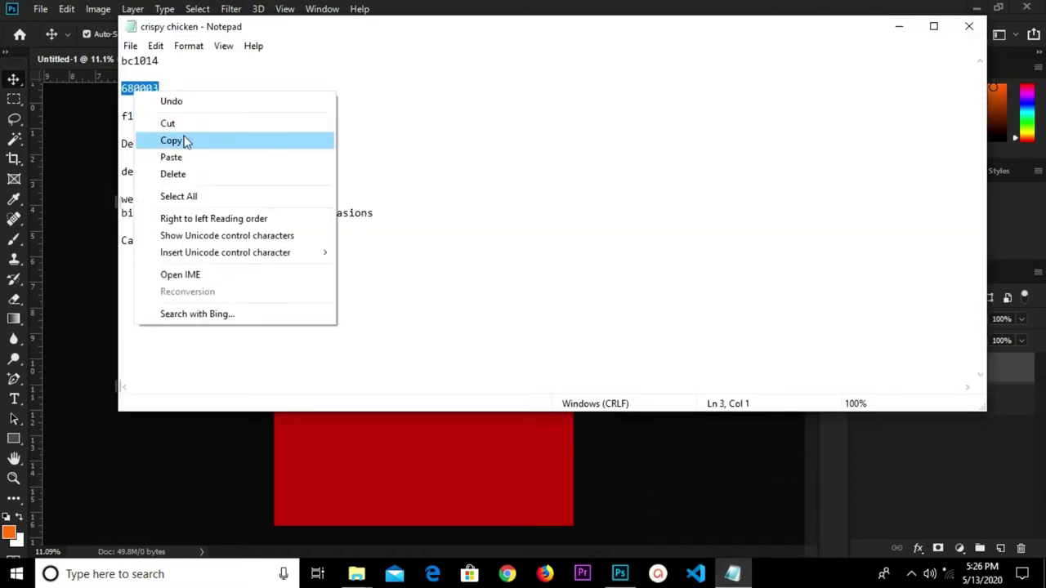
pyautogui.click(185, 140)
pyautogui.click(700, 438)
# Add a Solid Color fill layer set to #680003 above Color Fill 1.
pyautogui.click(959, 549)
pyautogui.click(958, 281)
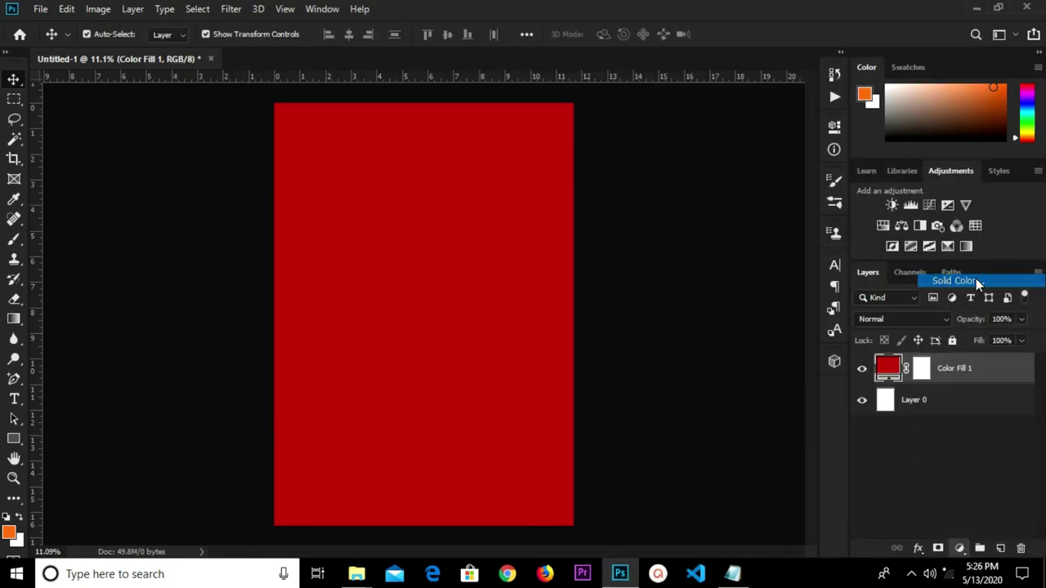
pyautogui.rightClick(261, 452)
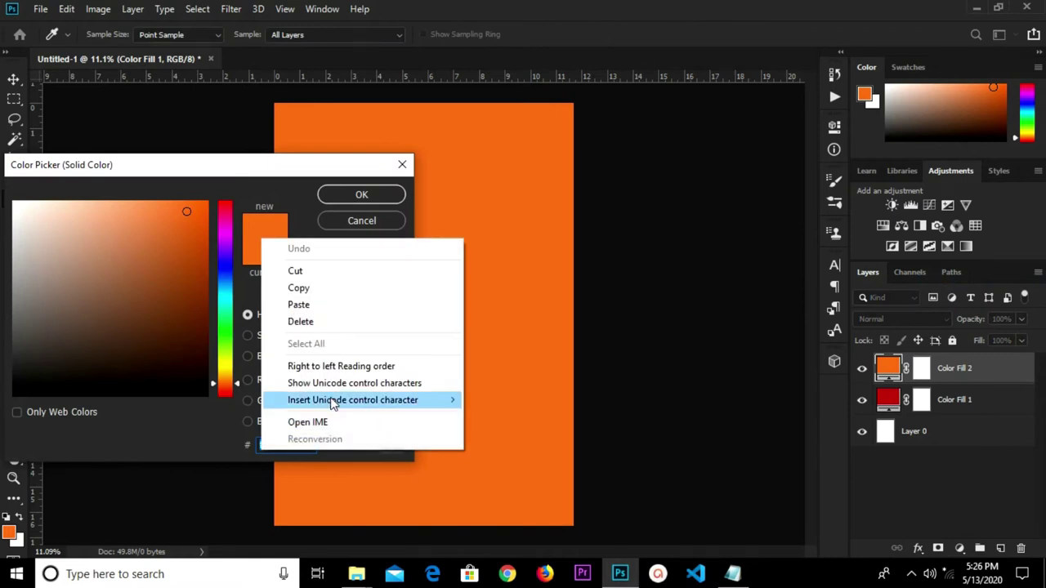
pyautogui.click(319, 305)
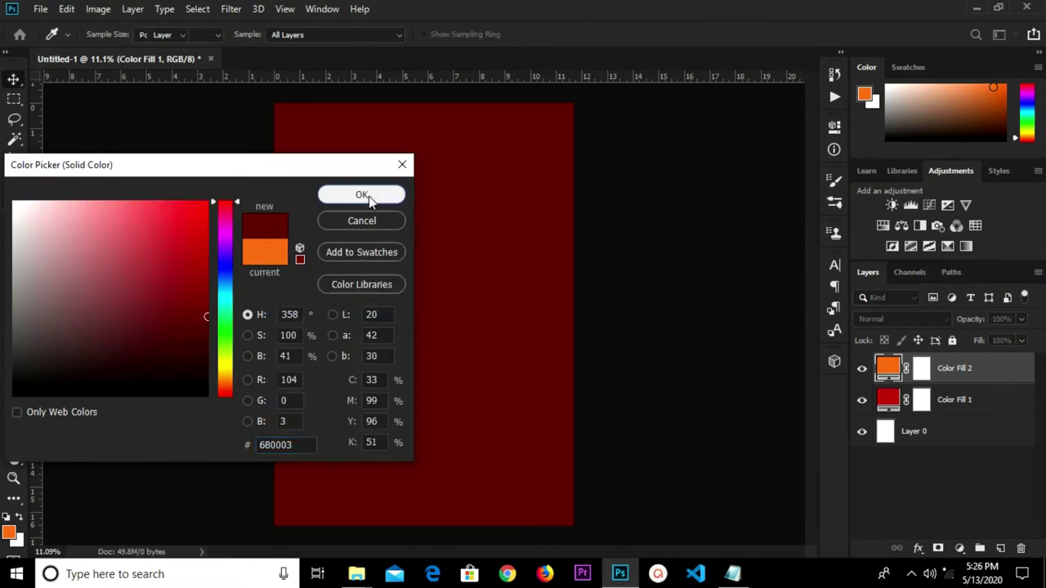
pyautogui.click(361, 195)
pyautogui.click(630, 310)
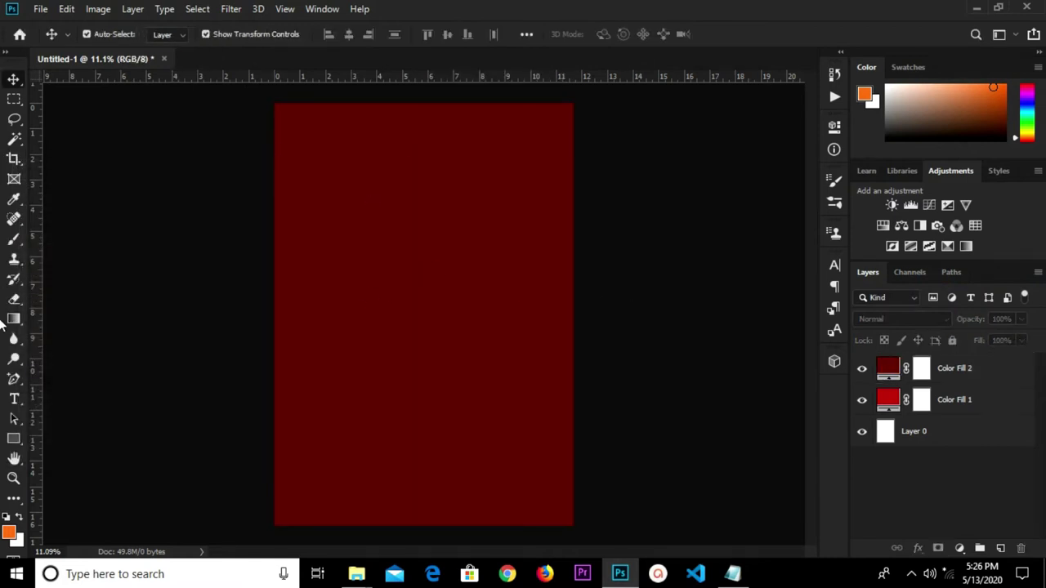
# Draw a rectangle across the top of the page and give it a white fill.
pyautogui.click(13, 439)
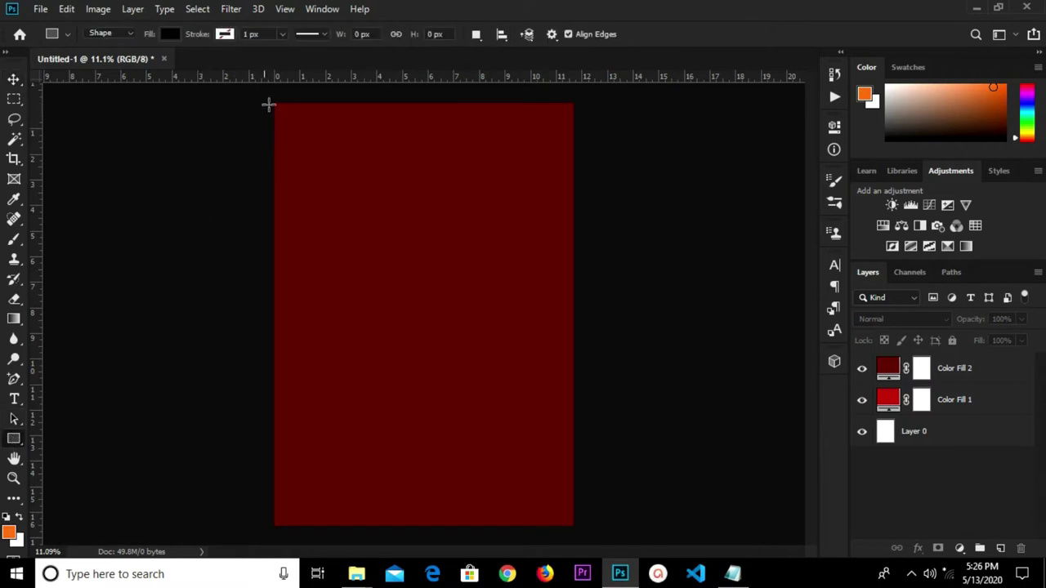
pyautogui.moveTo(259, 100); pyautogui.dragTo(580, 271)
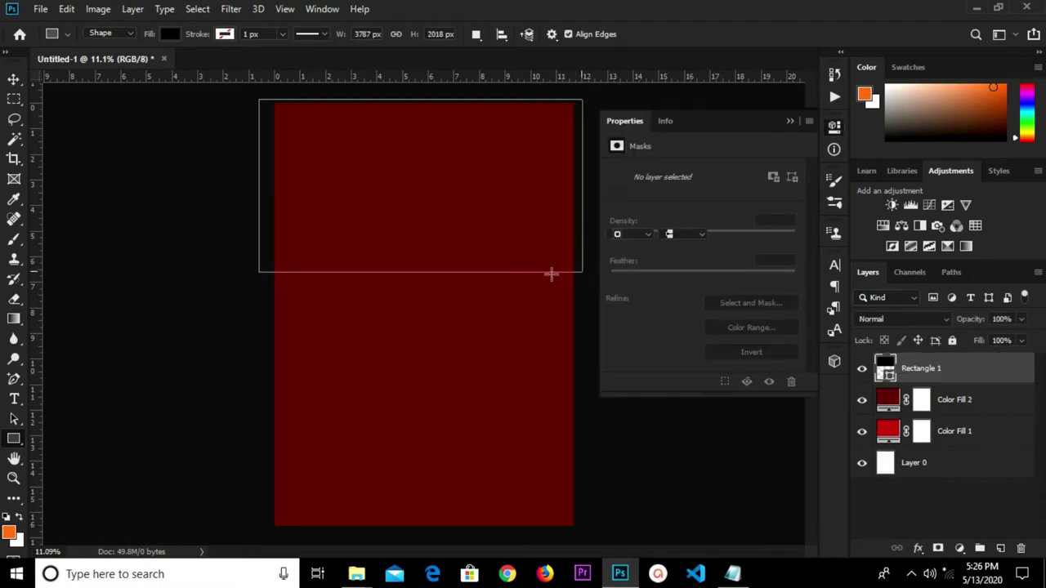
pyautogui.click(616, 217)
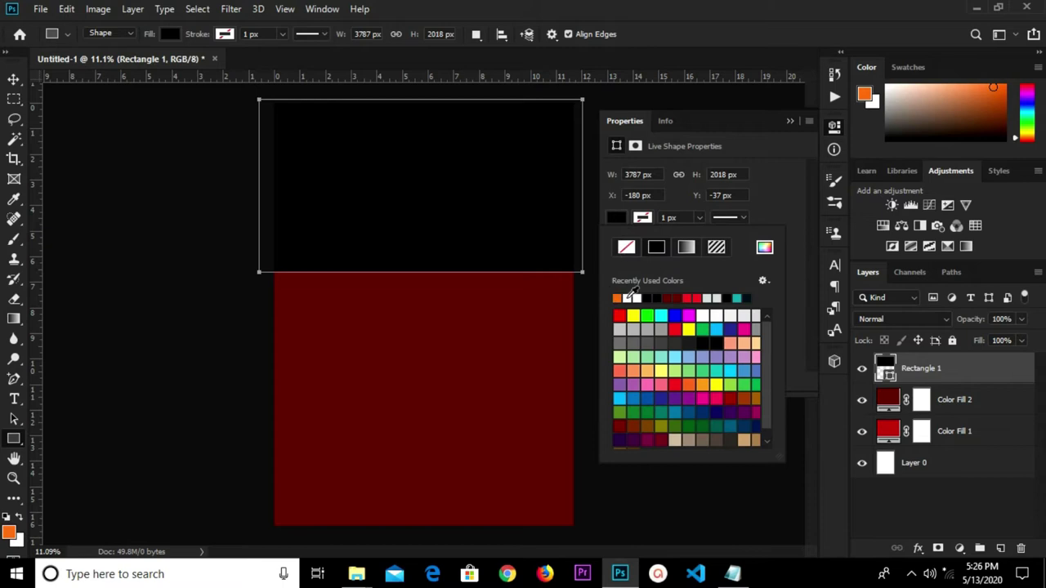
pyautogui.click(617, 298)
pyautogui.click(786, 131)
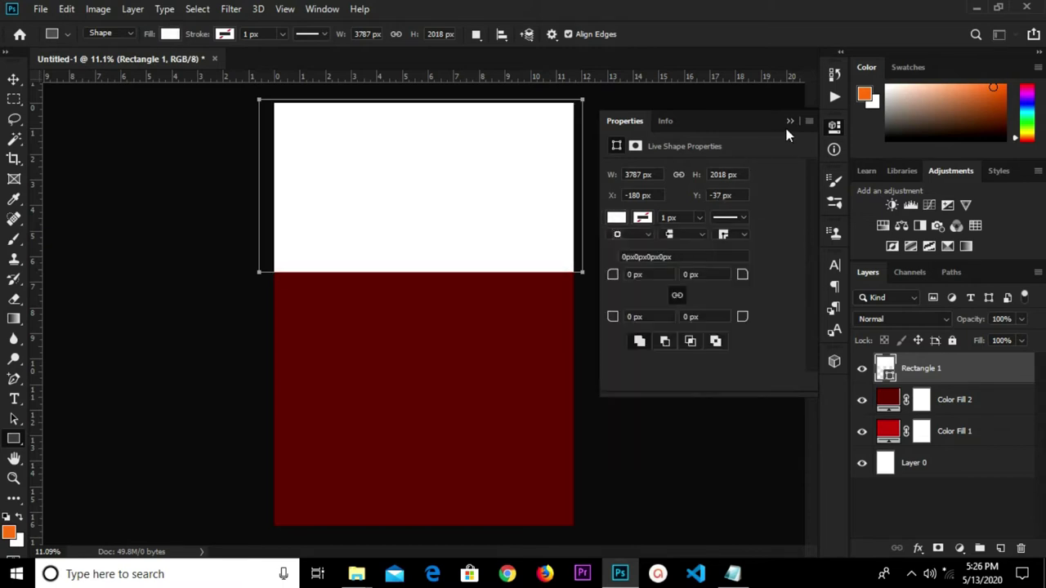
pyautogui.click(787, 124)
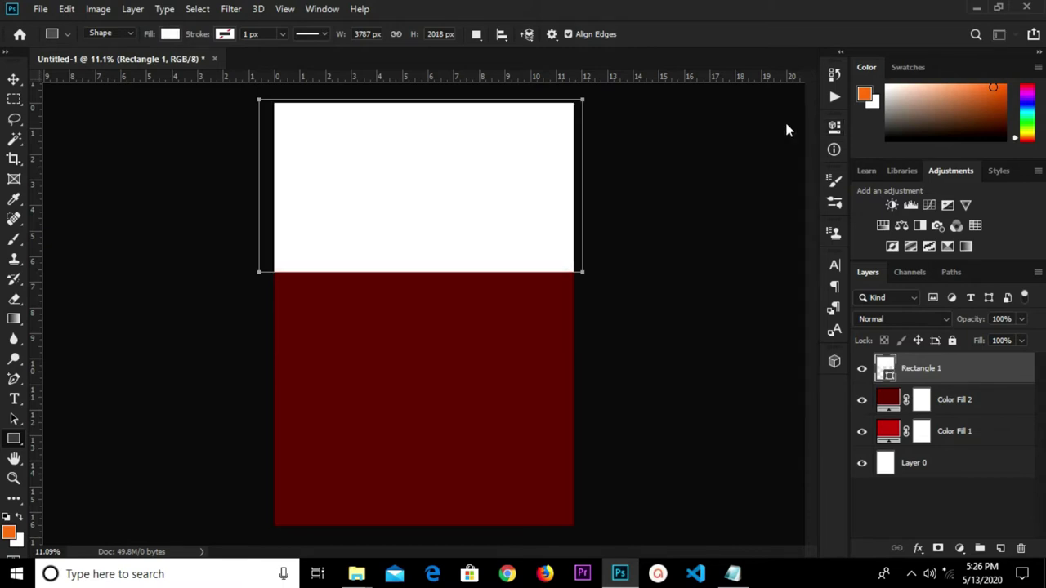
pyautogui.click(13, 80)
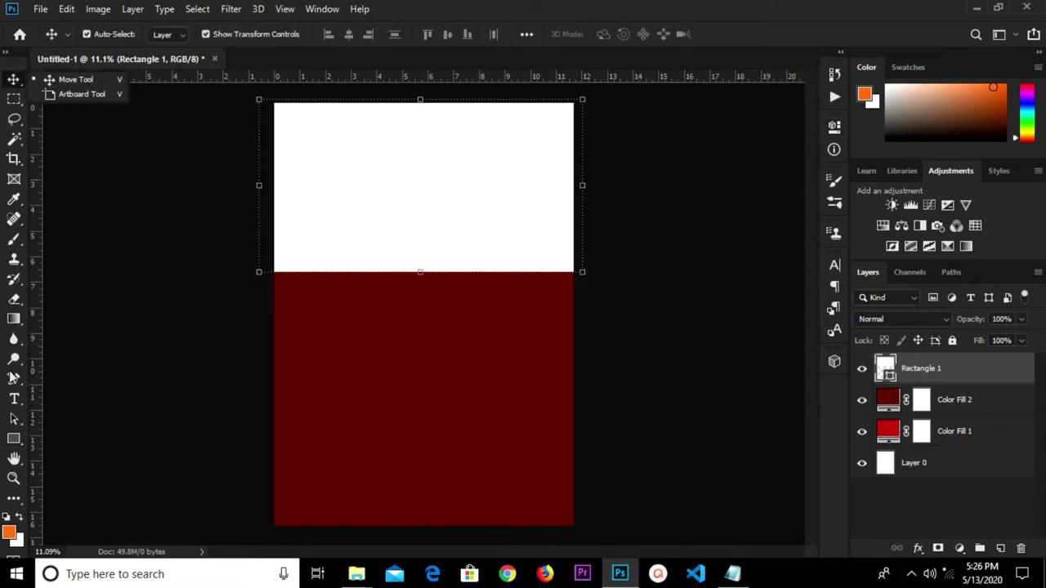
# Add an anchor point mid-bottom on the rectangle and pull it down into a curve.
pyautogui.click(14, 379)
pyautogui.click(48, 423)
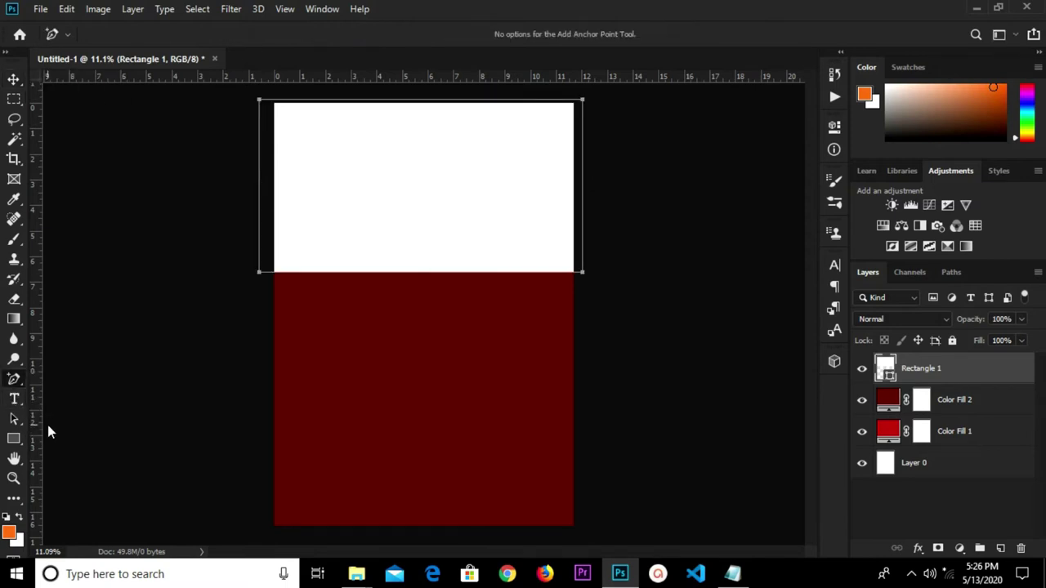
pyautogui.scroll(1, 423, 281)
pyautogui.click(423, 273)
pyautogui.moveTo(423, 276); pyautogui.dragTo(416, 343)
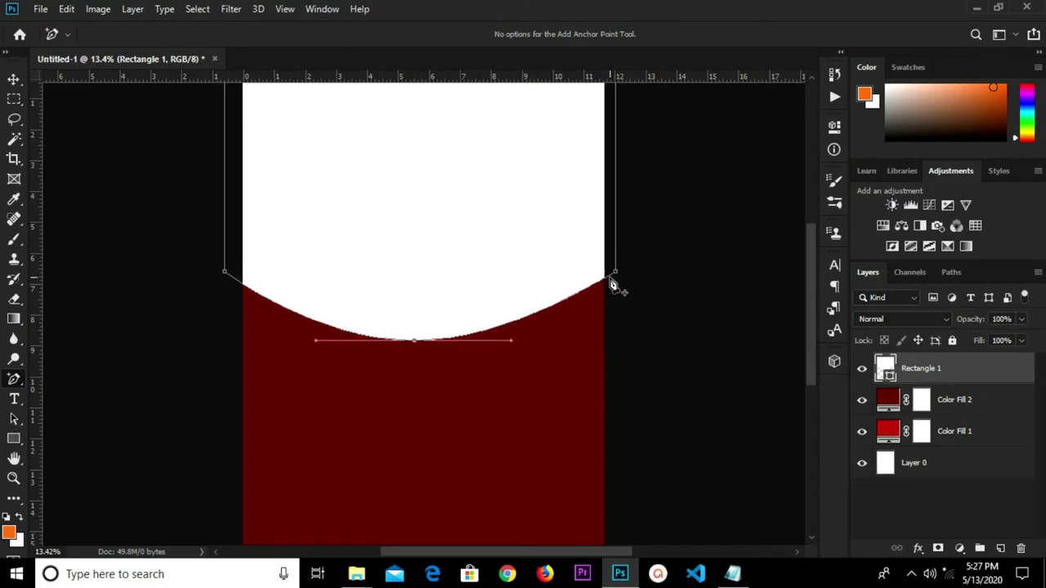
# Raise the right corner and lift the left corner to refine the sweeping curve.
pyautogui.moveTo(616, 273); pyautogui.dragTo(613, 235)
pyautogui.hotkey('ctrl', 'z')
pyautogui.moveTo(617, 274); pyautogui.dragTo(615, 203)
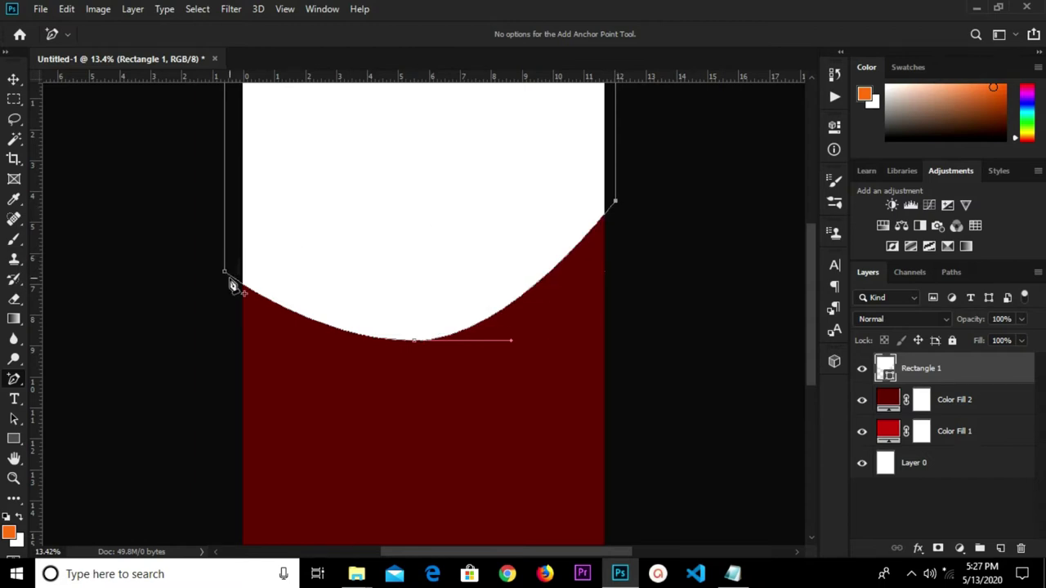
pyautogui.moveTo(226, 272)
pyautogui.mouseDown()
pyautogui.moveTo(229, 230)
pyautogui.moveTo(221, 279)
pyautogui.mouseUp()
pyautogui.moveTo(227, 274); pyautogui.dragTo(224, 247)
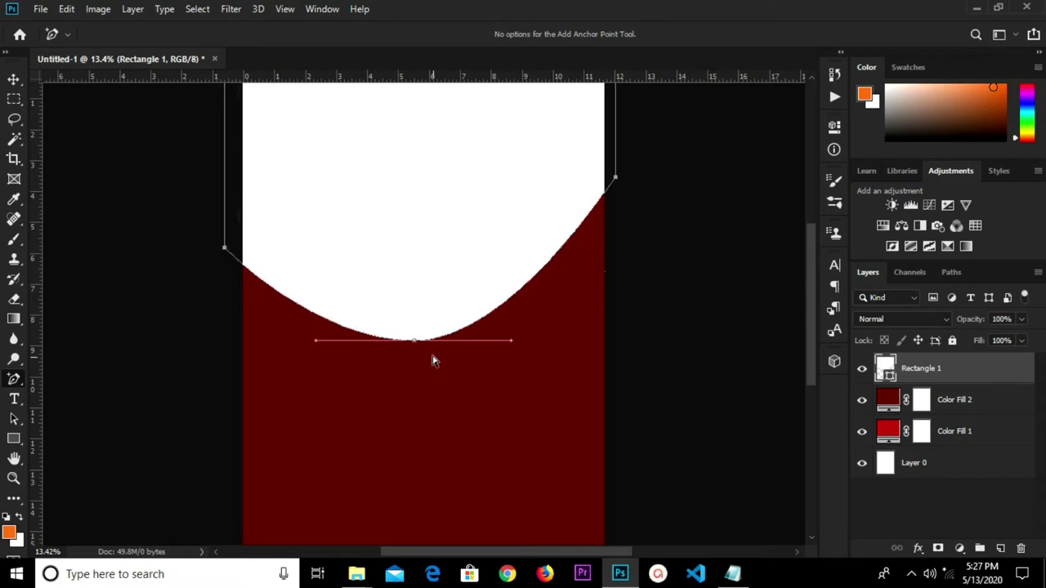
pyautogui.moveTo(413, 344)
pyautogui.mouseDown()
pyautogui.moveTo(409, 323)
pyautogui.moveTo(416, 341)
pyautogui.mouseUp()
pyautogui.click(444, 334)
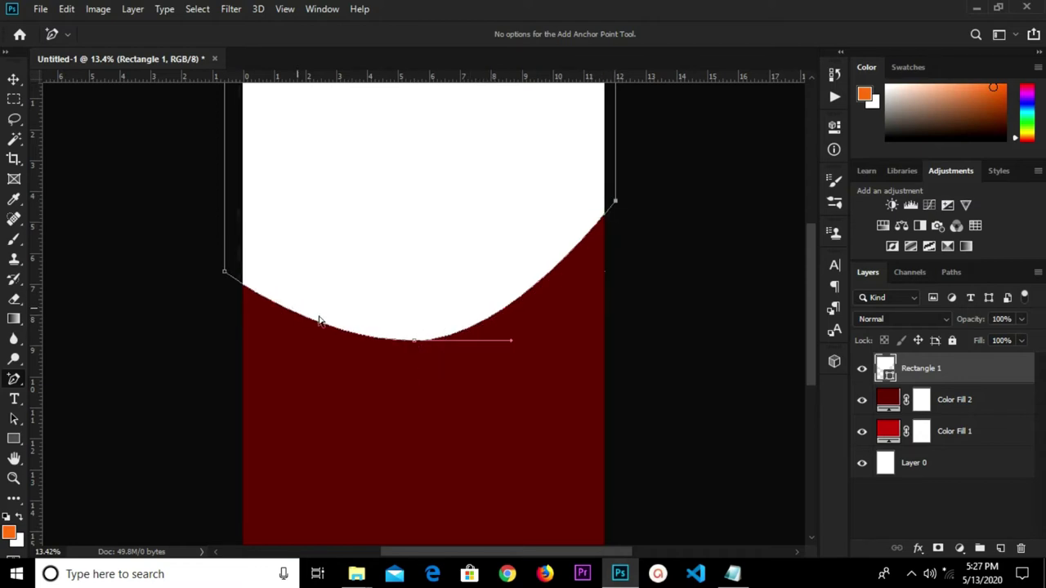
pyautogui.moveTo(226, 276); pyautogui.dragTo(225, 250)
pyautogui.scroll(-2, 368, 261)
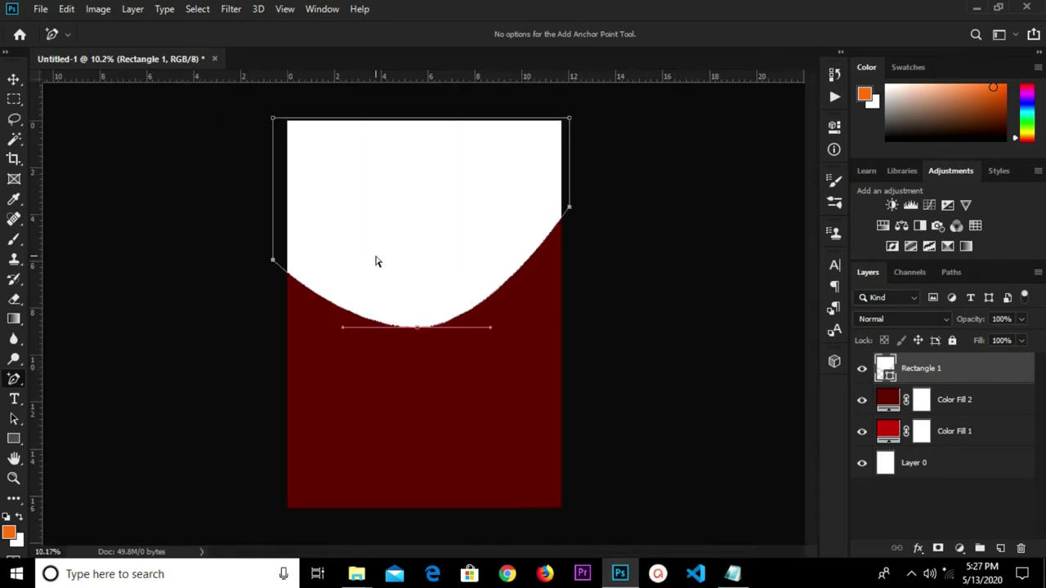
pyautogui.click(629, 223)
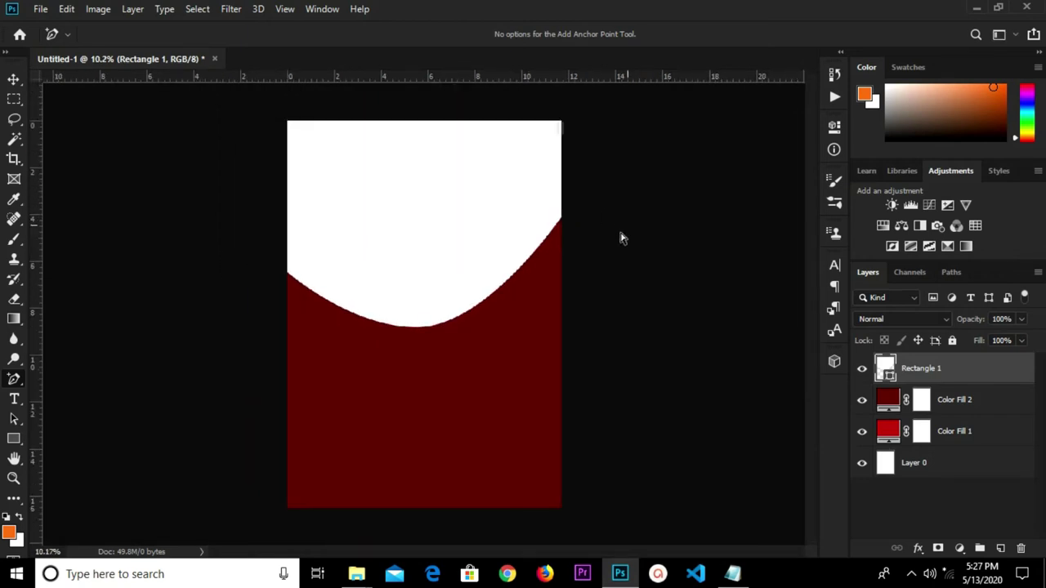
pyautogui.click(490, 218)
# Move the white curved shape slightly higher on the page.
pyautogui.click(13, 79)
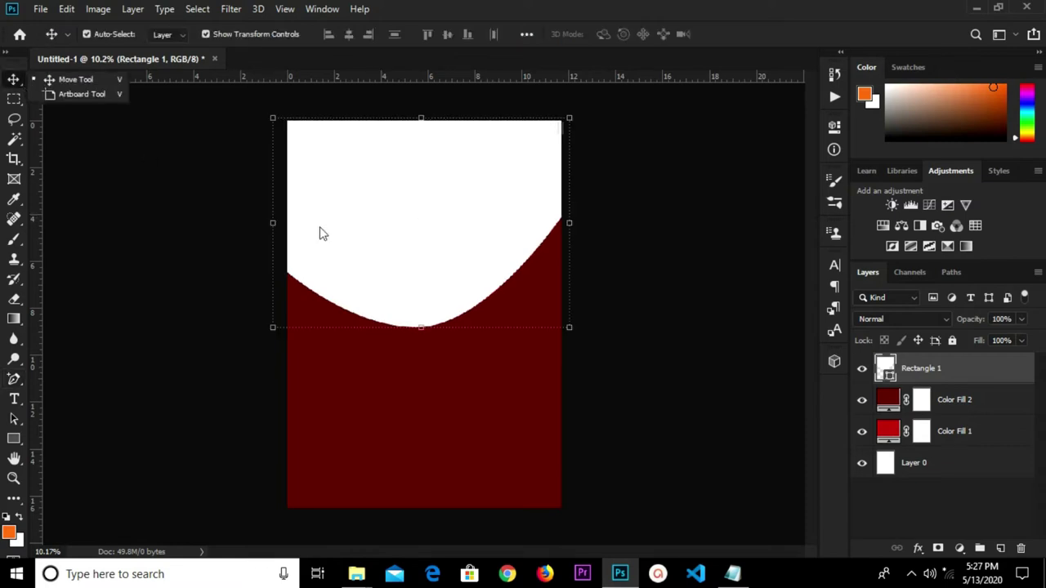
pyautogui.moveTo(434, 273); pyautogui.dragTo(437, 249)
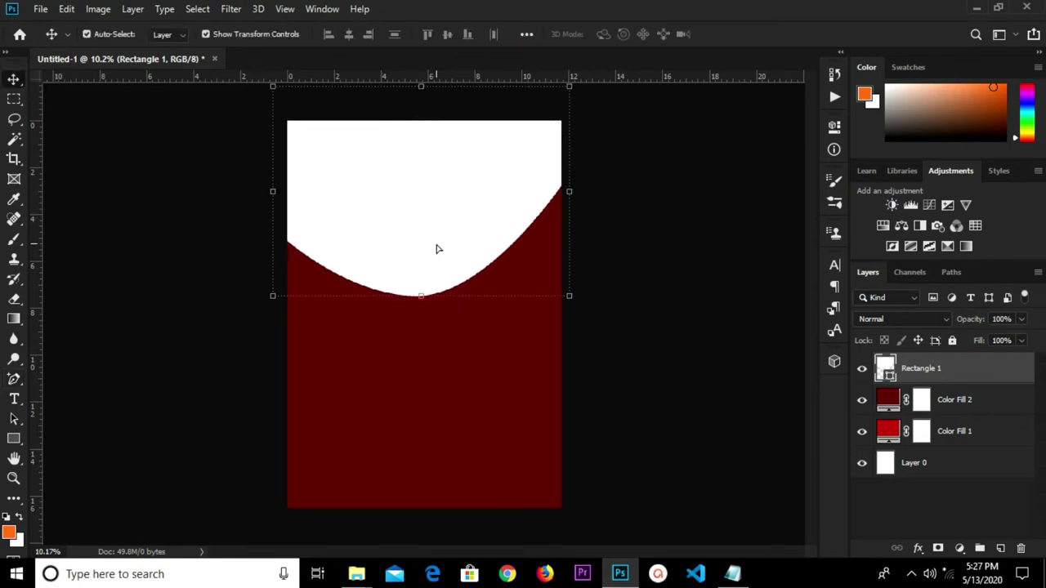
pyautogui.press('ctrl')
pyautogui.moveTo(438, 246); pyautogui.dragTo(439, 242)
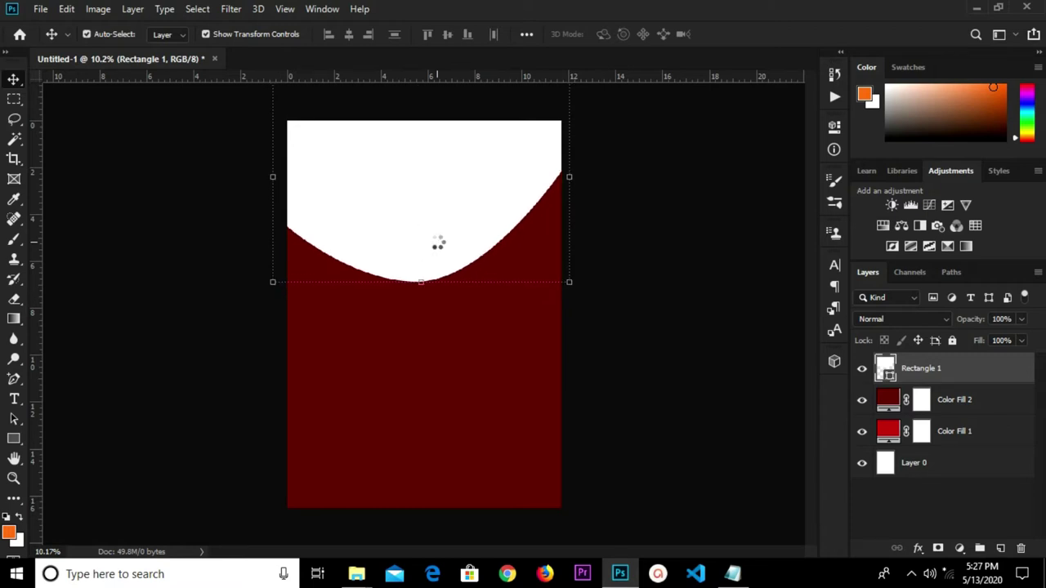
# Duplicate the shape, shift the copy lower, and place it beneath Rectangle 1.
pyautogui.hotkey('ctrl', 'j')
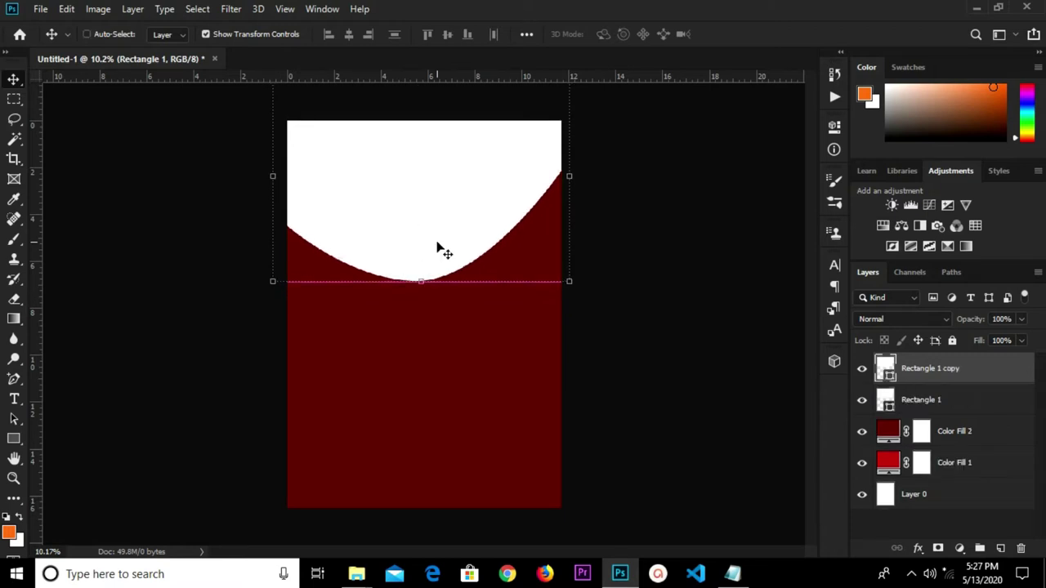
pyautogui.moveTo(438, 243); pyautogui.dragTo(438, 276)
pyautogui.moveTo(946, 372); pyautogui.dragTo(950, 403)
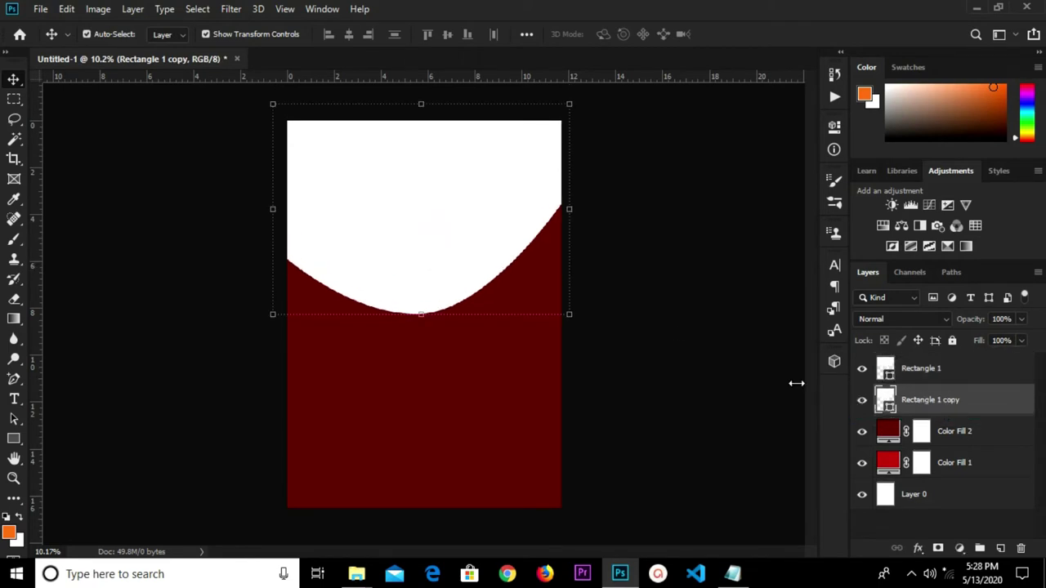
pyautogui.click(564, 317)
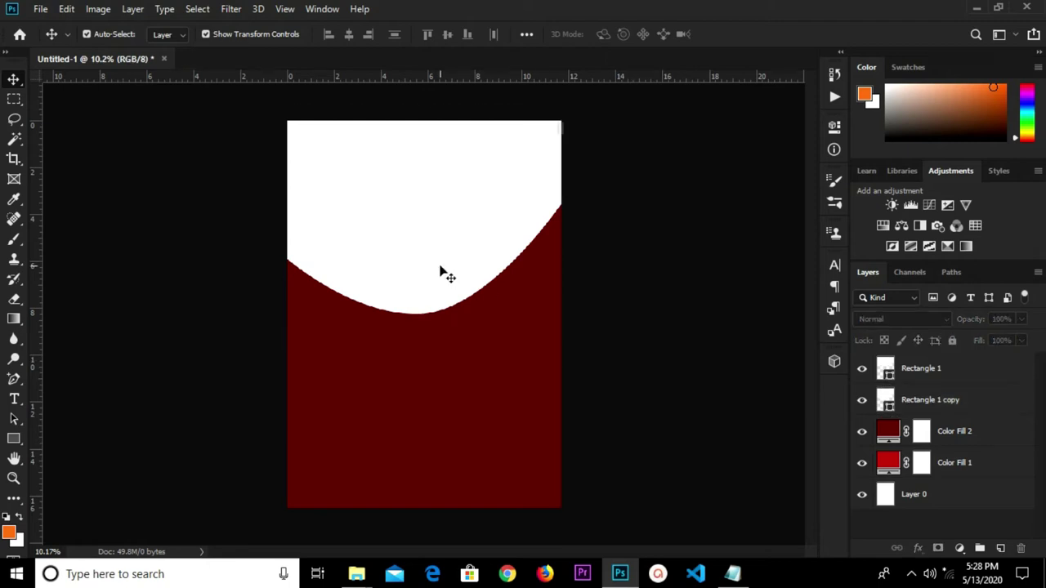
pyautogui.click(436, 235)
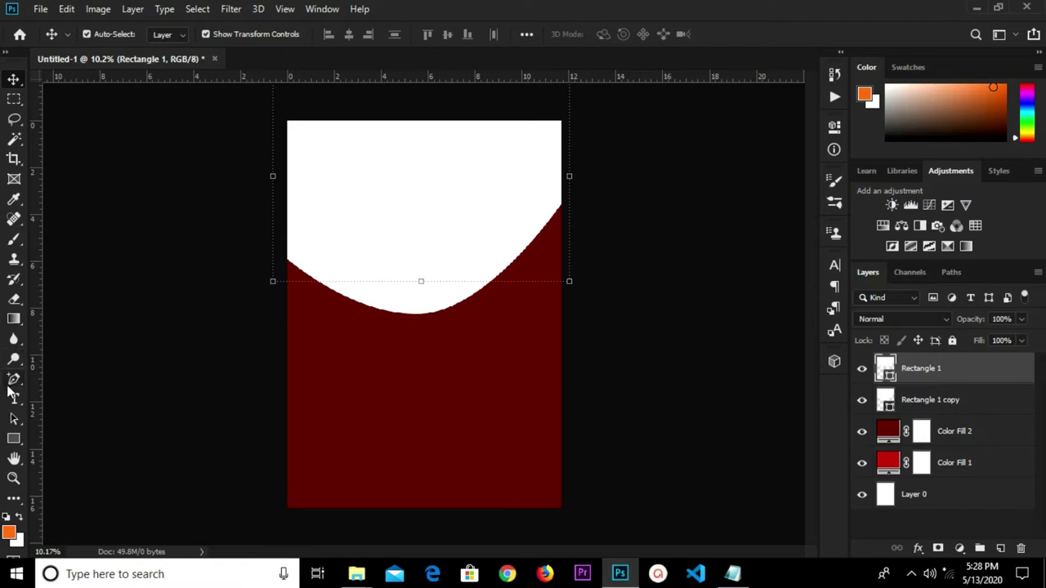
# Give Rectangle 1 an orange 25 px stroke.
pyautogui.click(13, 439)
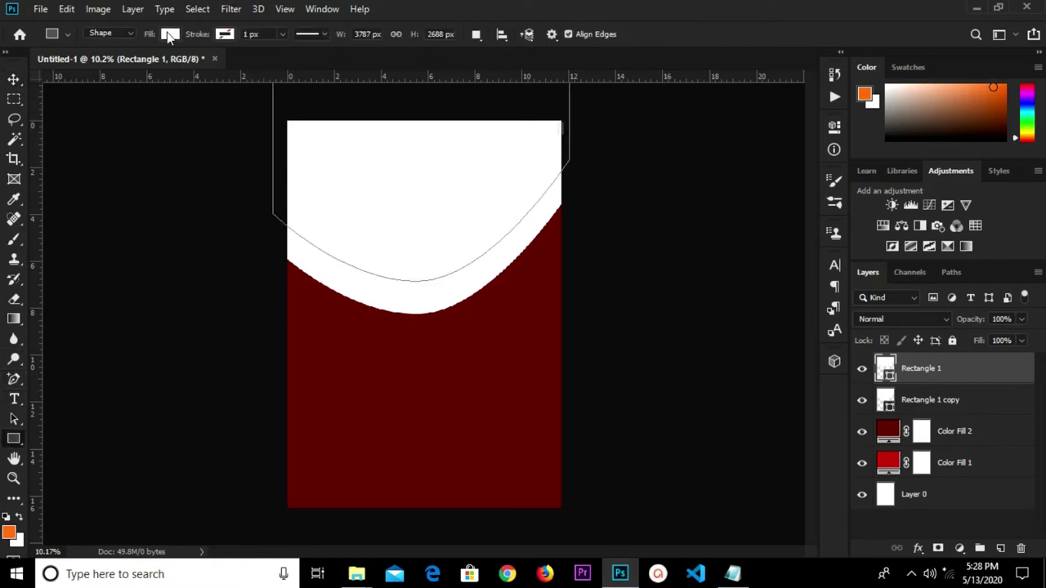
pyautogui.click(169, 34)
pyautogui.click(224, 34)
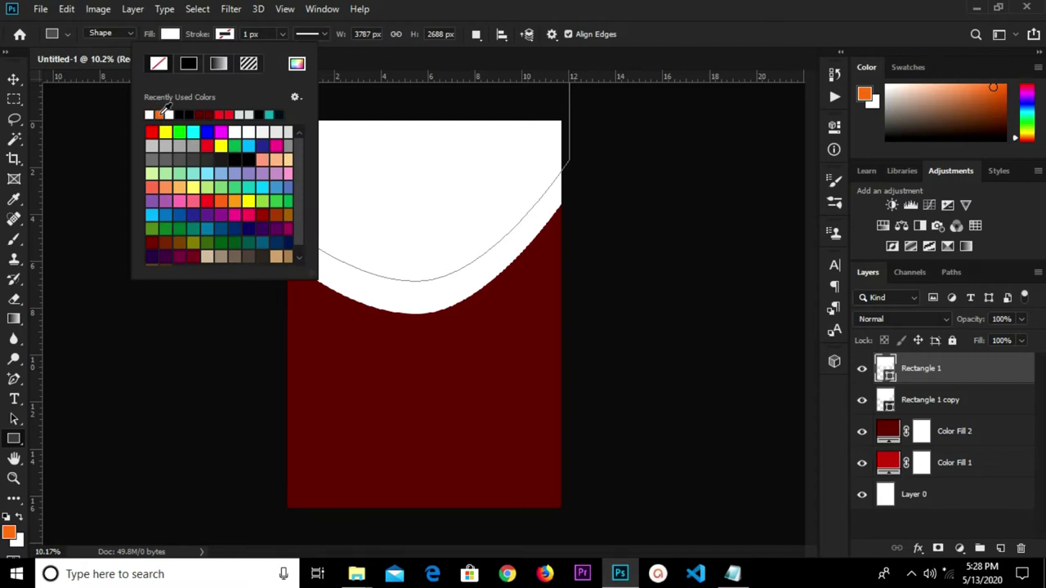
pyautogui.click(240, 35)
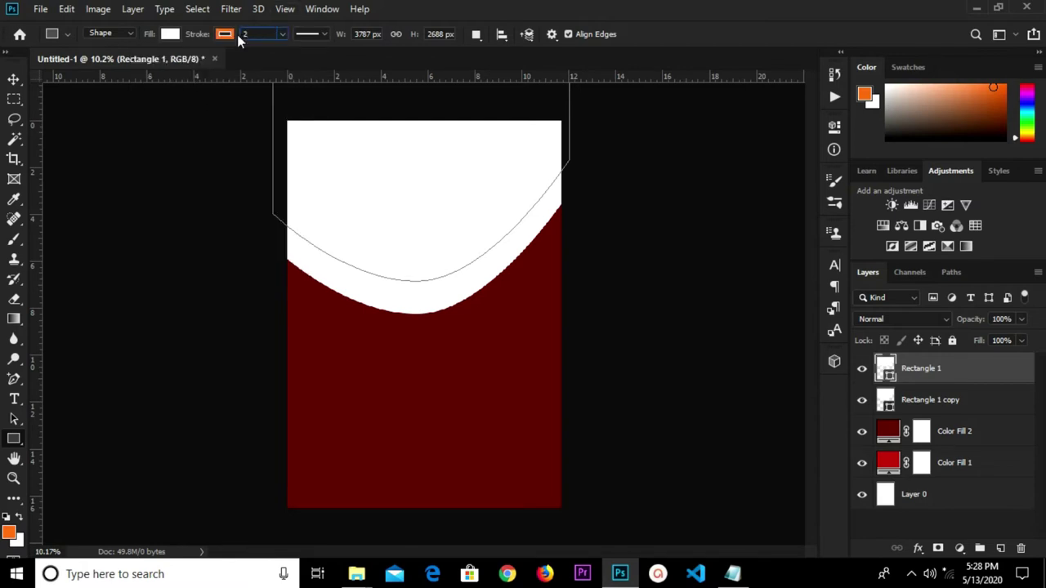
pyautogui.press('Return')
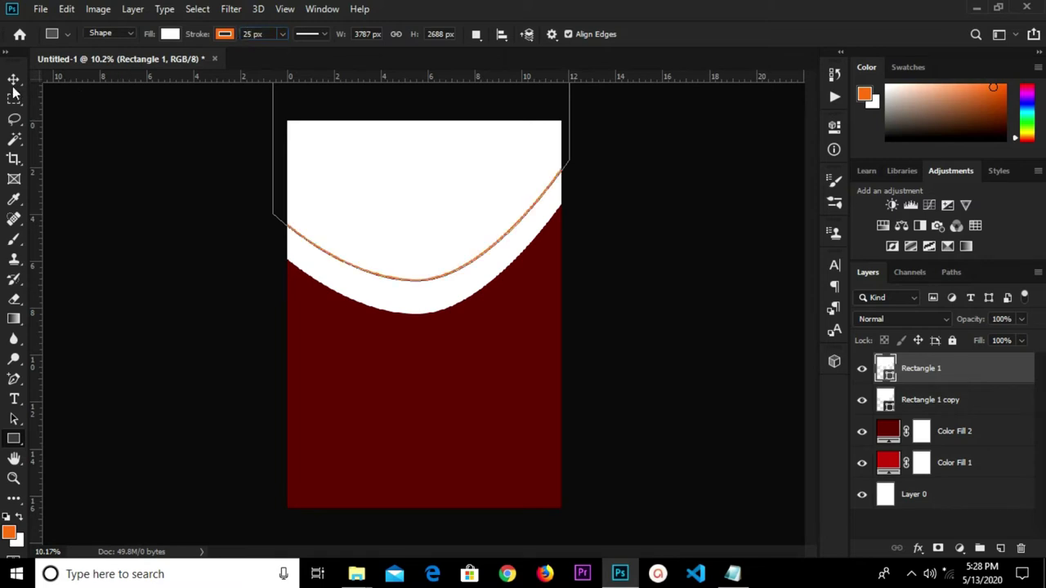
# Nudge the lower white copy shape upward.
pyautogui.click(13, 79)
pyautogui.click(196, 327)
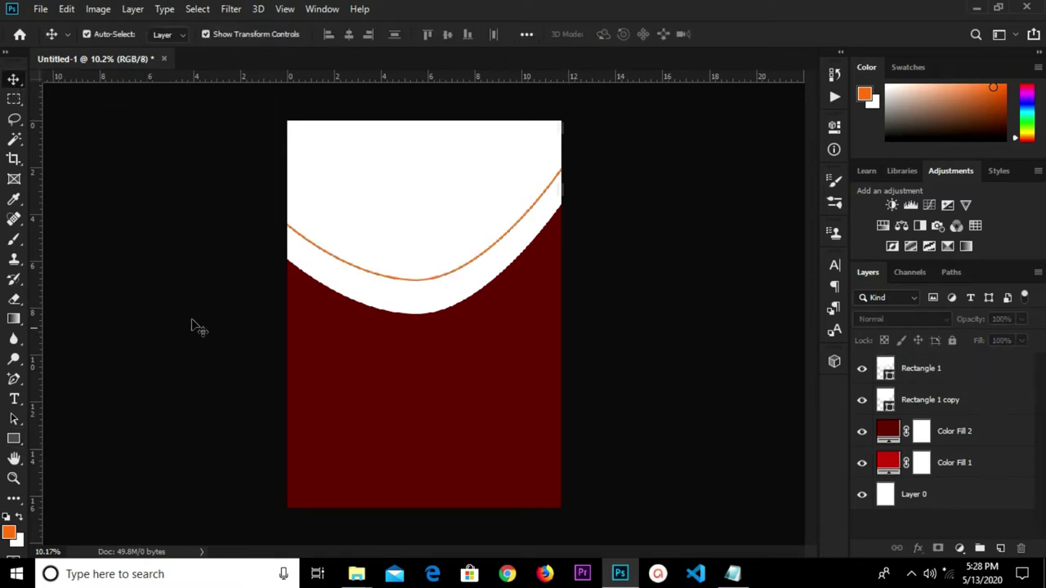
pyautogui.click(420, 316)
pyautogui.hotkey('shift', 'Up')
pyautogui.hotkey('shift', 'Up')
pyautogui.hotkey('shift', 'Up')
pyautogui.hotkey('shift', 'Up')
pyautogui.hotkey('shift', 'Up')
pyautogui.hotkey('shift', 'Up')
pyautogui.hotkey('shift', 'Up')
pyautogui.hotkey('shift', 'Up')
pyautogui.hotkey('shift', 'Up')
pyautogui.hotkey('shift', 'Up')
pyautogui.hotkey('shift', 'Up')
pyautogui.hotkey('shift', 'Up')
pyautogui.hotkey('shift', 'Up')
pyautogui.hotkey('shift', 'Up')
pyautogui.hotkey('shift', 'Up')
pyautogui.hotkey('shift', 'Up')
pyautogui.hotkey('shift', 'Up')
pyautogui.hotkey('shift', 'Up')
pyautogui.hotkey('shift', 'Up')
pyautogui.hotkey('shift', 'Up')
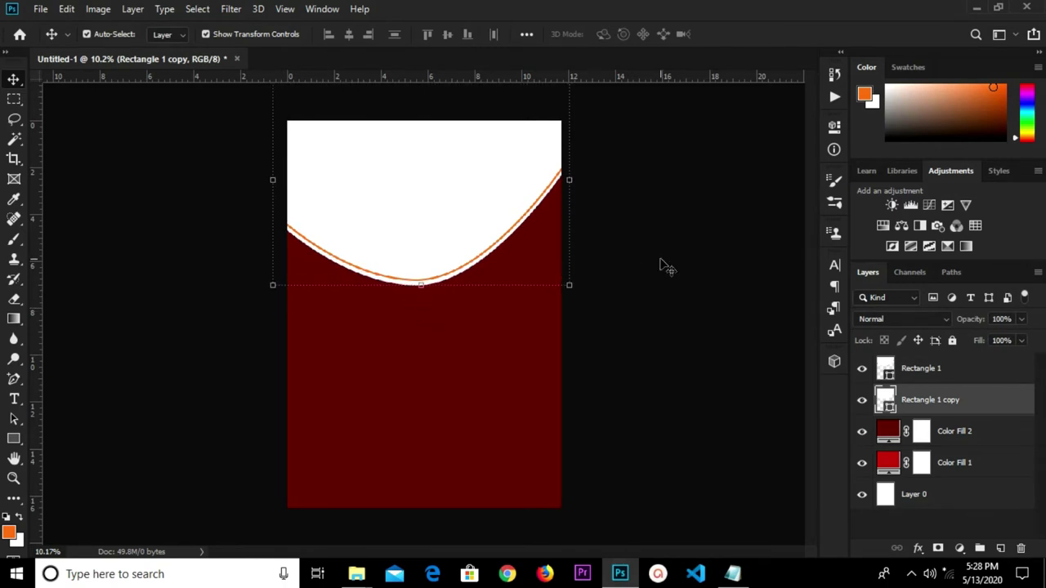
# Place Embedded the Crisp-and-delicious-fried-chicken-HD-picture from Downloads > Chicken.
pyautogui.click(650, 267)
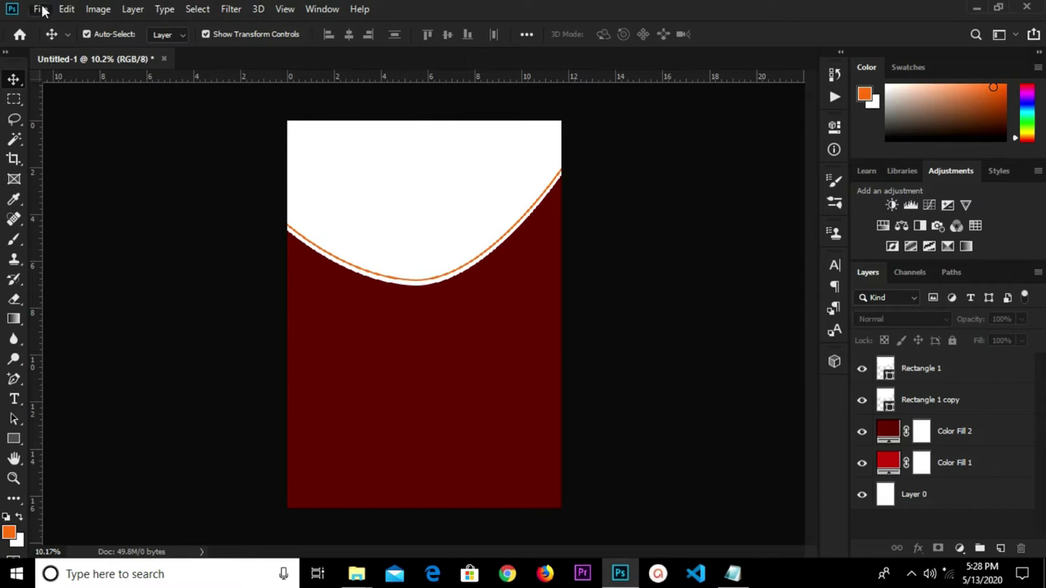
pyautogui.click(40, 9)
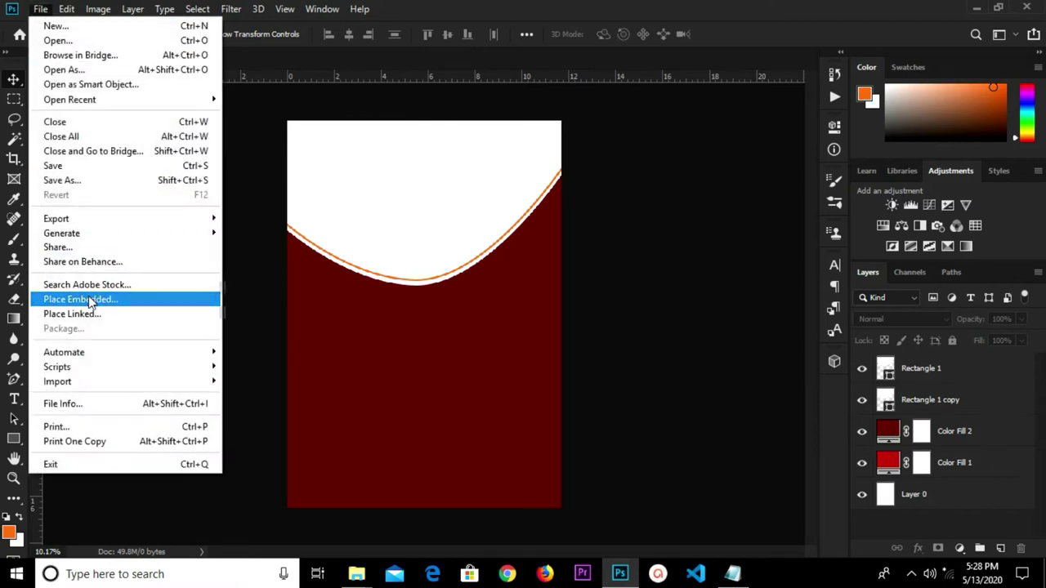
pyautogui.click(89, 300)
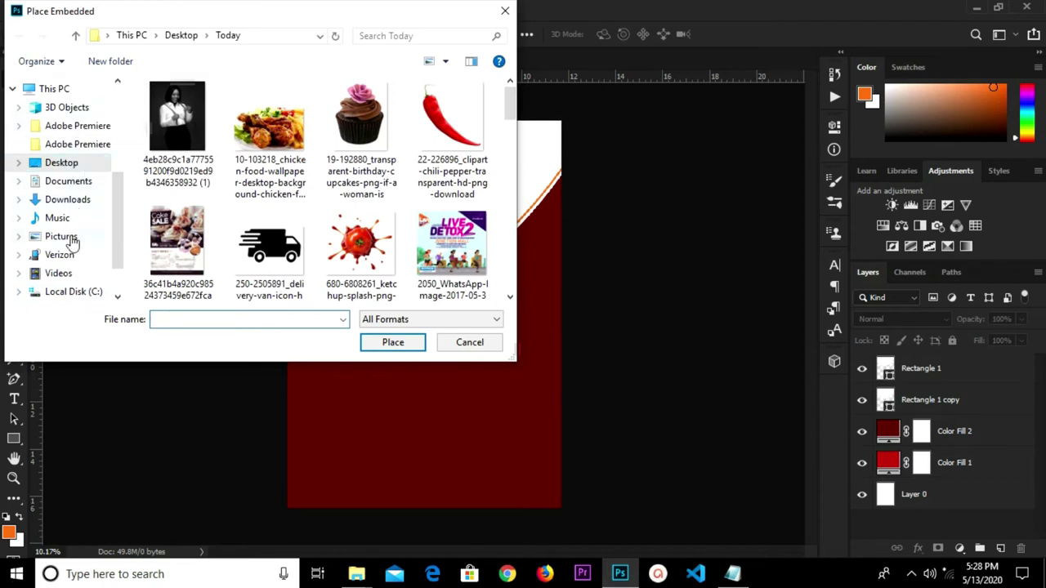
pyautogui.click(69, 201)
pyautogui.click(173, 219)
pyautogui.click(173, 220)
pyautogui.doubleClick(250, 221)
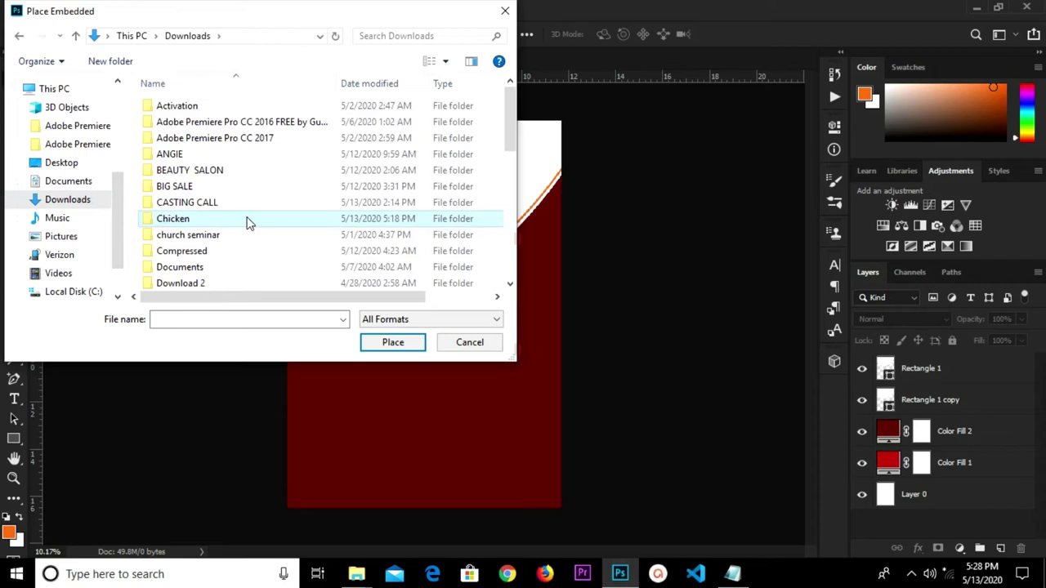
pyautogui.click(374, 111)
pyautogui.click(391, 342)
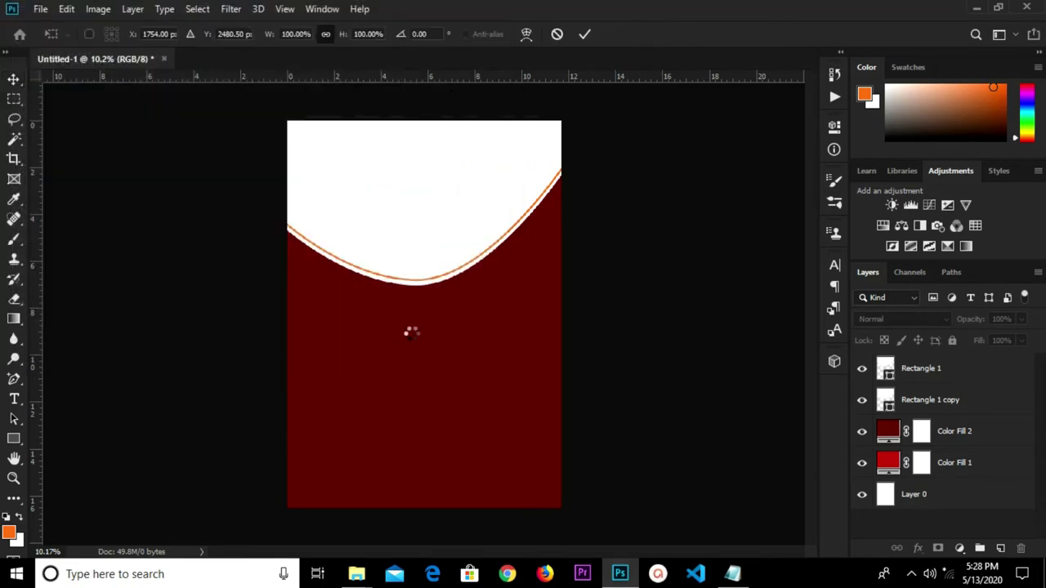
# Convert the chicken photo to a Smart Object and scale it over the flyer's top.
pyautogui.press('Return')
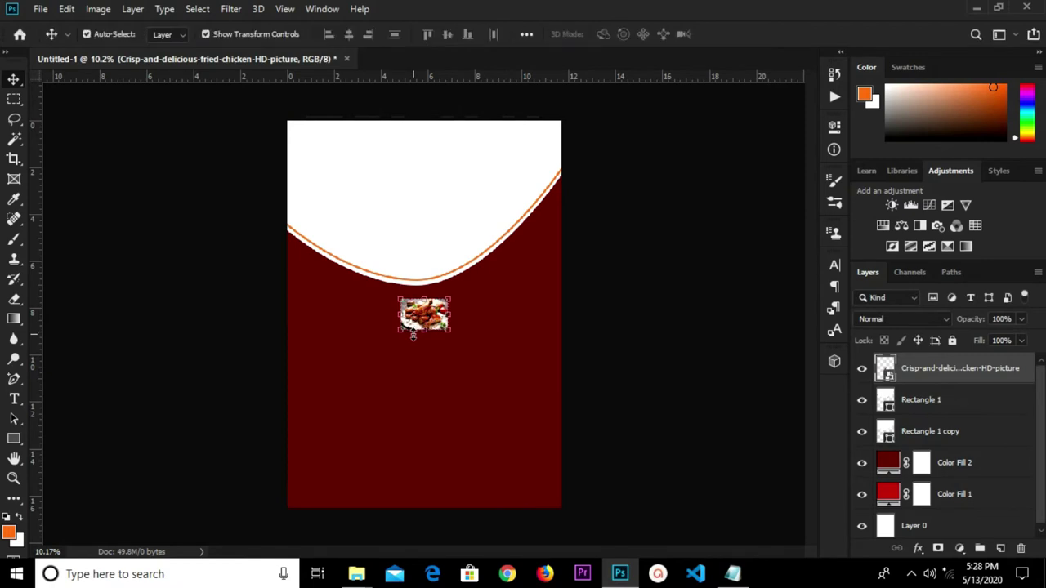
pyautogui.rightClick(961, 380)
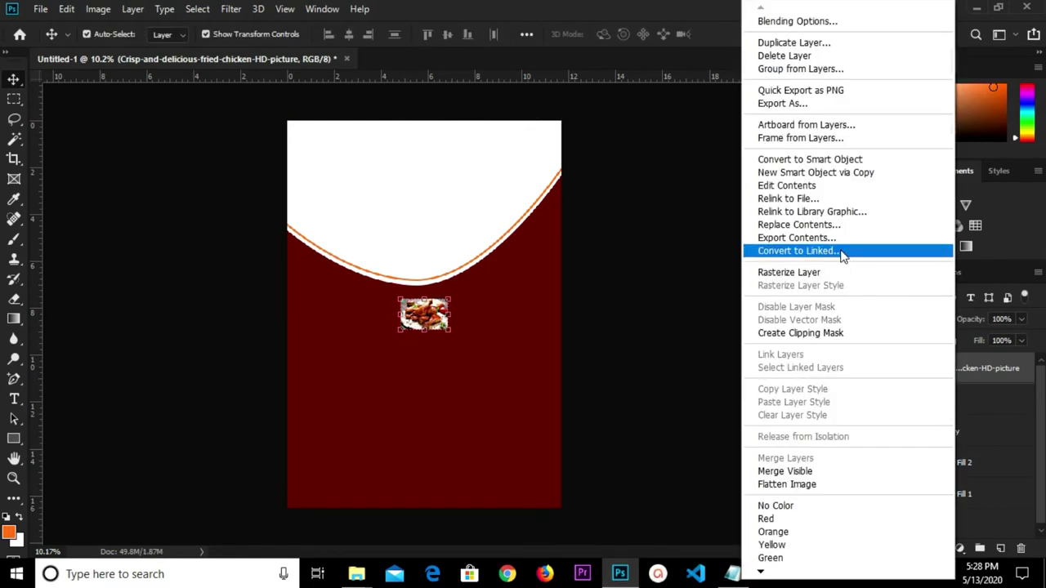
pyautogui.click(829, 160)
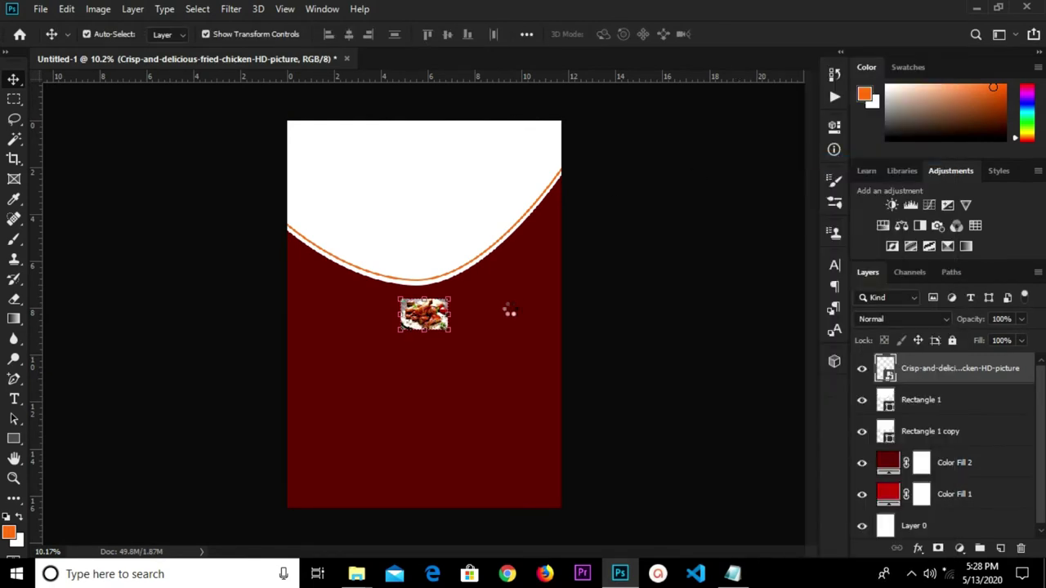
pyautogui.hotkey('ctrl', 't')
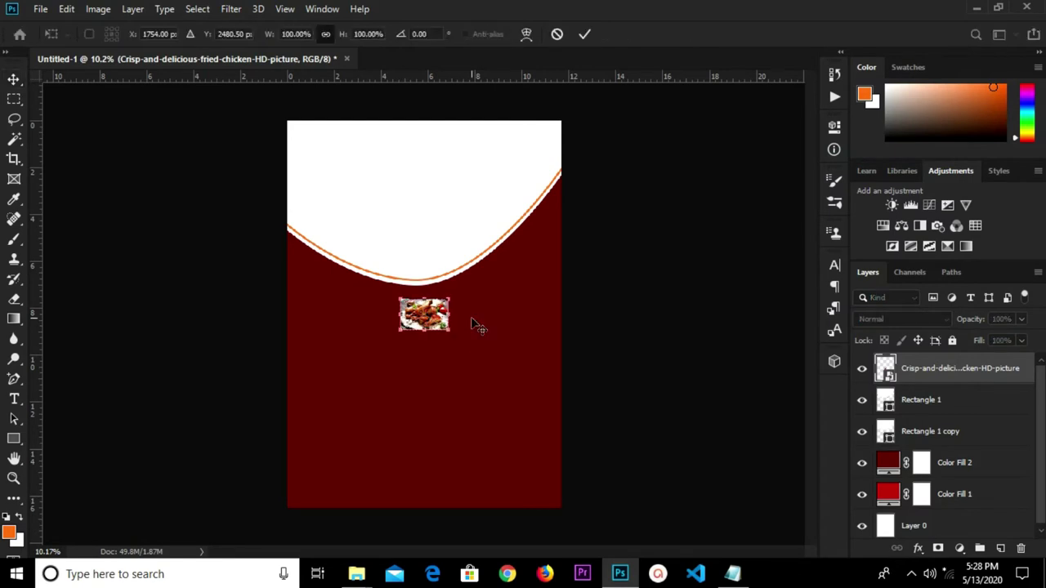
pyautogui.moveTo(449, 300); pyautogui.dragTo(663, 157)
pyautogui.moveTo(505, 240); pyautogui.dragTo(377, 168)
pyautogui.moveTo(535, 255); pyautogui.dragTo(560, 284)
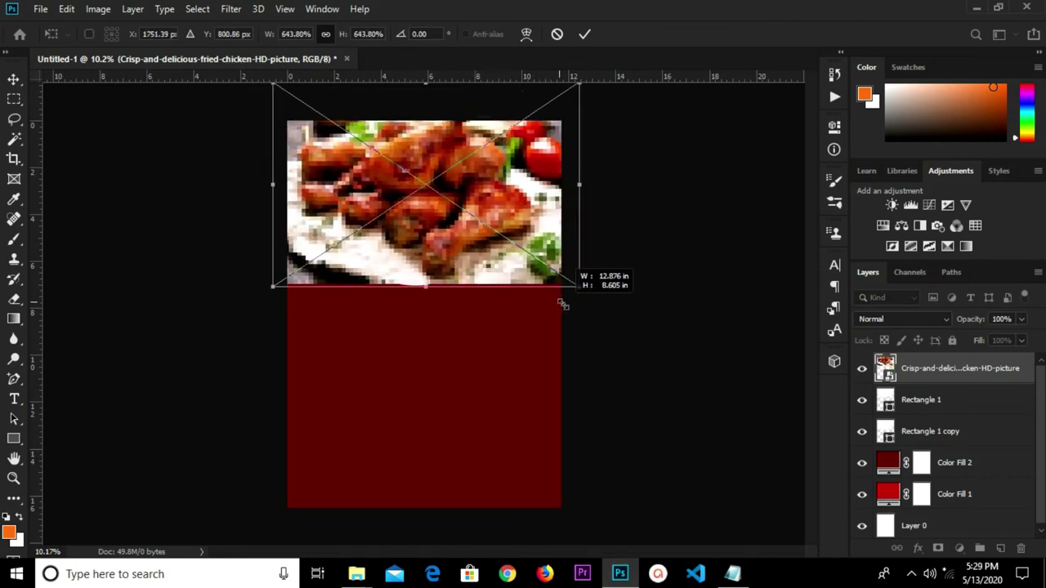
pyautogui.click(584, 33)
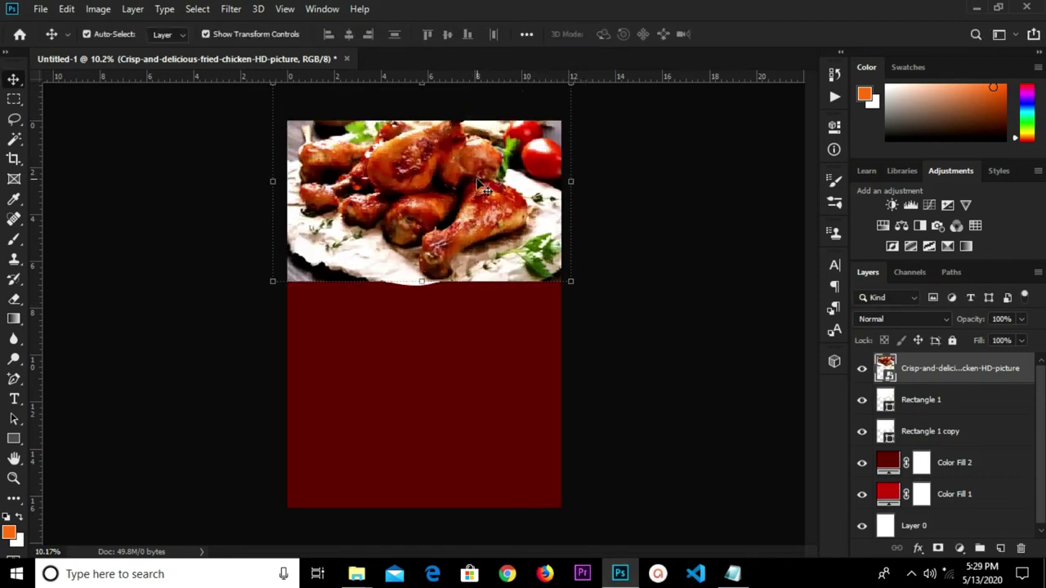
pyautogui.moveTo(471, 181); pyautogui.dragTo(473, 195)
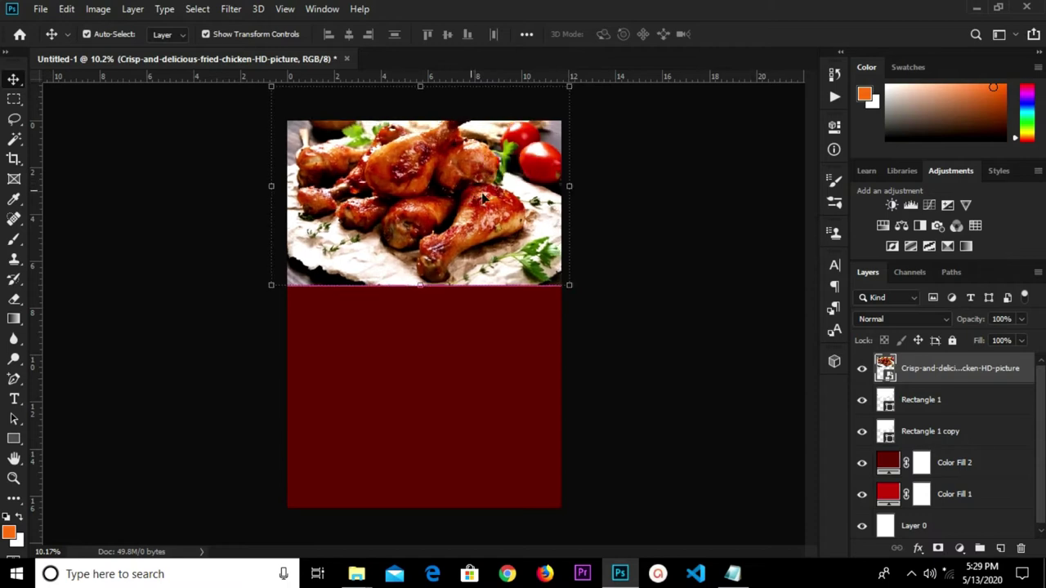
# Clip the chicken photo into Rectangle 1 and select it with both shapes.
pyautogui.rightClick(942, 371)
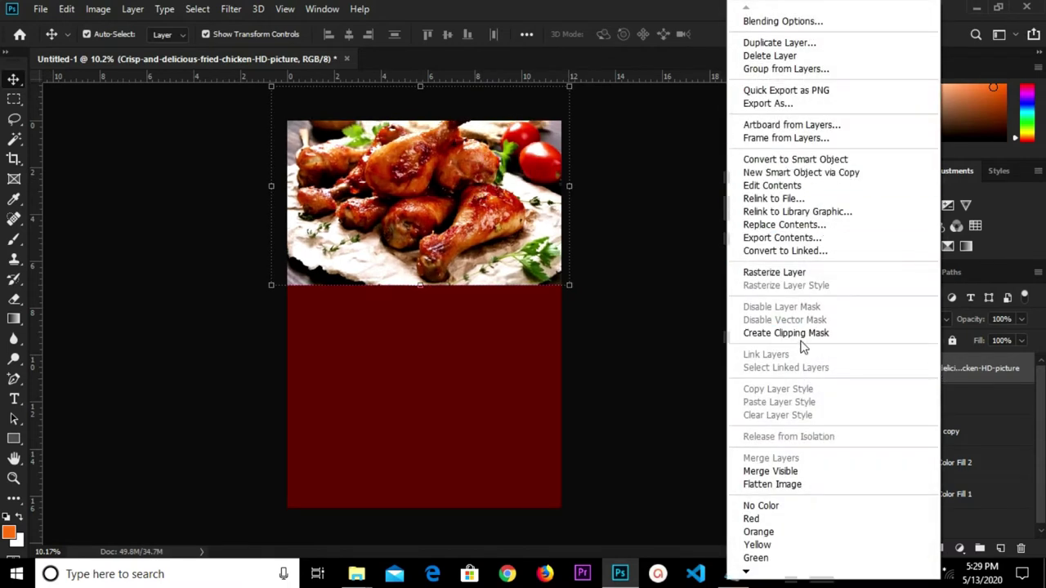
pyautogui.click(740, 334)
pyautogui.click(694, 307)
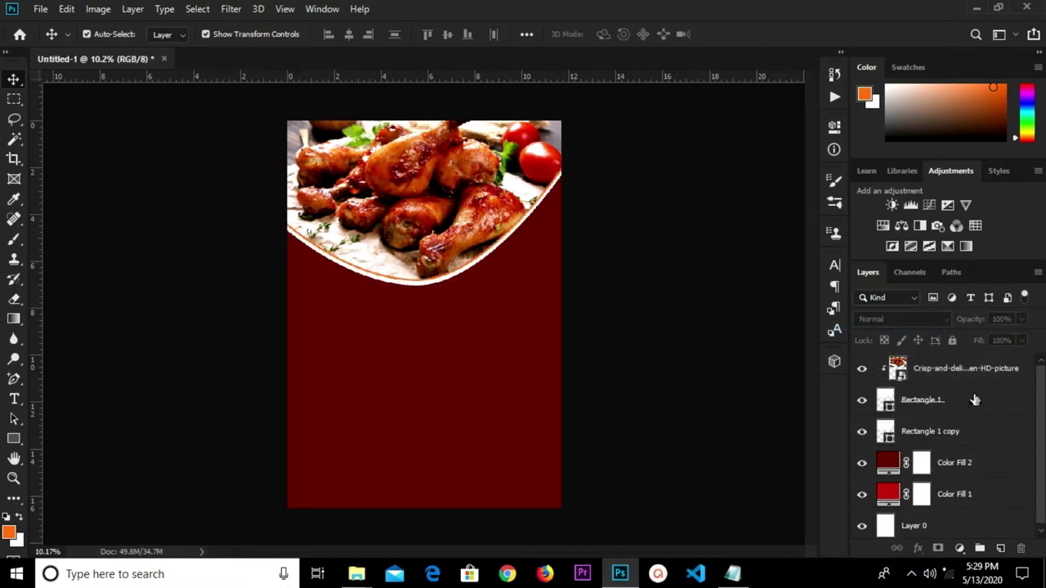
pyautogui.click(954, 370)
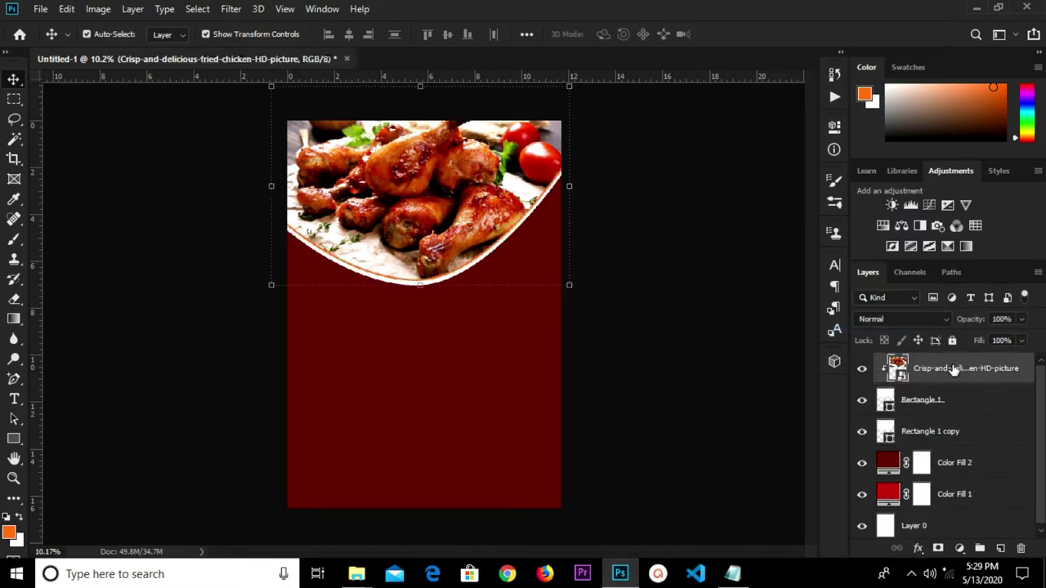
pyautogui.keyDown('shift'); pyautogui.click(940, 434); pyautogui.keyUp('shift')
# Group the photo and both curved shapes as Group 1, enlarged to about 107.55%.
pyautogui.hotkey('ctrl', 'g')
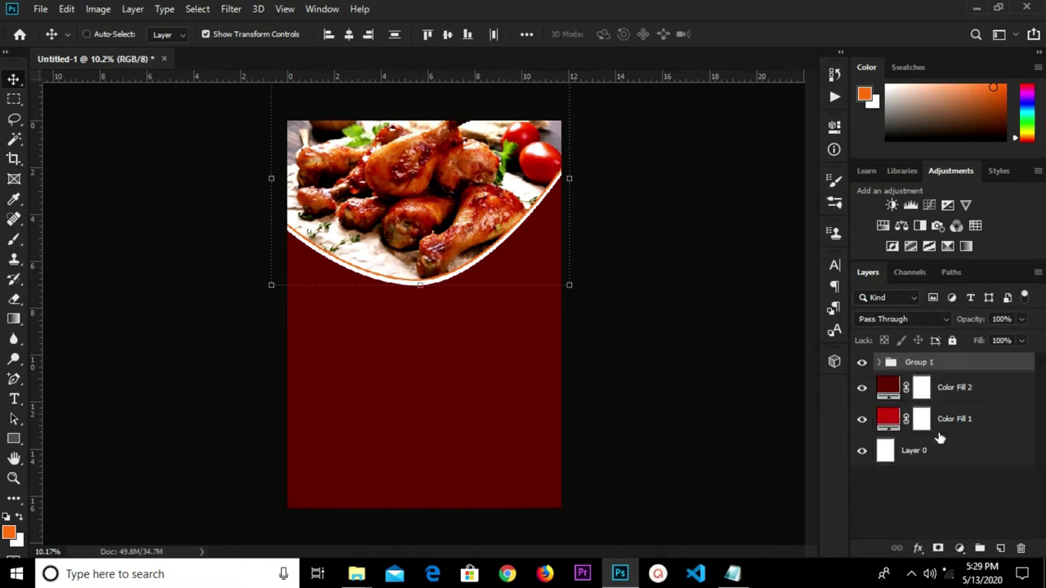
pyautogui.click(863, 363)
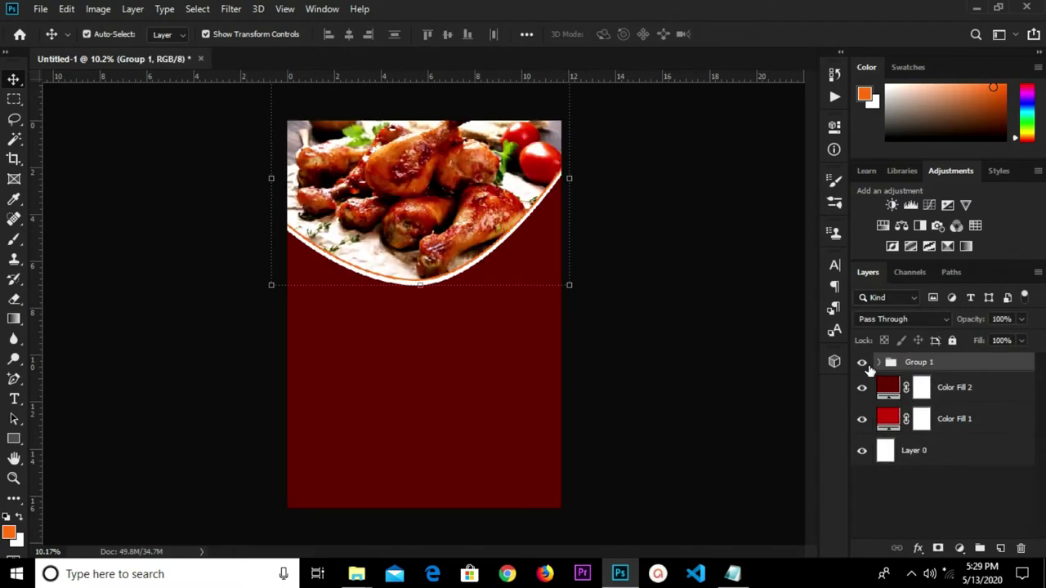
pyautogui.moveTo(570, 288); pyautogui.dragTo(581, 314)
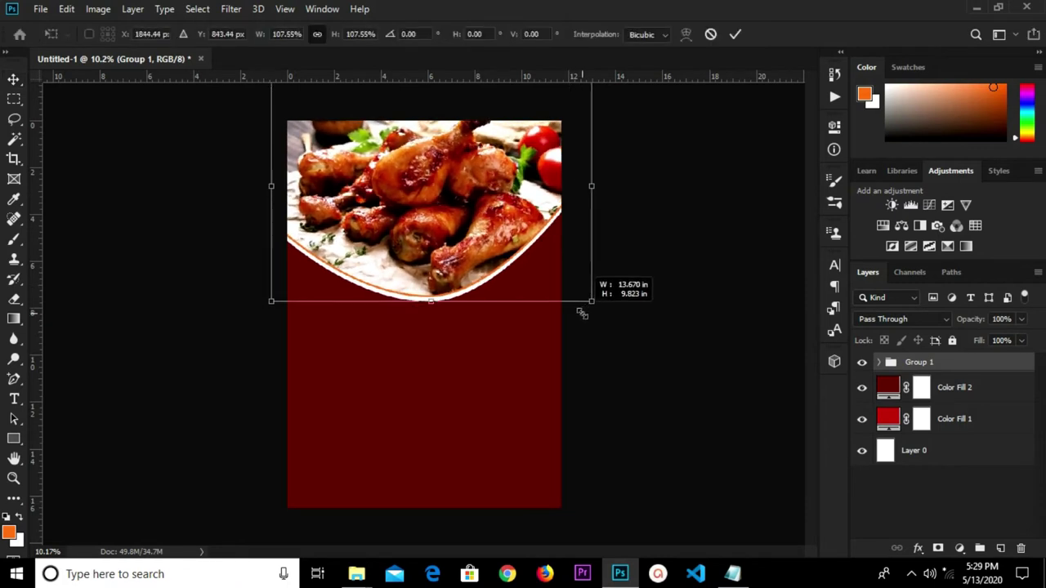
pyautogui.moveTo(581, 313); pyautogui.dragTo(582, 314)
pyautogui.click(735, 34)
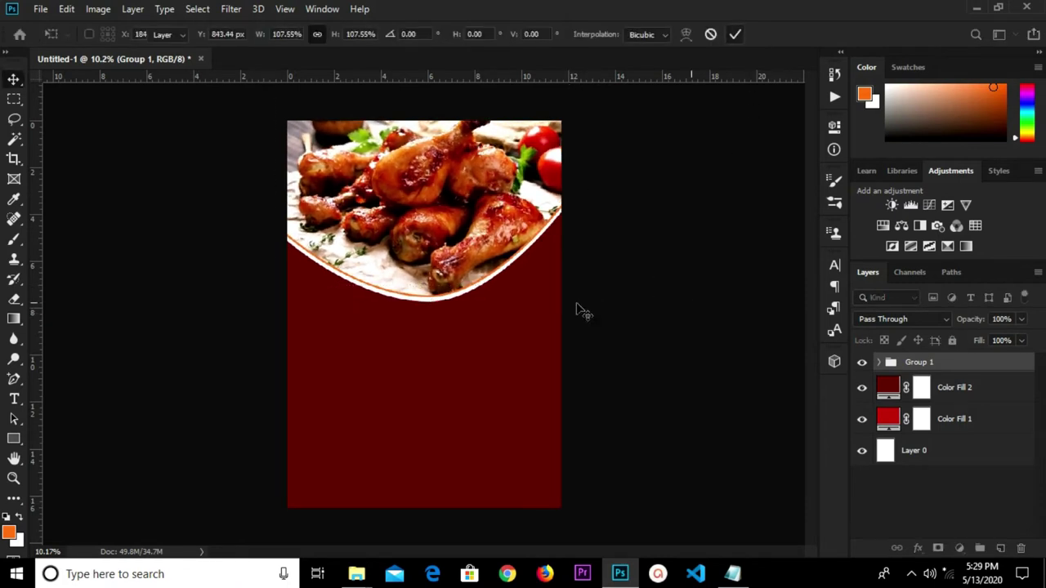
pyautogui.click(579, 308)
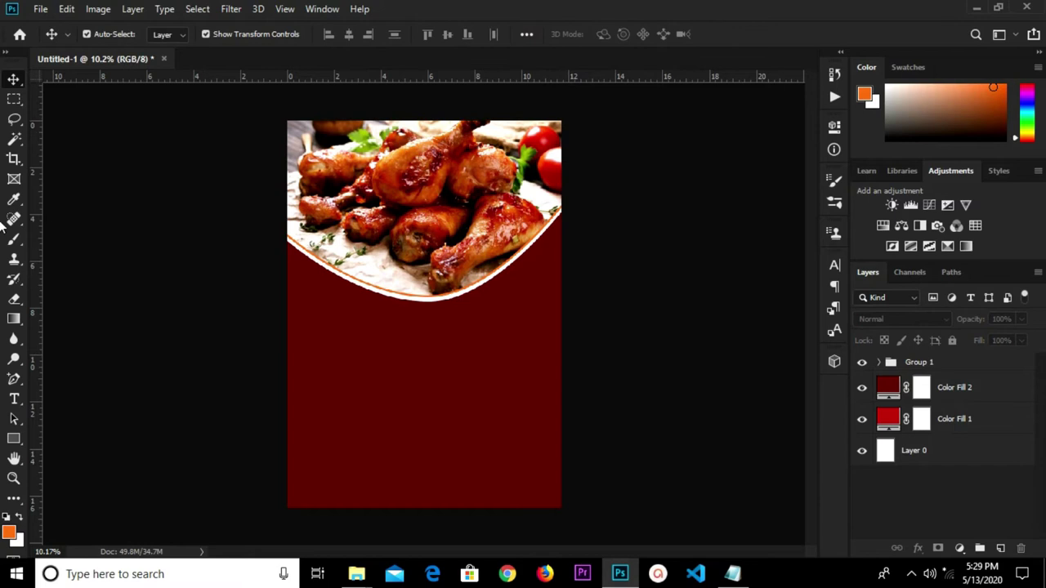
# Draw a circle on the dark red area below the photo and fill it white.
pyautogui.click(15, 443)
pyautogui.click(87, 466)
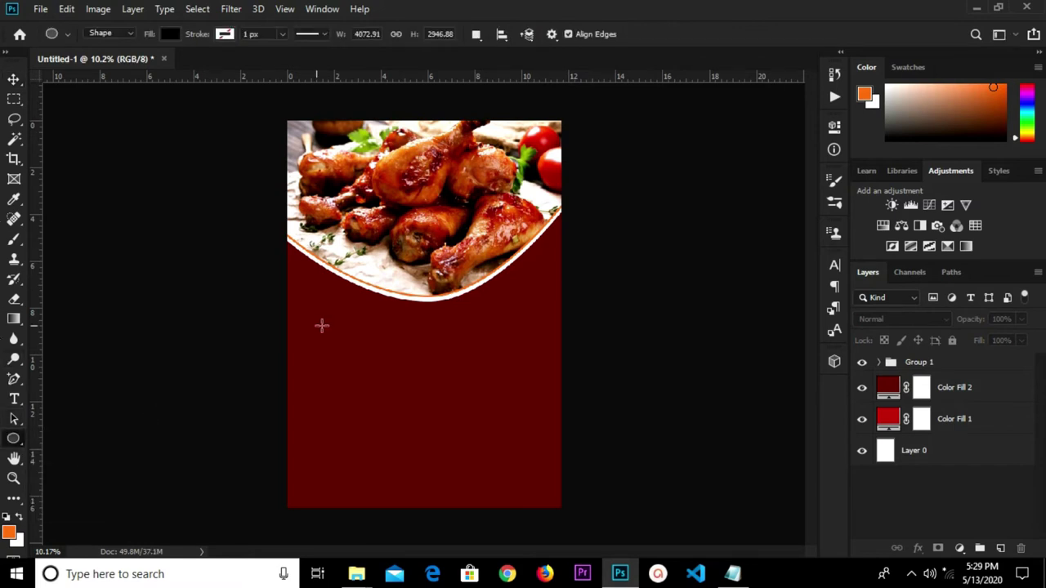
pyautogui.moveTo(319, 342); pyautogui.dragTo(415, 472)
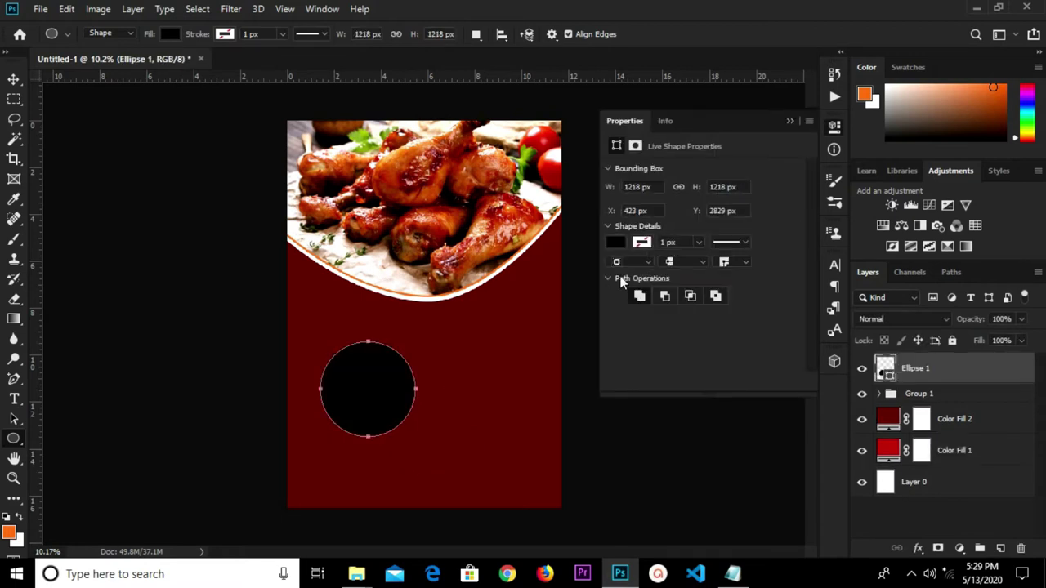
pyautogui.click(620, 244)
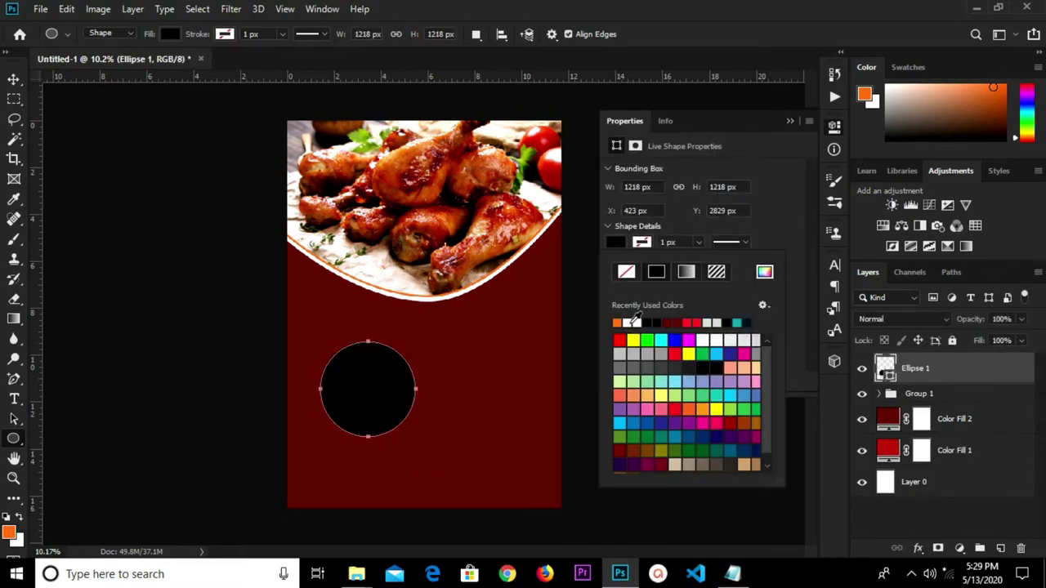
pyautogui.click(635, 322)
# Give the circle an orange outline 25 px wide.
pyautogui.click(641, 244)
pyautogui.click(696, 242)
pyautogui.moveTo(676, 242); pyautogui.dragTo(664, 243)
pyautogui.click(641, 244)
pyautogui.click(627, 323)
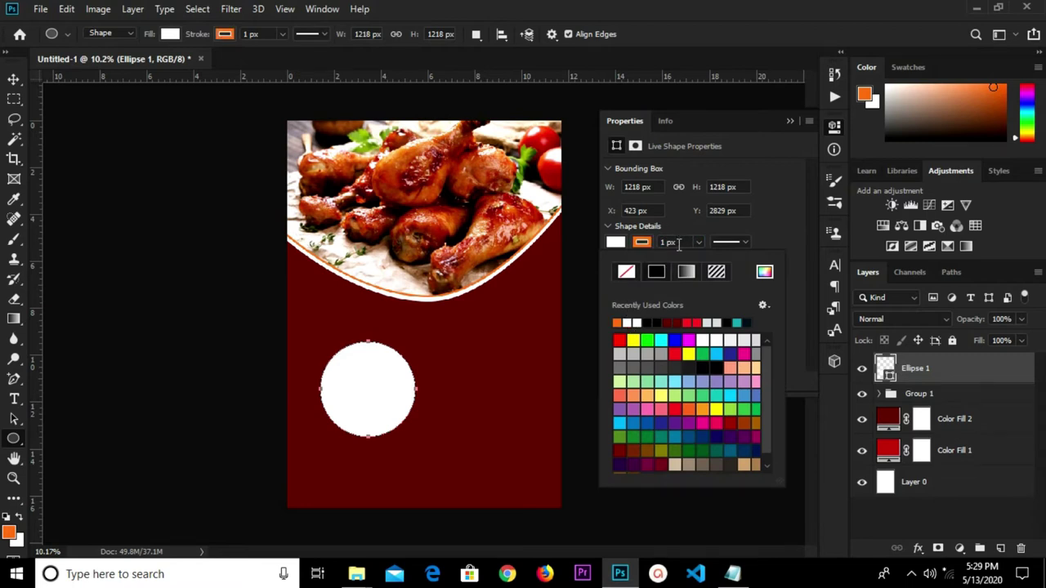
pyautogui.click(678, 243)
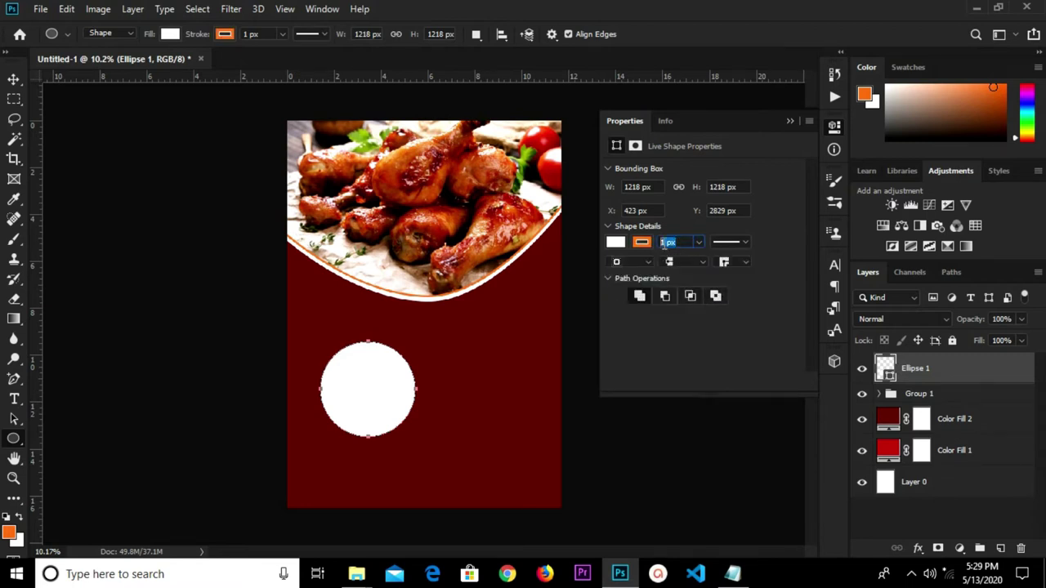
pyautogui.write('25')
pyautogui.press('Return')
pyautogui.click(789, 121)
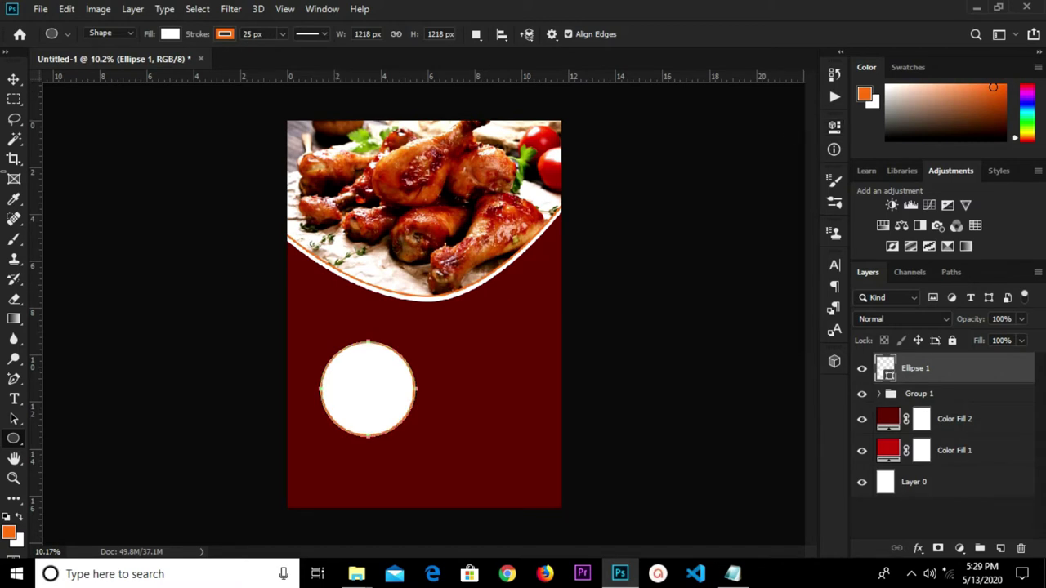
pyautogui.click(14, 79)
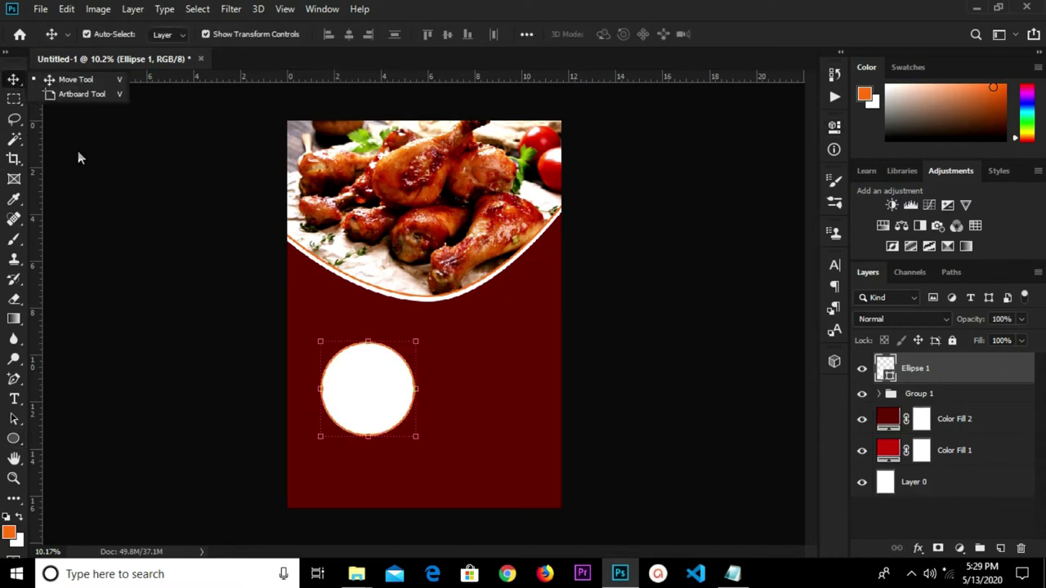
# Duplicate Ellipse 1 twice and move the copies to the upper and lower right.
pyautogui.keyDown('alt'); pyautogui.click(381, 388); pyautogui.keyUp('alt')
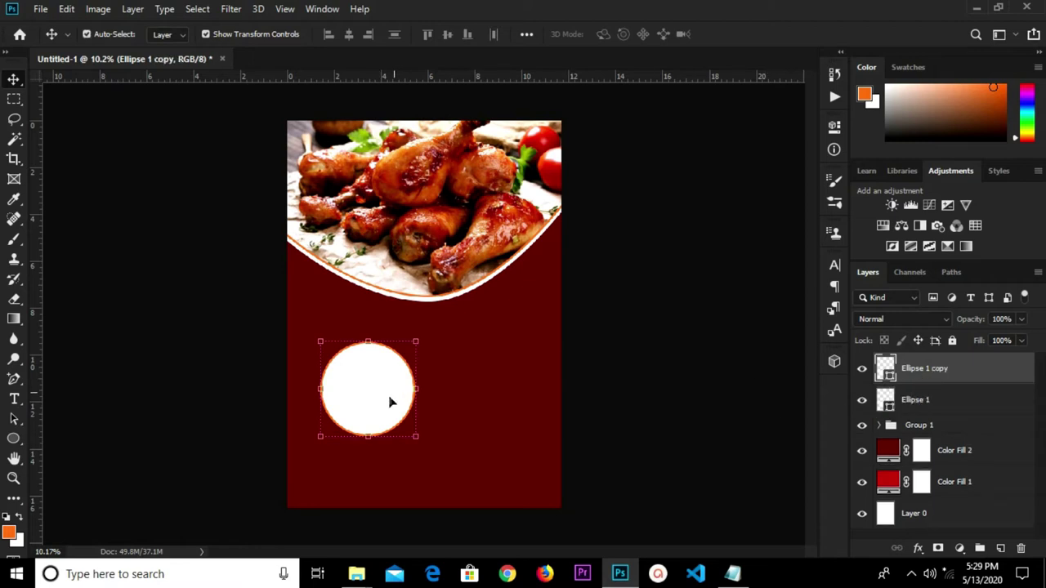
pyautogui.keyDown('alt'); pyautogui.click(385, 407); pyautogui.keyUp('alt')
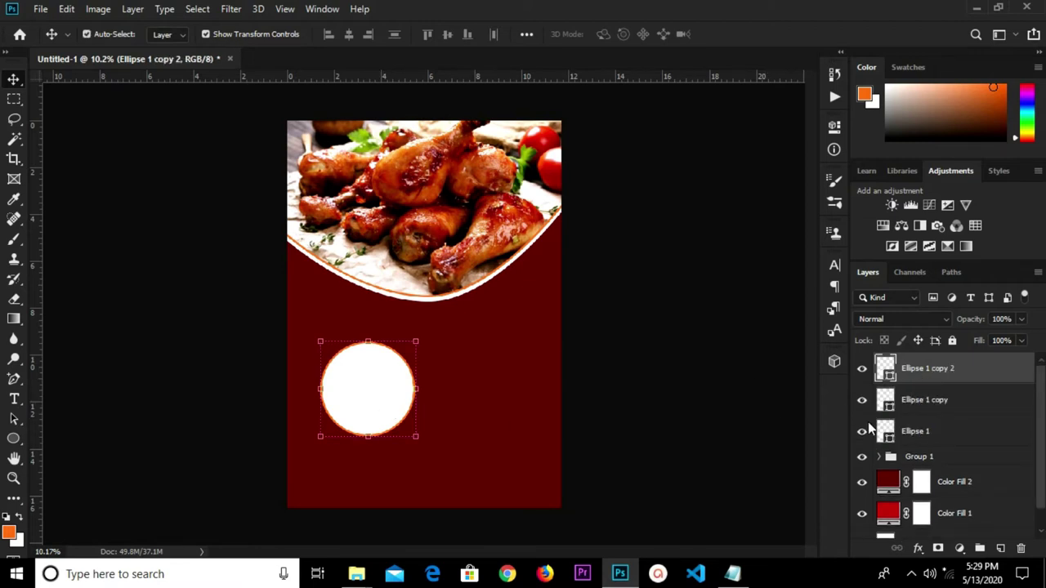
pyautogui.click(929, 401)
pyautogui.click(866, 376)
pyautogui.moveTo(357, 416); pyautogui.dragTo(470, 368)
pyautogui.moveTo(376, 400); pyautogui.dragTo(533, 427)
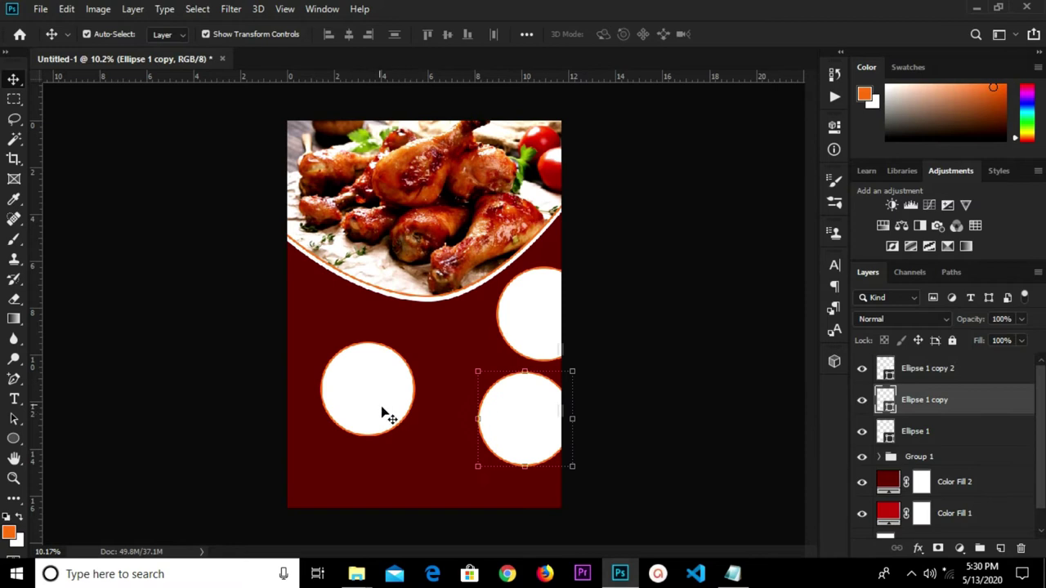
# Hide both circle copies and move the original Ellipse 1 up toward the left edge.
pyautogui.click(861, 403)
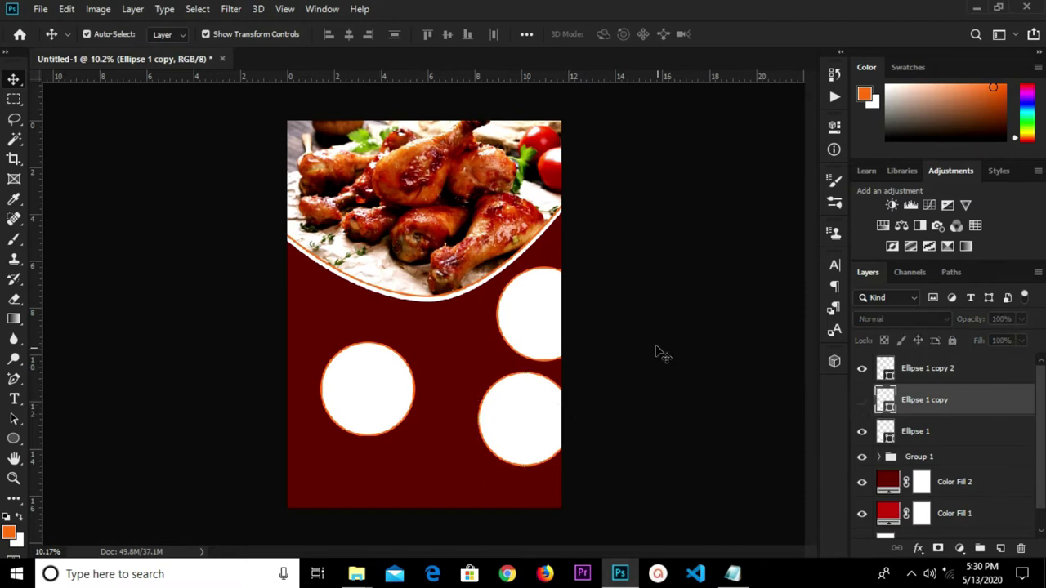
pyautogui.click(544, 327)
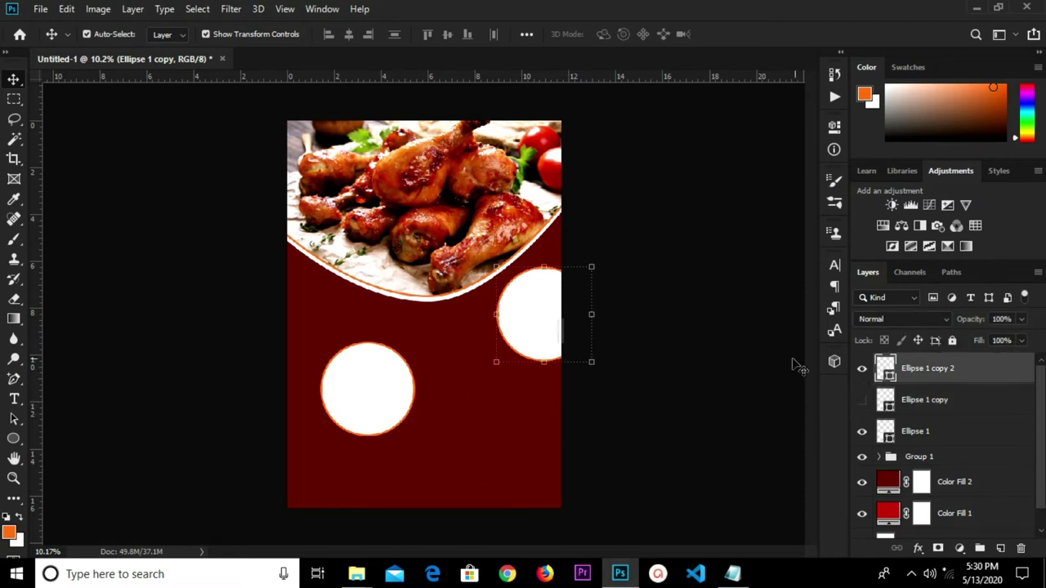
pyautogui.click(862, 370)
pyautogui.moveTo(358, 389); pyautogui.dragTo(347, 339)
# Place the chicken image as an embedded layer and convert it to a smart object.
pyautogui.click(40, 10)
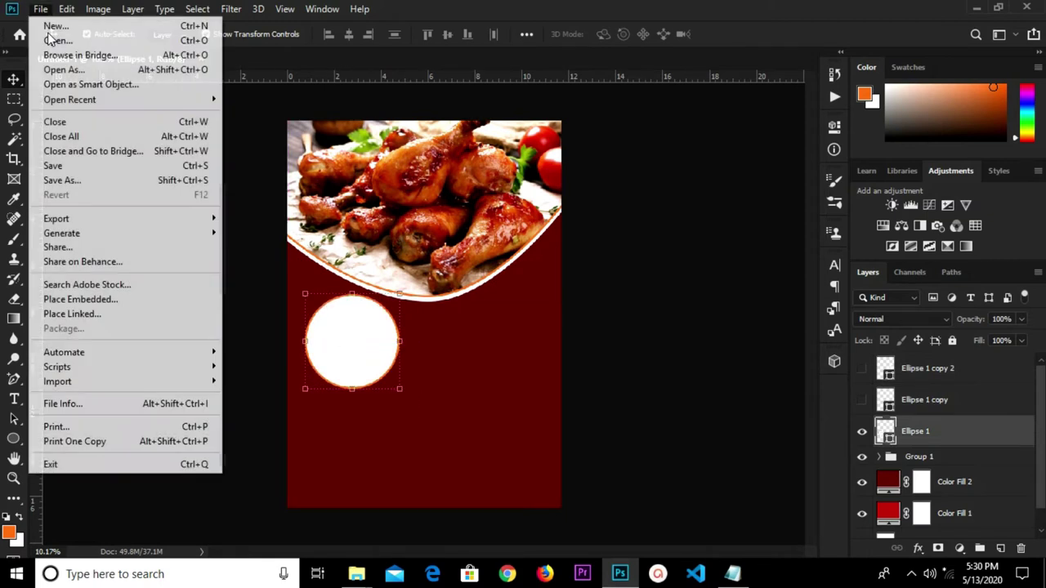
pyautogui.click(89, 304)
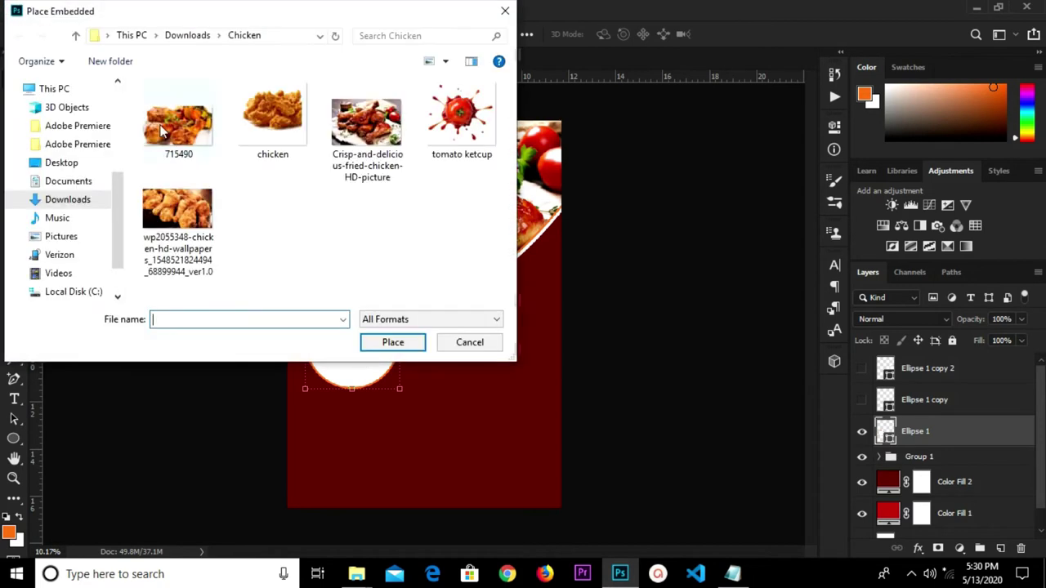
pyautogui.click(269, 115)
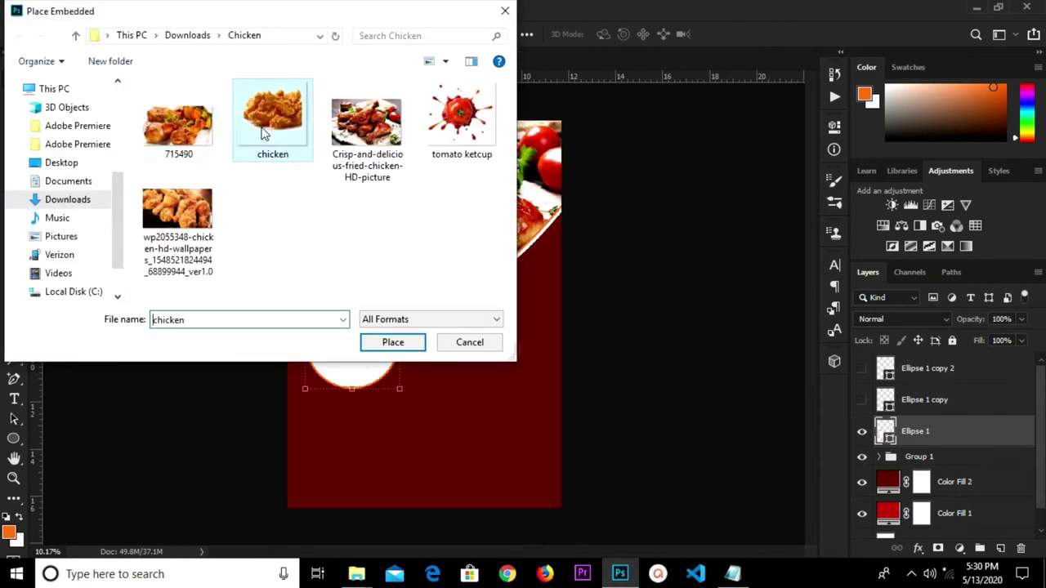
pyautogui.click(385, 351)
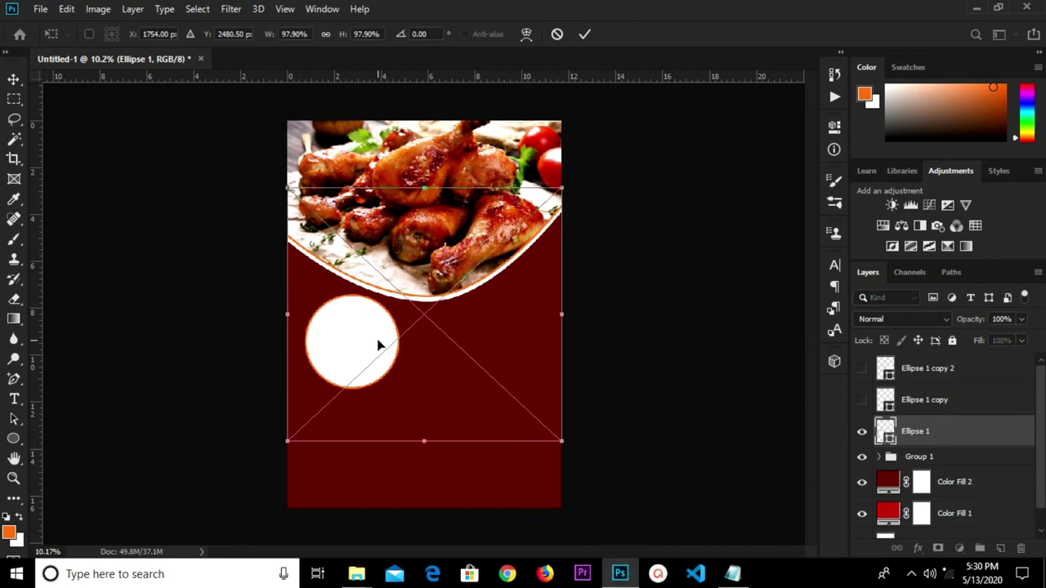
pyautogui.press('Return')
pyautogui.rightClick(939, 437)
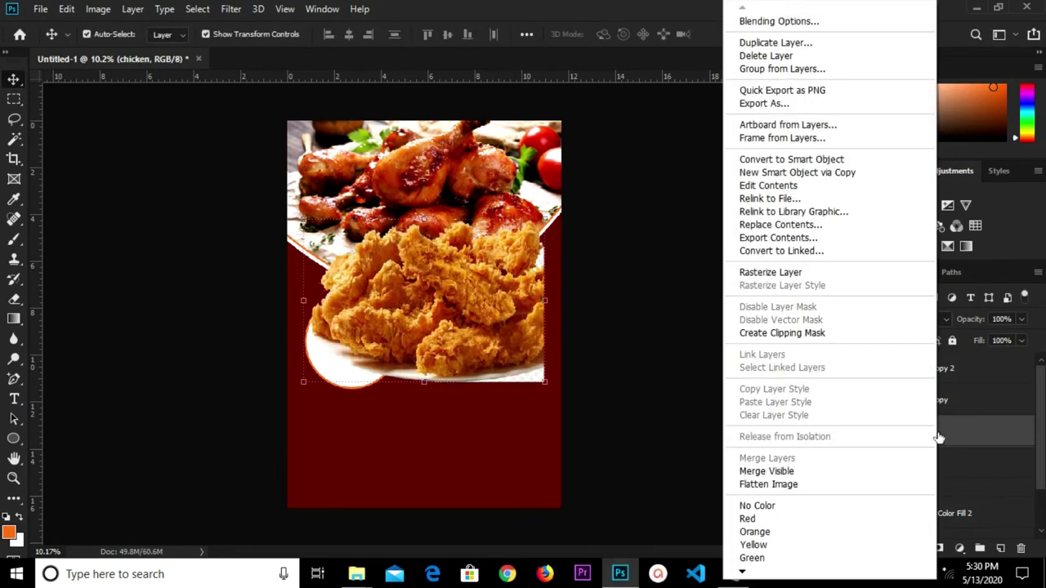
pyautogui.click(807, 158)
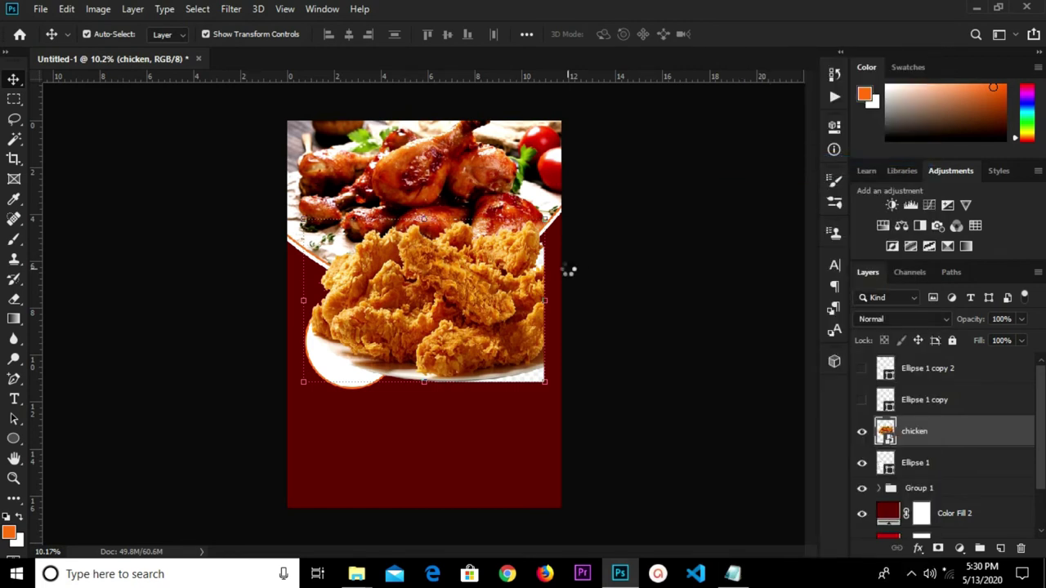
# Scale the chicken image to 57.74% and position it over the left circle.
pyautogui.hotkey('ctrl', 't')
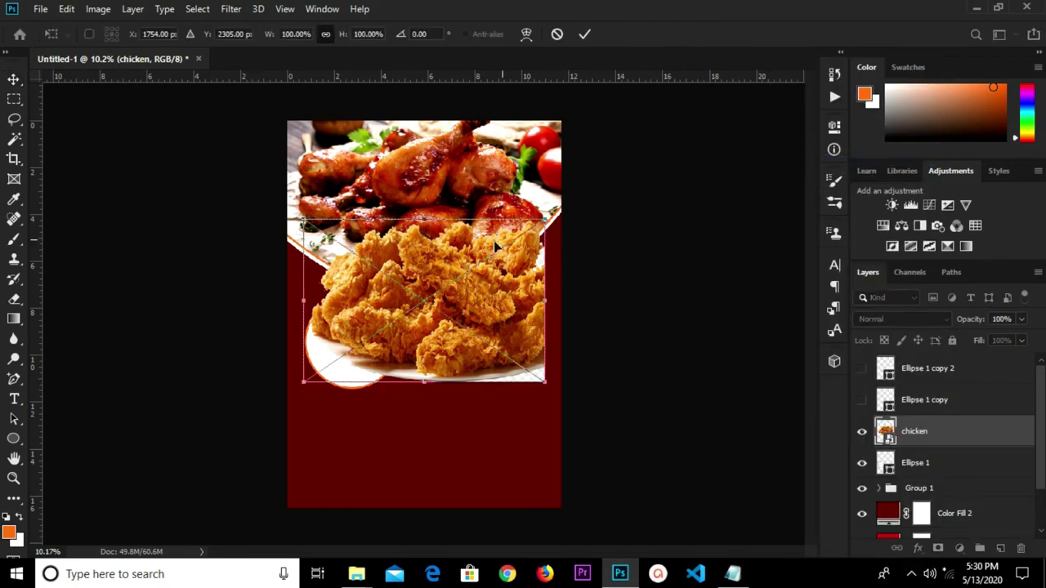
pyautogui.moveTo(515, 244); pyautogui.dragTo(442, 286)
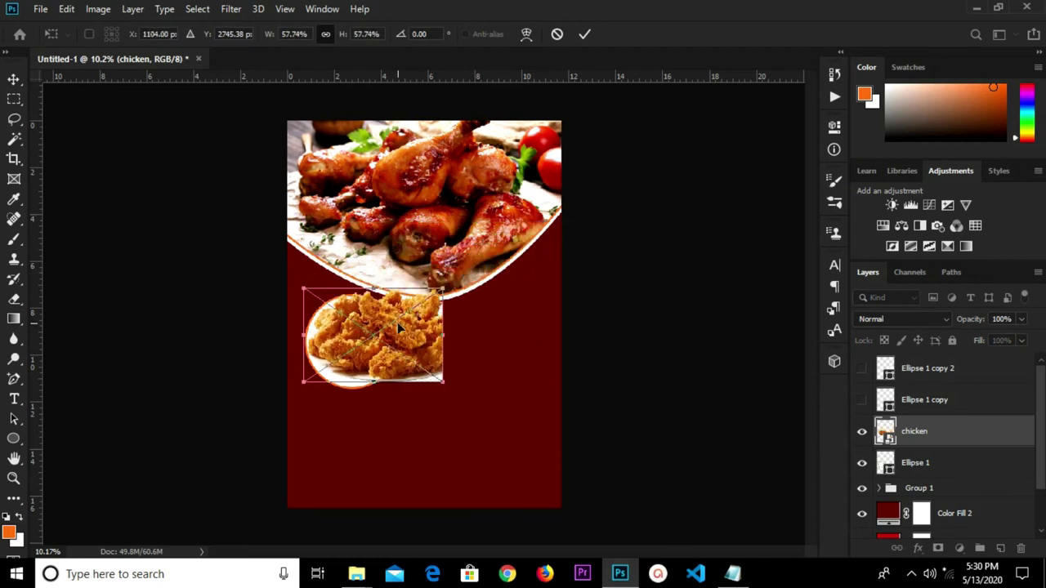
pyautogui.moveTo(394, 325); pyautogui.dragTo(363, 335)
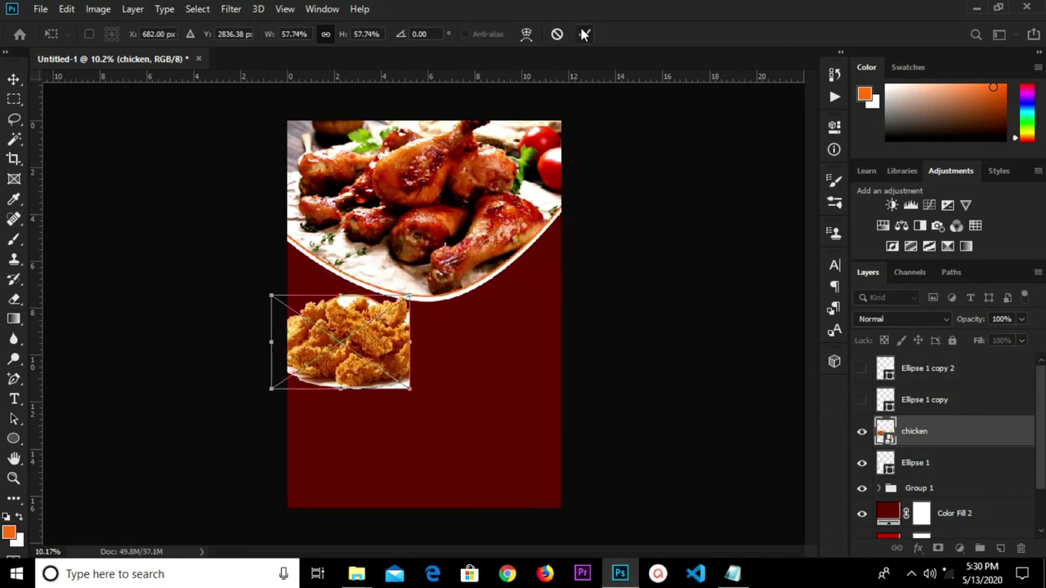
pyautogui.click(583, 33)
# Clip the chicken layer into the Ellipse 1 circle with a clipping mask.
pyautogui.click(922, 464)
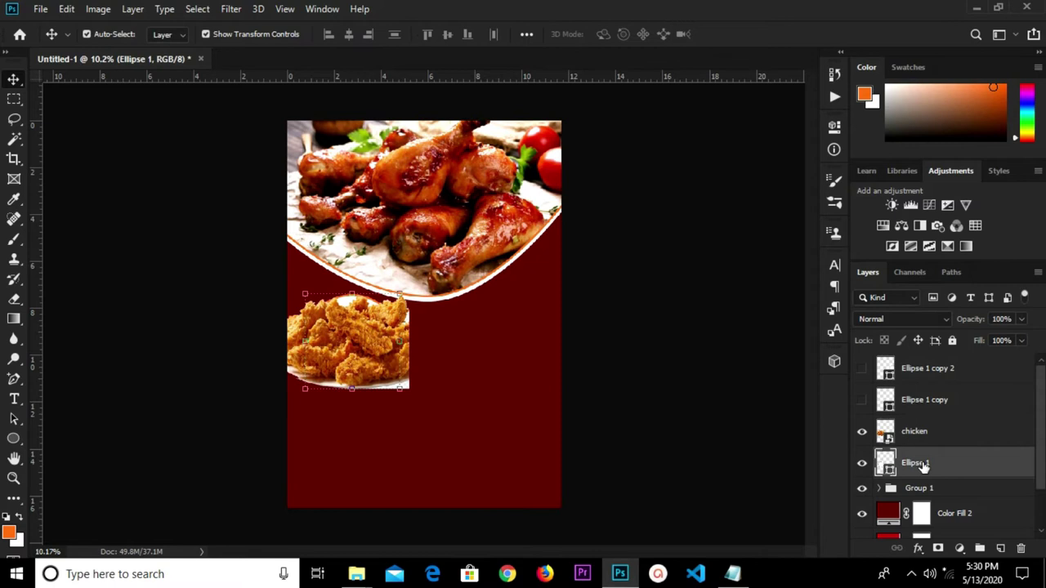
pyautogui.click(929, 433)
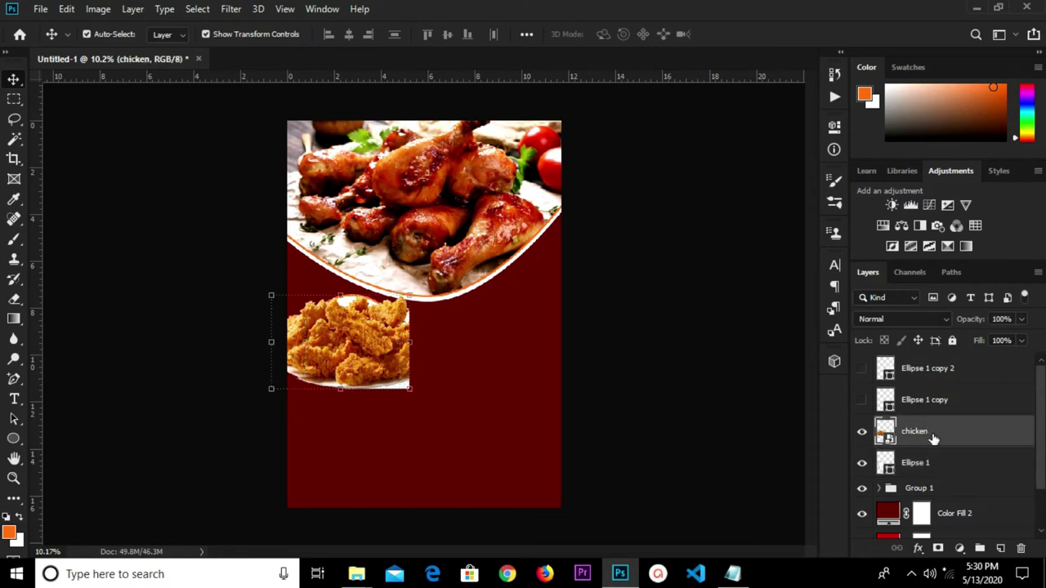
pyautogui.rightClick(933, 439)
pyautogui.click(773, 333)
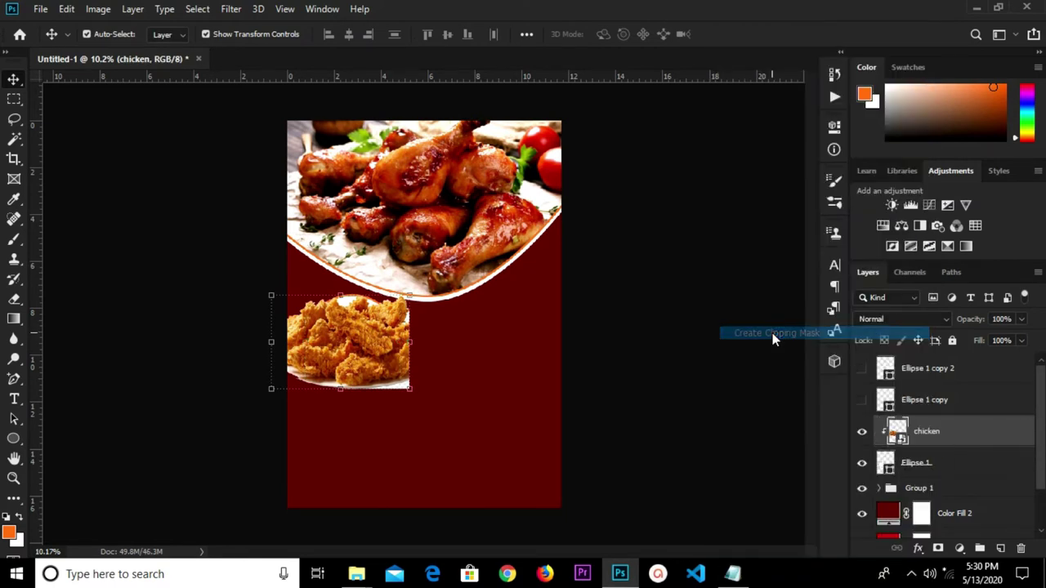
# Group the chicken and Ellipse 1 layers into Group 2.
pyautogui.click(944, 456)
pyautogui.click(946, 433)
pyautogui.keyDown('ctrl'); pyautogui.click(942, 470); pyautogui.keyUp('ctrl')
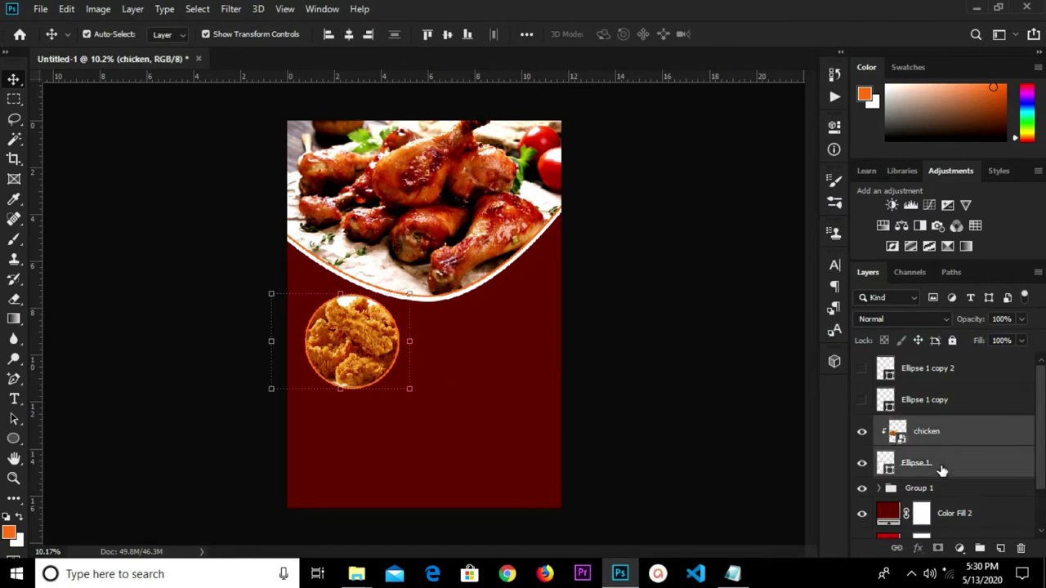
pyautogui.hotkey('ctrl', 'g')
pyautogui.click(861, 425)
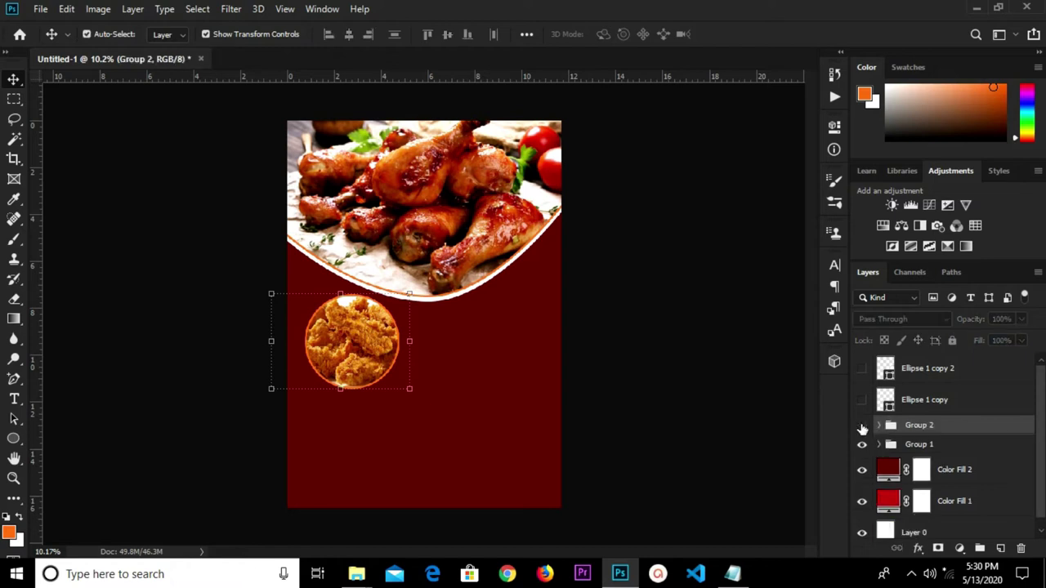
pyautogui.click(861, 425)
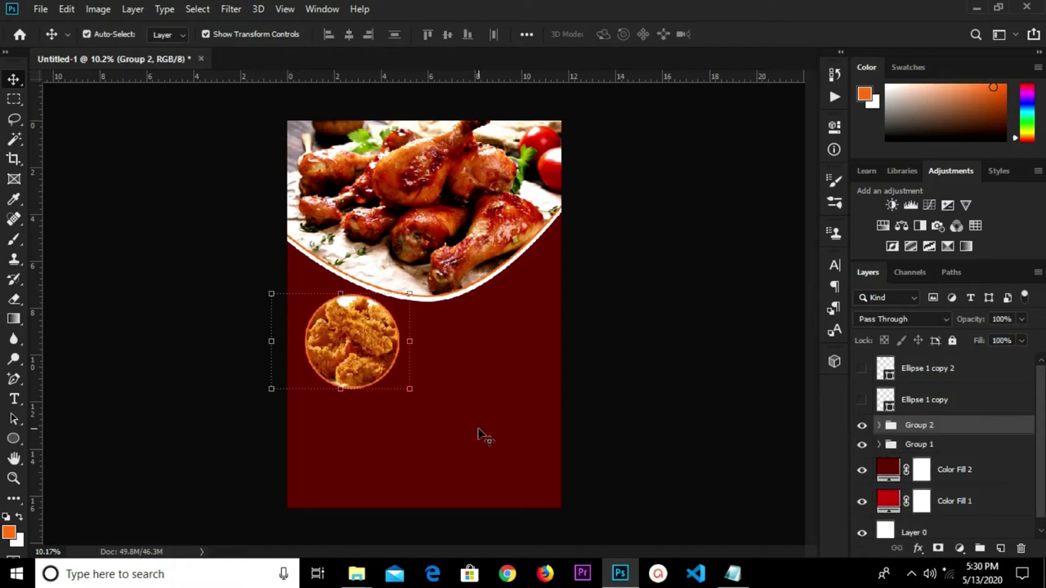
# Enlarge Group 2 to 112% and move it up-left onto the curve's left edge.
pyautogui.click(416, 393)
pyautogui.moveTo(409, 386); pyautogui.dragTo(427, 400)
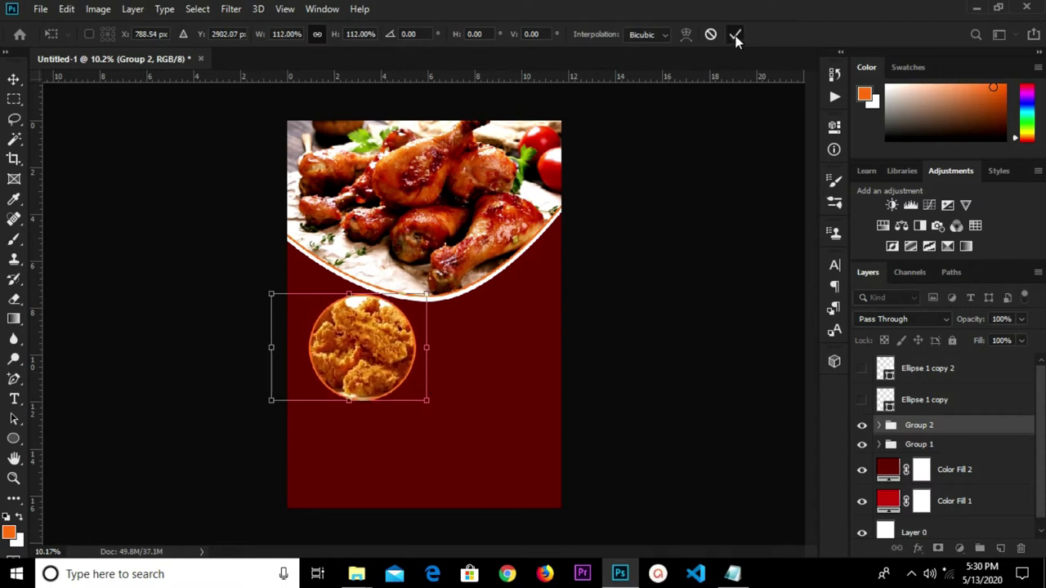
pyautogui.click(735, 36)
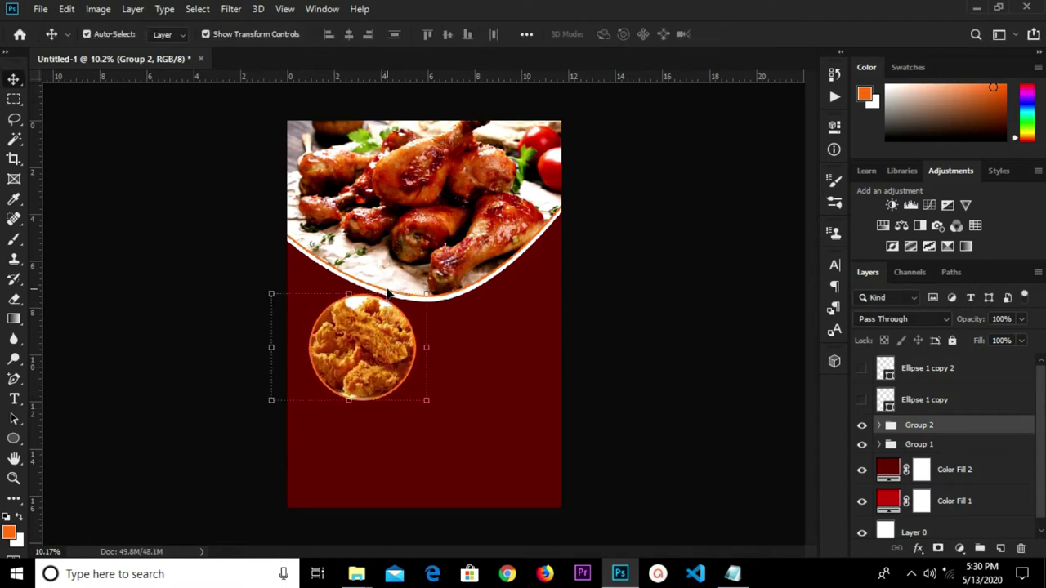
pyautogui.hotkey('ctrl', 't')
pyautogui.moveTo(380, 337); pyautogui.dragTo(361, 290)
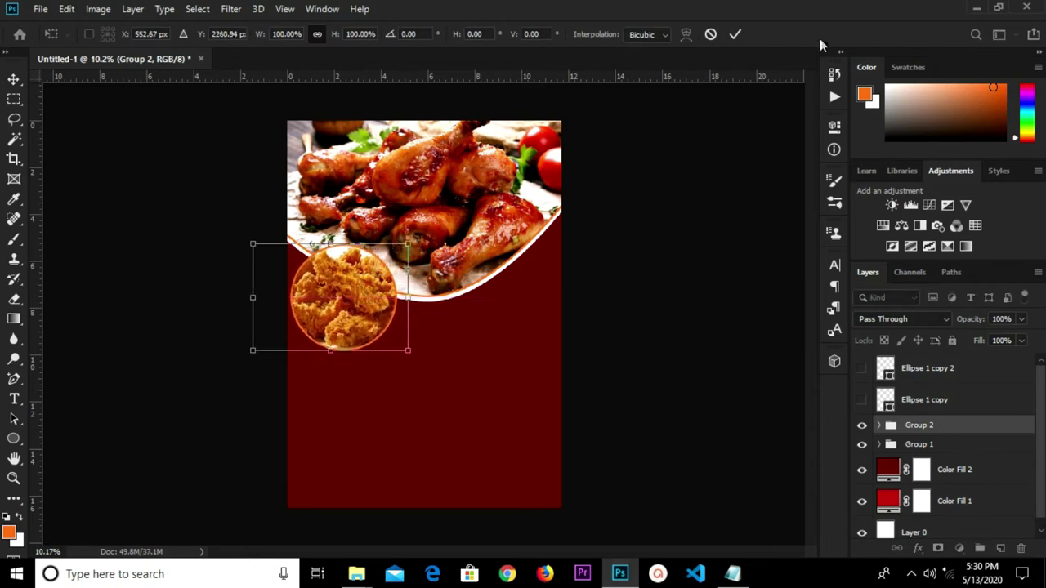
pyautogui.click(739, 34)
pyautogui.click(665, 349)
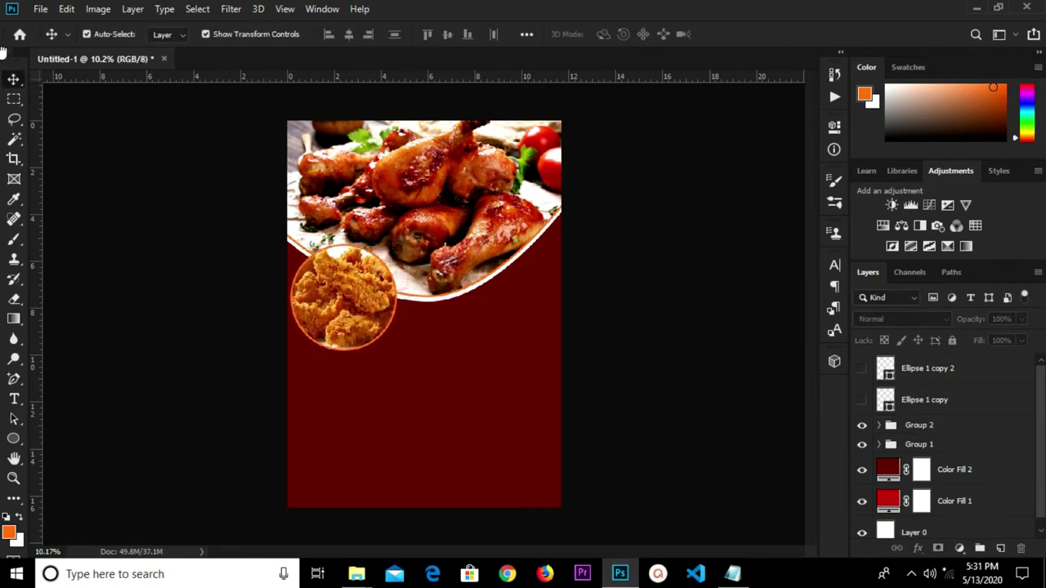
pyautogui.click(40, 9)
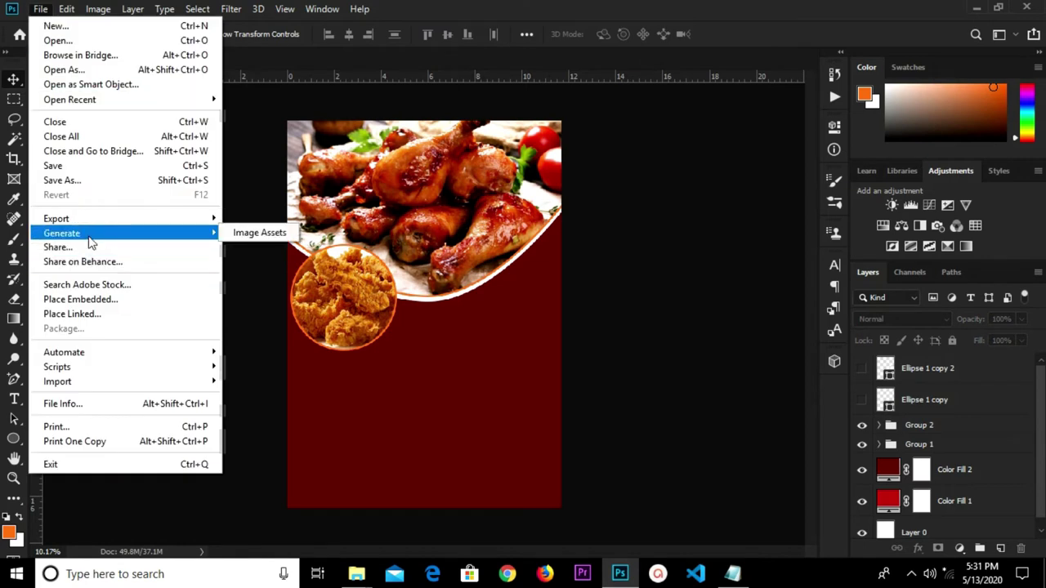
# Place the 'tomato ketcup' image embedded and convert it to a smart object.
pyautogui.click(86, 294)
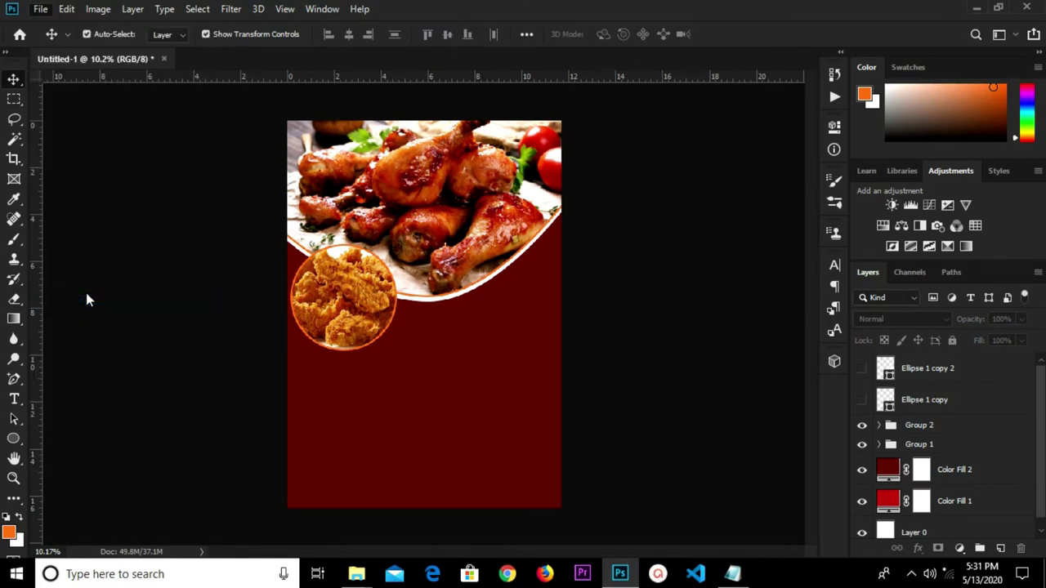
pyautogui.click(462, 119)
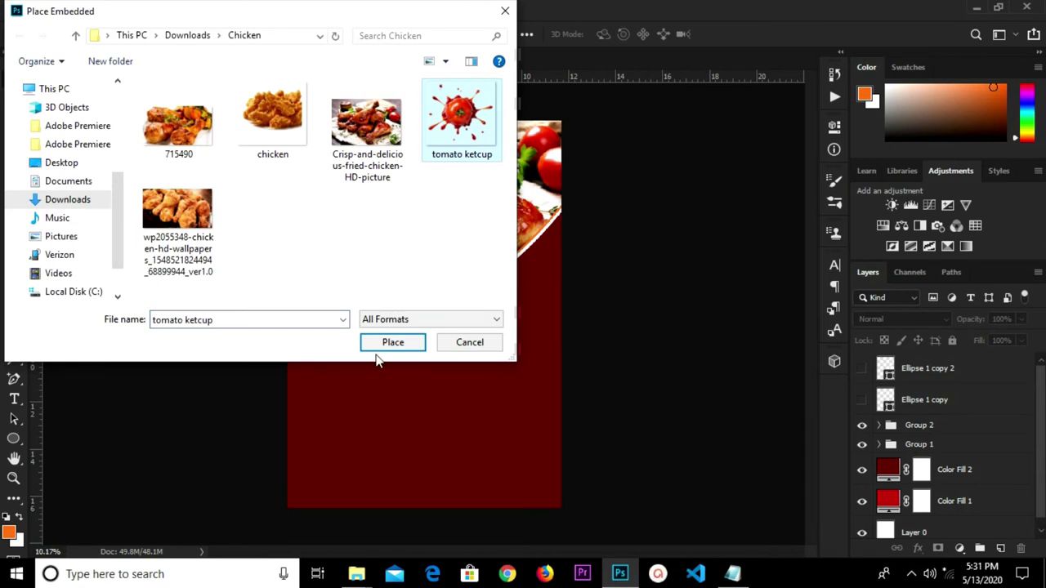
pyautogui.click(393, 343)
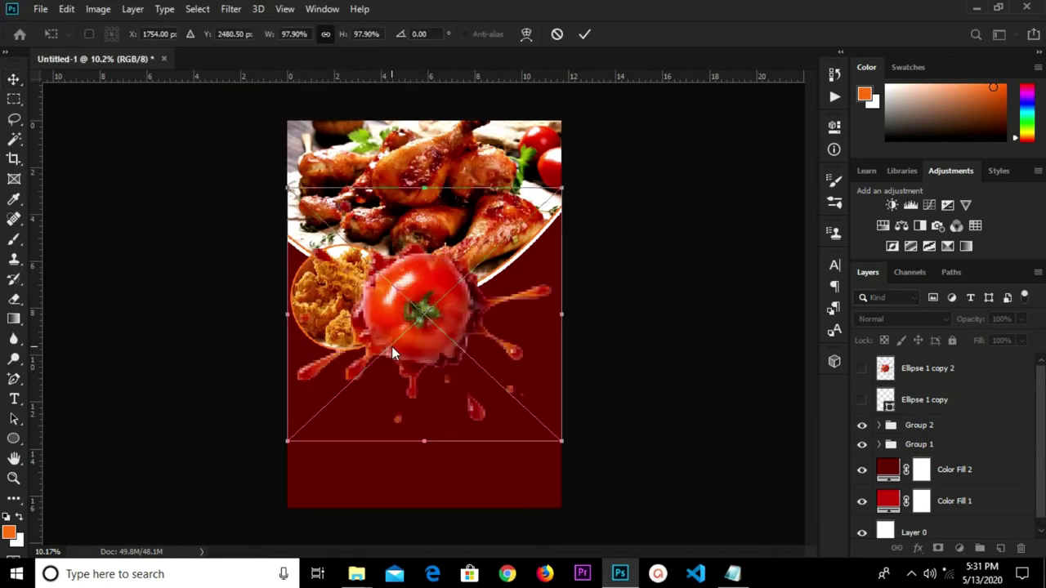
pyautogui.click(584, 35)
pyautogui.rightClick(947, 367)
pyautogui.click(791, 157)
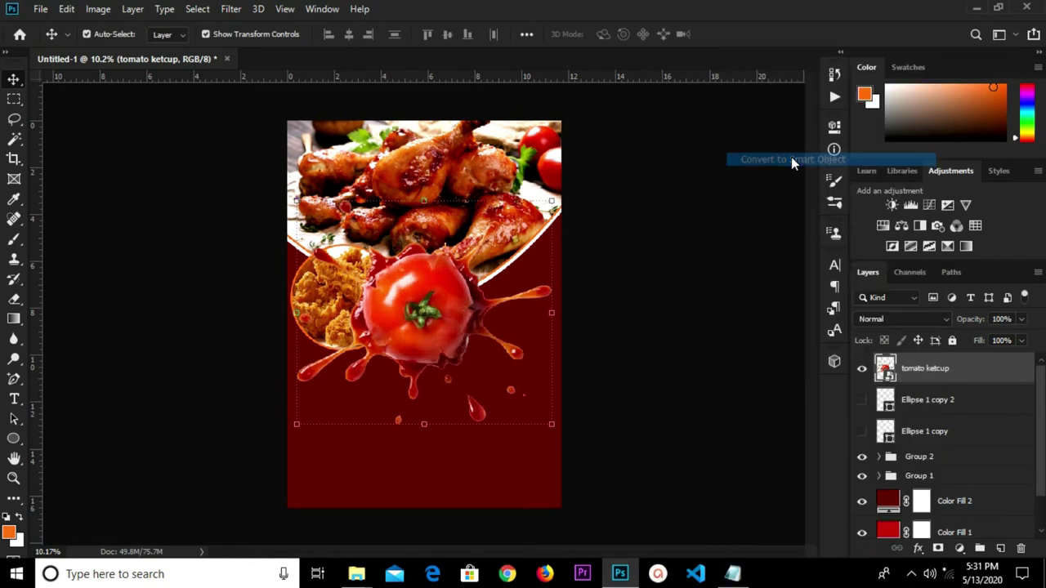
# Shrink the tomato splash to 46.55% and move it onto the chicken plate's edge.
pyautogui.moveTo(552, 203); pyautogui.dragTo(416, 320)
pyautogui.moveTo(370, 372); pyautogui.dragTo(457, 293)
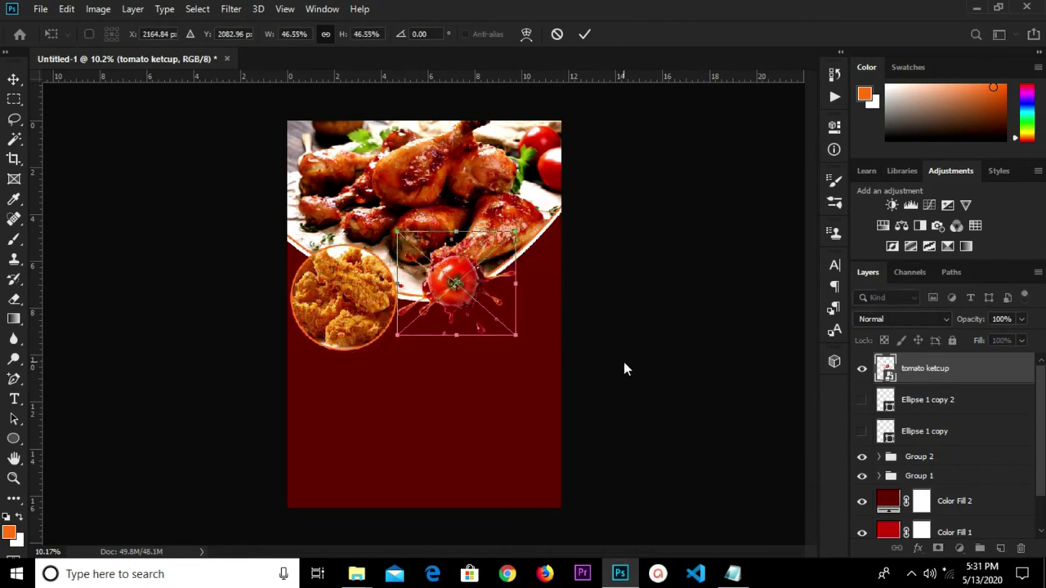
pyautogui.click(585, 34)
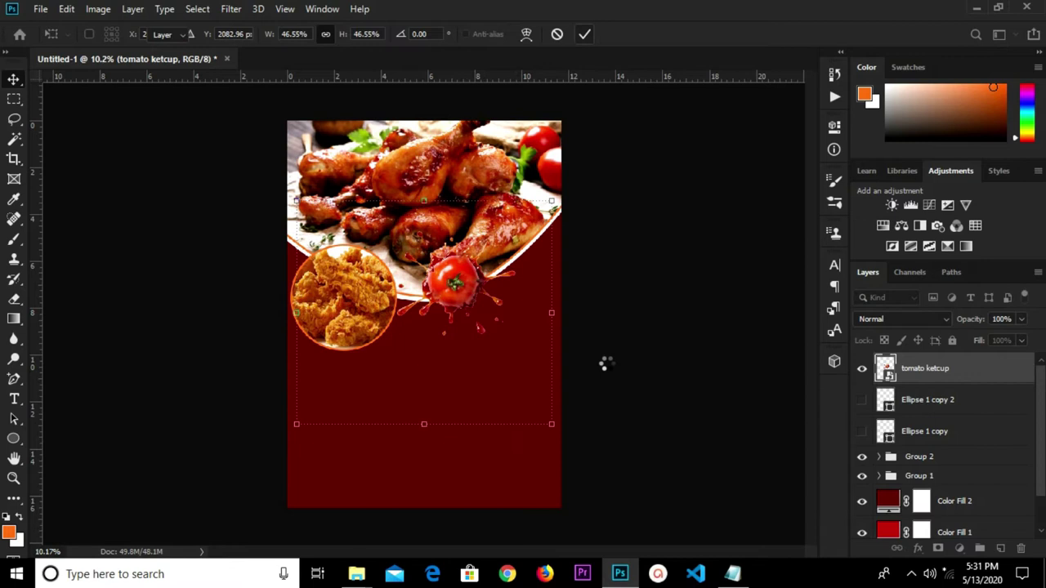
pyautogui.scroll(-1, 948, 470)
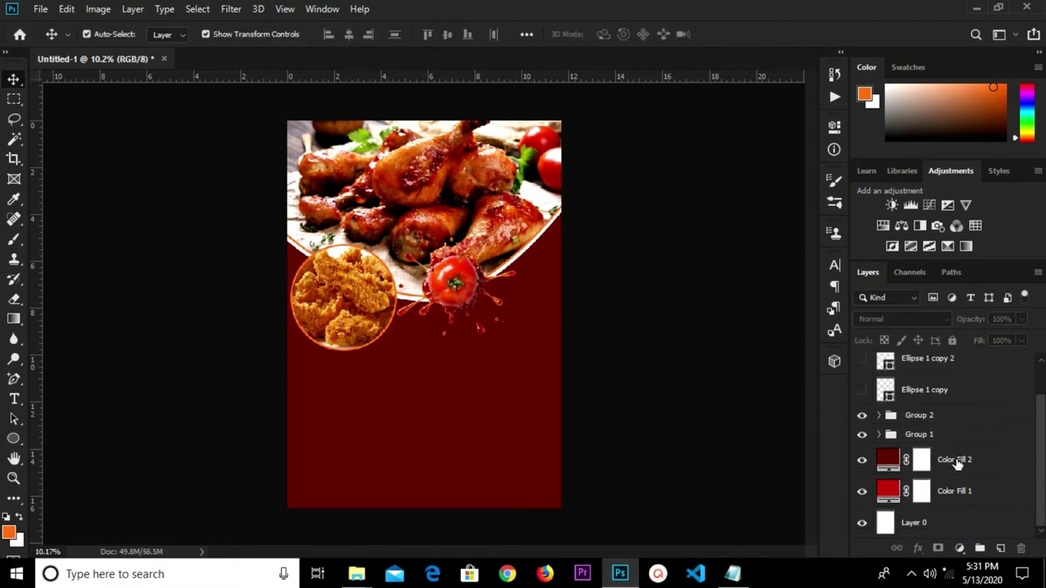
# Convert Color Fill 2 to a smart object, add a layer mask, and select a black Brush.
pyautogui.rightClick(957, 462)
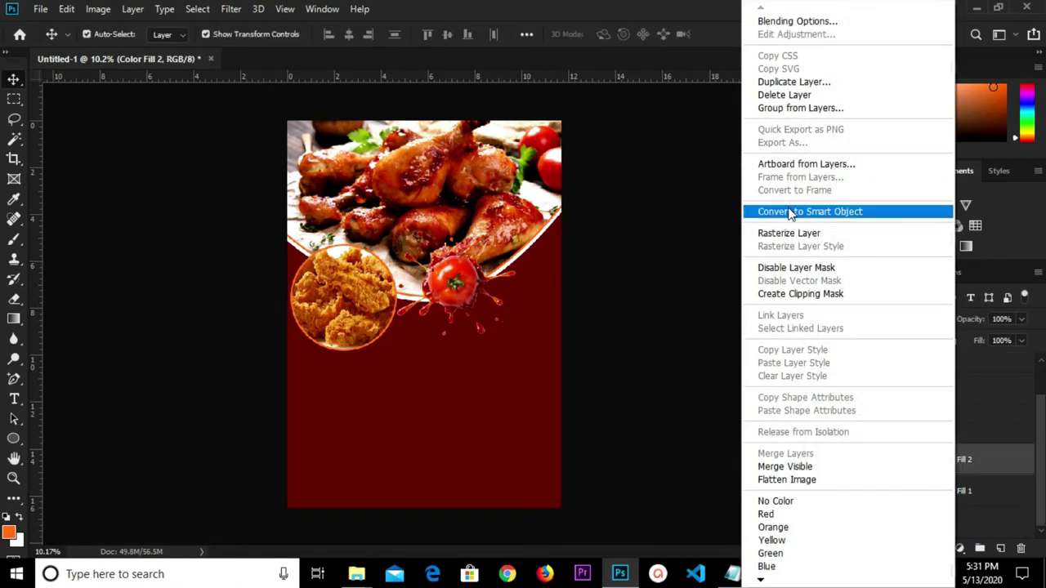
pyautogui.click(791, 211)
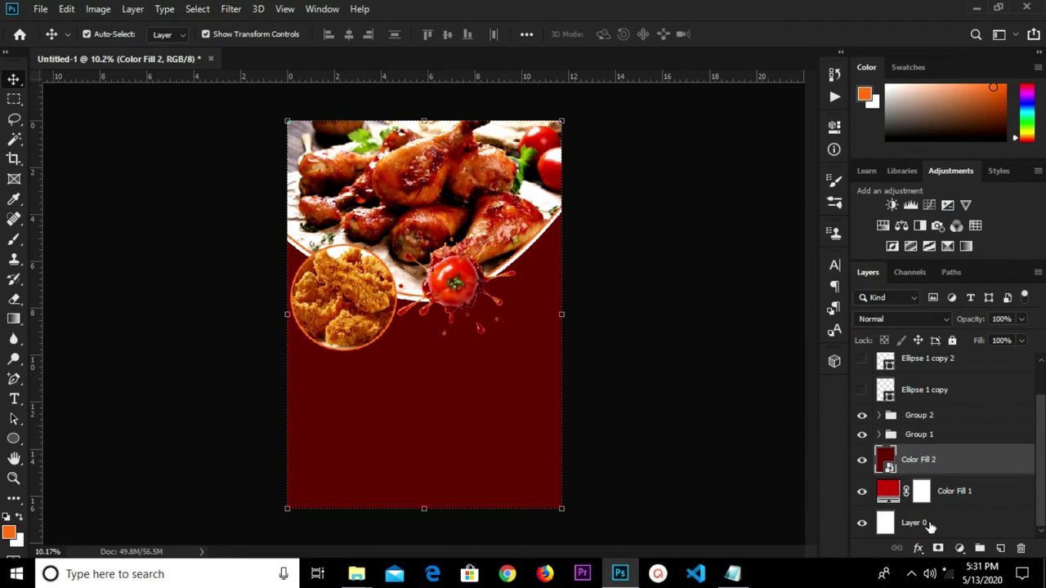
pyautogui.click(938, 549)
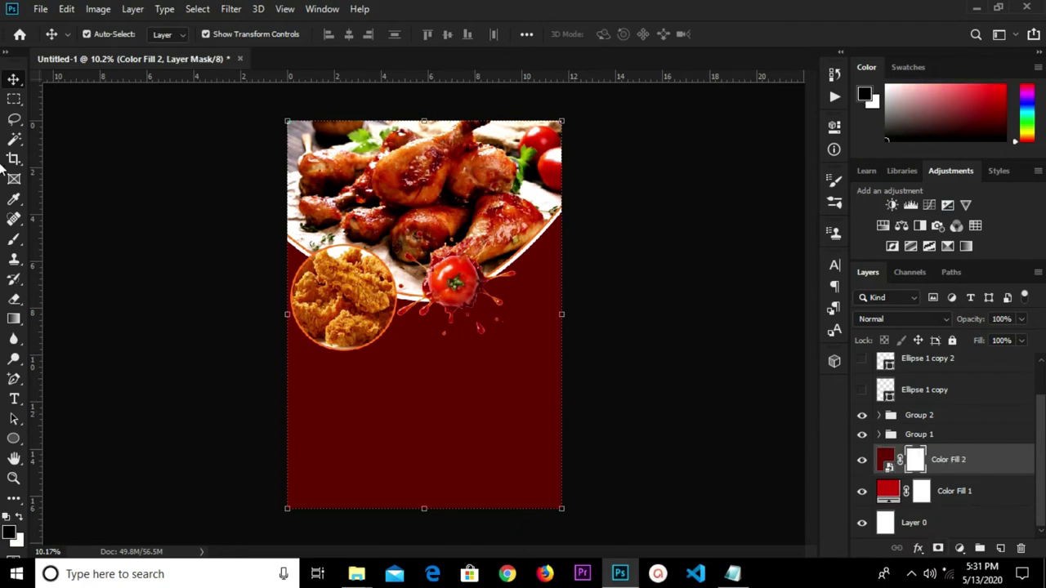
pyautogui.click(14, 239)
pyautogui.rightClick(14, 239)
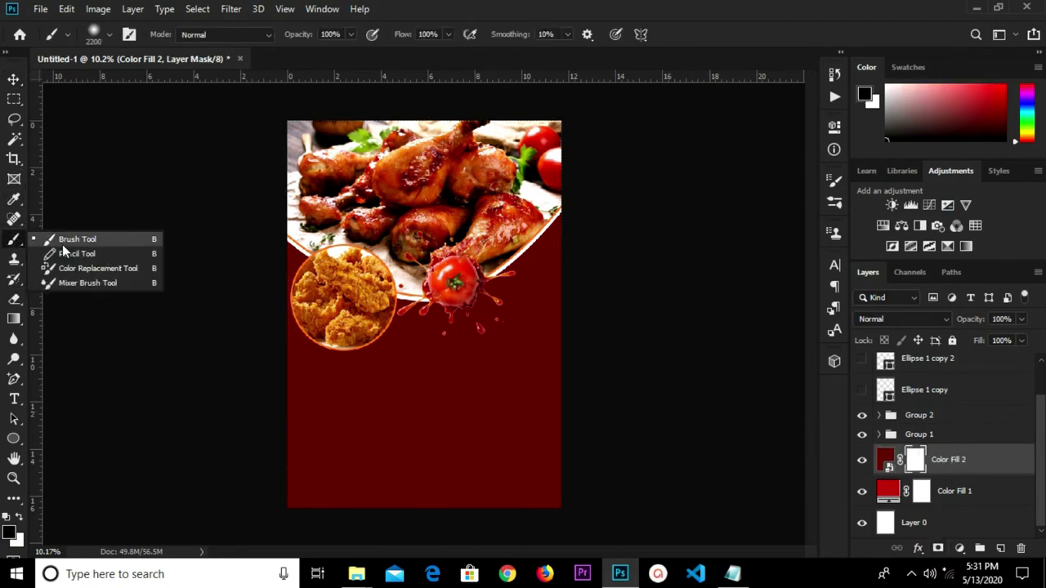
pyautogui.click(68, 238)
pyautogui.click(8, 533)
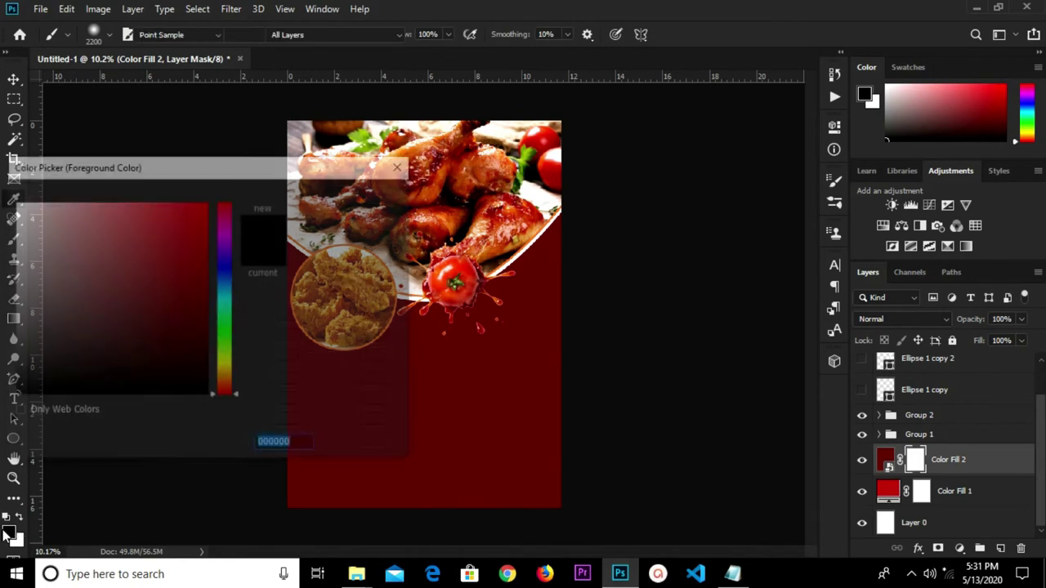
pyautogui.click(344, 198)
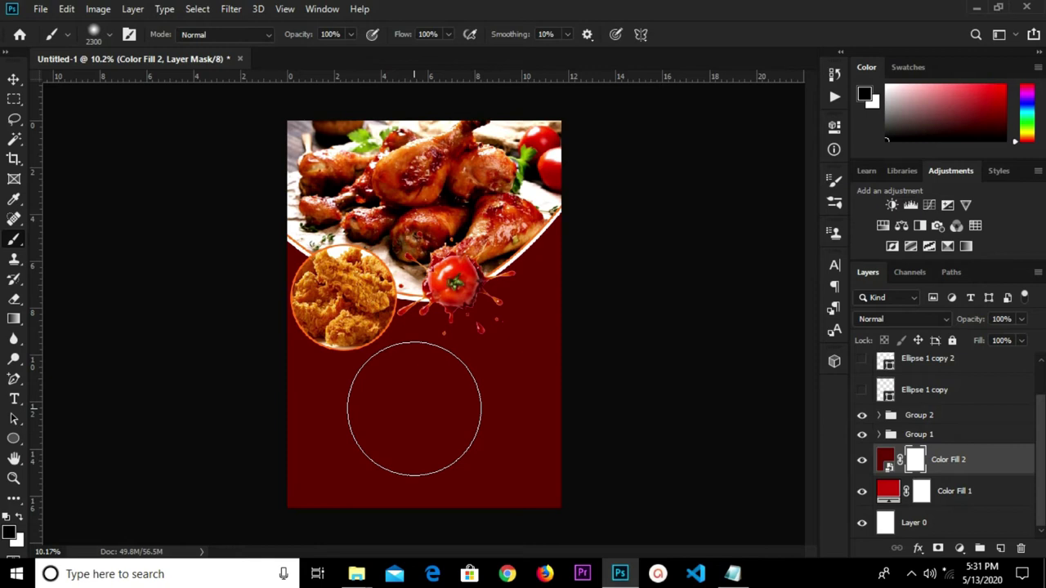
# Paint soft black dabs on the mask to reveal a bright red central glow.
pyautogui.press(']')
pyautogui.click(414, 411)
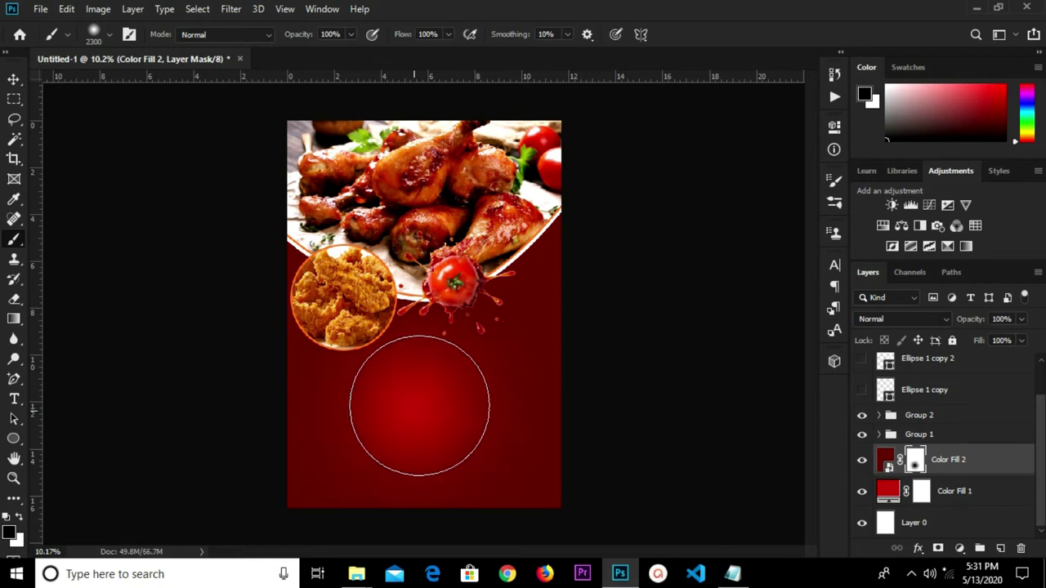
pyautogui.click(420, 420)
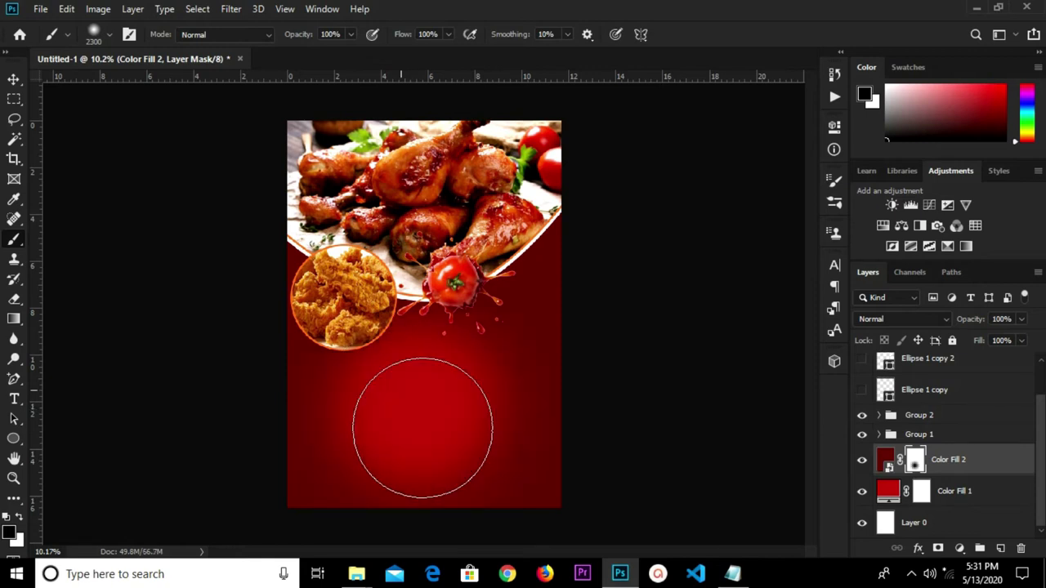
pyautogui.click(455, 443)
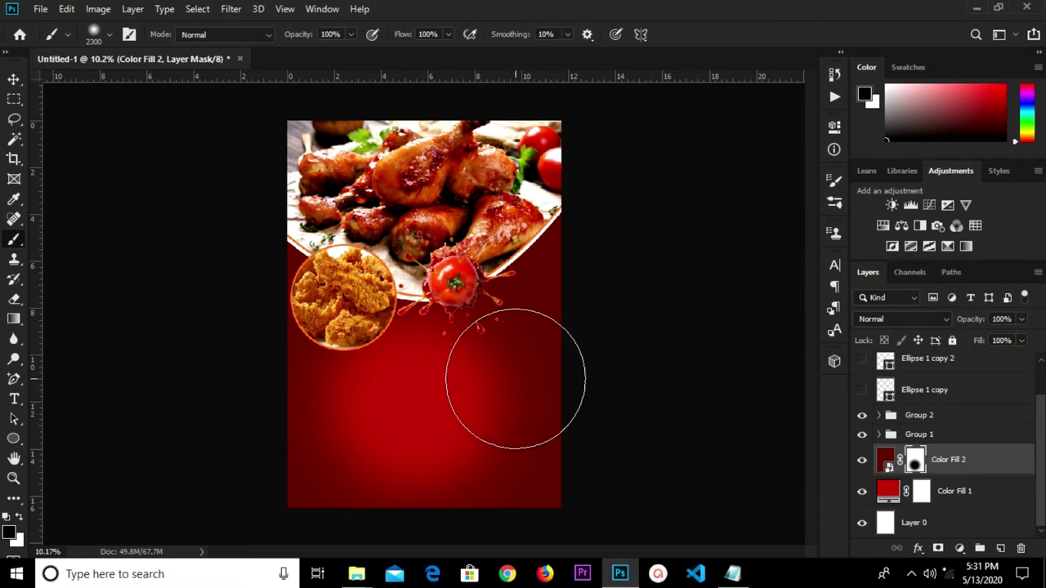
pyautogui.press('[')
pyautogui.press('[')
pyautogui.press('[')
pyautogui.press('[')
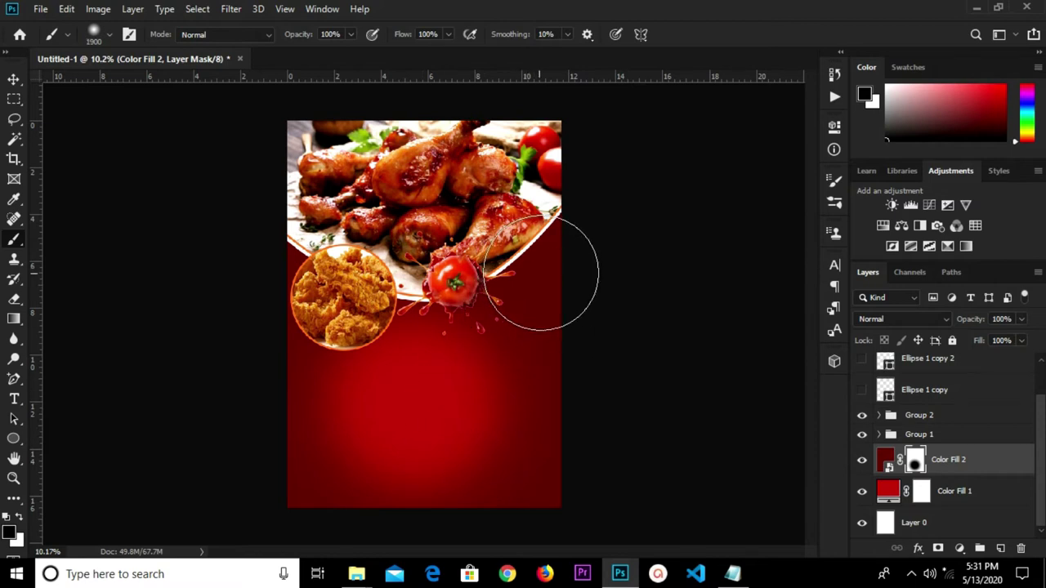
pyautogui.click(540, 260)
pyautogui.click(550, 269)
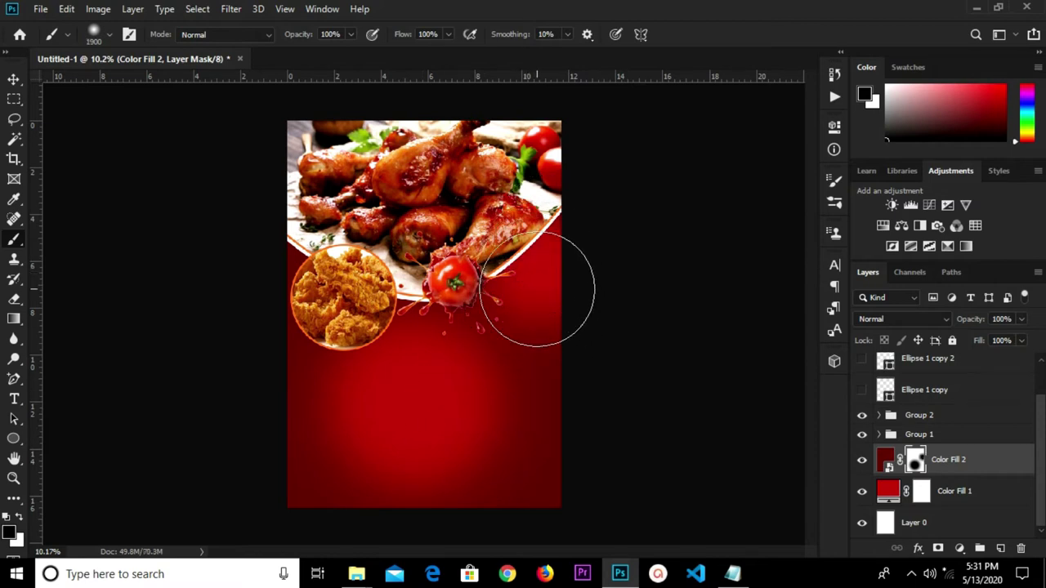
# Shrink the tomato ketcup splash to 38.33% and move it onto the plate's right edge.
pyautogui.click(13, 79)
pyautogui.click(405, 301)
pyautogui.click(404, 301)
pyautogui.moveTo(455, 288); pyautogui.dragTo(521, 250)
pyautogui.moveTo(581, 191); pyautogui.dragTo(562, 210)
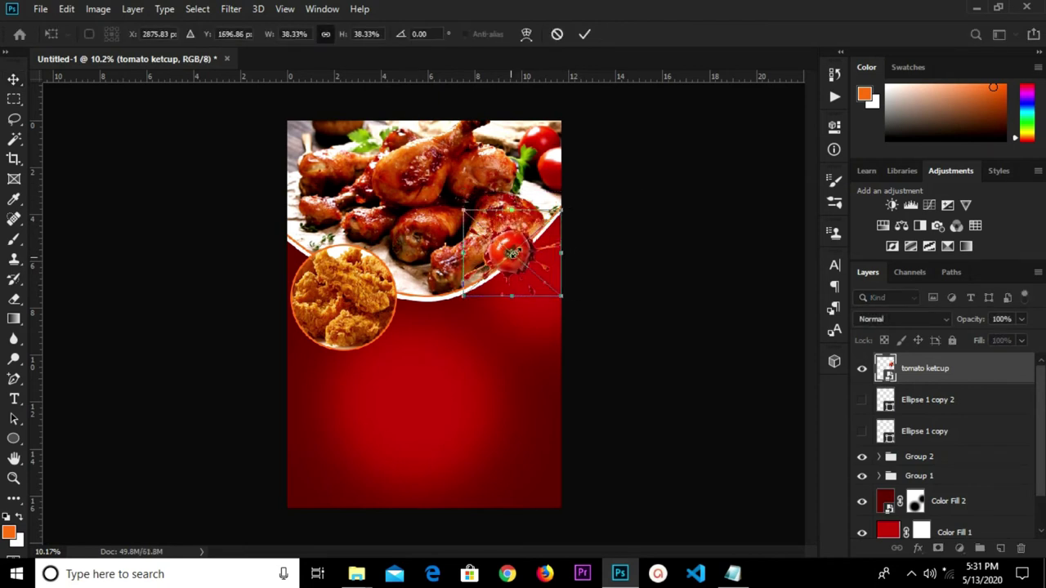
pyautogui.moveTo(502, 265); pyautogui.dragTo(530, 248)
pyautogui.click(584, 35)
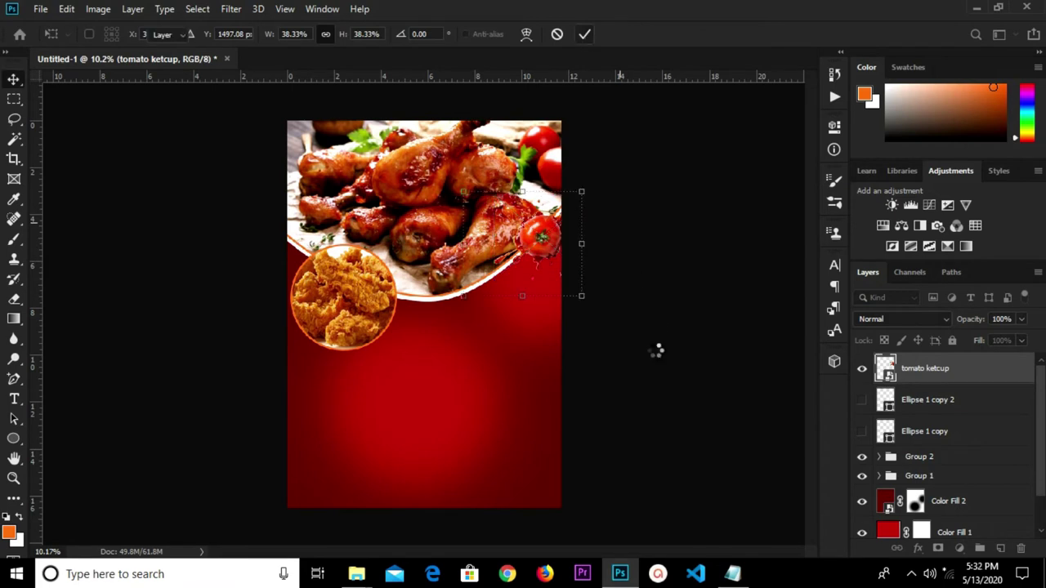
pyautogui.click(647, 357)
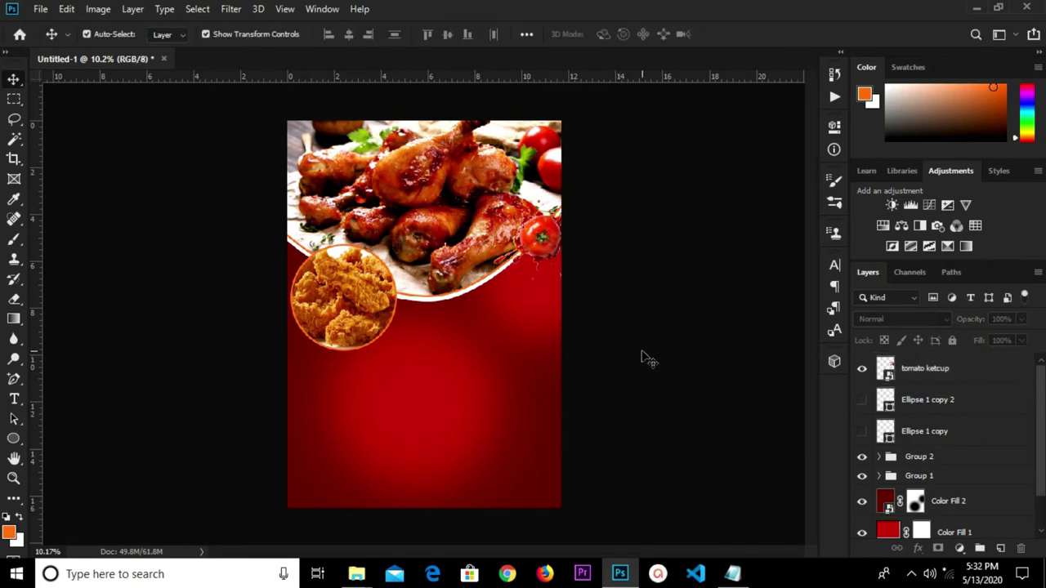
pyautogui.click(40, 9)
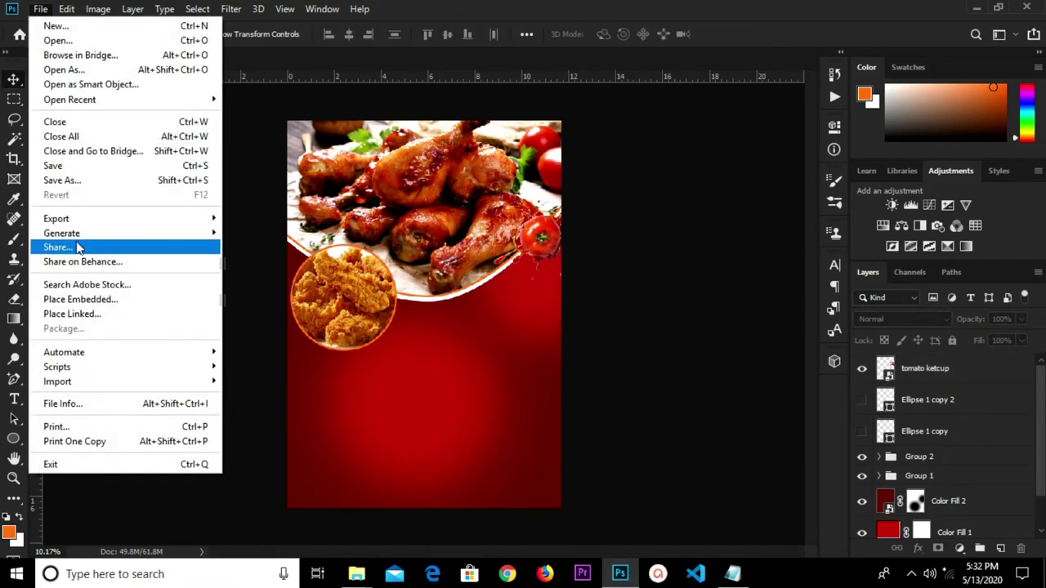
# Place the 715490 chicken photo and move it into the lower half.
pyautogui.click(84, 299)
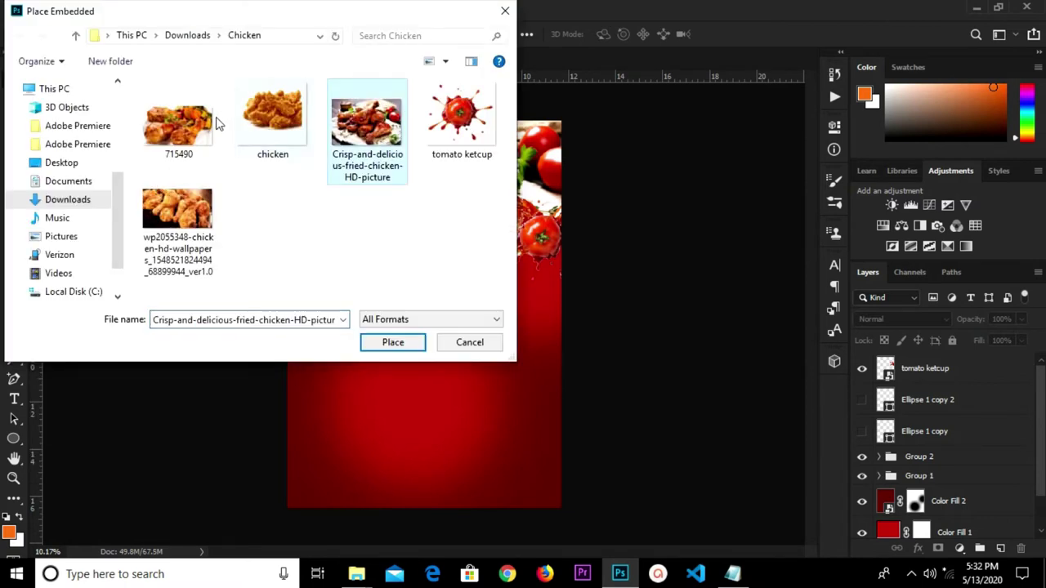
pyautogui.click(177, 120)
pyautogui.click(382, 343)
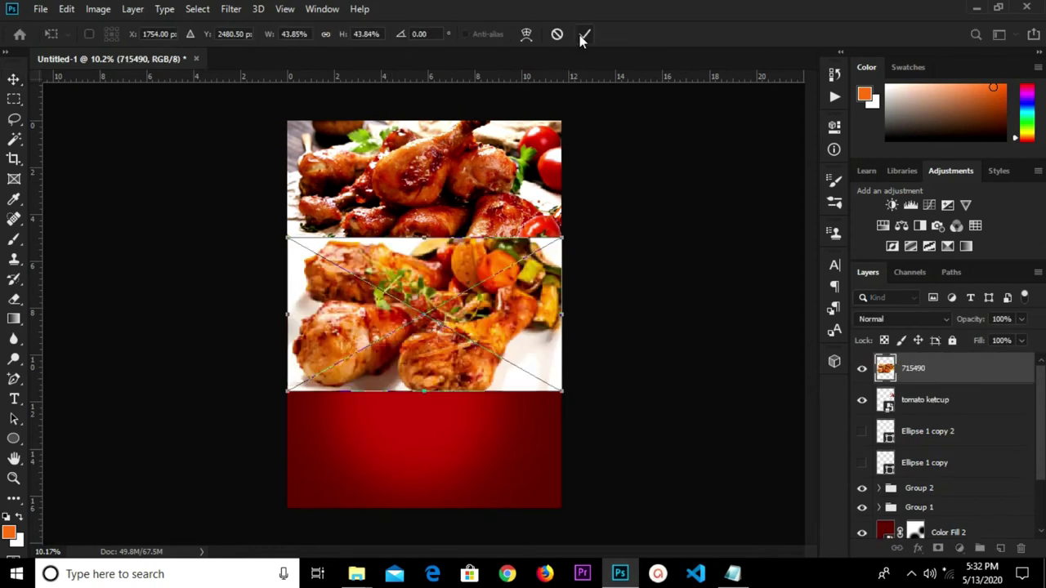
pyautogui.click(584, 36)
pyautogui.press('v')
pyautogui.moveTo(436, 328); pyautogui.dragTo(449, 390)
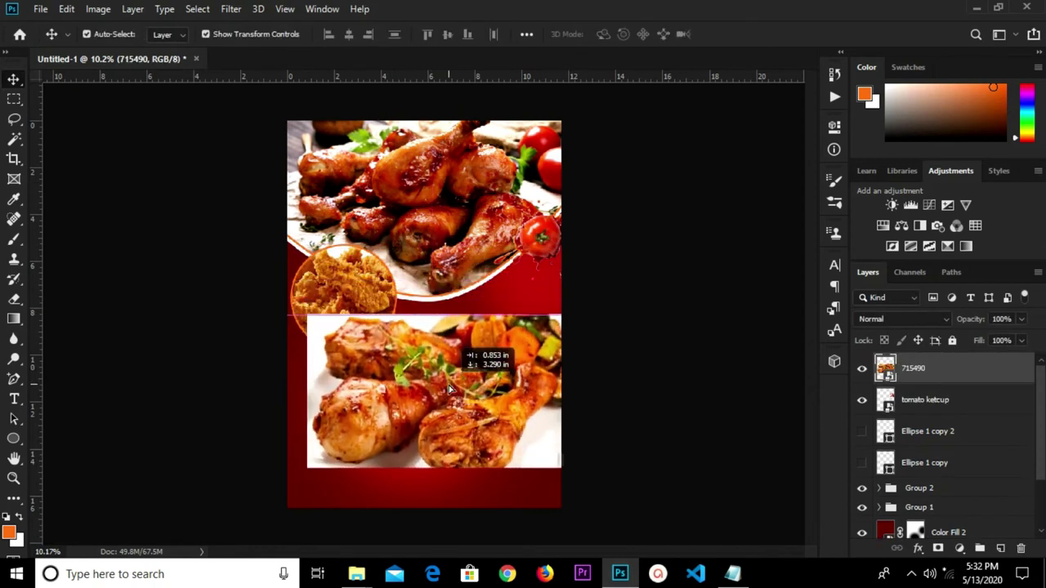
# Show Ellipse 1 copy 2, stack it above tomato ketcup, and set it beside the fried-chicken circle.
pyautogui.click(968, 442)
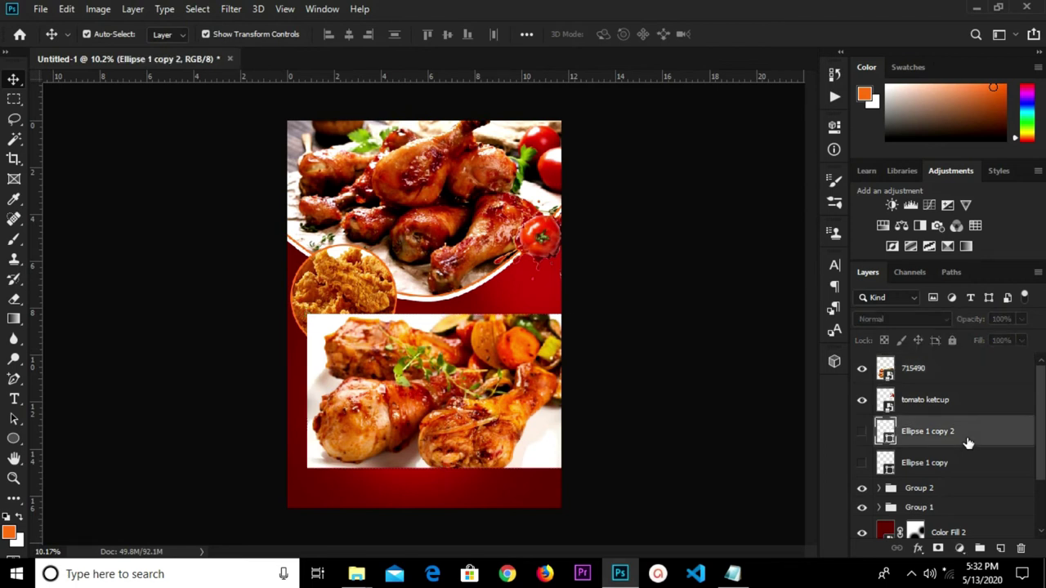
pyautogui.click(862, 433)
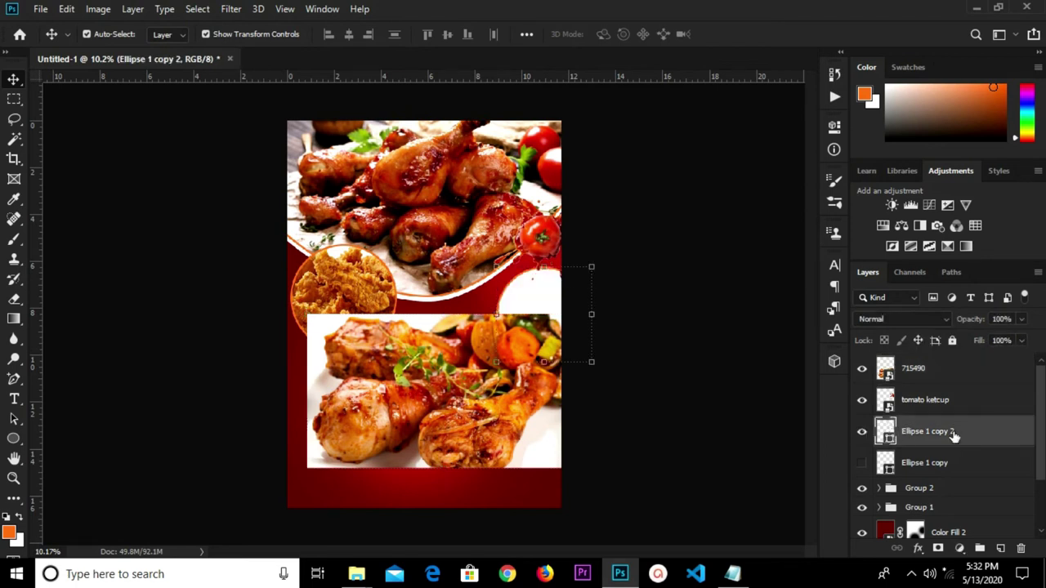
pyautogui.moveTo(953, 436); pyautogui.dragTo(952, 393)
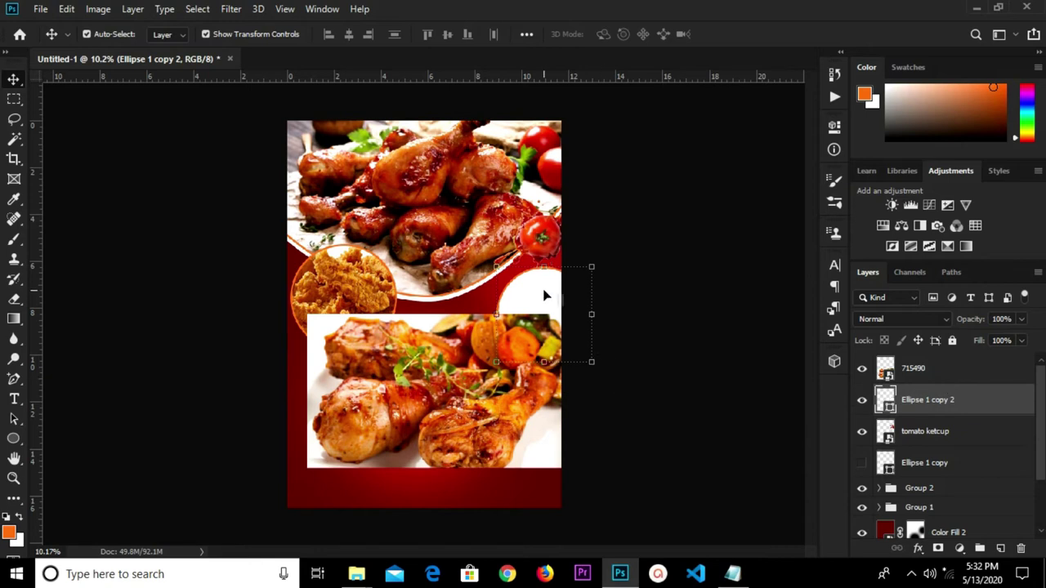
pyautogui.moveTo(537, 299); pyautogui.dragTo(448, 325)
pyautogui.hotkey('ctrl', 't')
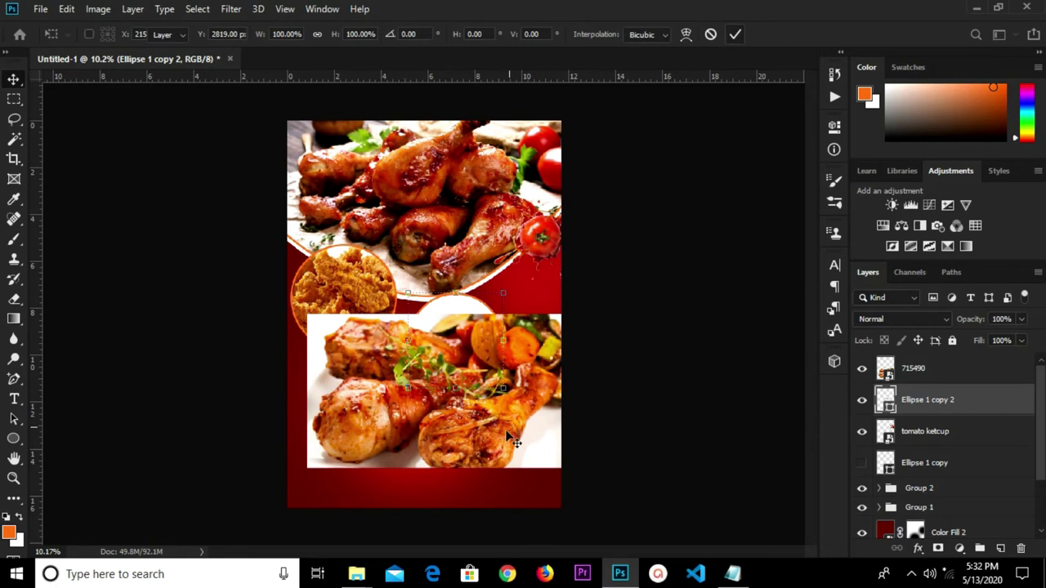
pyautogui.click(735, 34)
# Scale the 715490 photo down to about 27.36% over the centre white circle.
pyautogui.keyDown('ctrl'); pyautogui.click(490, 441); pyautogui.keyUp('ctrl')
pyautogui.hotkey('ctrl', 't')
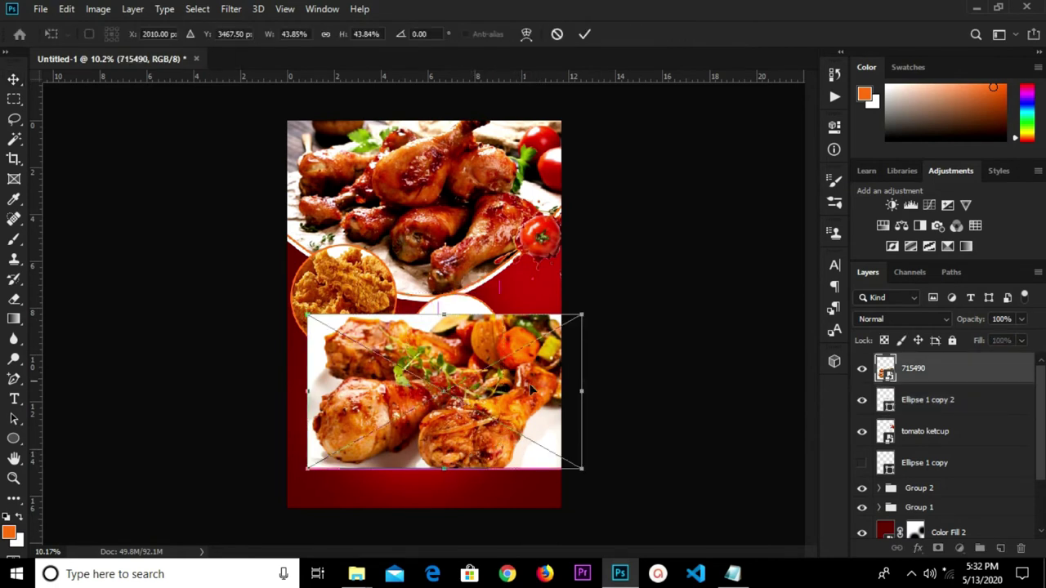
pyautogui.moveTo(583, 311); pyautogui.dragTo(455, 389)
pyautogui.moveTo(410, 422); pyautogui.dragTo(486, 327)
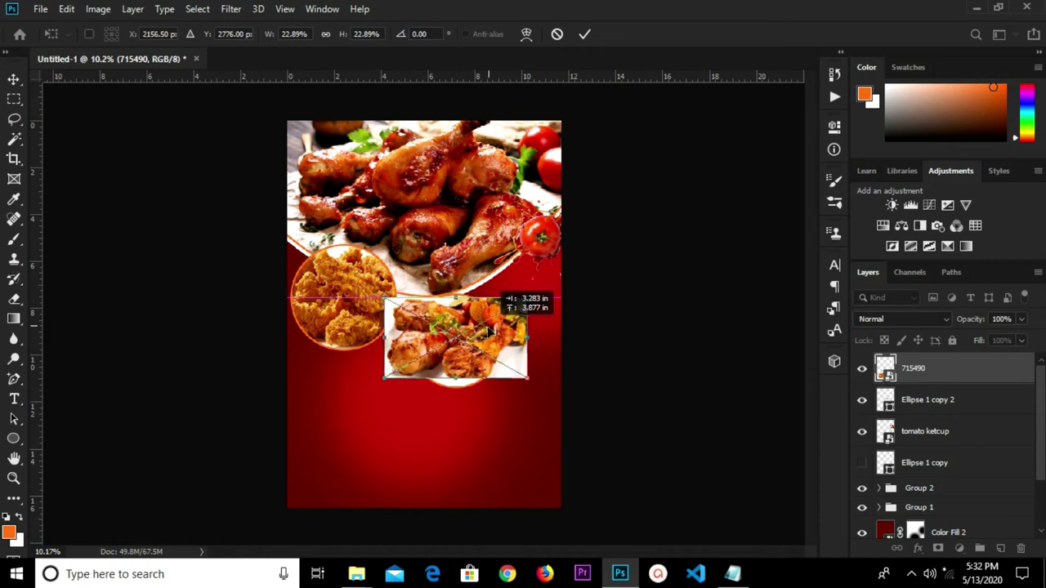
pyautogui.moveTo(528, 381); pyautogui.dragTo(547, 391)
pyautogui.moveTo(493, 357); pyautogui.dragTo(482, 351)
# Clip the 715490 photo inside the second white circle and group them as Group 3.
pyautogui.moveTo(535, 382); pyautogui.dragTo(548, 390)
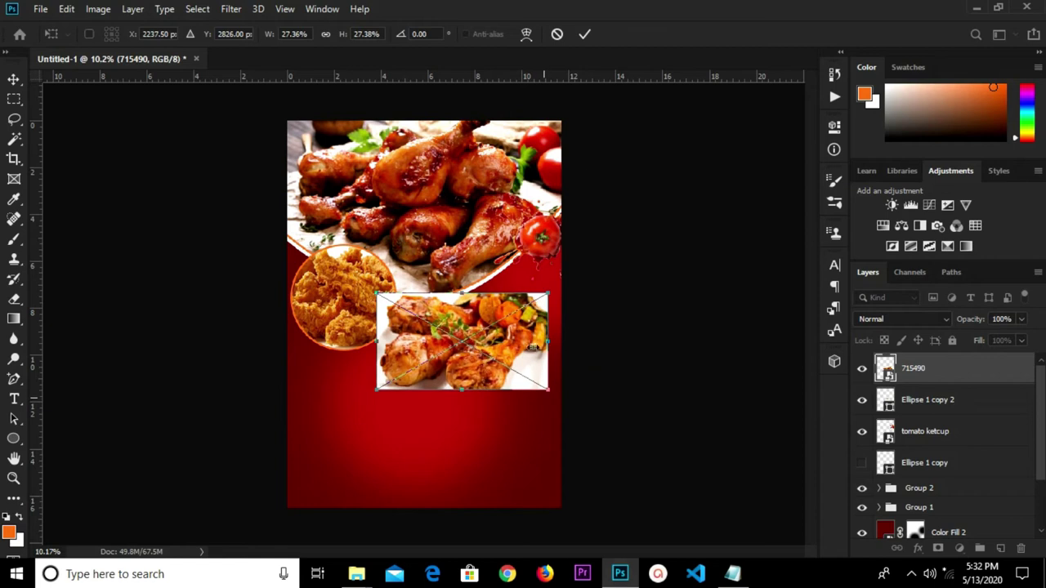
pyautogui.click(585, 34)
pyautogui.rightClick(922, 373)
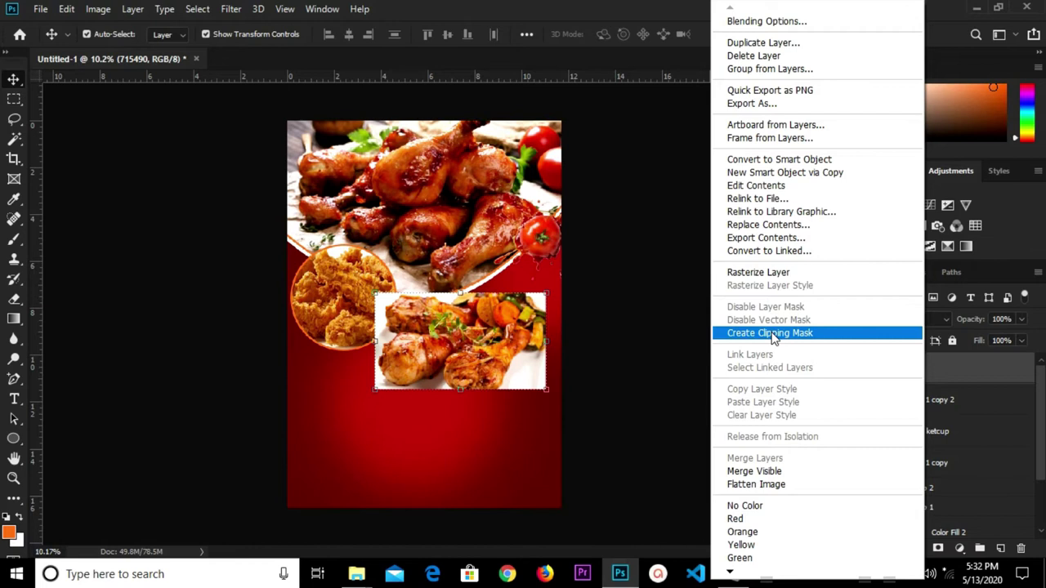
pyautogui.click(768, 333)
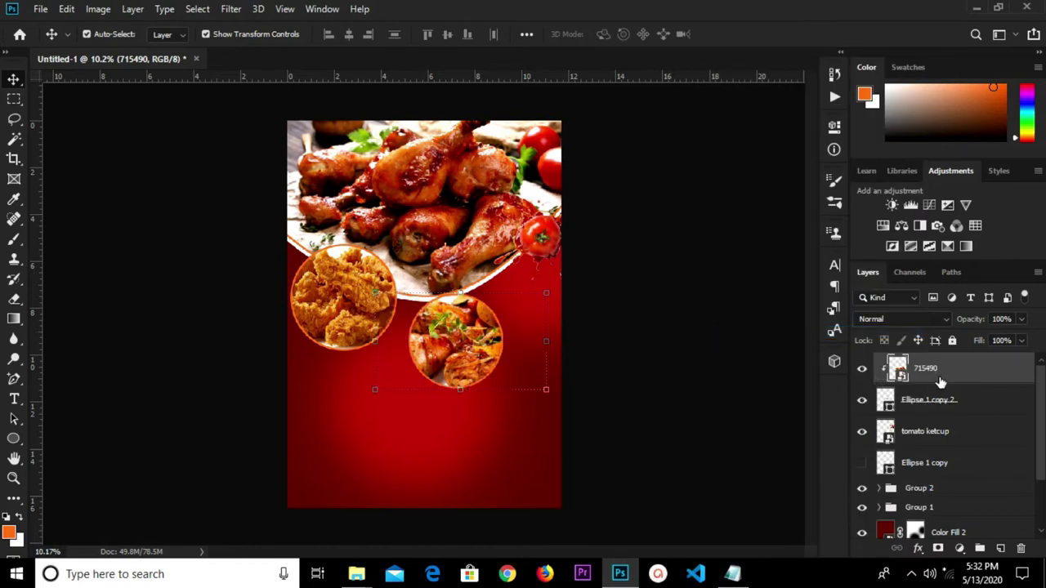
pyautogui.keyDown('shift'); pyautogui.click(941, 411); pyautogui.keyUp('shift')
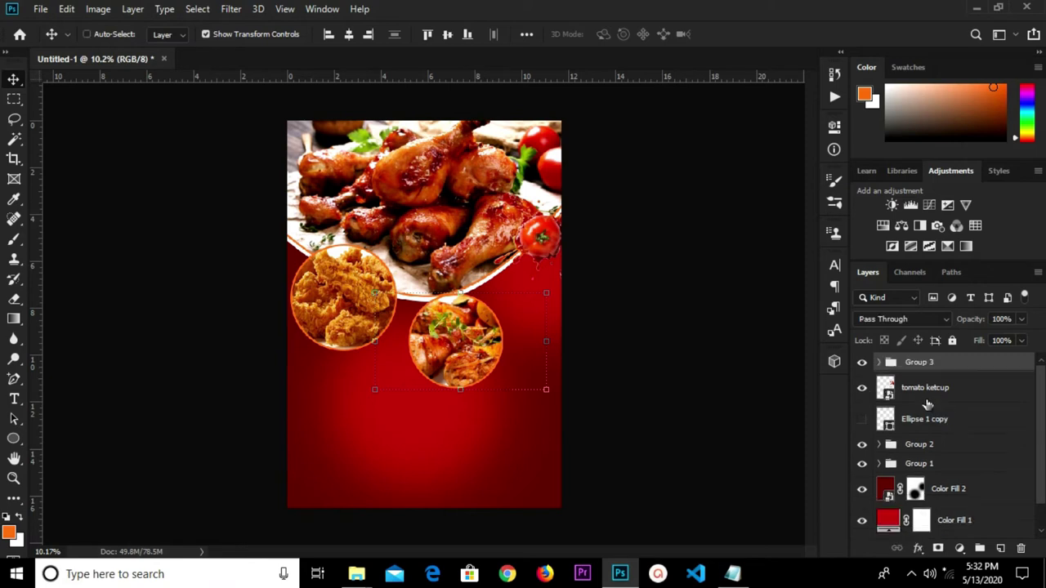
pyautogui.hotkey('ctrl', 'g')
pyautogui.click(862, 363)
pyautogui.click(863, 363)
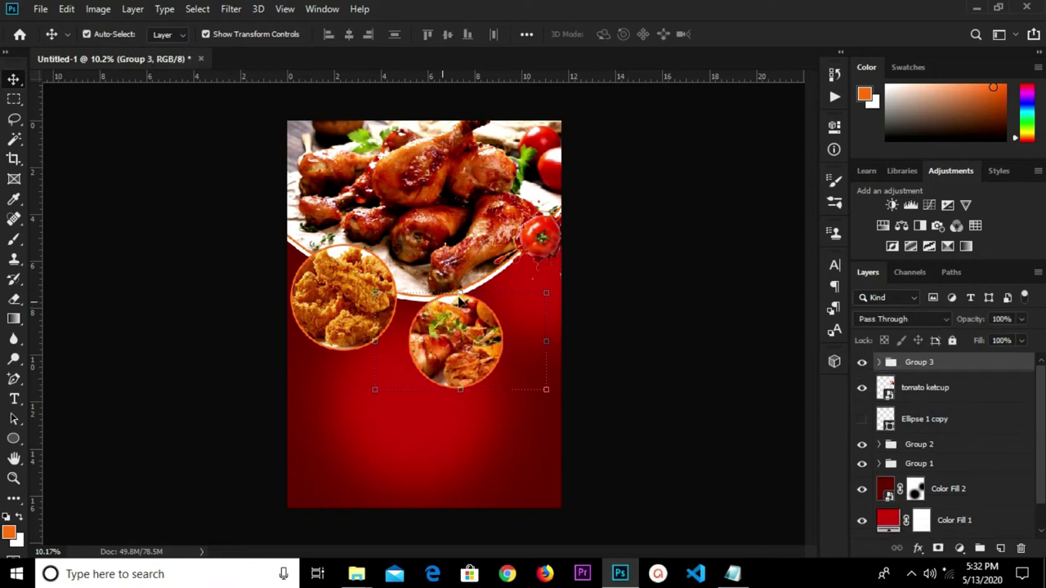
# Scale Group 3 to about 80.3% and place it right of the fried-chicken circle.
pyautogui.hotkey('ctrl', 't')
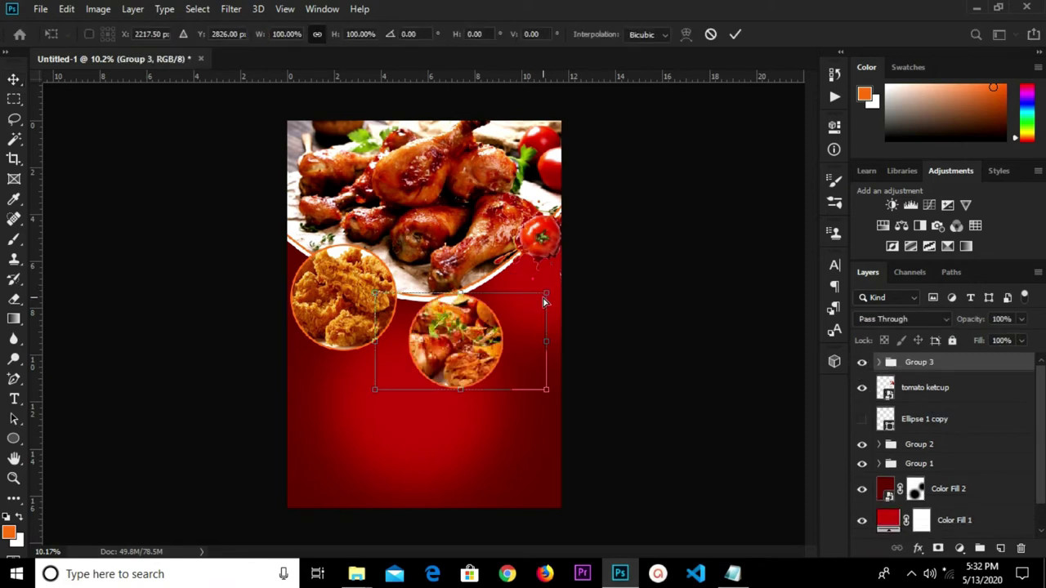
pyautogui.moveTo(543, 292); pyautogui.dragTo(577, 276)
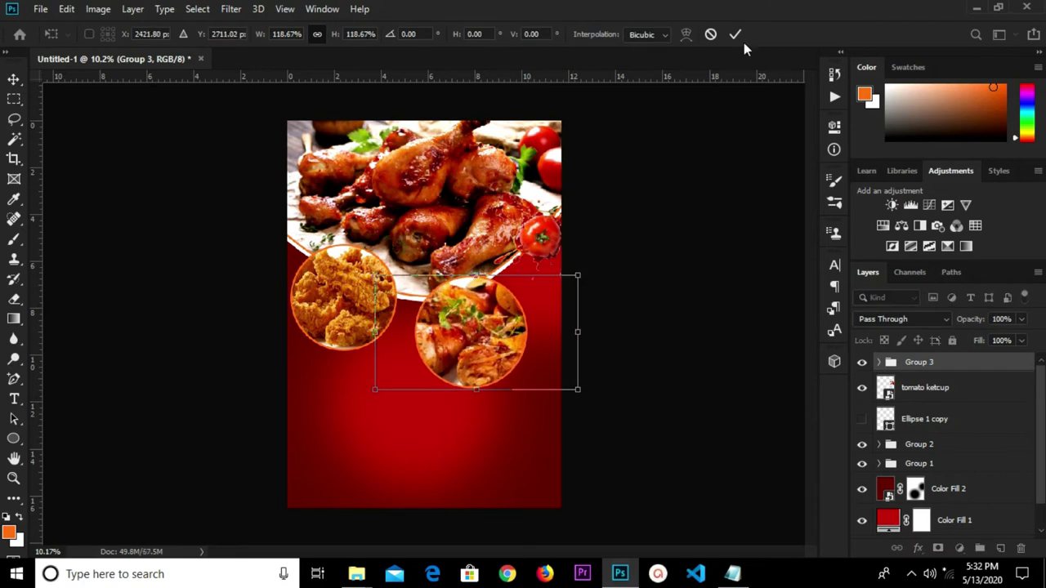
pyautogui.click(736, 35)
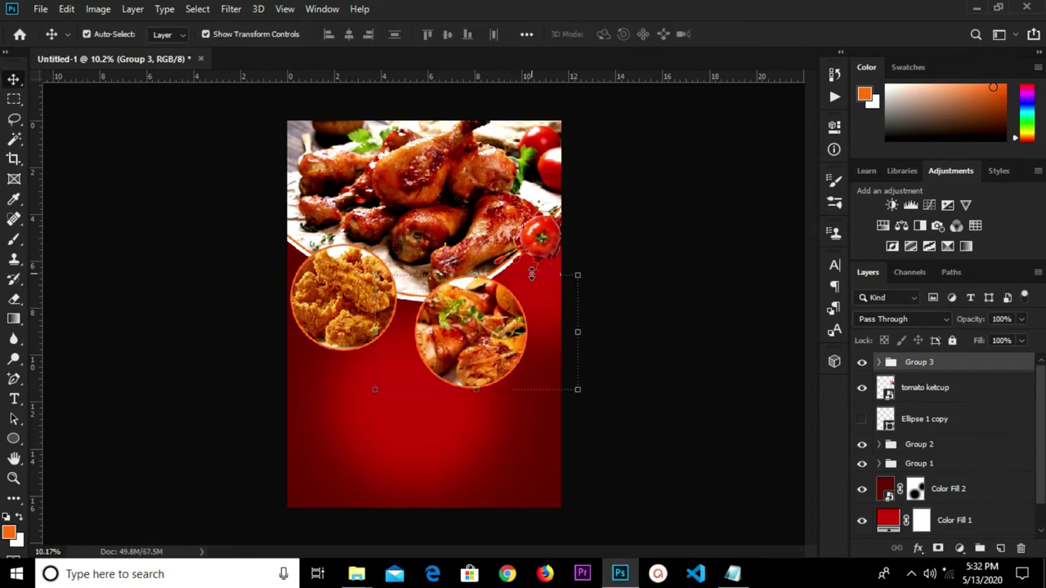
pyautogui.hotkey('ctrl', 't')
pyautogui.moveTo(492, 334); pyautogui.dragTo(519, 288)
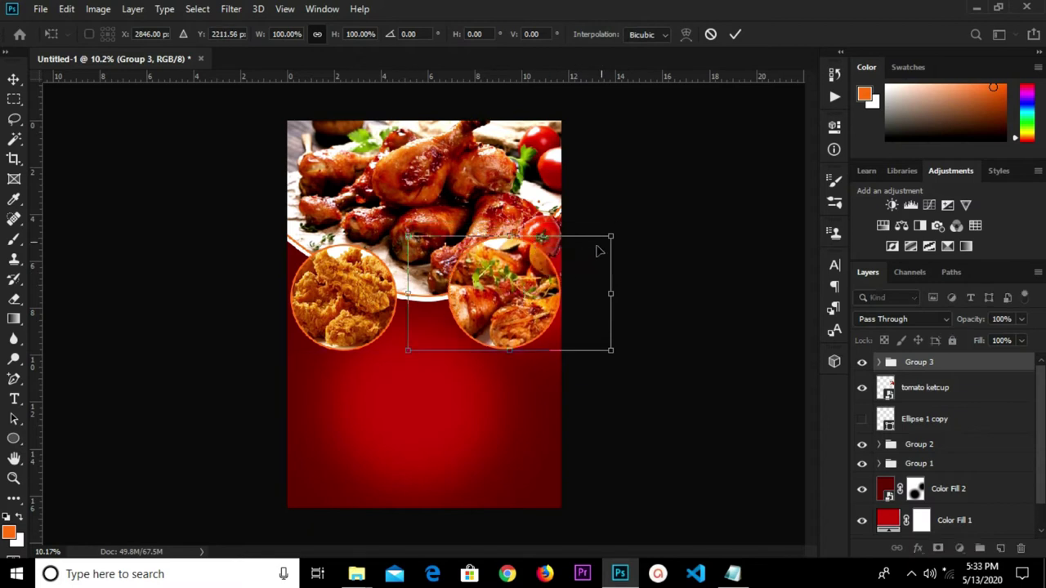
pyautogui.moveTo(615, 229); pyautogui.dragTo(577, 245)
pyautogui.moveTo(518, 283); pyautogui.dragTo(529, 283)
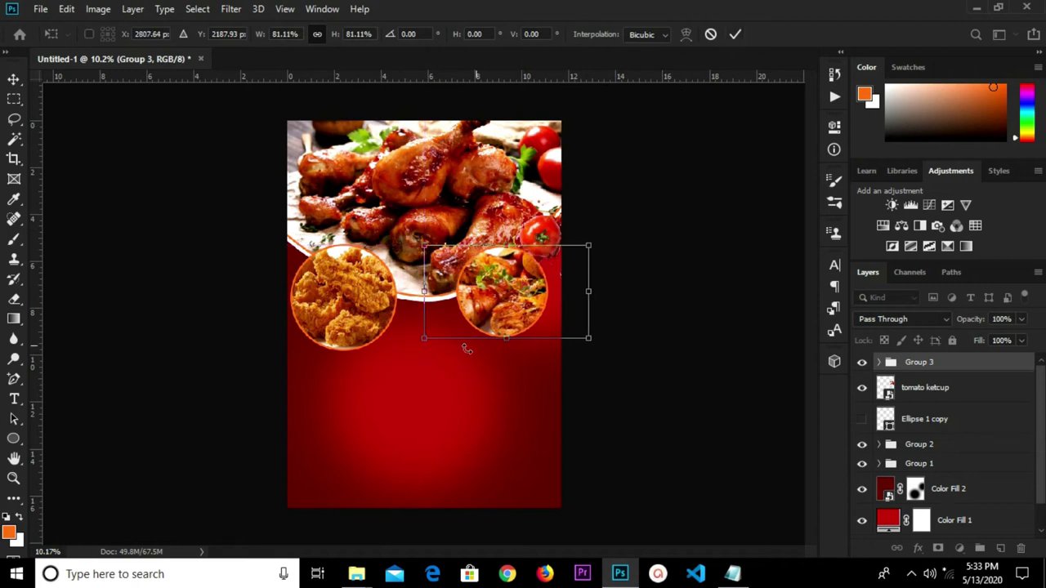
pyautogui.moveTo(426, 340)
pyautogui.mouseDown()
pyautogui.moveTo(423, 347)
pyautogui.moveTo(430, 337)
pyautogui.mouseUp()
pyautogui.moveTo(520, 292); pyautogui.dragTo(523, 300)
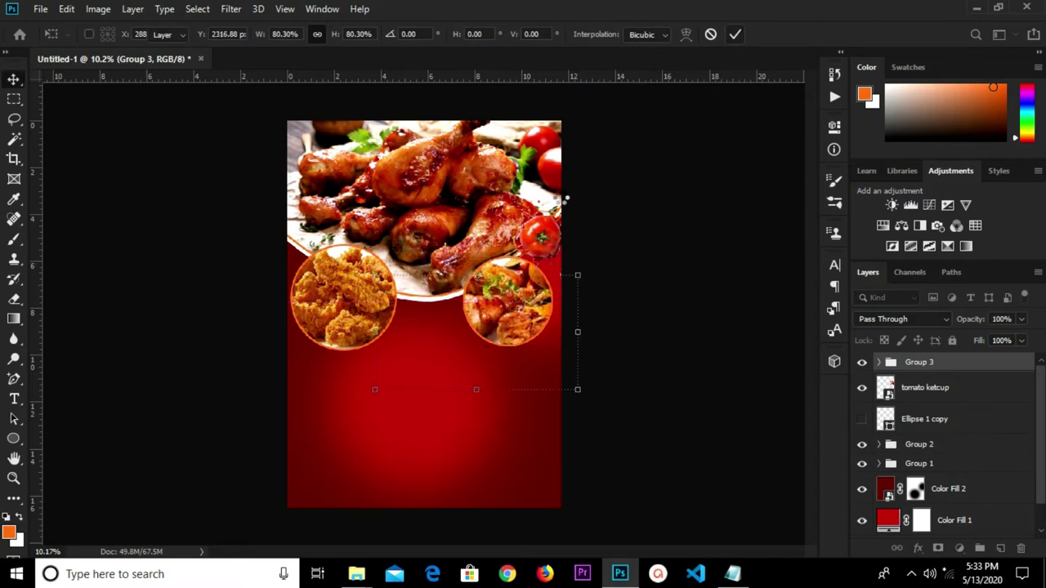
pyautogui.click(735, 34)
# Nudge the tomato splash slightly up at the plate's edge.
pyautogui.hotkey('ctrl', 't')
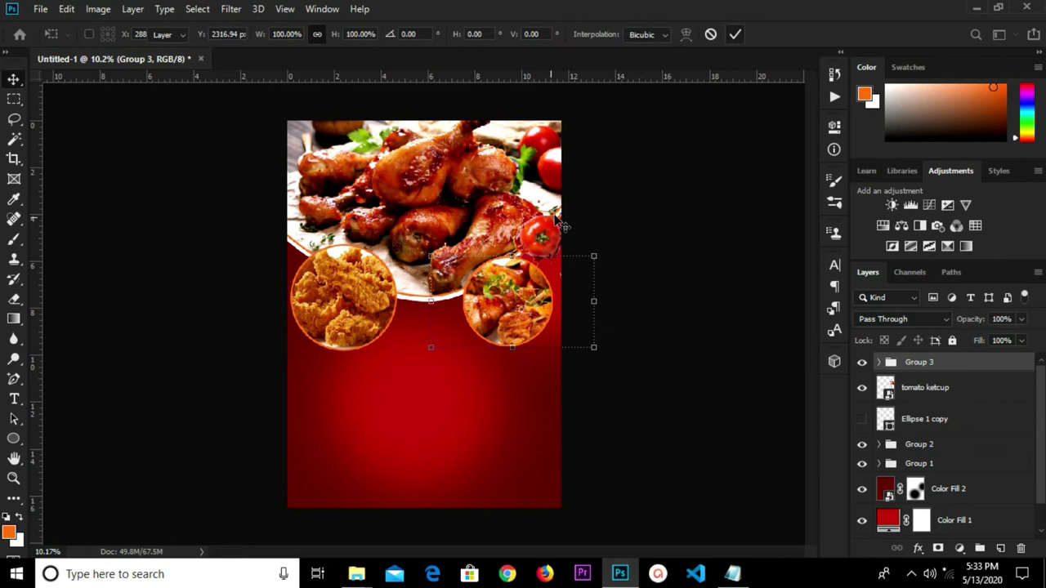
pyautogui.click(736, 35)
pyautogui.click(544, 239)
pyautogui.moveTo(544, 239); pyautogui.dragTo(543, 218)
# Shrink the fried-chicken Group 2 to 92.18% and make the Ellipse 1 copy circle visible.
pyautogui.click(662, 253)
pyautogui.click(348, 304)
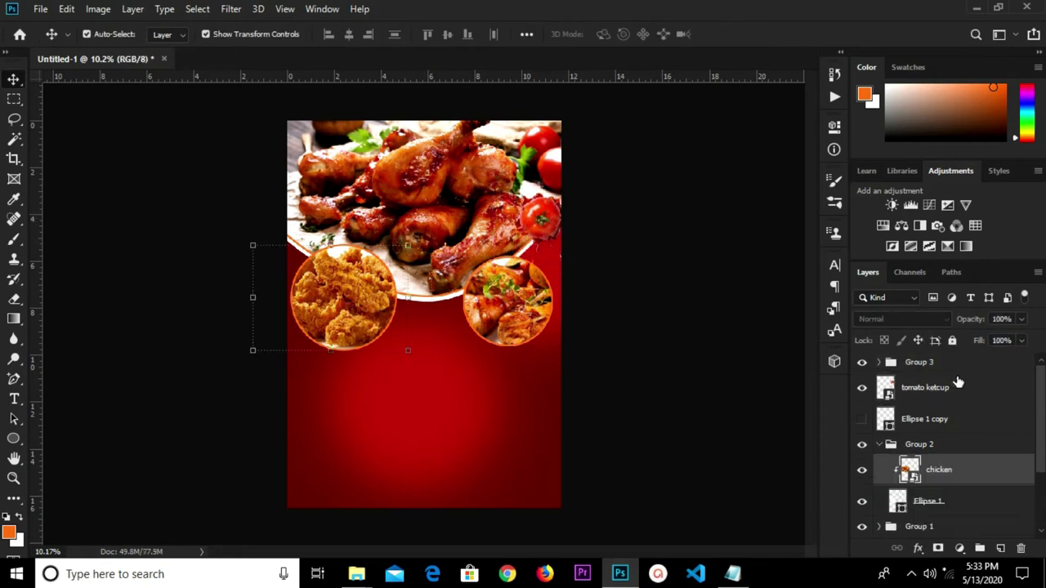
pyautogui.click(935, 445)
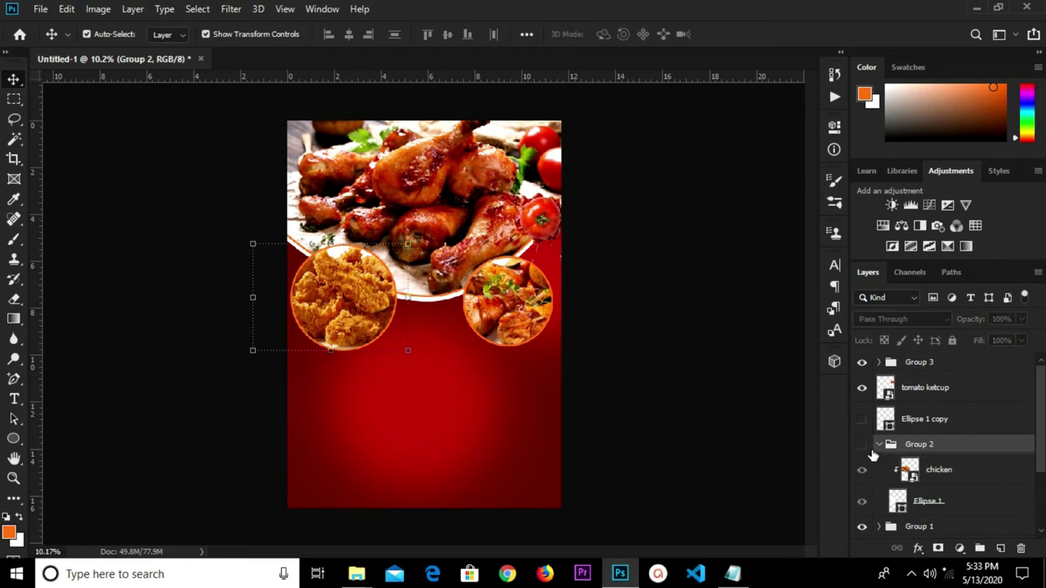
pyautogui.click(862, 446)
pyautogui.click(862, 445)
pyautogui.click(879, 445)
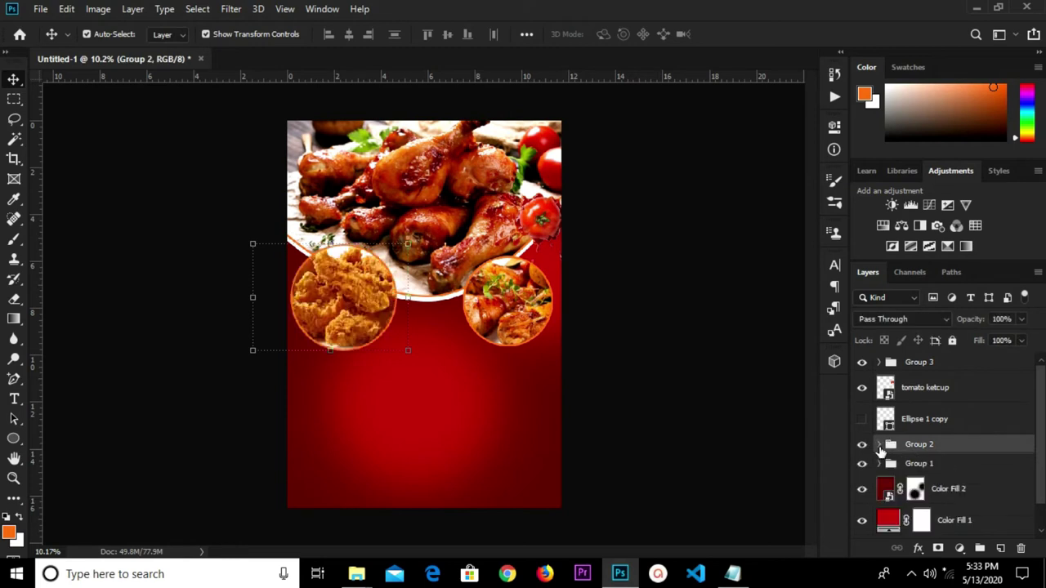
pyautogui.hotkey('ctrl', 't')
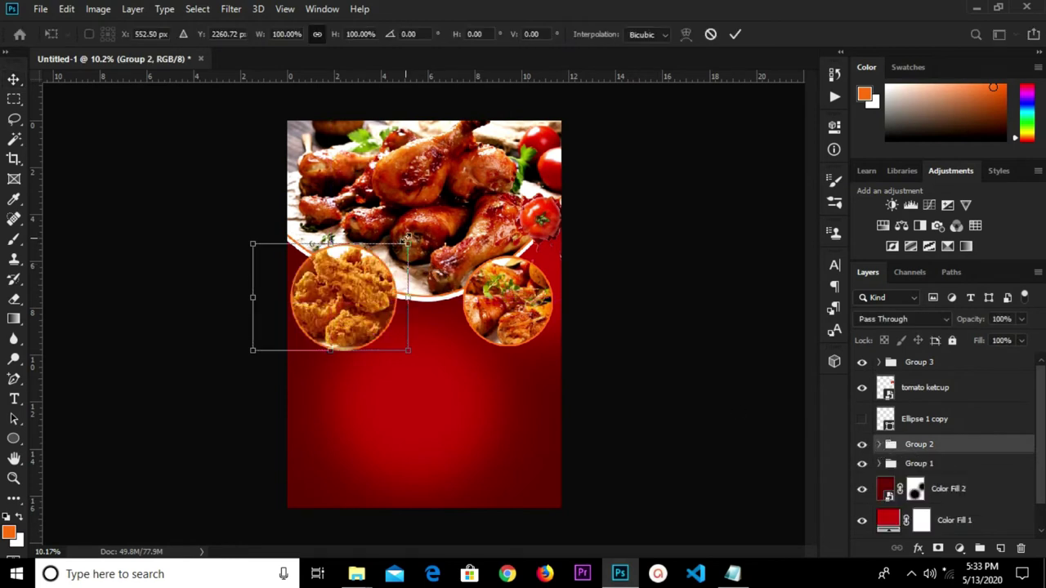
pyautogui.moveTo(408, 239); pyautogui.dragTo(397, 243)
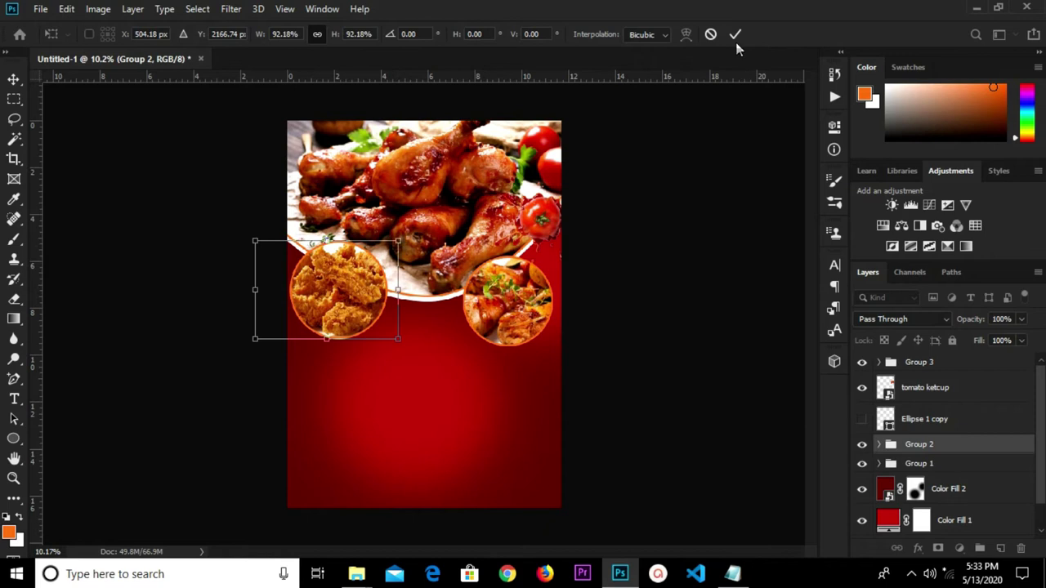
pyautogui.click(678, 339)
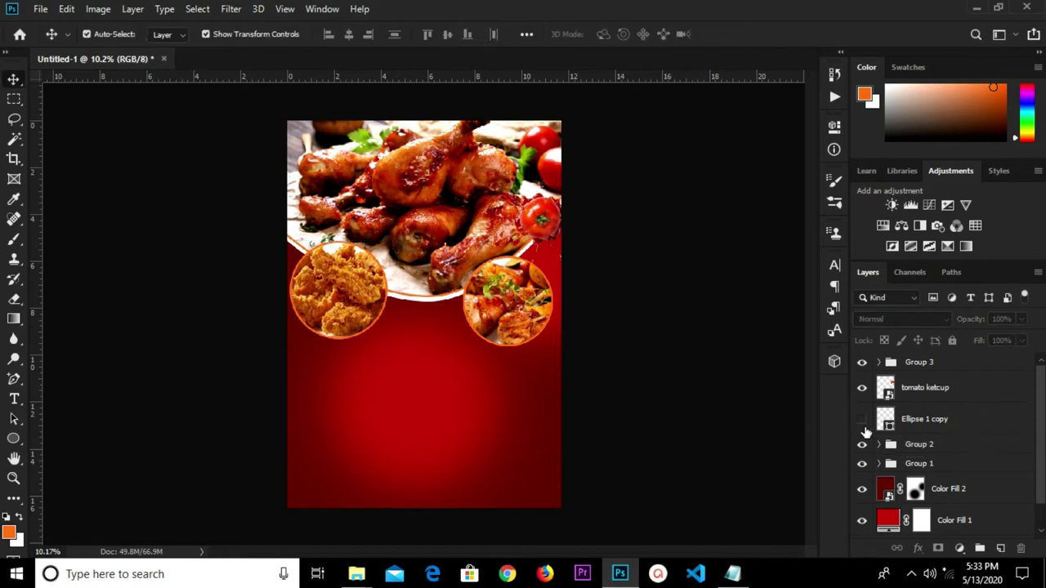
pyautogui.click(862, 419)
# Shift Ellipse 1 copy left and place the wp2055348 fried chicken image embedded.
pyautogui.moveTo(530, 411); pyautogui.dragTo(480, 411)
pyautogui.click(40, 9)
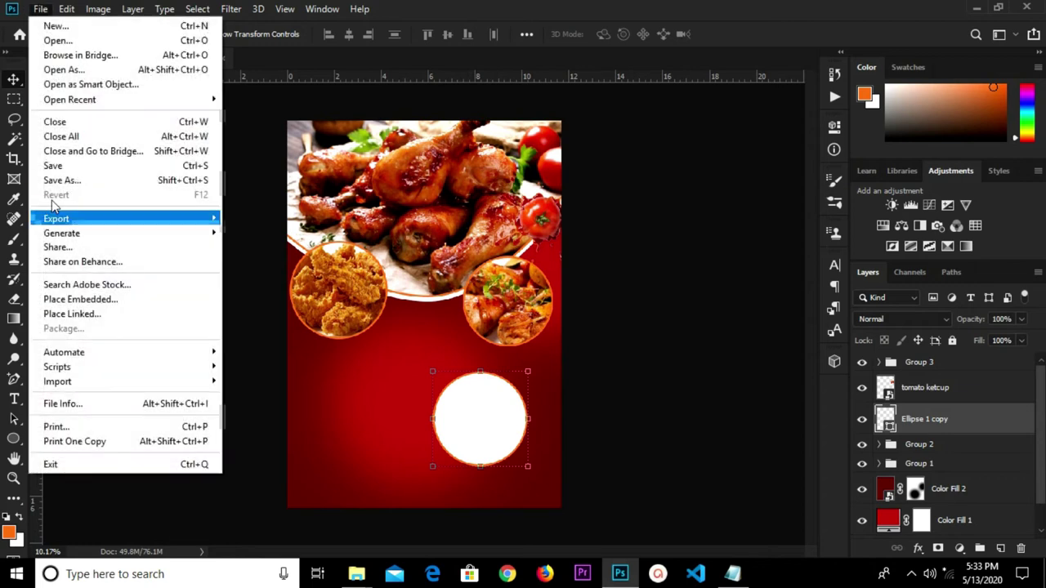
pyautogui.click(80, 299)
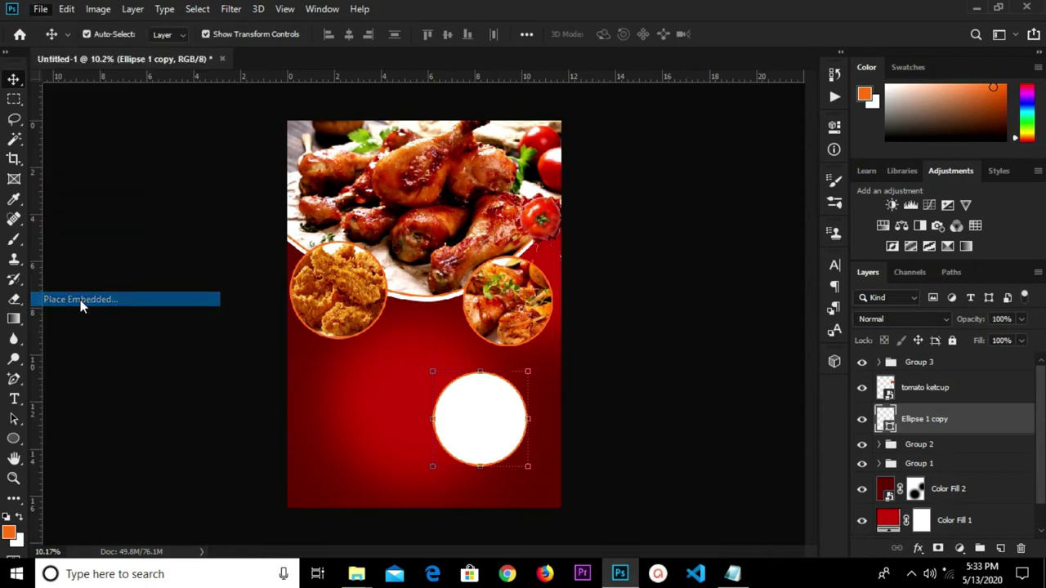
pyautogui.click(148, 196)
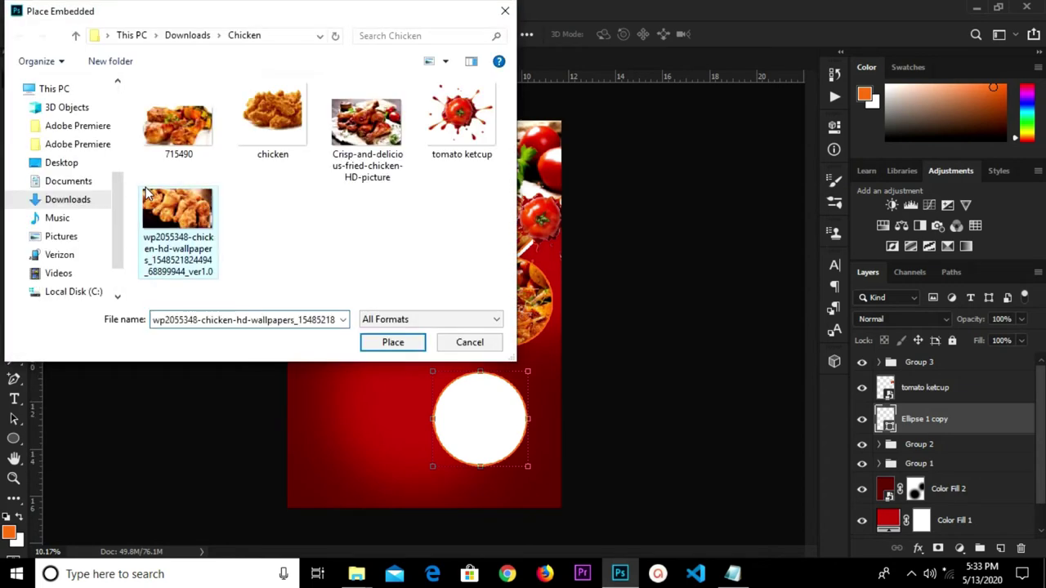
pyautogui.click(381, 345)
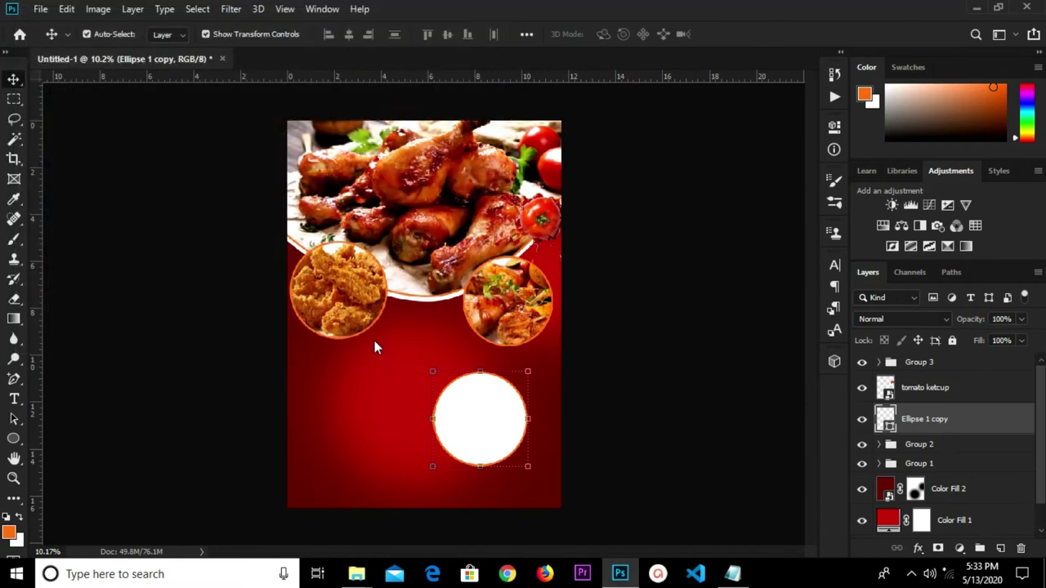
# Drop the placed chicken photo into the lower half and convert it to a smart object.
pyautogui.moveTo(423, 305); pyautogui.dragTo(423, 414)
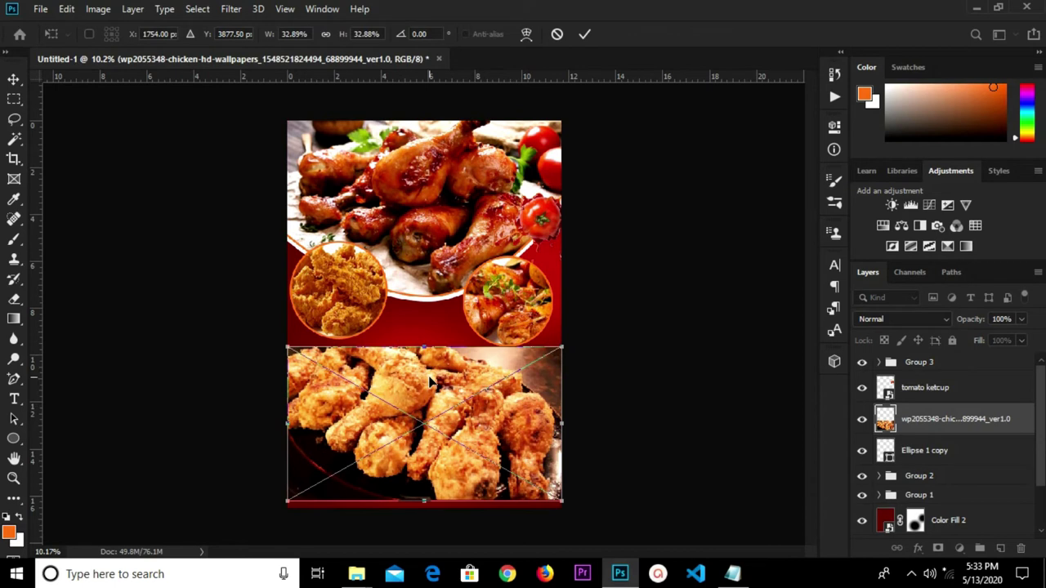
pyautogui.press('Return')
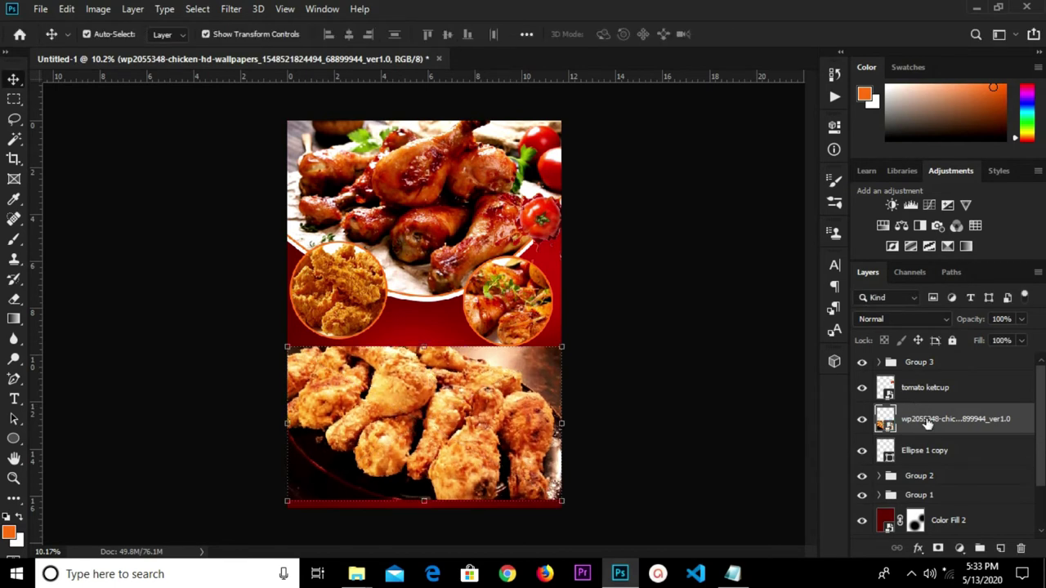
pyautogui.rightClick(928, 421)
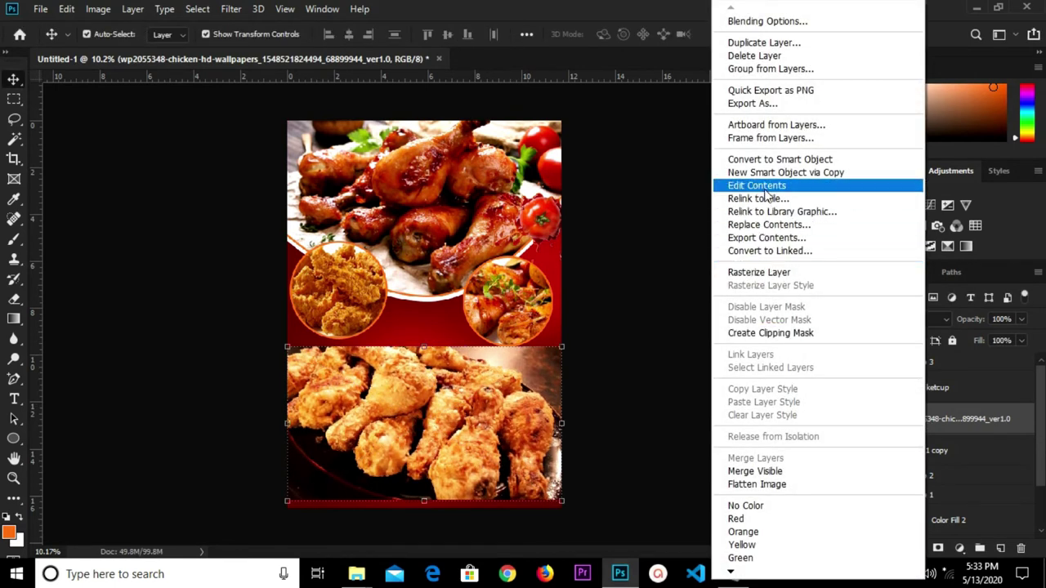
pyautogui.click(770, 158)
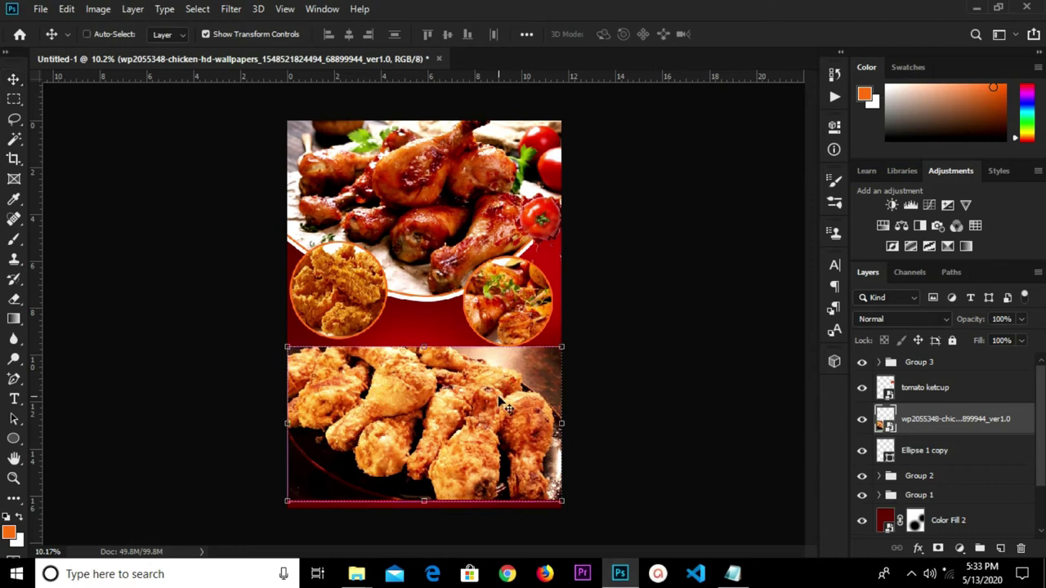
# Scale the chicken photo to about 61% and set it over the lower-right white circle.
pyautogui.hotkey('ctrl', 't')
pyautogui.moveTo(560, 342); pyautogui.dragTo(439, 420)
pyautogui.moveTo(368, 458); pyautogui.dragTo(474, 414)
pyautogui.moveTo(548, 464); pyautogui.dragTo(516, 450)
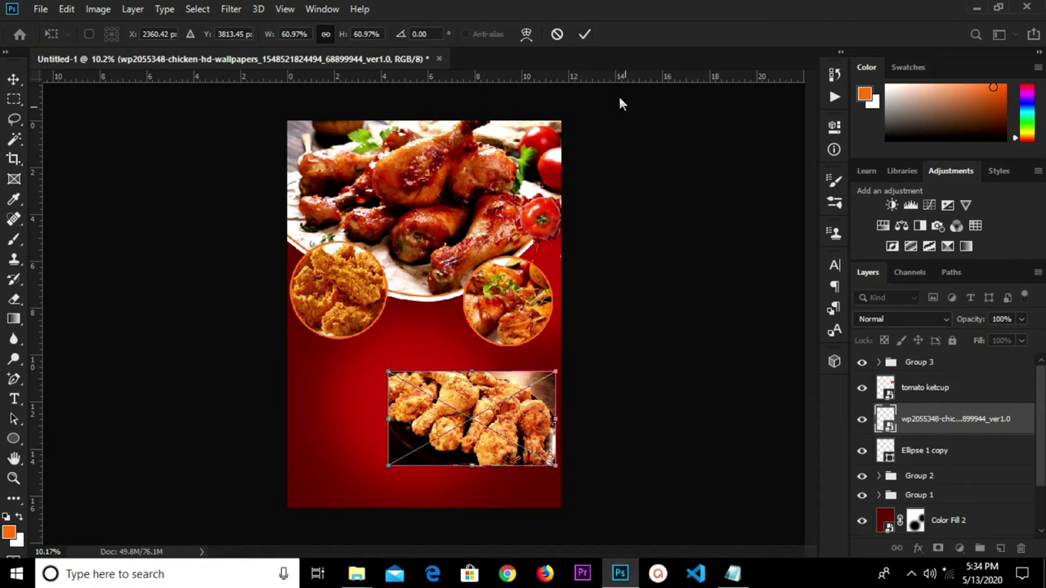
pyautogui.click(585, 36)
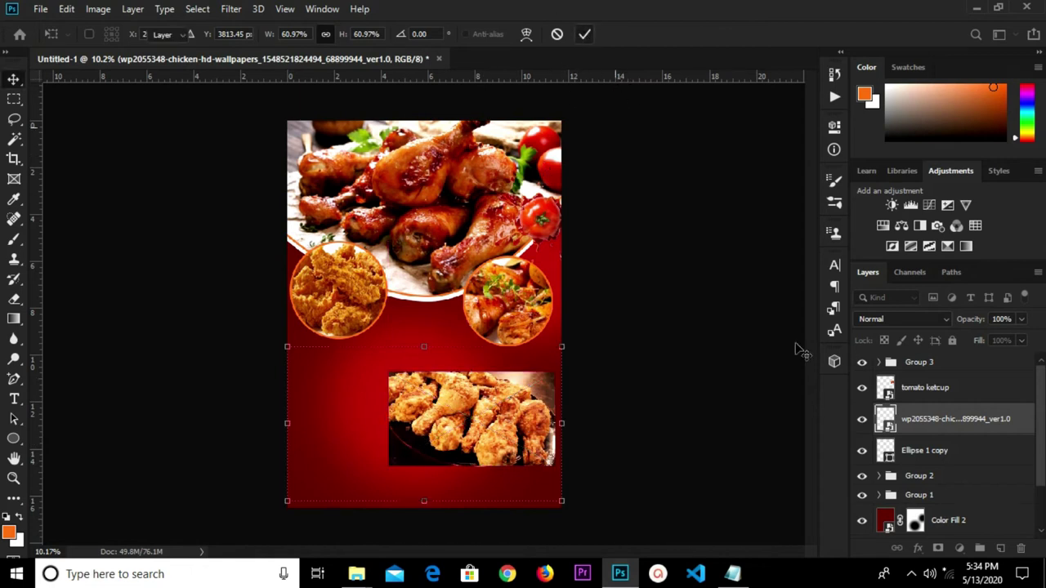
pyautogui.click(916, 457)
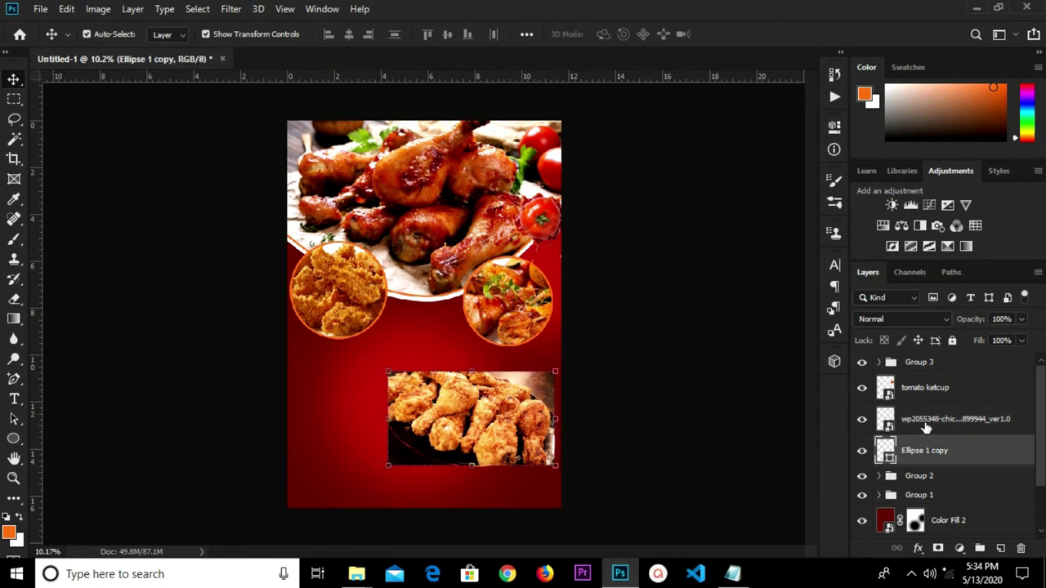
# Clip the chicken photo to the white circle and group both layers as Group 4.
pyautogui.rightClick(926, 423)
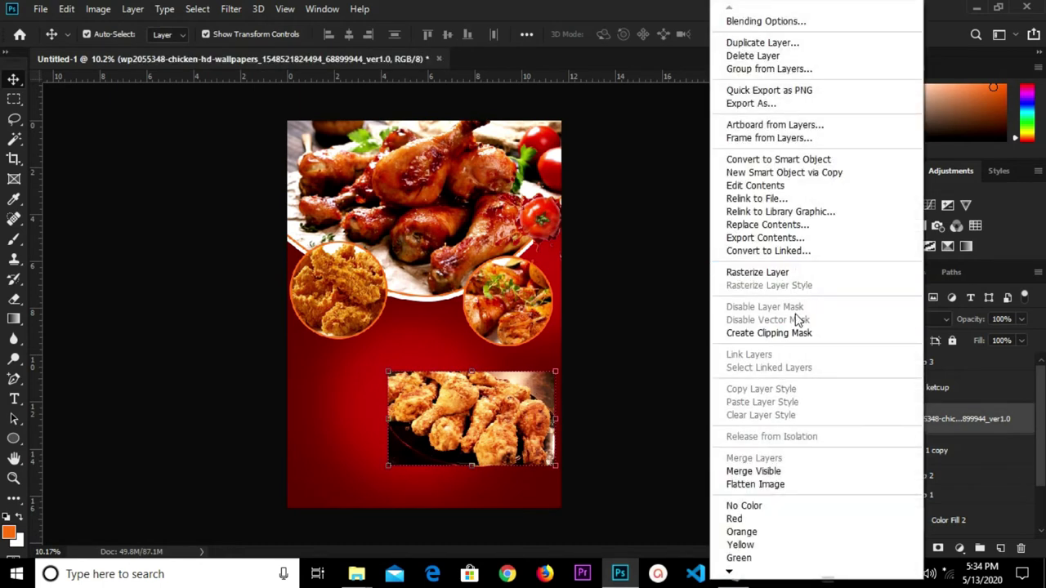
pyautogui.click(792, 334)
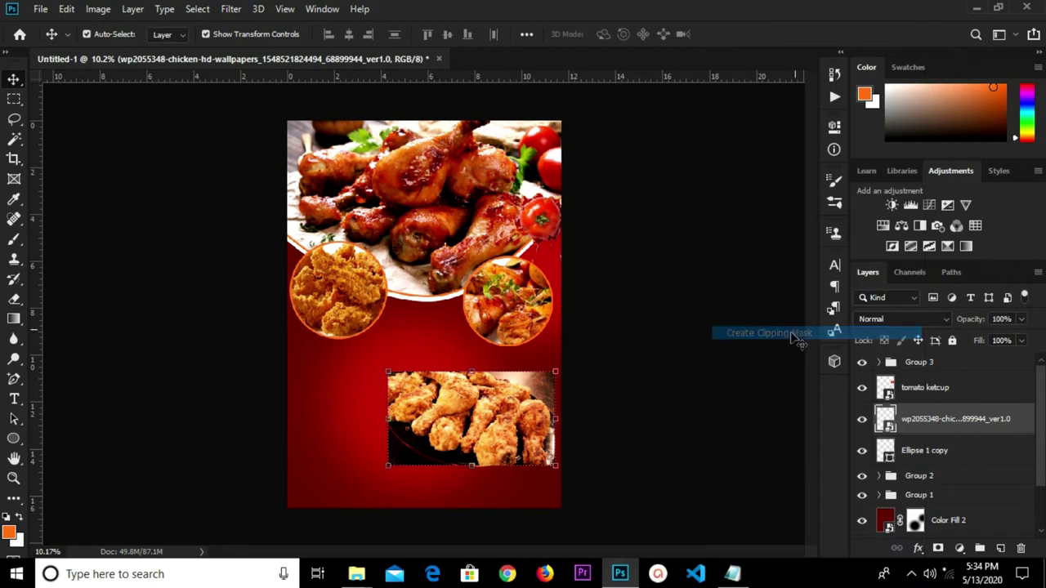
pyautogui.click(695, 378)
pyautogui.click(942, 455)
pyautogui.keyDown('shift'); pyautogui.click(948, 423); pyautogui.keyUp('shift')
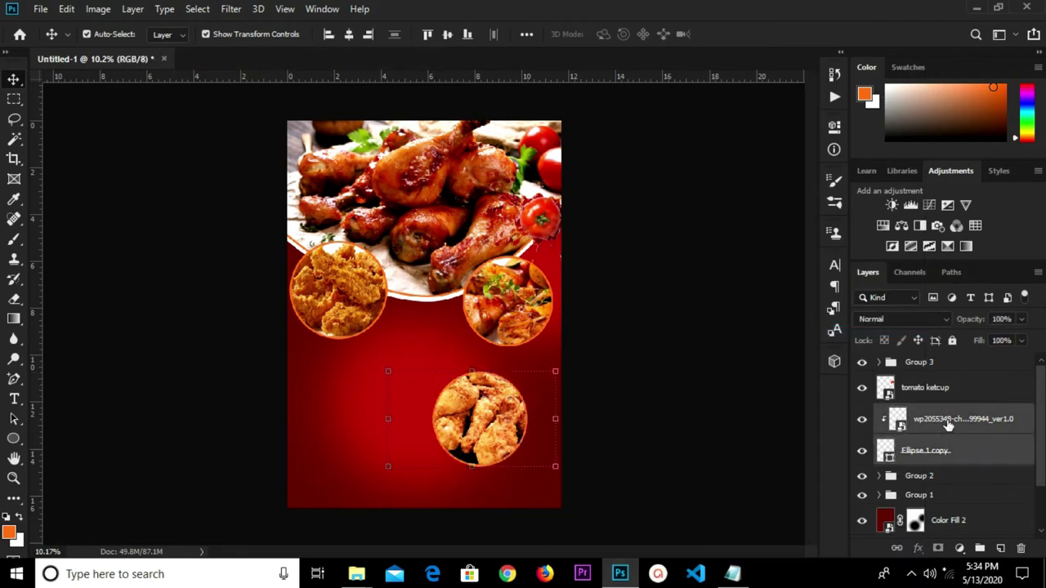
pyautogui.hotkey('ctrl', 'g')
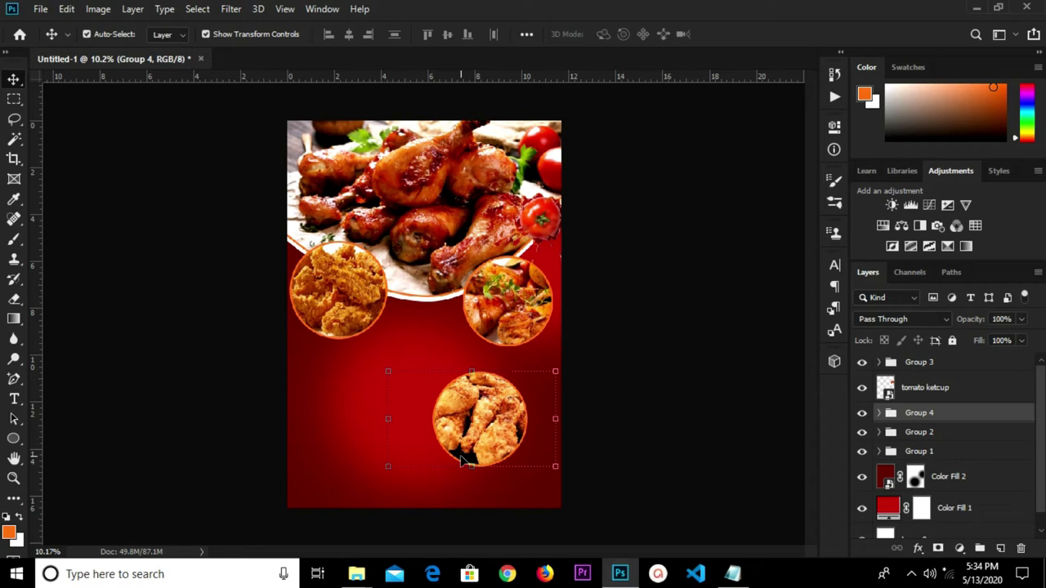
# Move Group 4 up so it sits between the left and right food circles.
pyautogui.hotkey('ctrl', 't')
pyautogui.moveTo(485, 432); pyautogui.dragTo(423, 352)
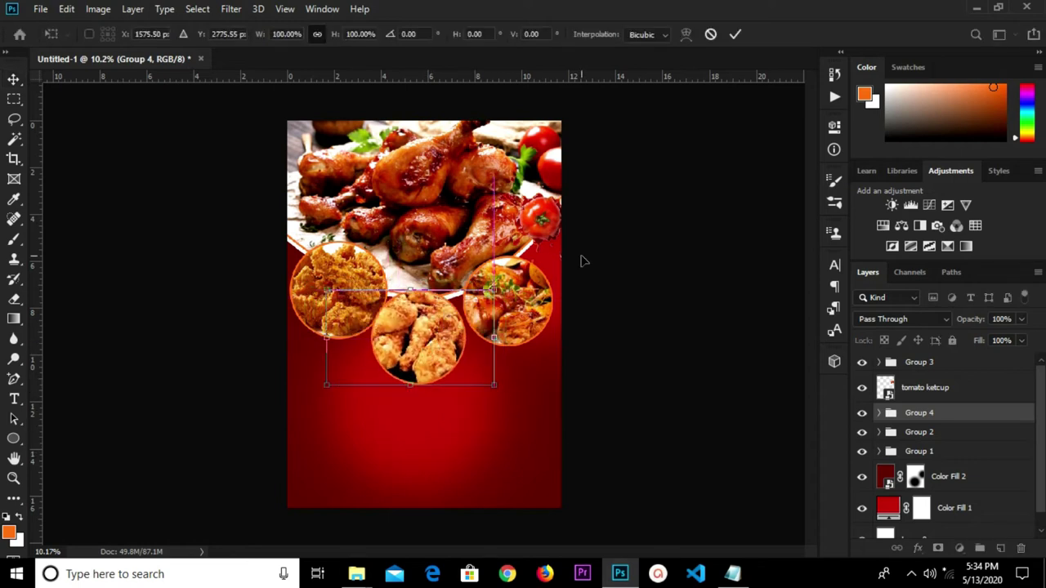
pyautogui.click(734, 34)
pyautogui.hotkey('ctrl', 't')
pyautogui.click(735, 33)
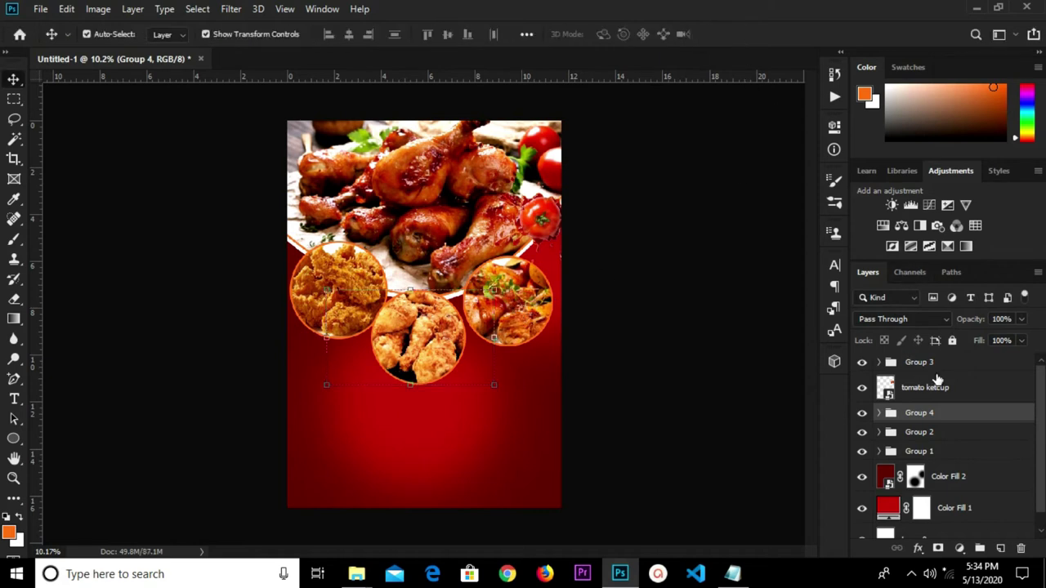
pyautogui.click(945, 364)
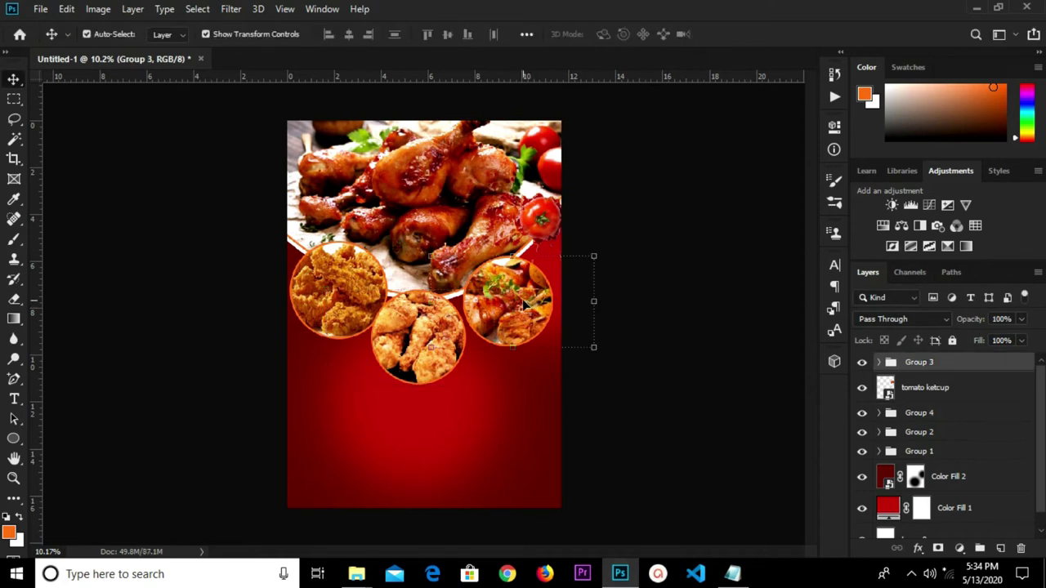
# Move the right food circle group slightly up and to the right.
pyautogui.hotkey('ctrl', 't')
pyautogui.moveTo(519, 292); pyautogui.dragTo(528, 276)
pyautogui.click(735, 35)
# Nudge the middle circle's Group 4 right and slightly up to even out the spacing.
pyautogui.click(418, 335)
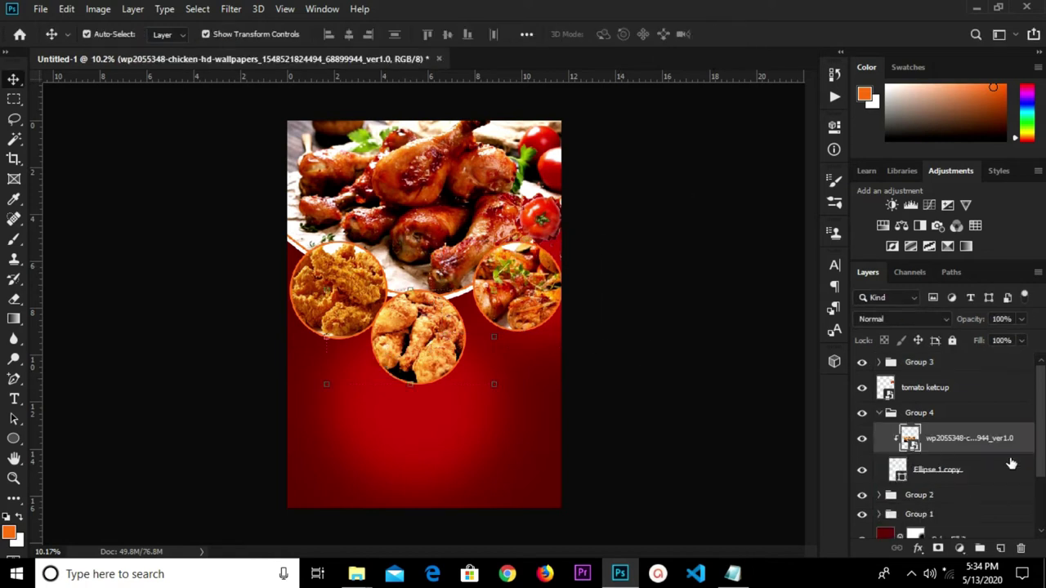
pyautogui.click(891, 413)
pyautogui.click(879, 413)
pyautogui.click(451, 294)
pyautogui.click(438, 350)
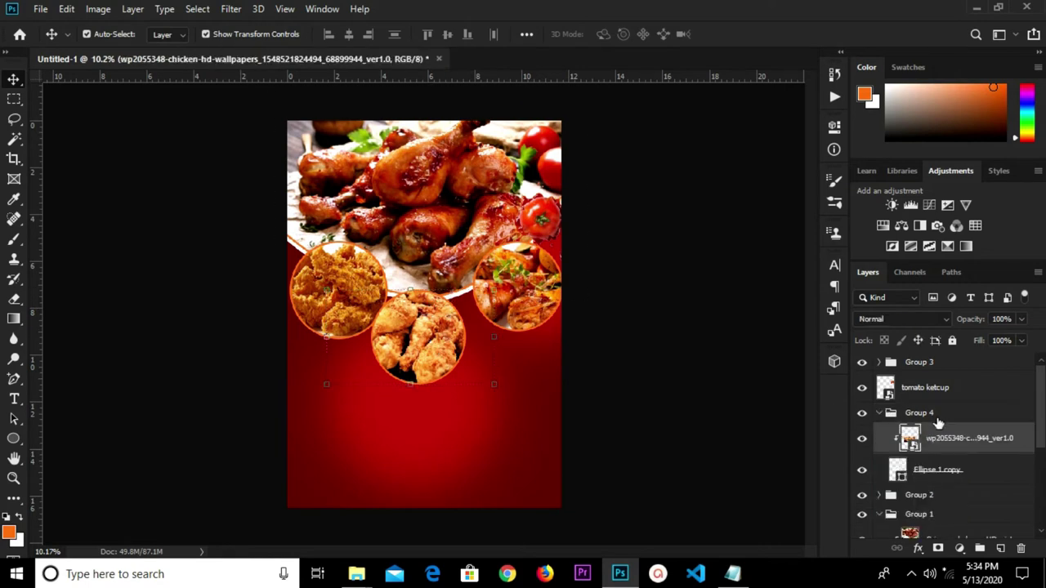
pyautogui.click(880, 413)
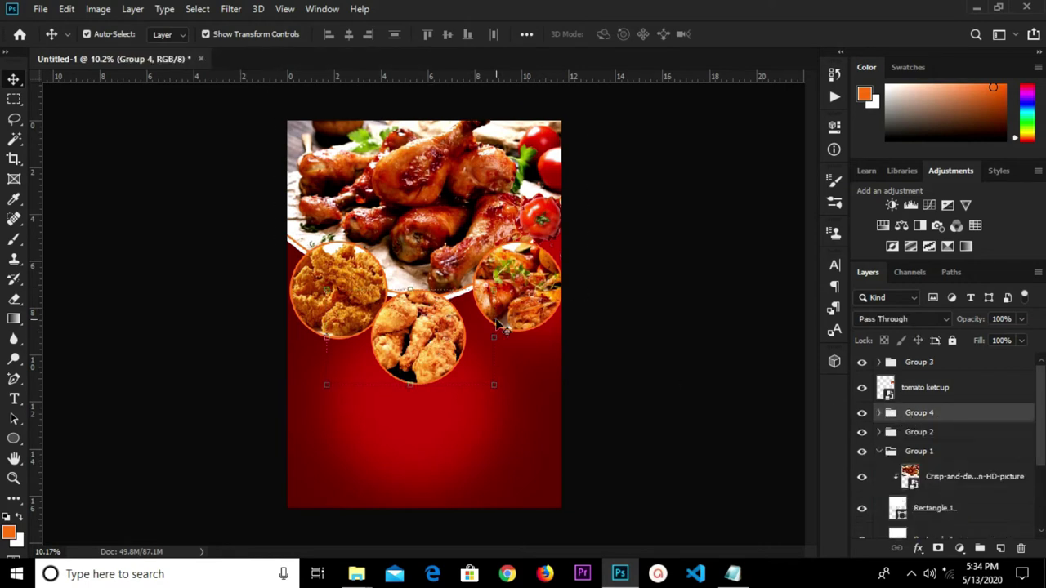
pyautogui.hotkey('ctrl', 't')
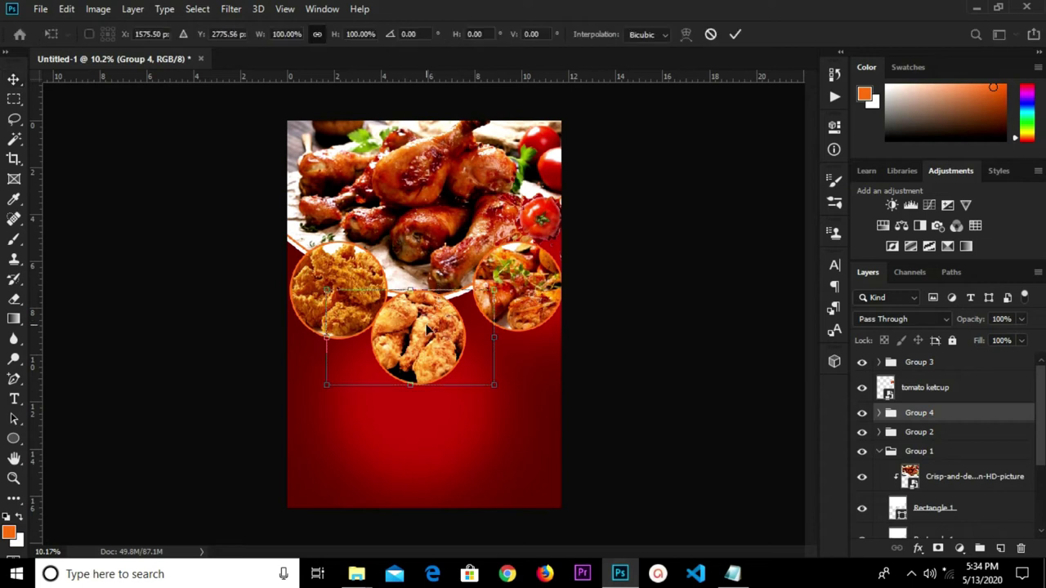
pyautogui.moveTo(428, 327); pyautogui.dragTo(443, 321)
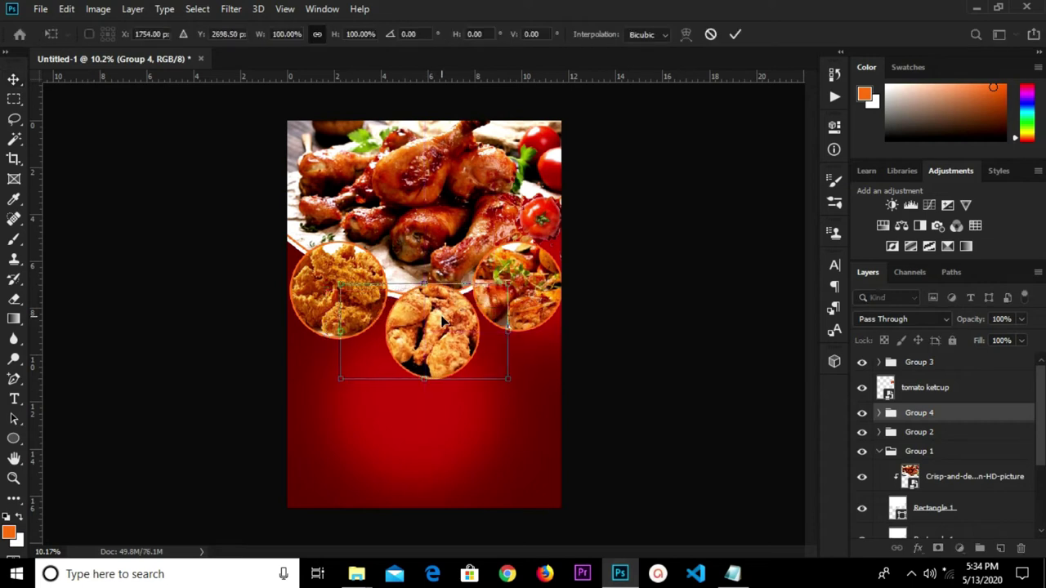
pyautogui.moveTo(442, 321); pyautogui.dragTo(440, 321)
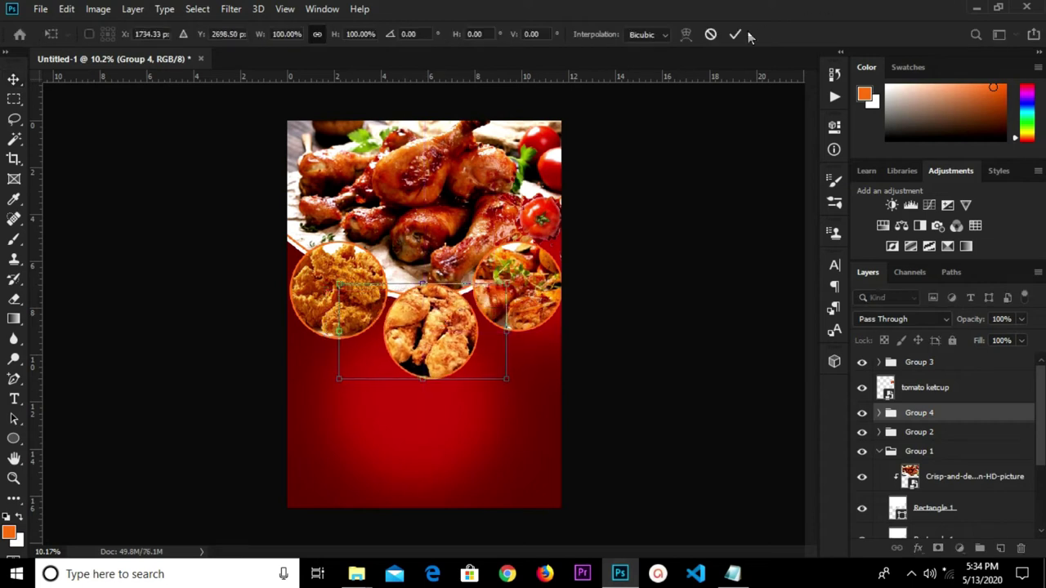
pyautogui.click(666, 398)
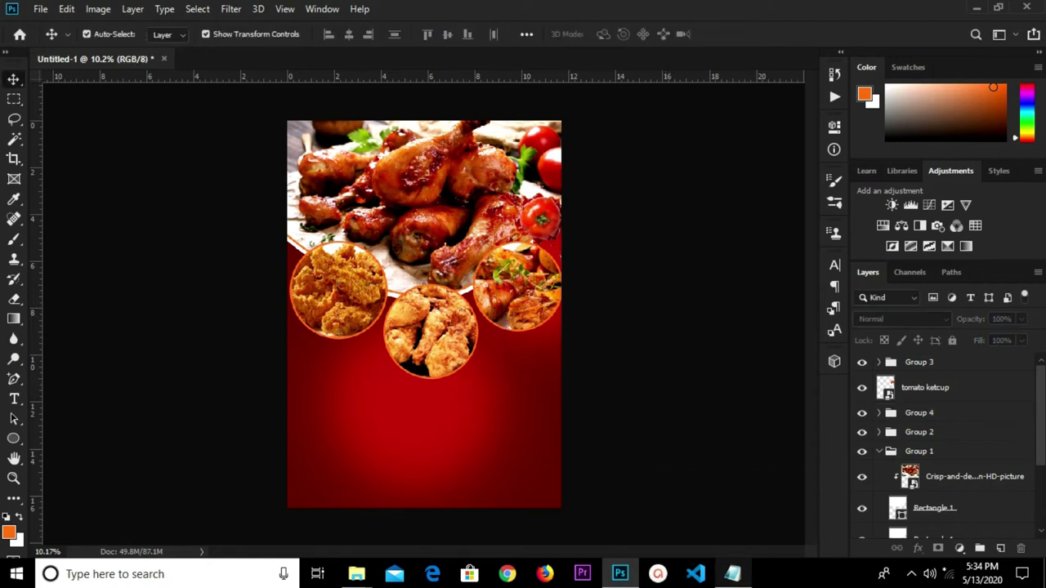
# Copy the 'Design Studio Kitchen' line from the Notepad notes and return to Photoshop.
pyautogui.click(732, 573)
pyautogui.moveTo(123, 141); pyautogui.dragTo(264, 139)
pyautogui.rightClick(219, 140)
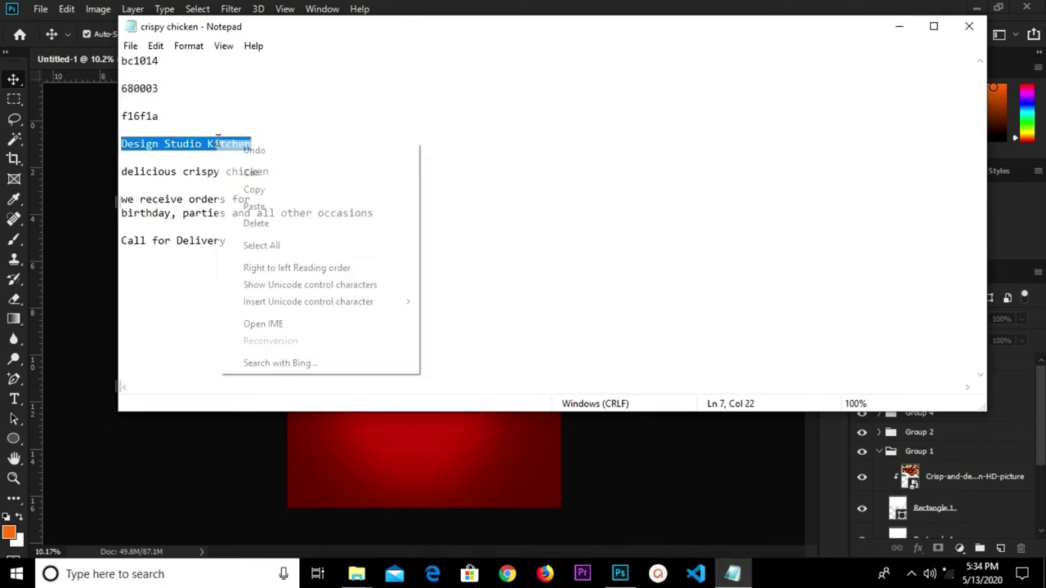
pyautogui.click(287, 193)
pyautogui.click(395, 452)
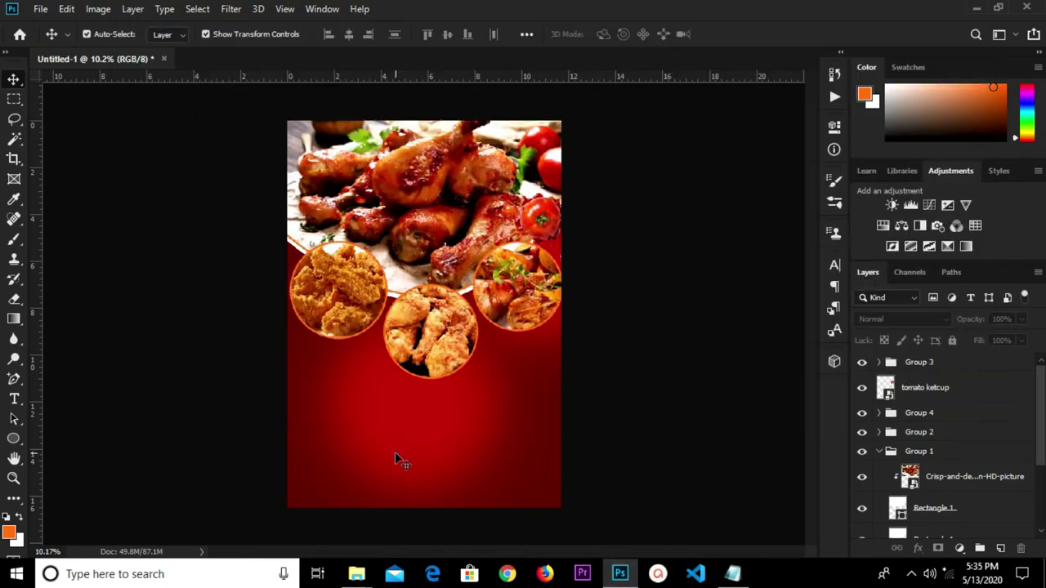
# Paste 'Design Studio Kitchen' as a new text layer and set it to 72 pt.
pyautogui.click(13, 399)
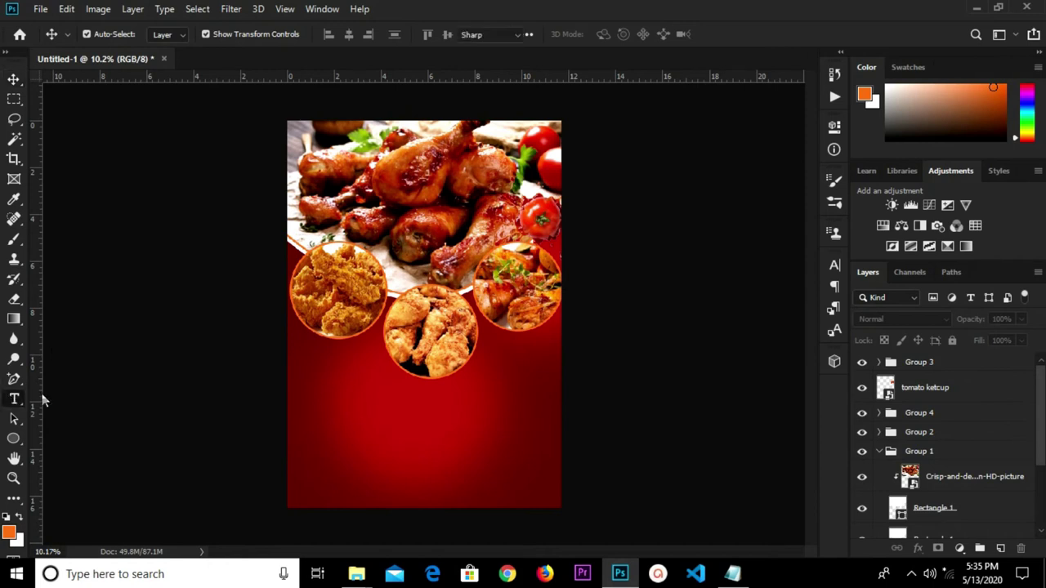
pyautogui.click(337, 414)
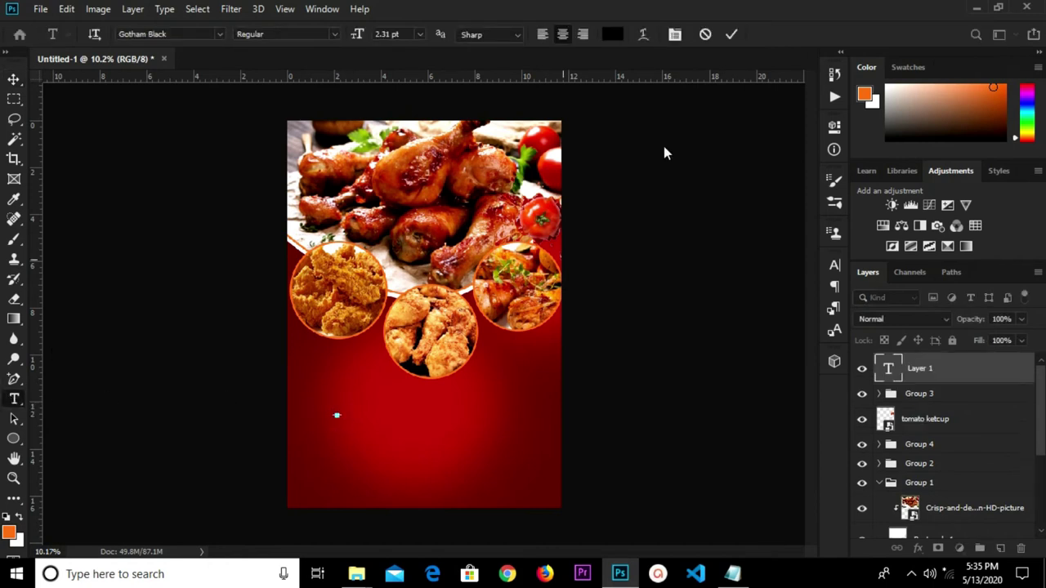
pyautogui.hotkey('ctrl', 'v')
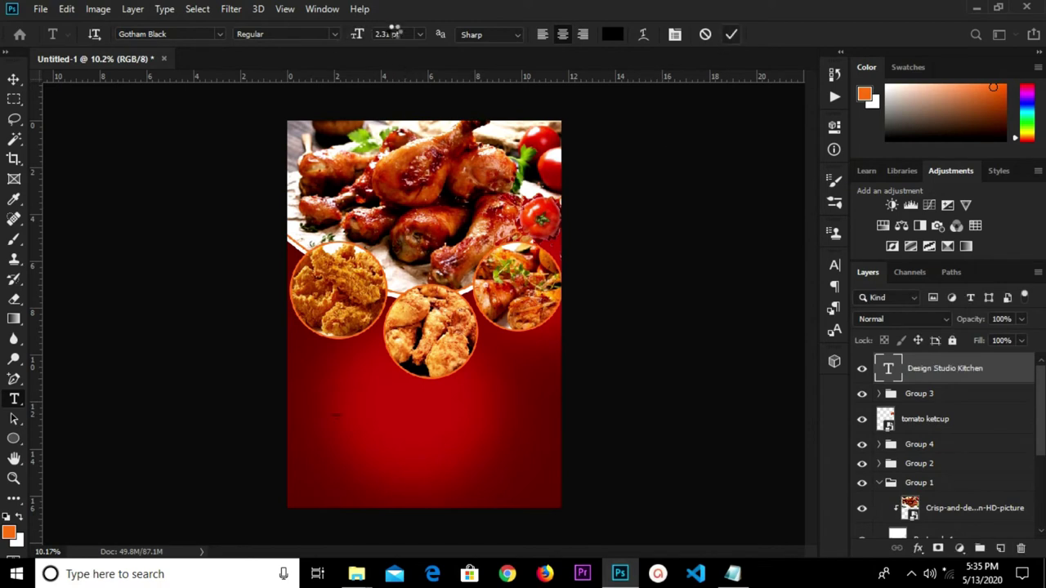
pyautogui.hotkey('ctrl', 'Return')
pyautogui.click(418, 37)
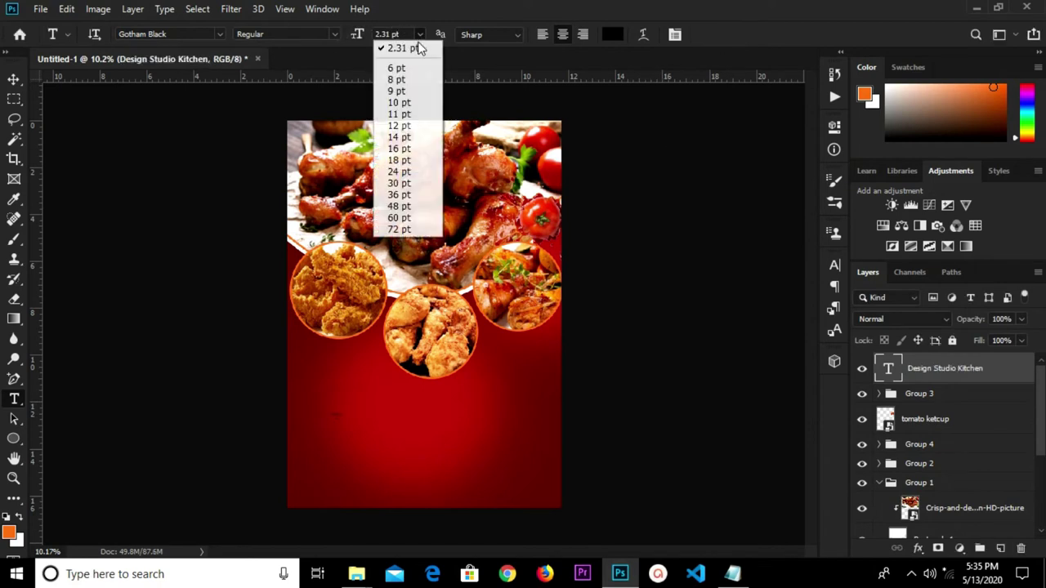
pyautogui.click(407, 229)
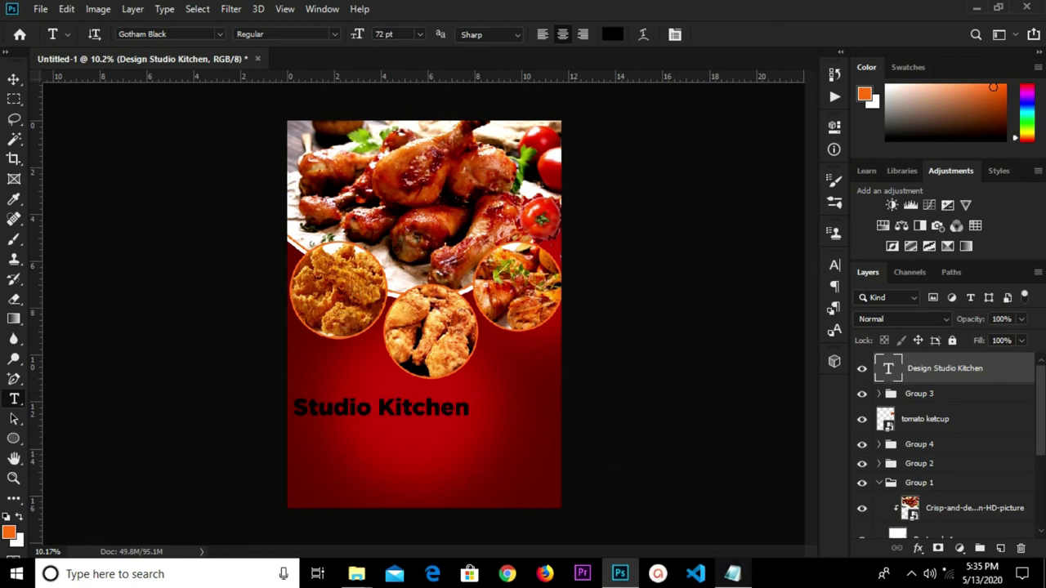
# Position the title below the food circles and colour it white (ffffff).
pyautogui.moveTo(733, 574)
pyautogui.moveTo(701, 501)
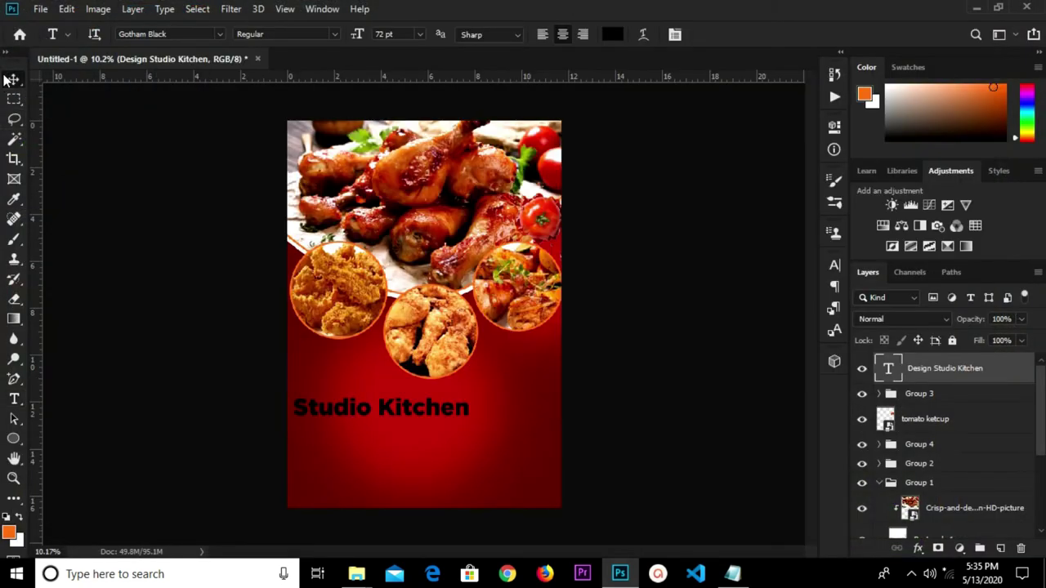
pyautogui.click(11, 79)
pyautogui.moveTo(362, 411); pyautogui.dragTo(443, 428)
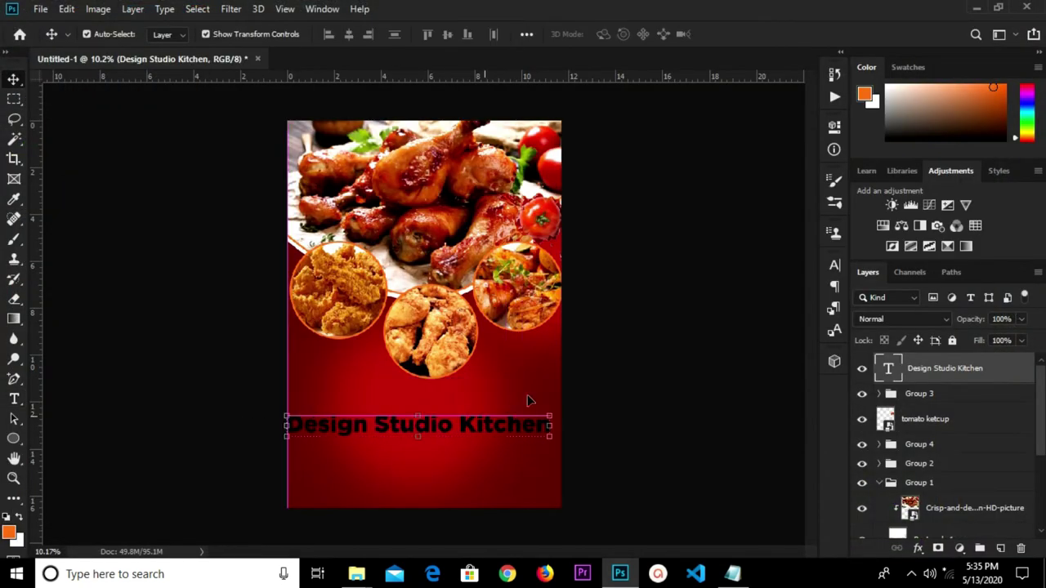
pyautogui.click(834, 270)
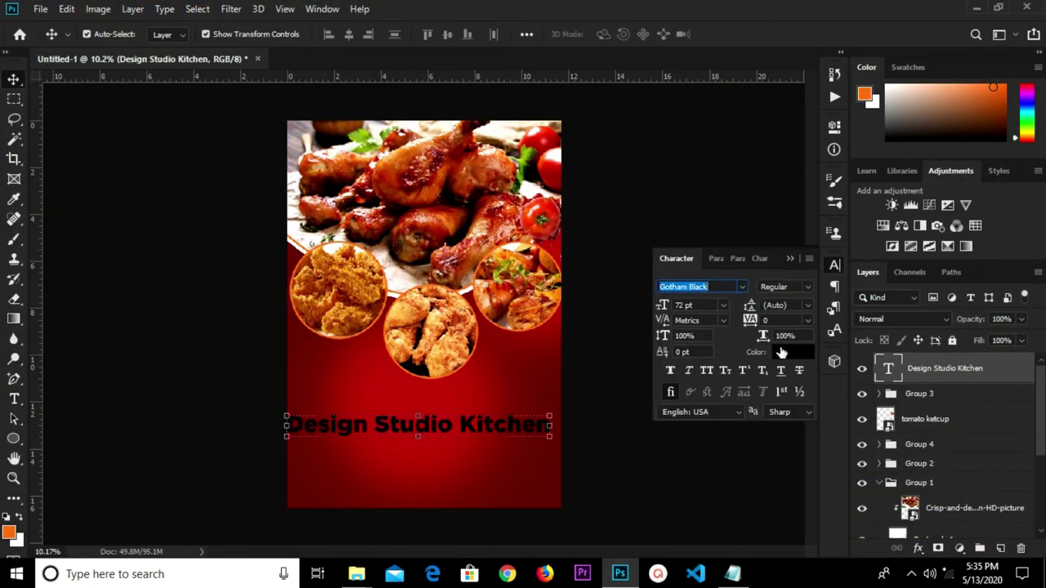
pyautogui.click(780, 353)
pyautogui.write('ffffff')
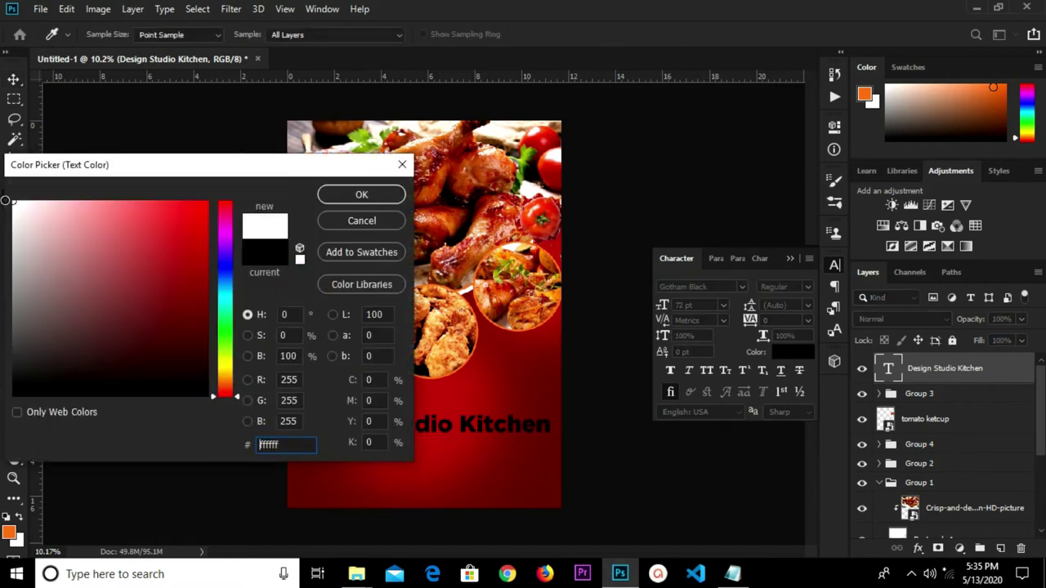
pyautogui.click(361, 195)
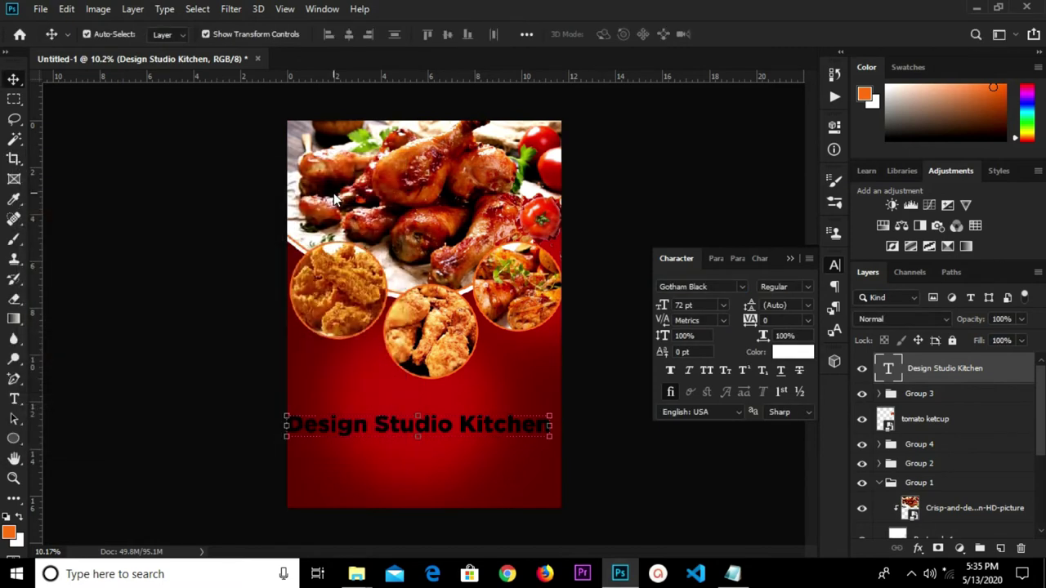
pyautogui.moveTo(449, 436); pyautogui.dragTo(463, 431)
pyautogui.click(458, 481)
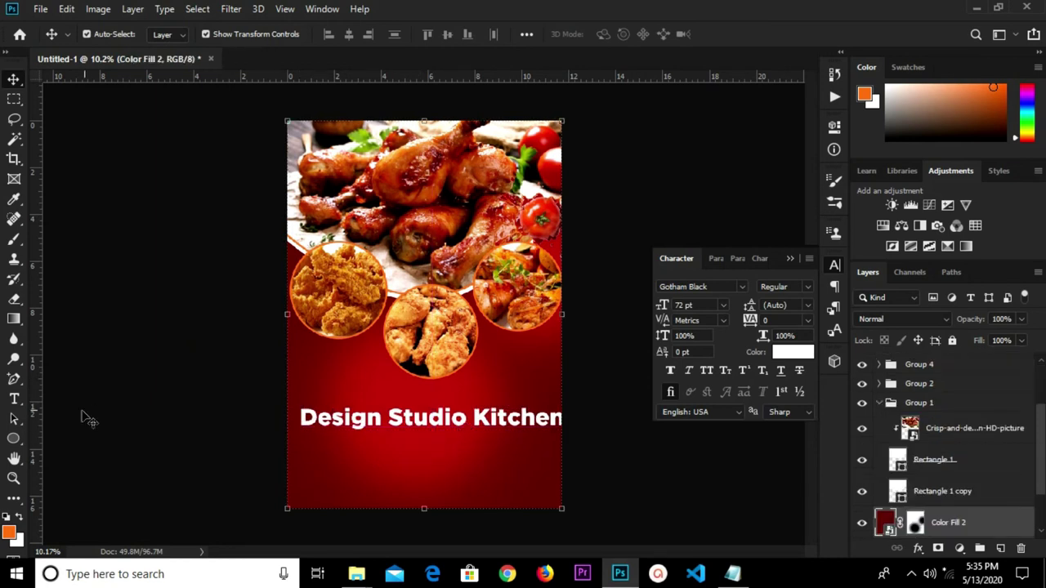
# Draw a tall rectangle at the flyer's top-left and round its bottom-right corner to 50 px.
pyautogui.click(14, 439)
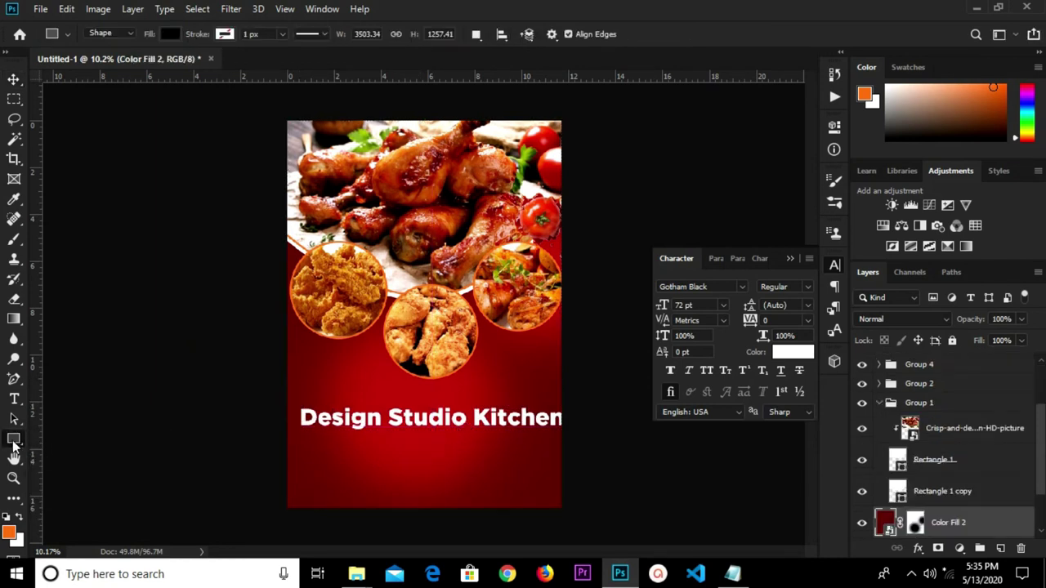
pyautogui.rightClick(14, 438)
pyautogui.click(78, 437)
pyautogui.scroll(1, 385, 228)
pyautogui.moveTo(285, 85); pyautogui.dragTo(356, 188)
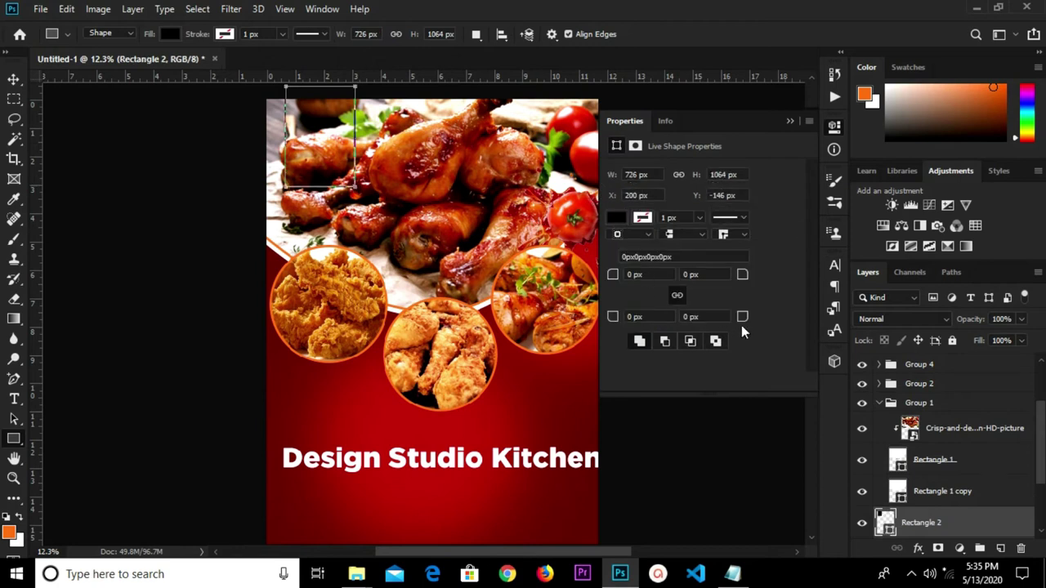
pyautogui.moveTo(741, 324); pyautogui.dragTo(811, 330)
# Fill the new rectangle with white.
pyautogui.click(617, 217)
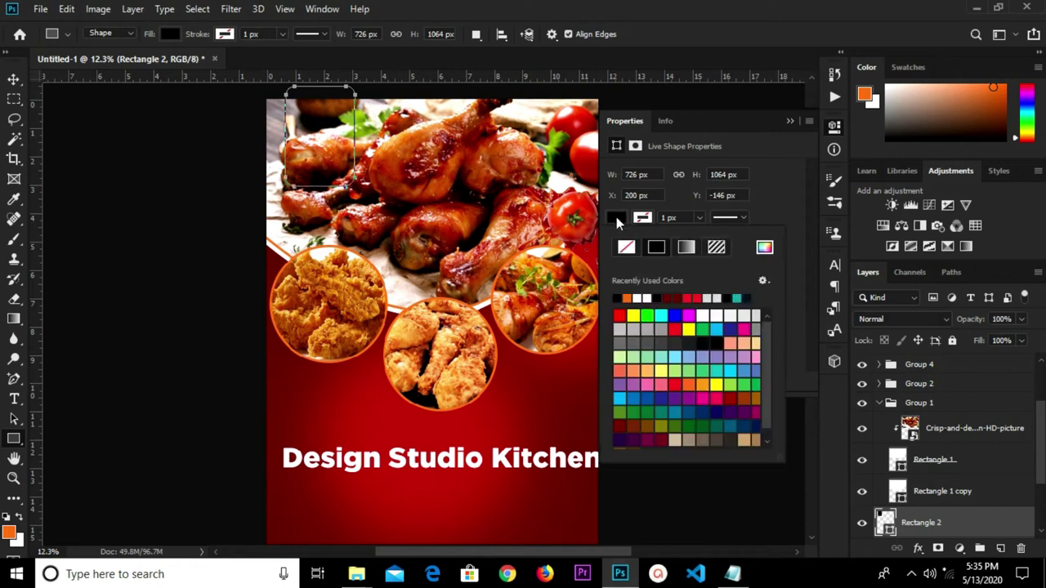
pyautogui.click(617, 297)
pyautogui.click(781, 128)
pyautogui.click(790, 120)
pyautogui.click(15, 83)
pyautogui.click(313, 146)
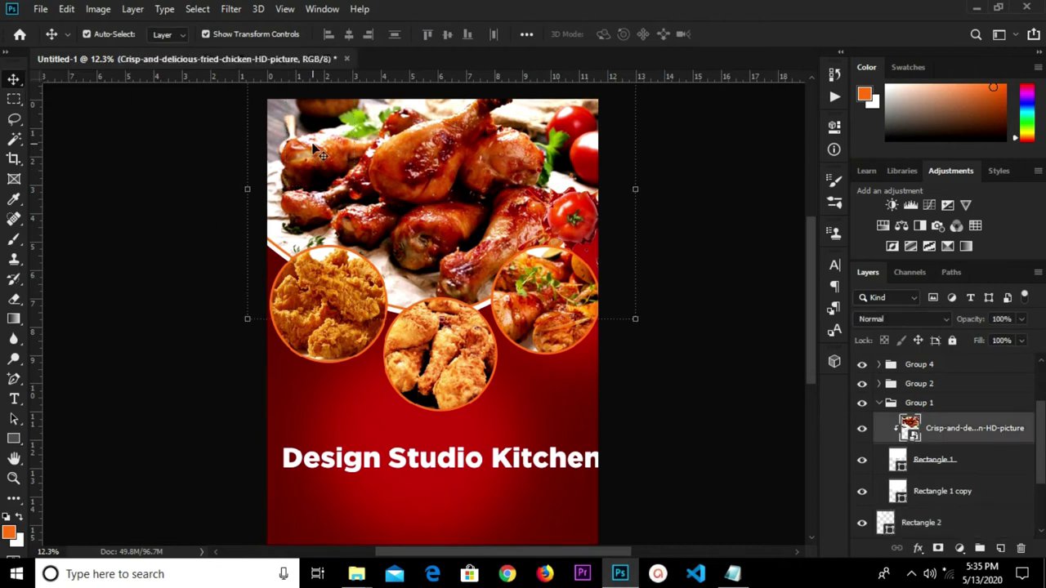
pyautogui.click(946, 462)
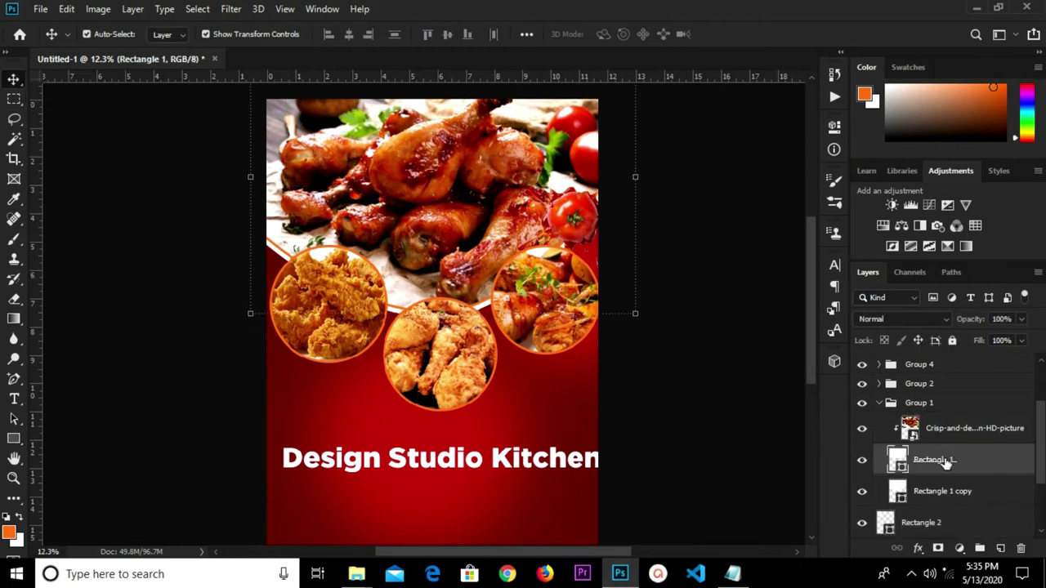
pyautogui.click(938, 498)
pyautogui.scroll(5, 939, 496)
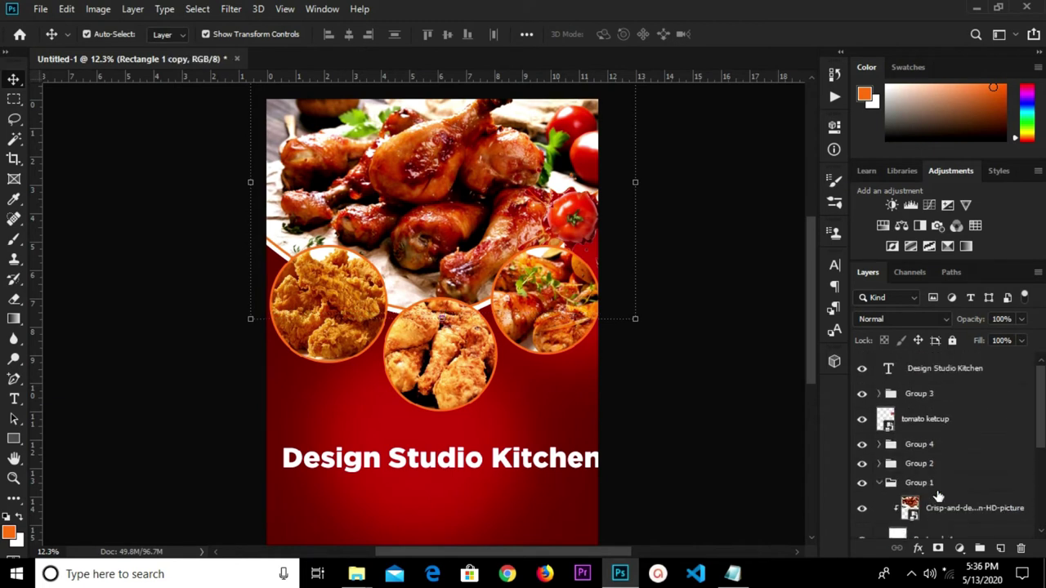
pyautogui.click(663, 367)
pyautogui.scroll(-5, 952, 474)
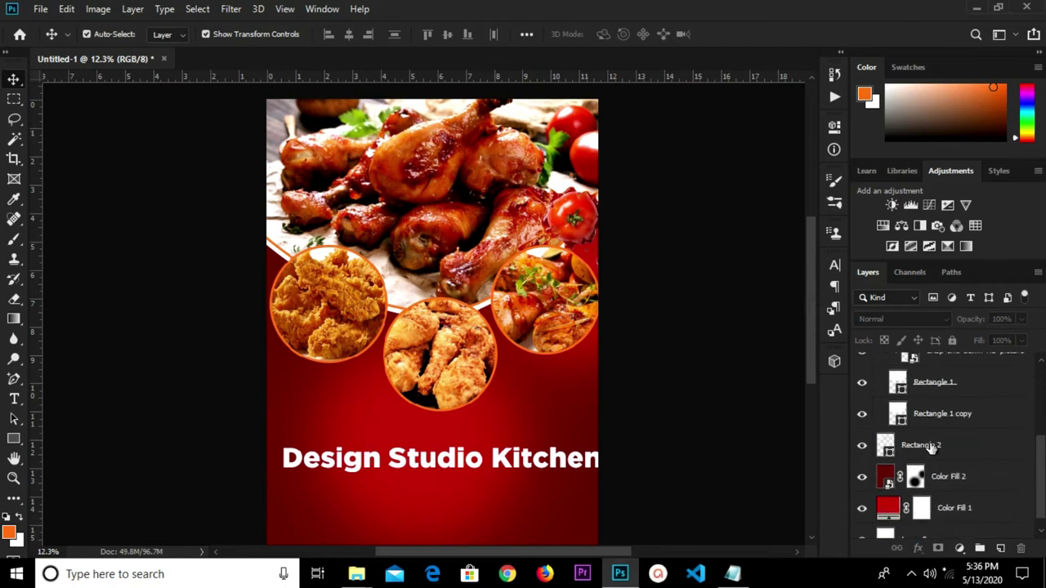
pyautogui.scroll(2, 941, 464)
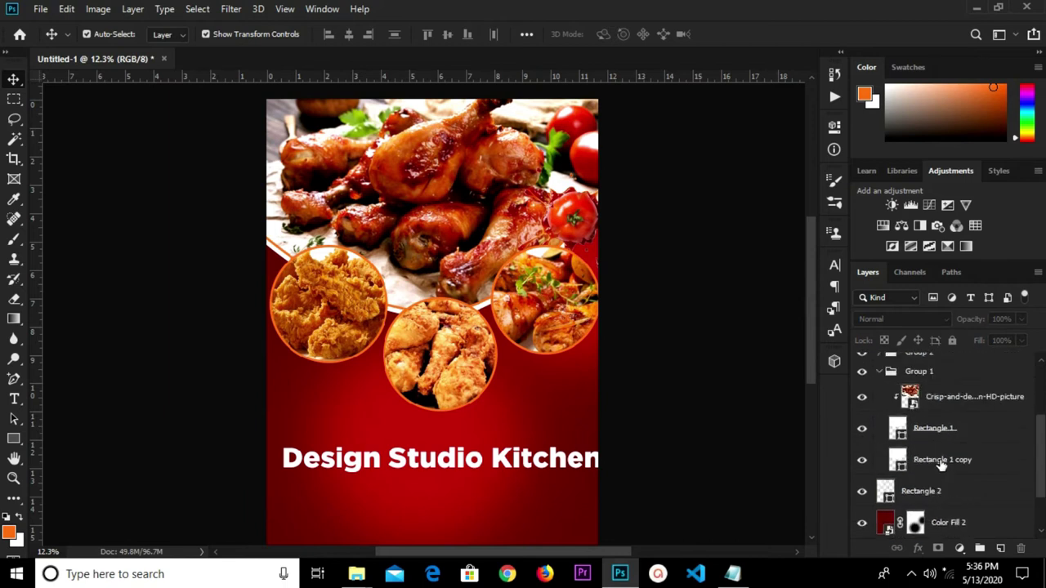
pyautogui.scroll(2, 941, 463)
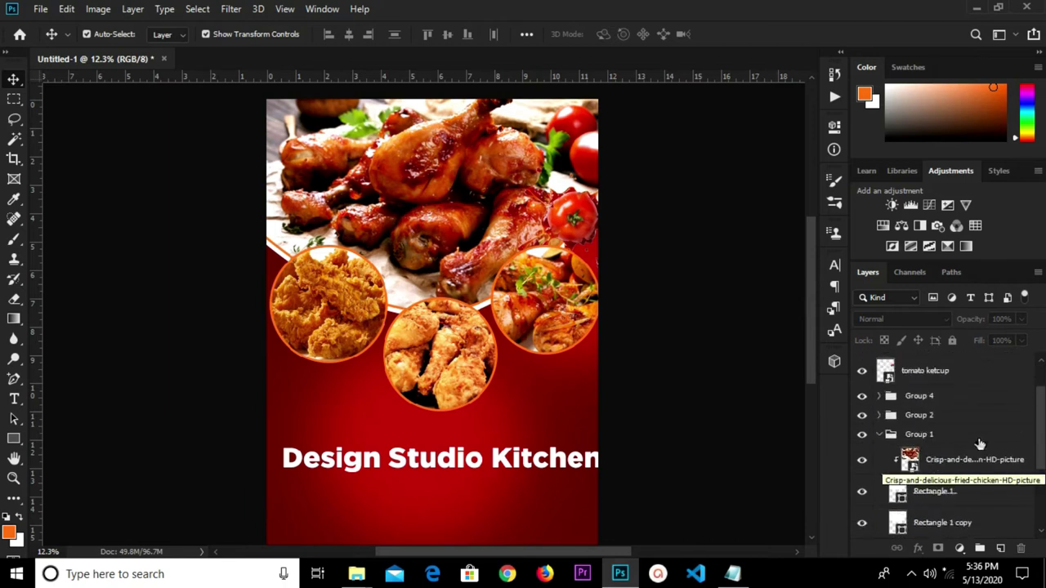
pyautogui.click(952, 494)
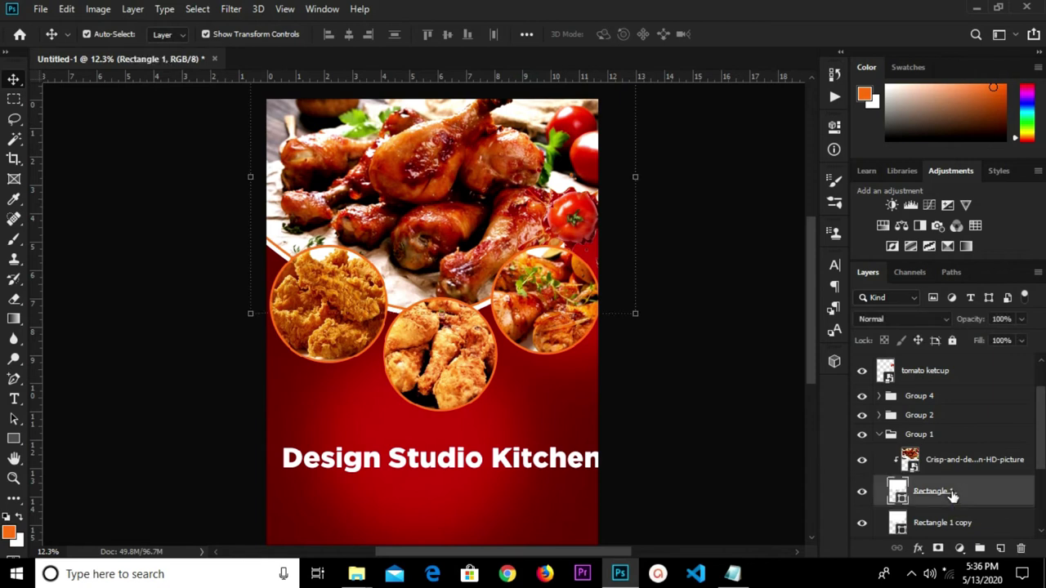
pyautogui.scroll(2, 951, 491)
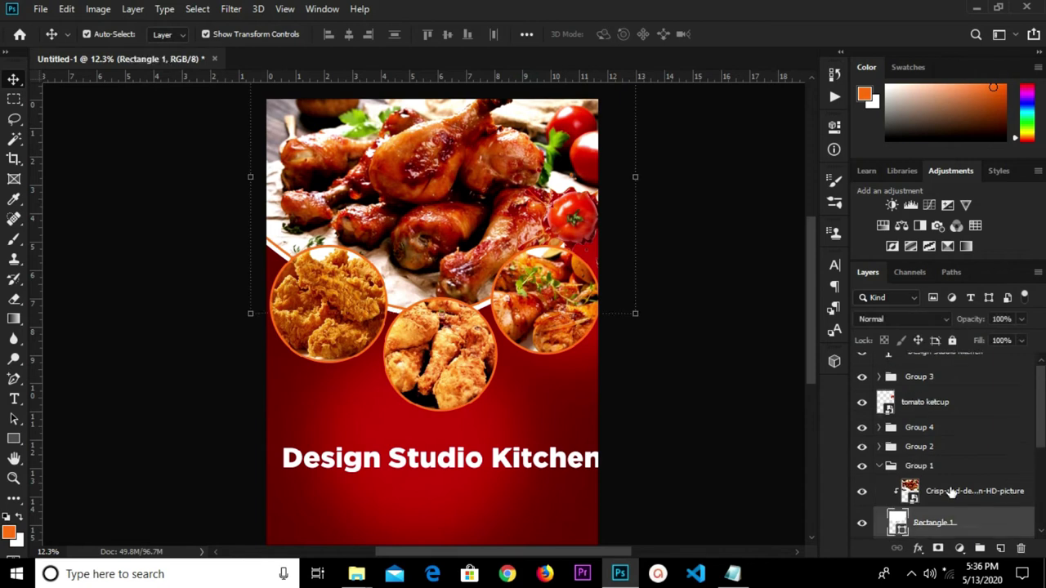
pyautogui.click(666, 406)
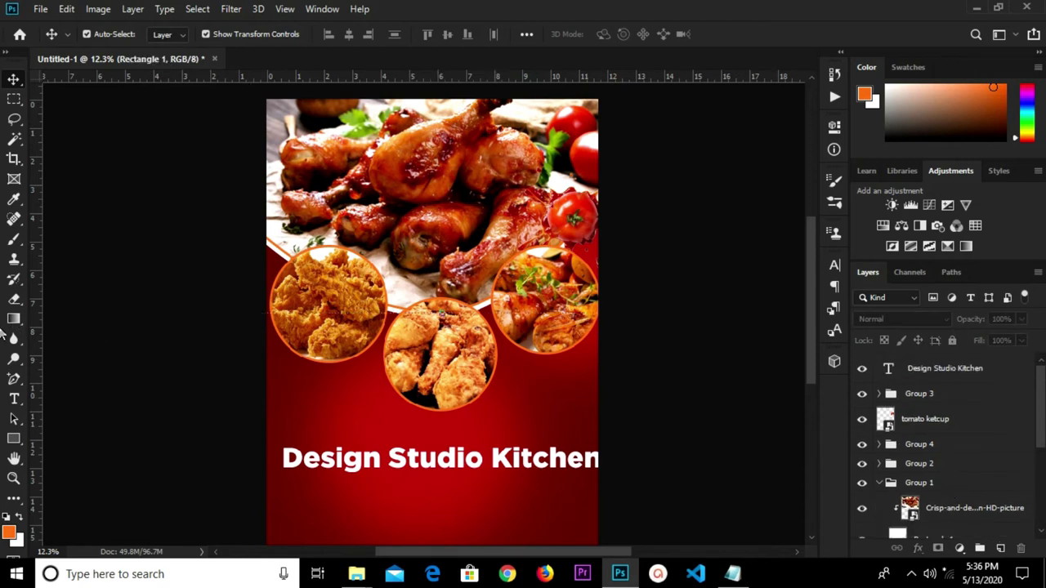
# Draw a white 707 × 986 px rectangle at the top-left with 97 px rounded corners.
pyautogui.click(14, 439)
pyautogui.scroll(1, 298, 94)
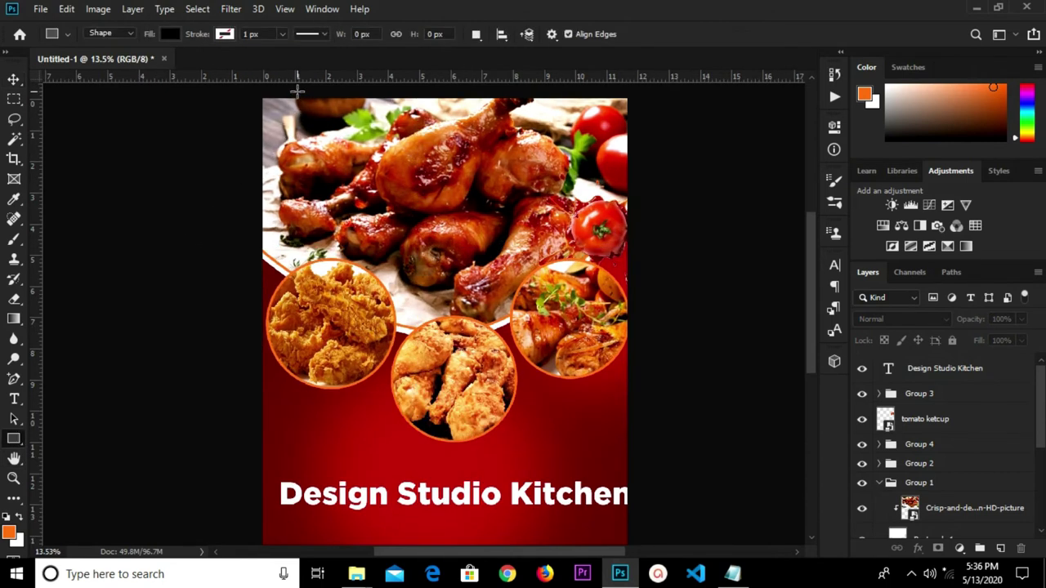
pyautogui.moveTo(279, 93); pyautogui.dragTo(352, 196)
pyautogui.click(167, 34)
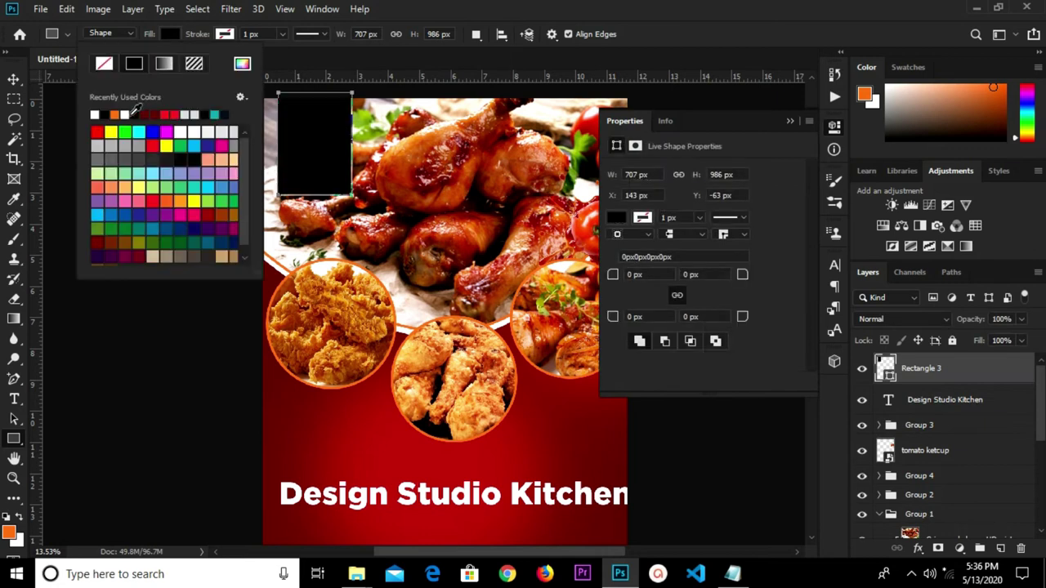
pyautogui.click(95, 115)
pyautogui.click(14, 82)
pyautogui.click(14, 80)
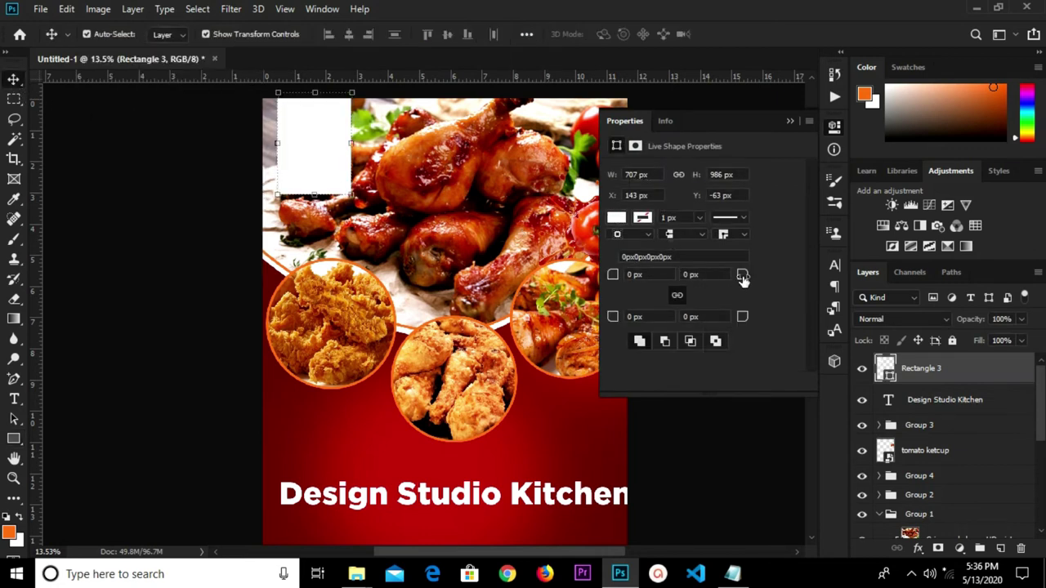
pyautogui.moveTo(739, 321); pyautogui.dragTo(811, 328)
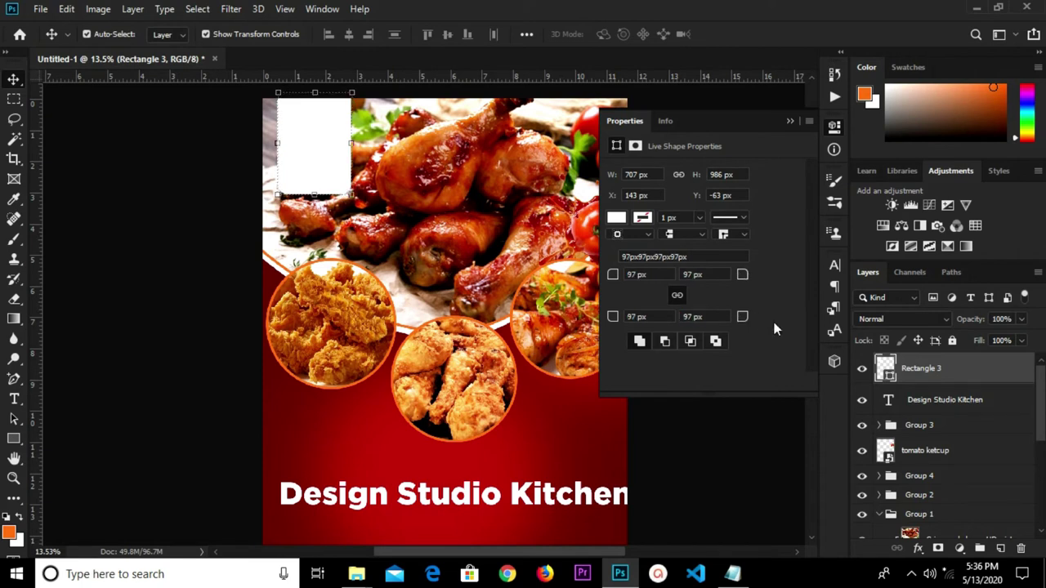
pyautogui.click(789, 122)
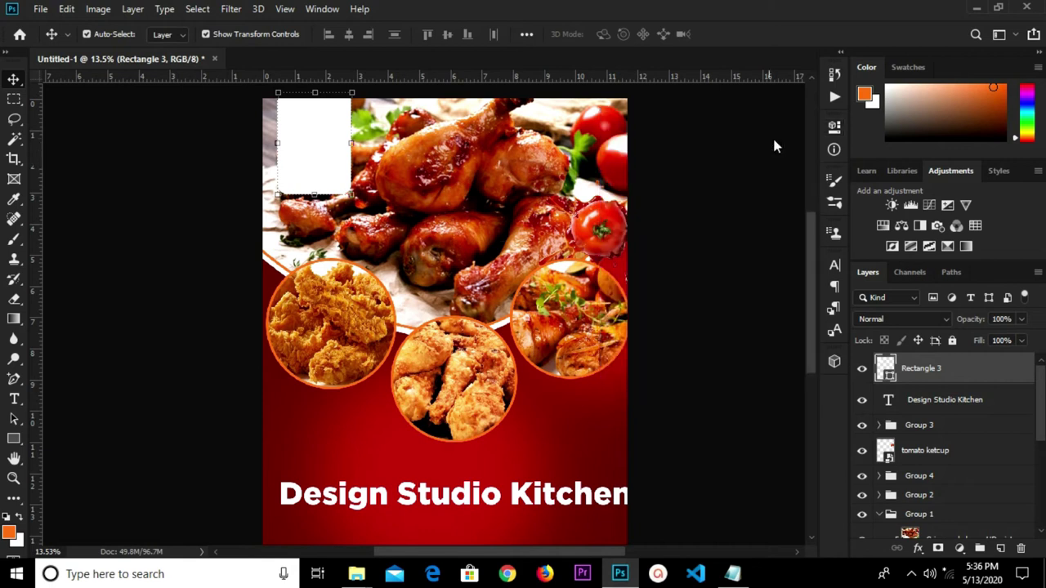
pyautogui.click(918, 546)
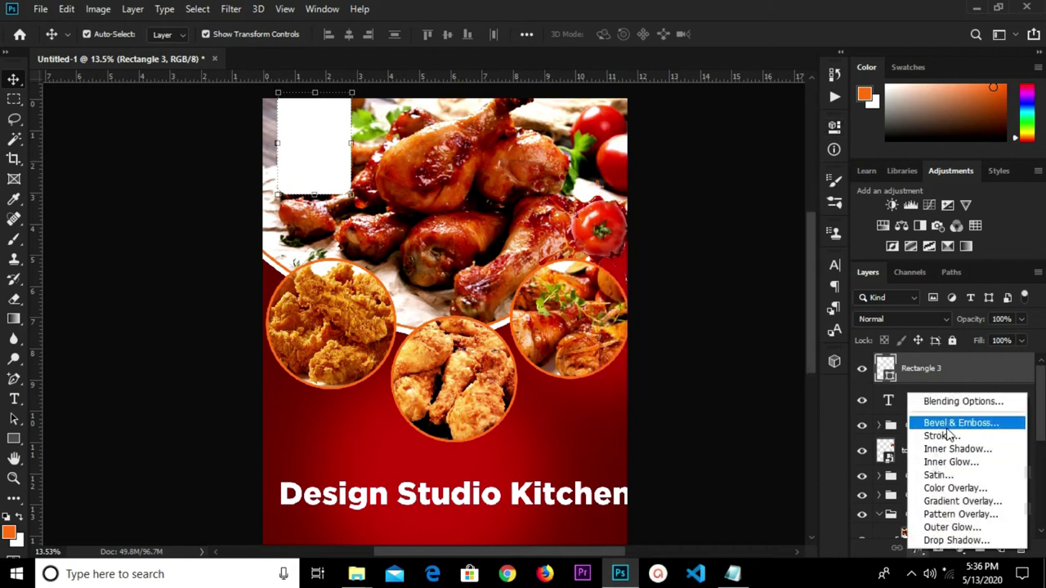
# Give Rectangle 3 a red linear gradient overlay (90°, 150% scale) and nudge it up.
pyautogui.click(955, 501)
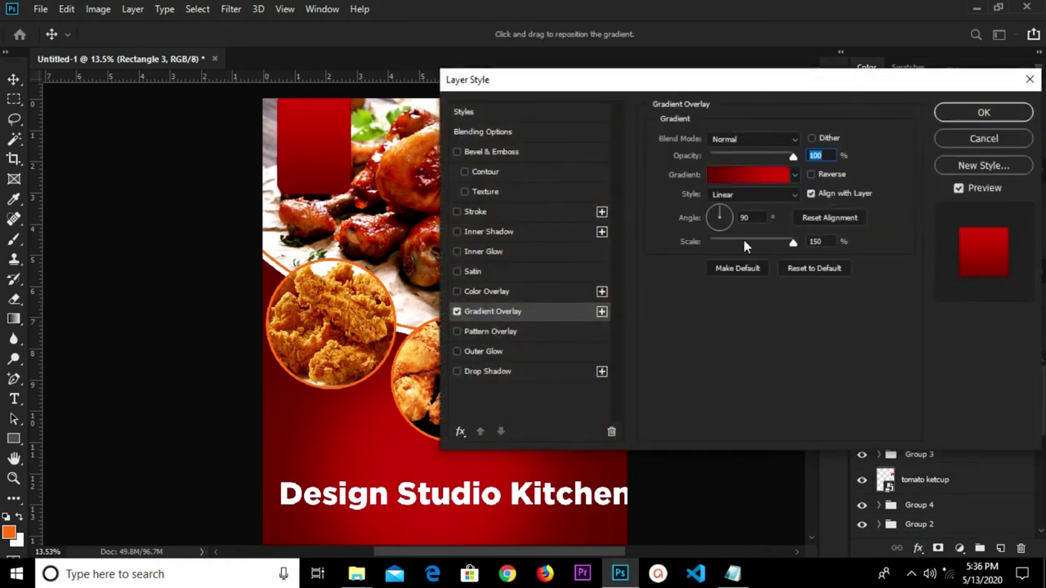
pyautogui.click(984, 113)
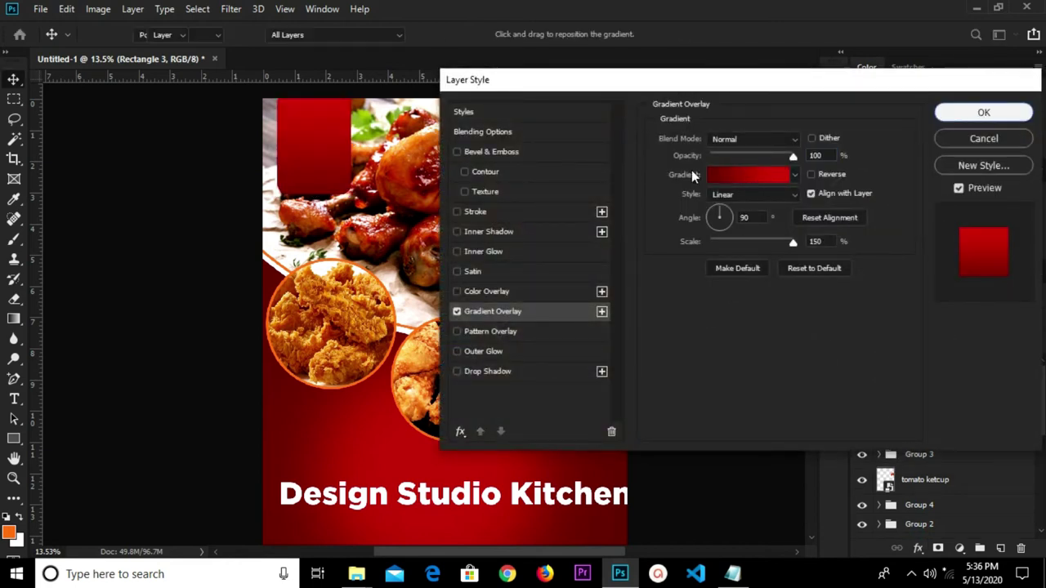
pyautogui.moveTo(318, 164); pyautogui.dragTo(316, 152)
pyautogui.click(357, 509)
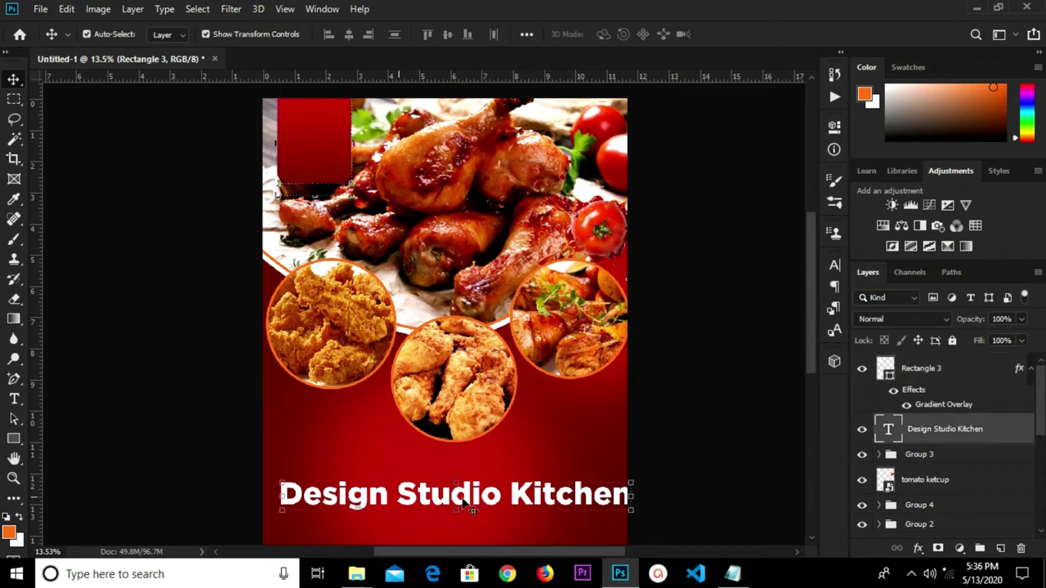
# Set the title to 30 pt and move its layer up above Rectangle 3.
pyautogui.click(835, 266)
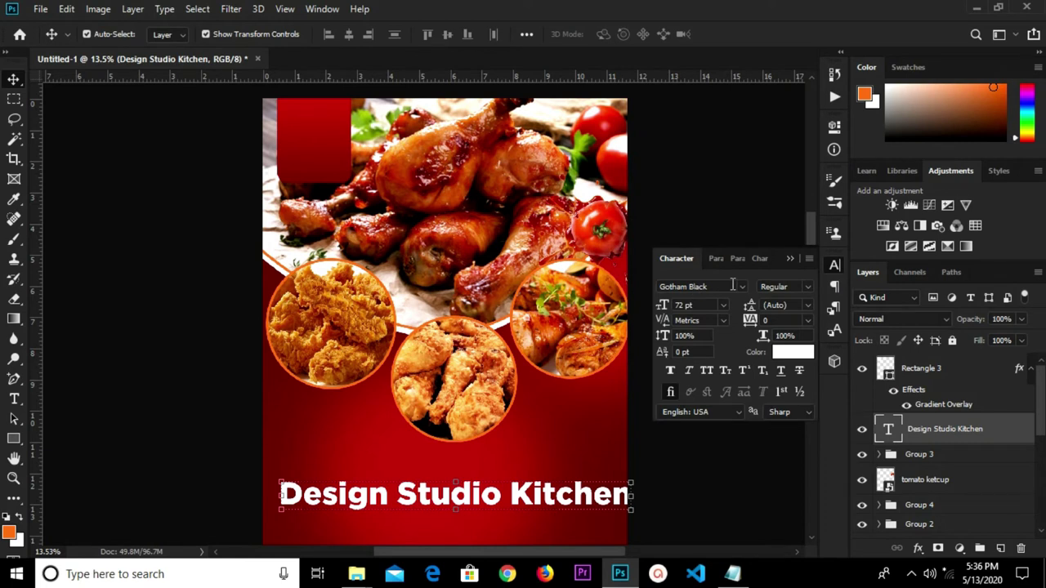
pyautogui.click(721, 305)
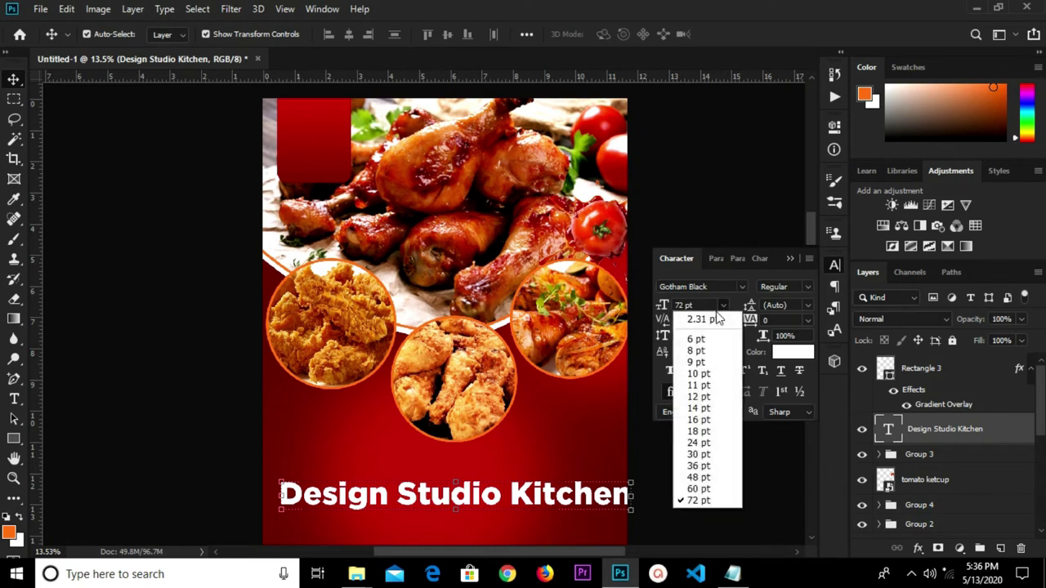
pyautogui.click(706, 418)
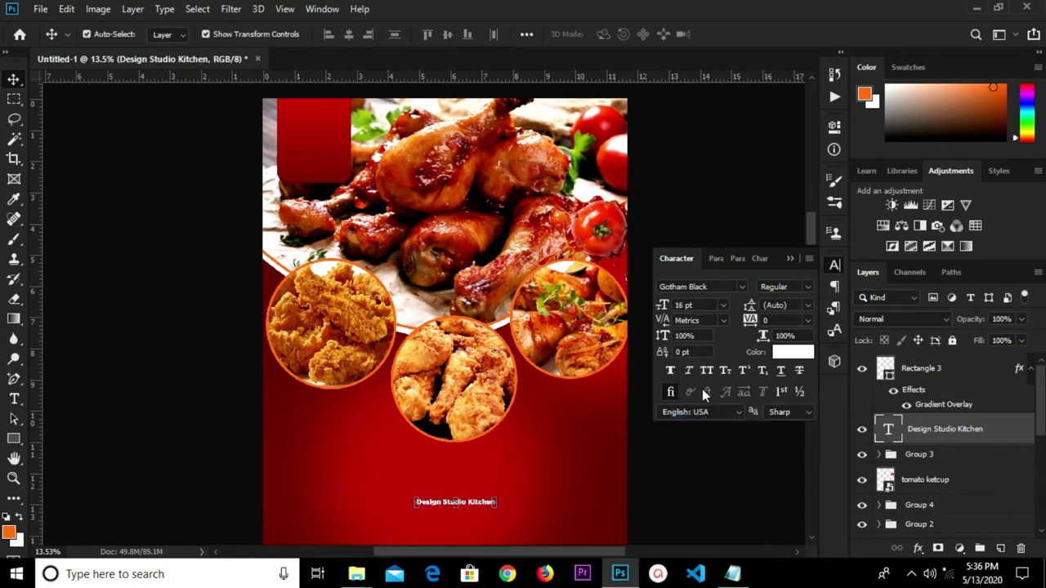
pyautogui.click(722, 305)
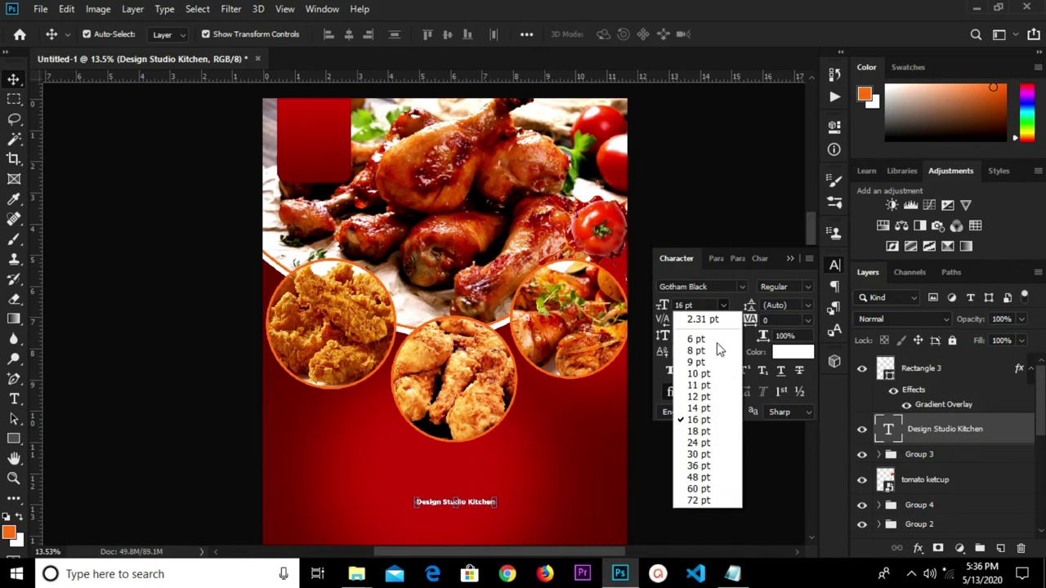
pyautogui.click(705, 452)
pyautogui.moveTo(445, 502); pyautogui.dragTo(342, 124)
pyautogui.moveTo(936, 435); pyautogui.dragTo(935, 361)
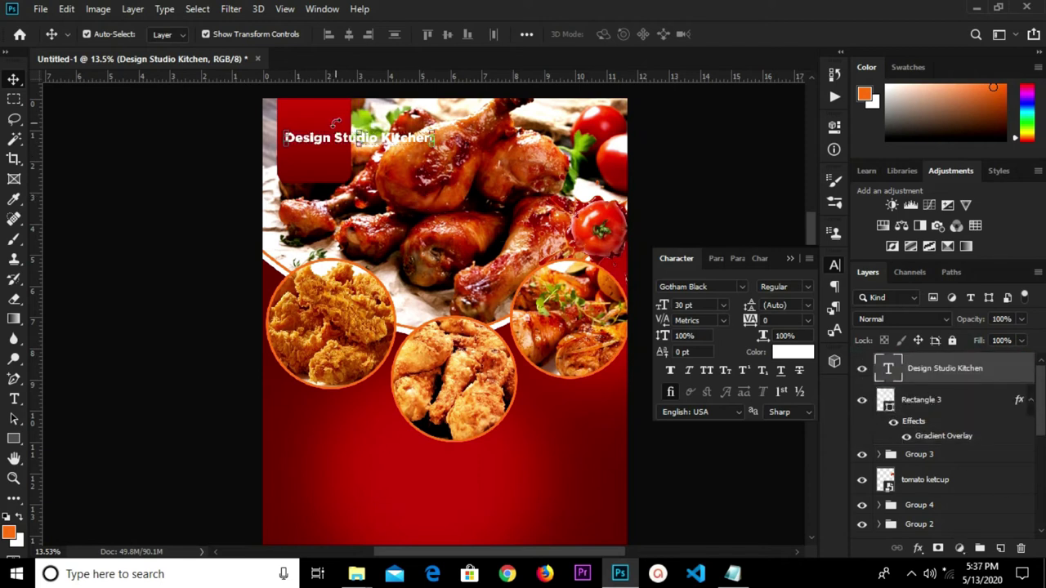
pyautogui.scroll(2, 335, 122)
# Break the title into three lines: Design, Studio, Kitchen.
pyautogui.press('t')
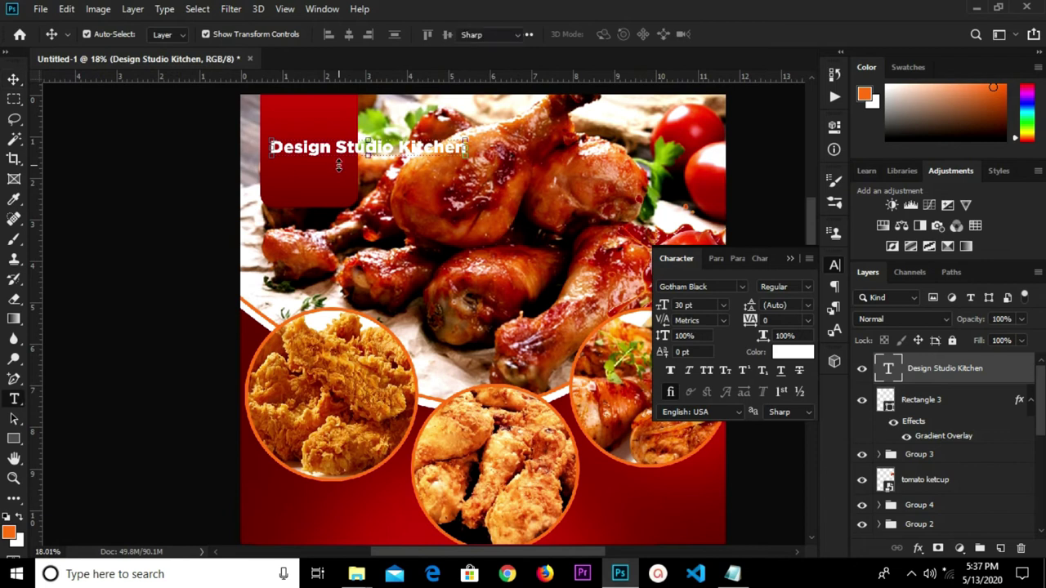
pyautogui.click(339, 147)
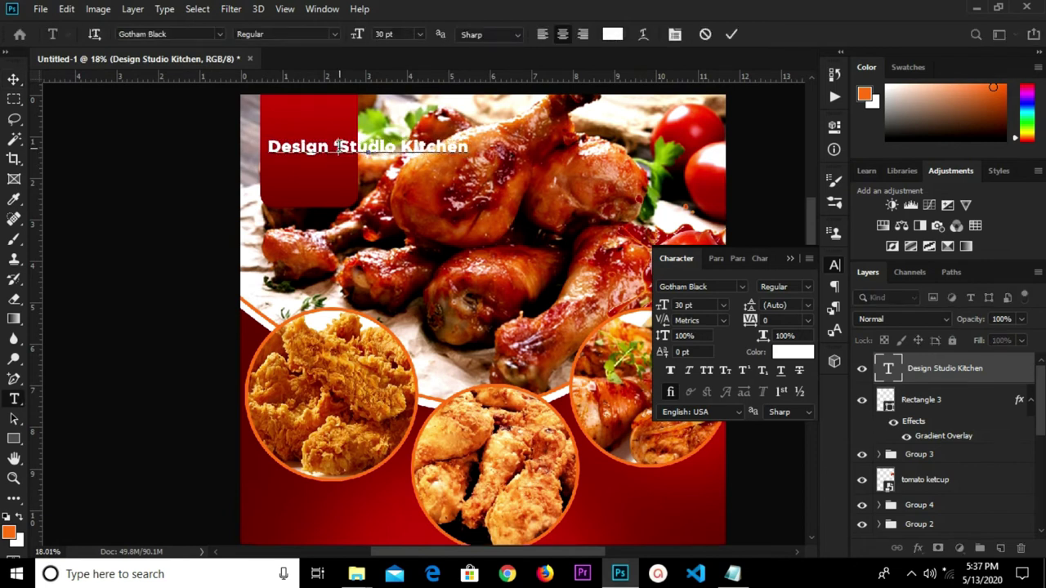
pyautogui.press('BackSpace')
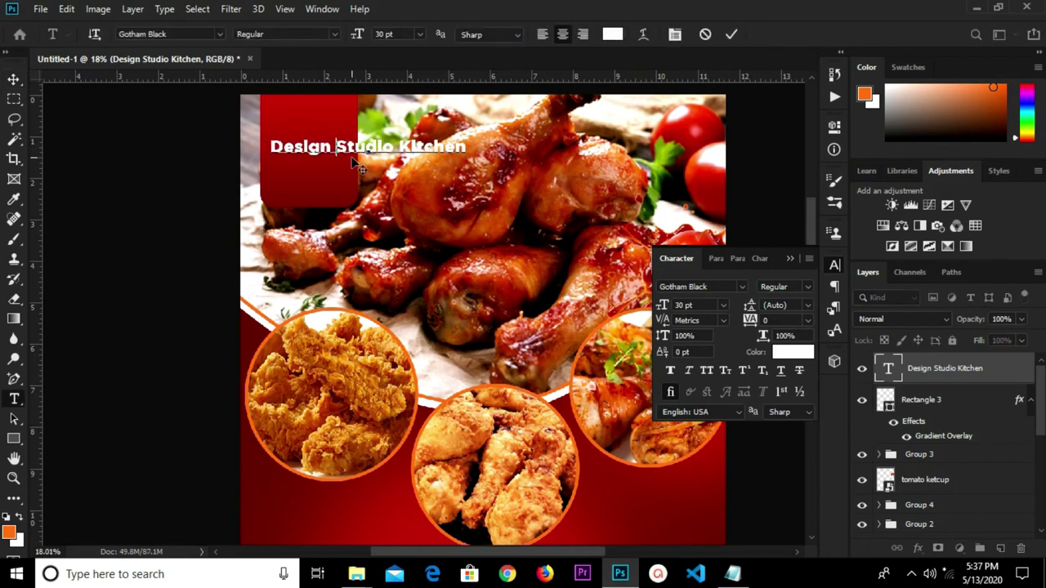
pyautogui.press('Return')
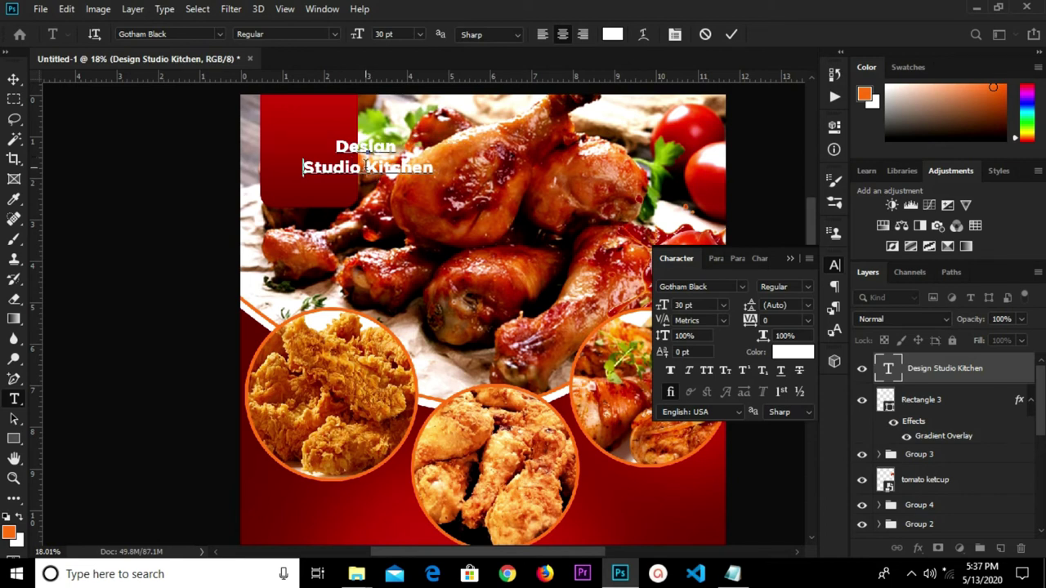
pyautogui.click(368, 164)
pyautogui.press('Return')
pyautogui.click(731, 34)
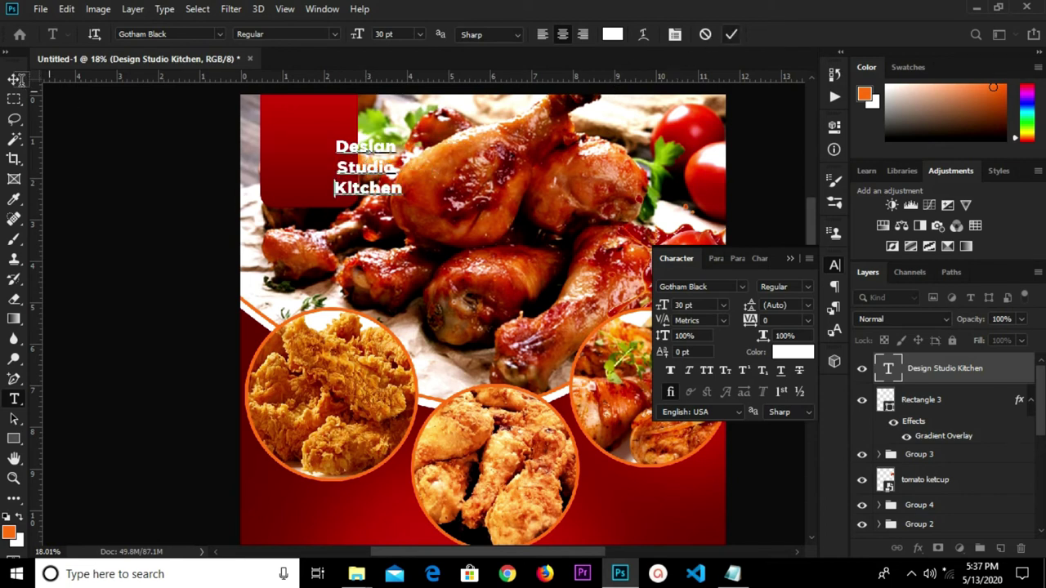
# Move the title onto the red tab and enlarge it to about 37.94 pt.
pyautogui.click(14, 79)
pyautogui.moveTo(374, 181); pyautogui.dragTo(306, 145)
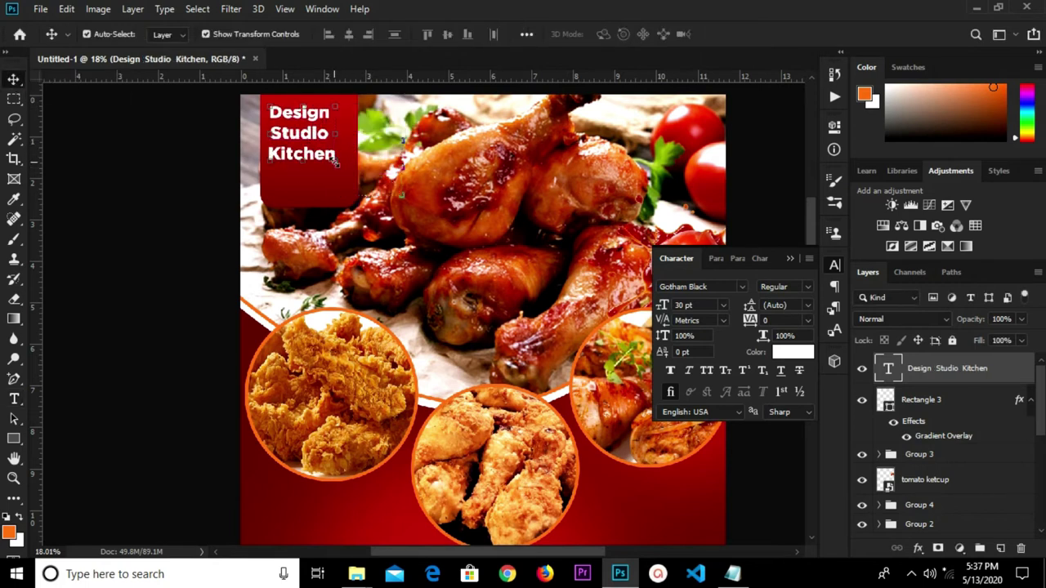
pyautogui.hotkey('ctrl', 't')
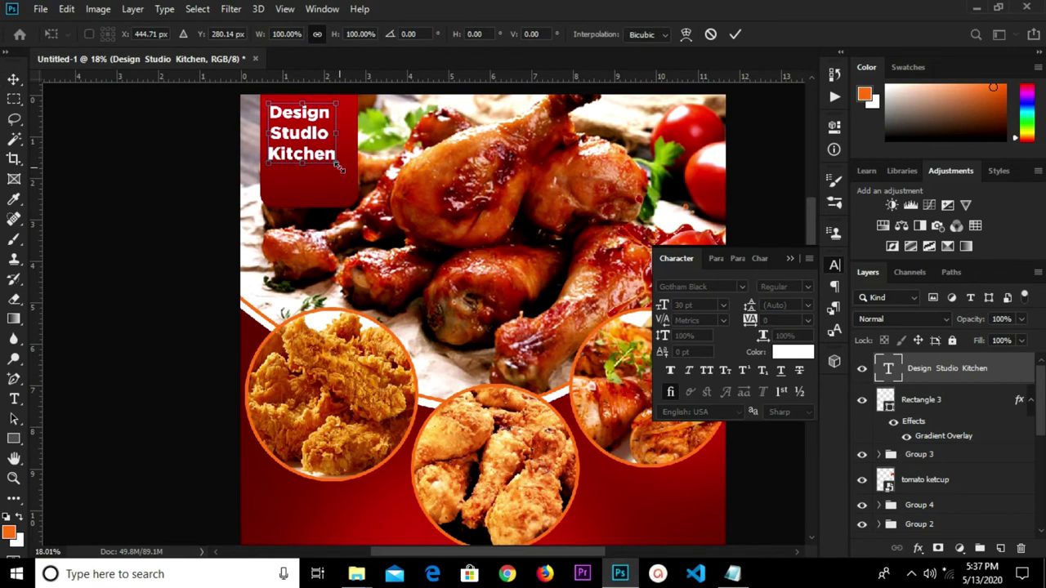
pyautogui.moveTo(338, 169); pyautogui.dragTo(350, 192)
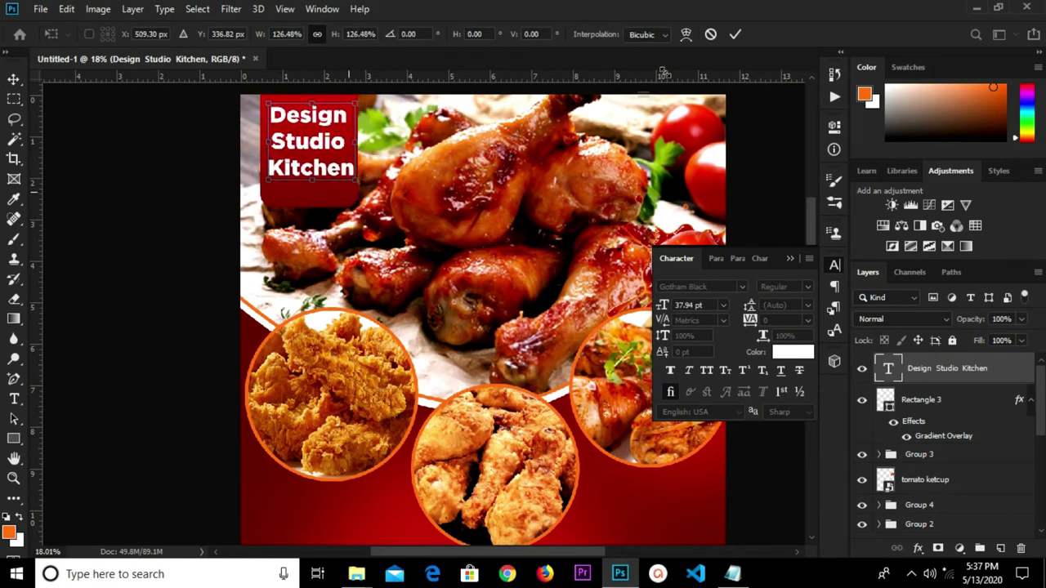
pyautogui.click(734, 35)
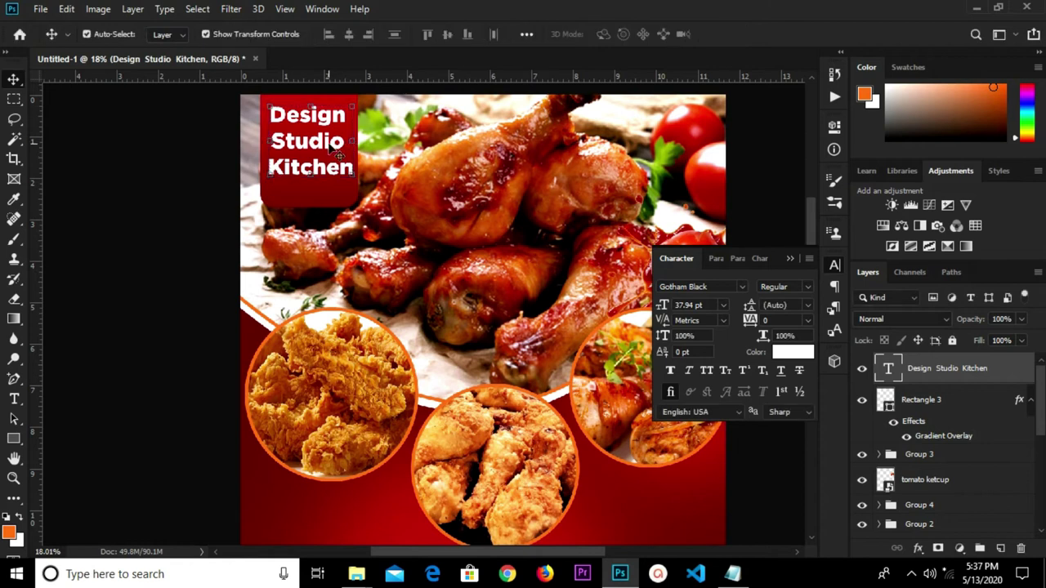
pyautogui.moveTo(330, 146); pyautogui.dragTo(330, 154)
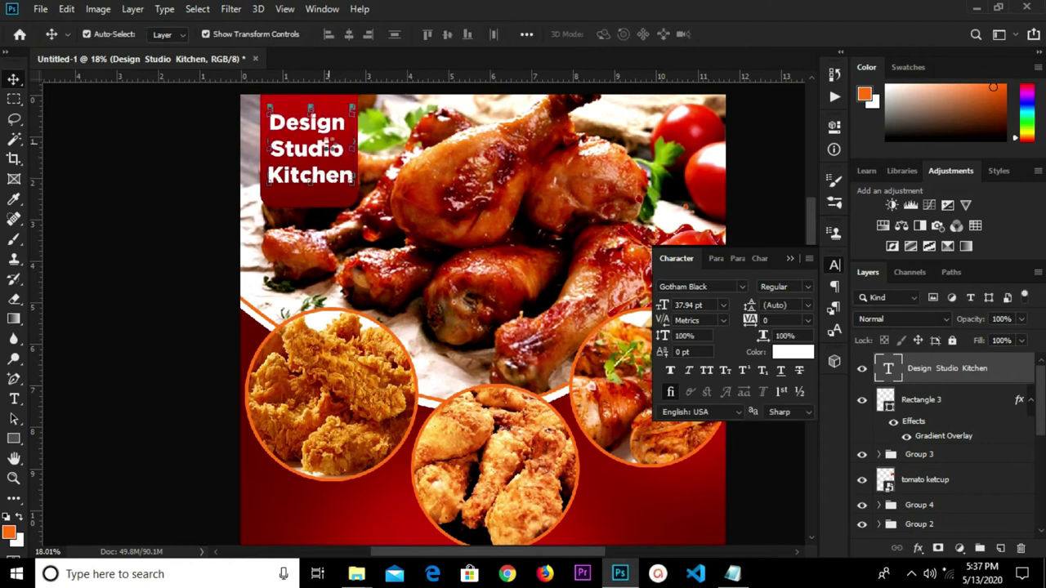
# Collapse the text settings panel and bring up the Notepad notes.
pyautogui.click(716, 258)
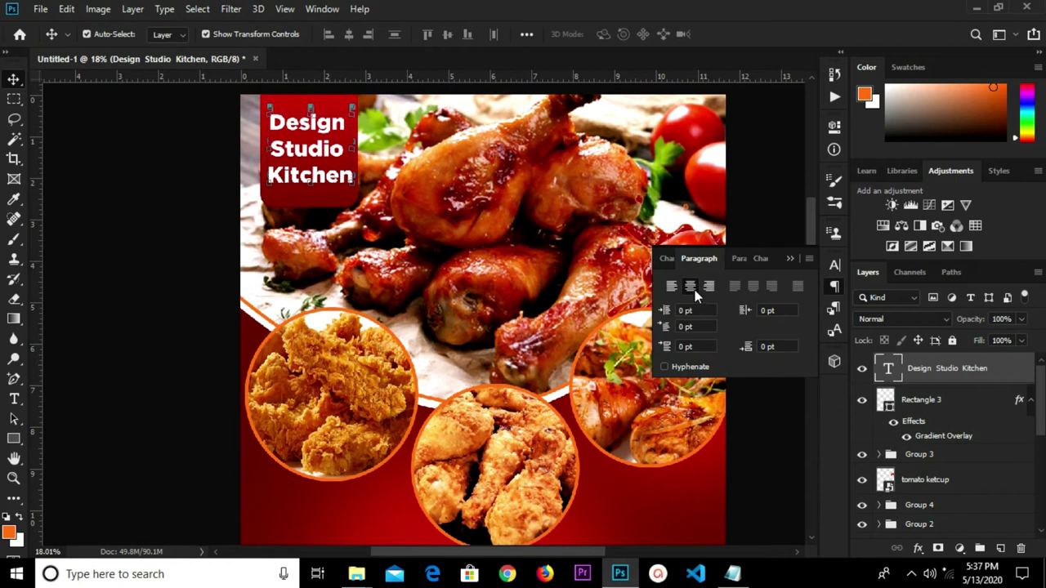
pyautogui.click(791, 259)
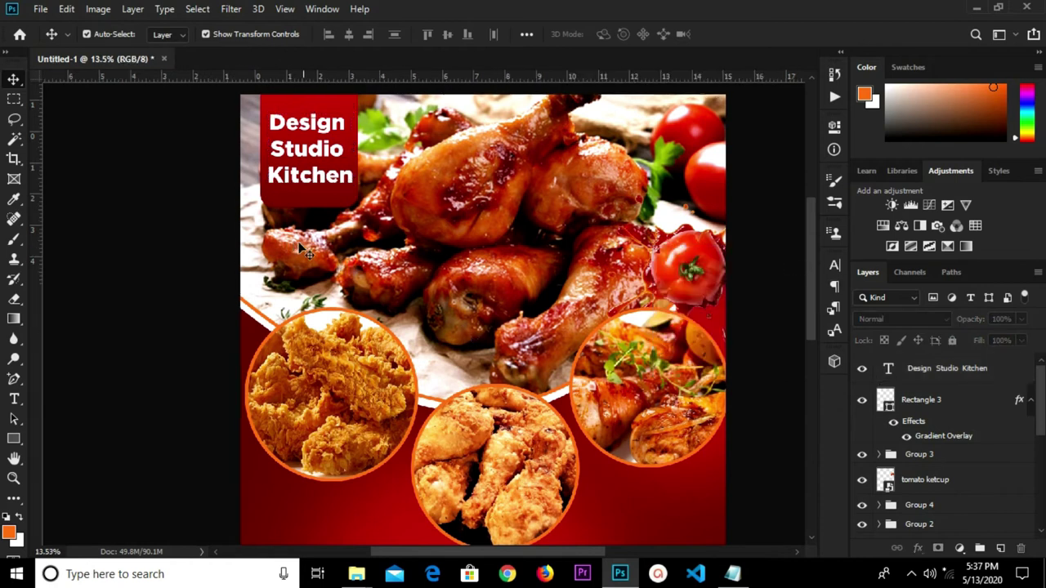
pyautogui.scroll(-2, 302, 249)
pyautogui.click(730, 574)
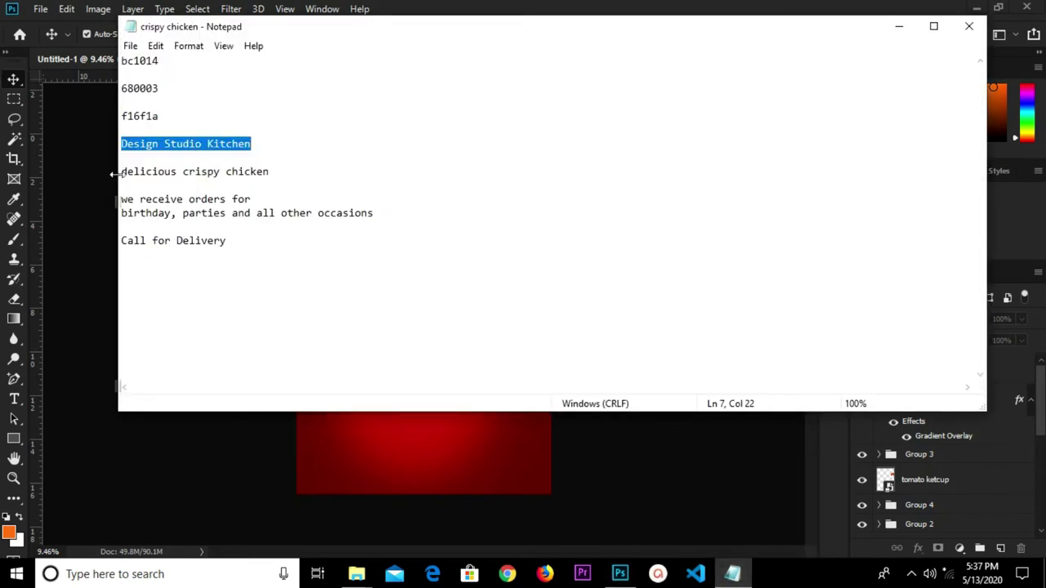
# Copy 'delicious crispy chicken' from the notes and switch back to the Photoshop flyer.
pyautogui.moveTo(123, 173); pyautogui.dragTo(273, 180)
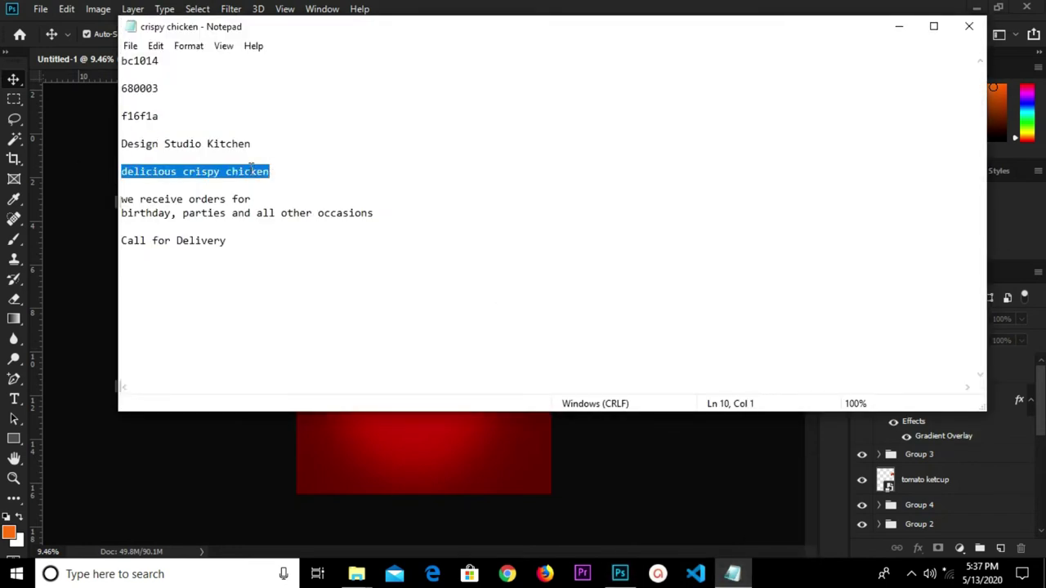
pyautogui.rightClick(253, 168)
pyautogui.click(303, 218)
pyautogui.click(389, 464)
pyautogui.scroll(2, 397, 466)
pyautogui.scroll(-1, 396, 466)
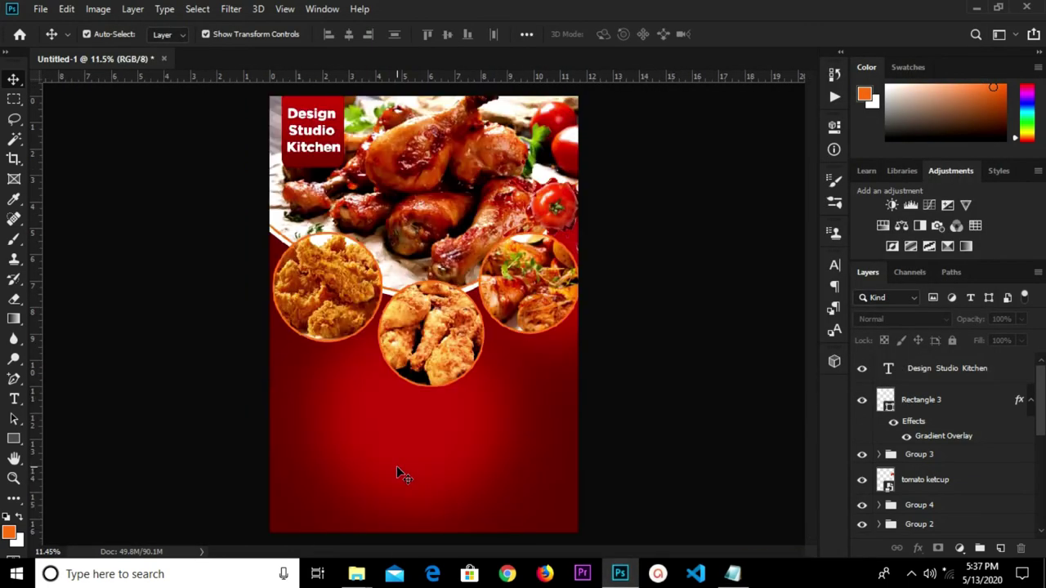
# Paste 'delicious crispy chicken' as a new text line and set its font to Cocogoose.
pyautogui.press('t')
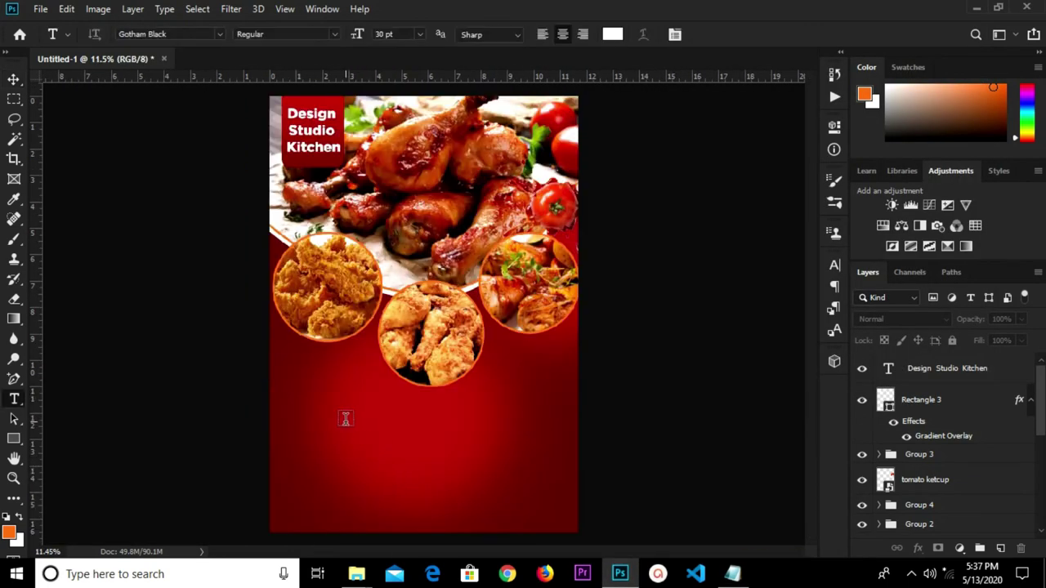
pyautogui.click(346, 419)
pyautogui.hotkey('ctrl', 'v')
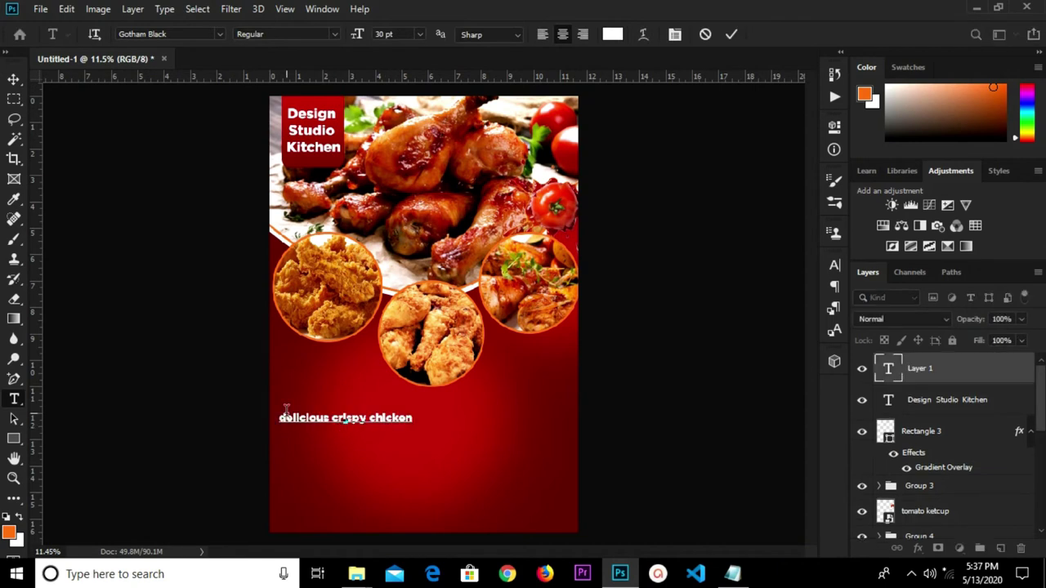
pyautogui.scroll(2, 315, 425)
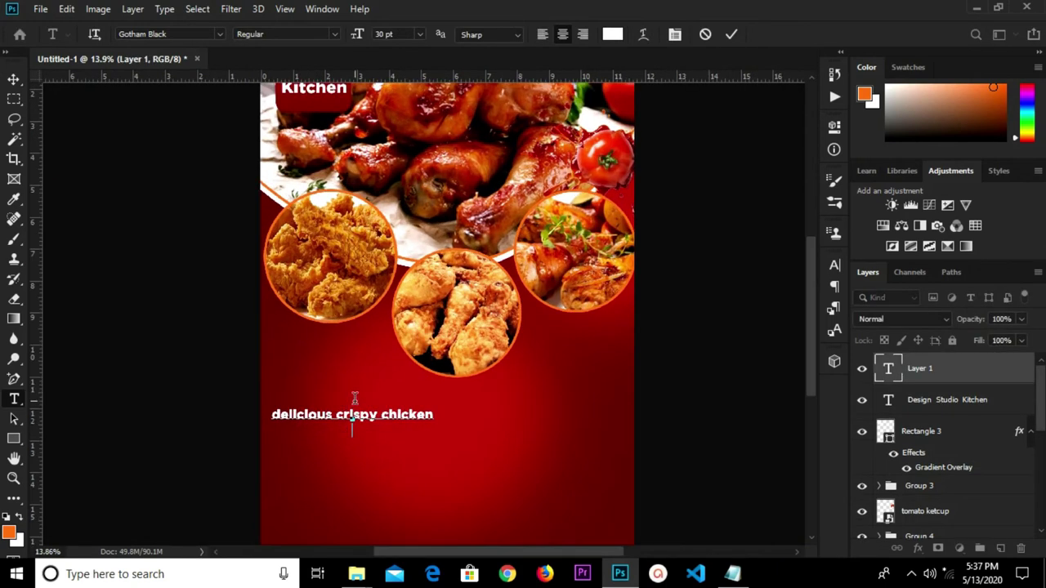
pyautogui.click(729, 35)
pyautogui.click(217, 34)
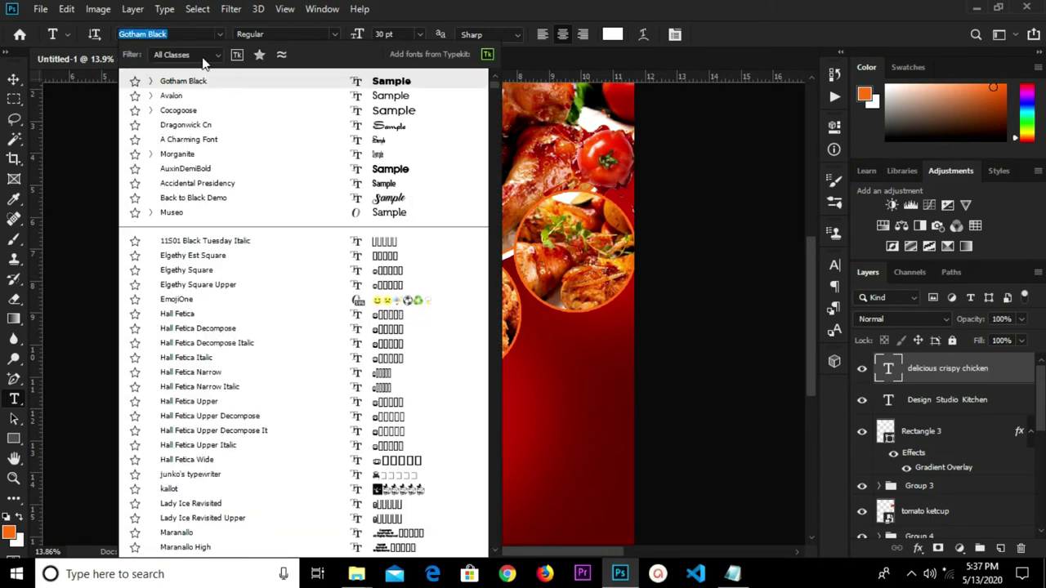
pyautogui.click(210, 114)
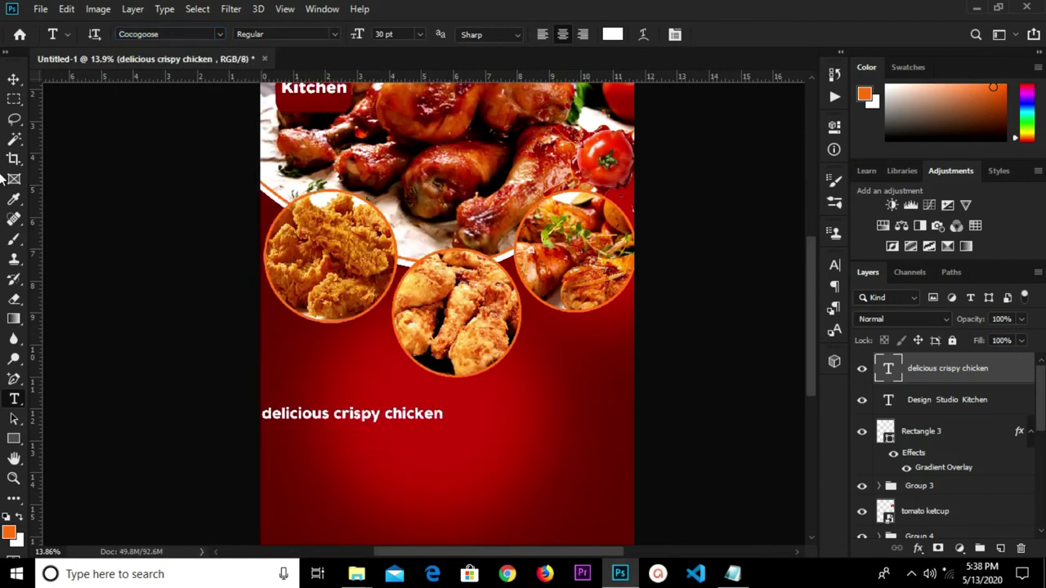
# Move the text down near the page centre, below the food circles.
pyautogui.click(16, 81)
pyautogui.moveTo(346, 417); pyautogui.dragTo(310, 457)
pyautogui.press('t')
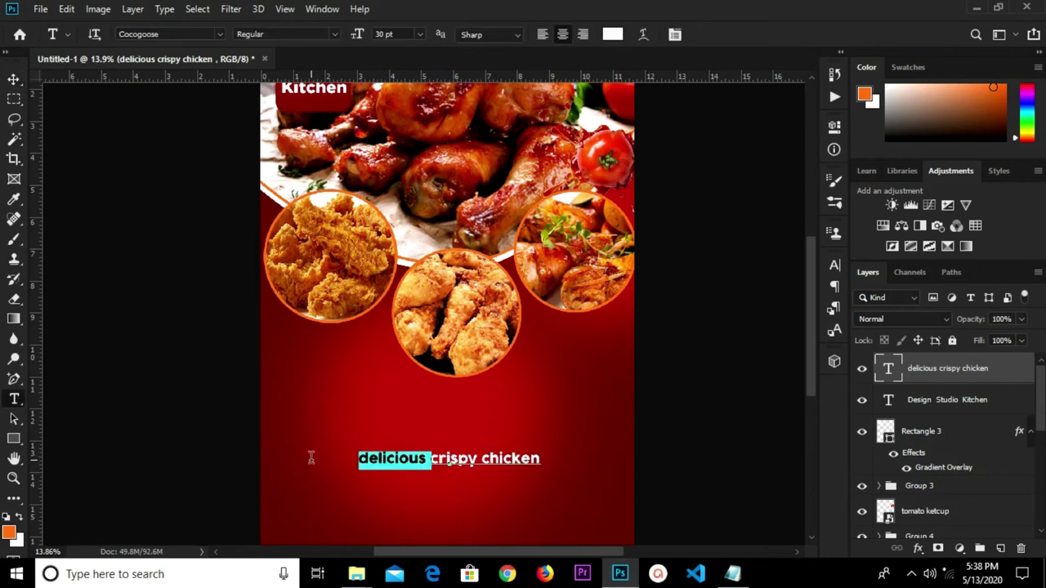
# Cut 'delicious' from the line and add it as a separate 'Delicious' text layer above.
pyautogui.press('BackSpace')
pyautogui.click(731, 36)
pyautogui.click(332, 400)
pyautogui.press('BackSpace')
pyautogui.write('delicious')
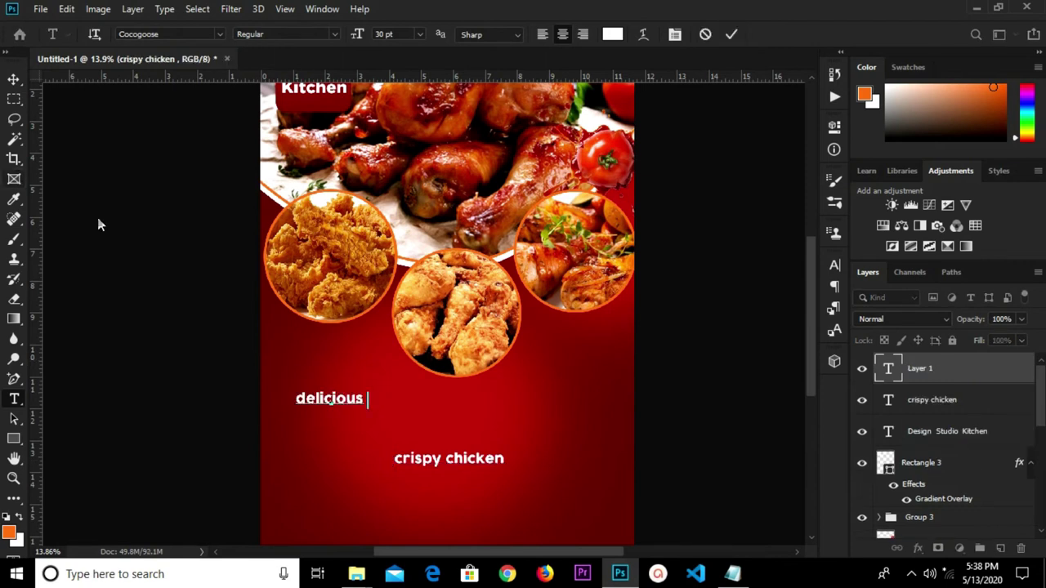
pyautogui.moveTo(307, 399); pyautogui.dragTo(294, 398)
pyautogui.write('D')
pyautogui.click(13, 79)
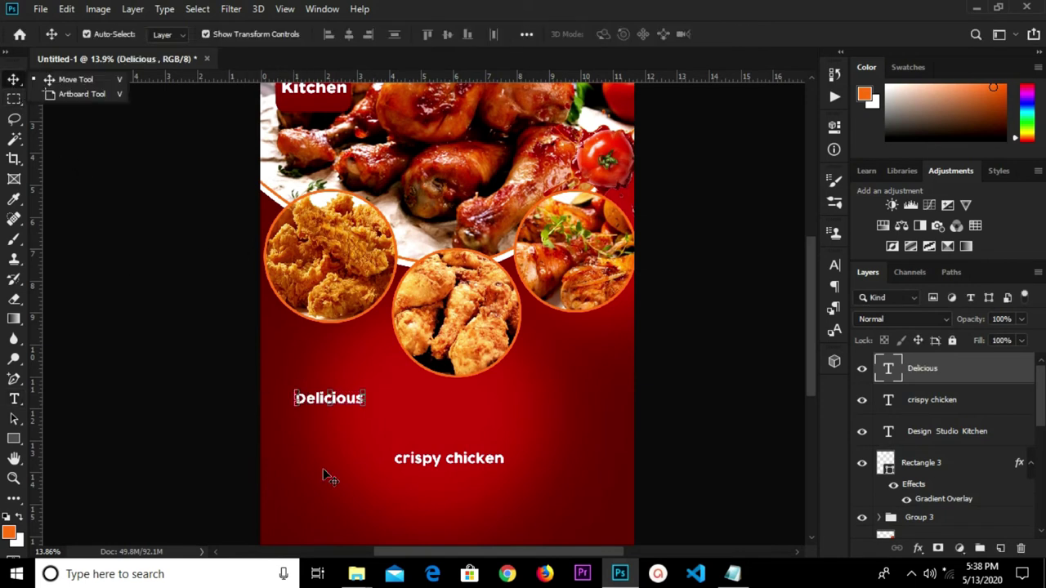
# Set Delicious to 44 pt and centre it horizontally on the page.
pyautogui.click(833, 266)
pyautogui.click(688, 305)
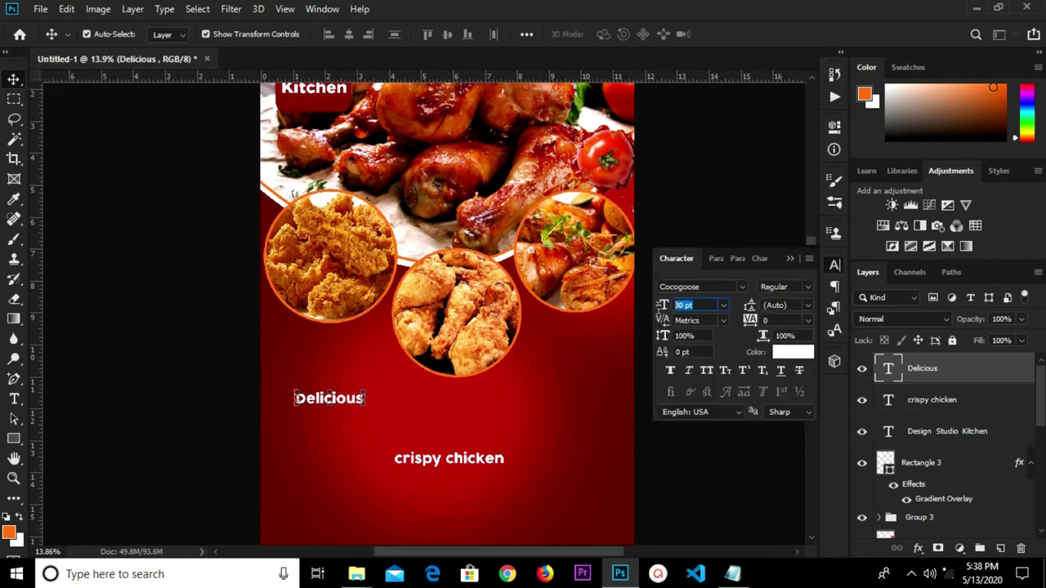
pyautogui.write('44')
pyautogui.press('Return')
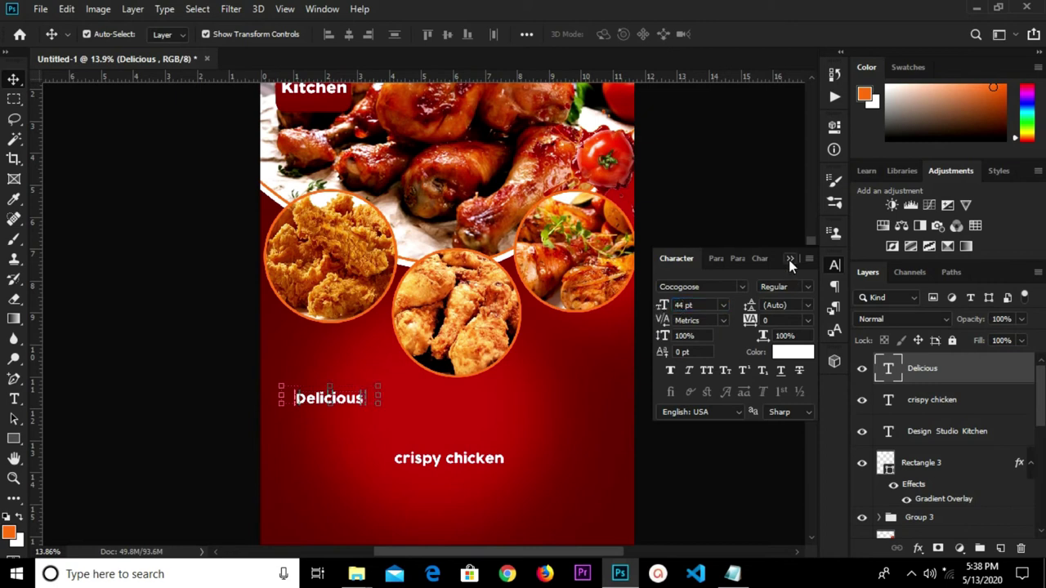
pyautogui.click(790, 258)
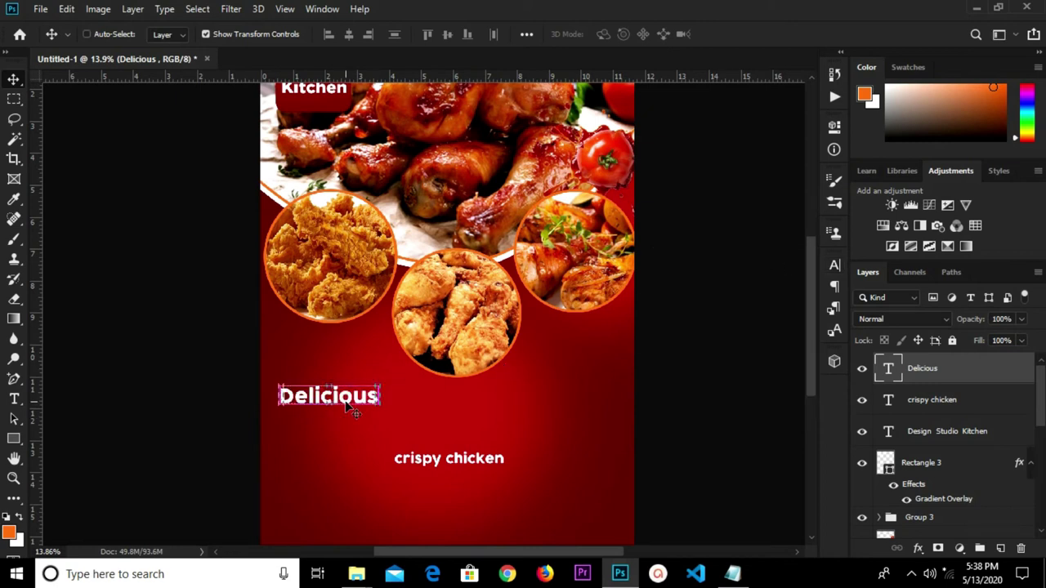
pyautogui.hotkey('ctrl', 'a')
pyautogui.click(348, 33)
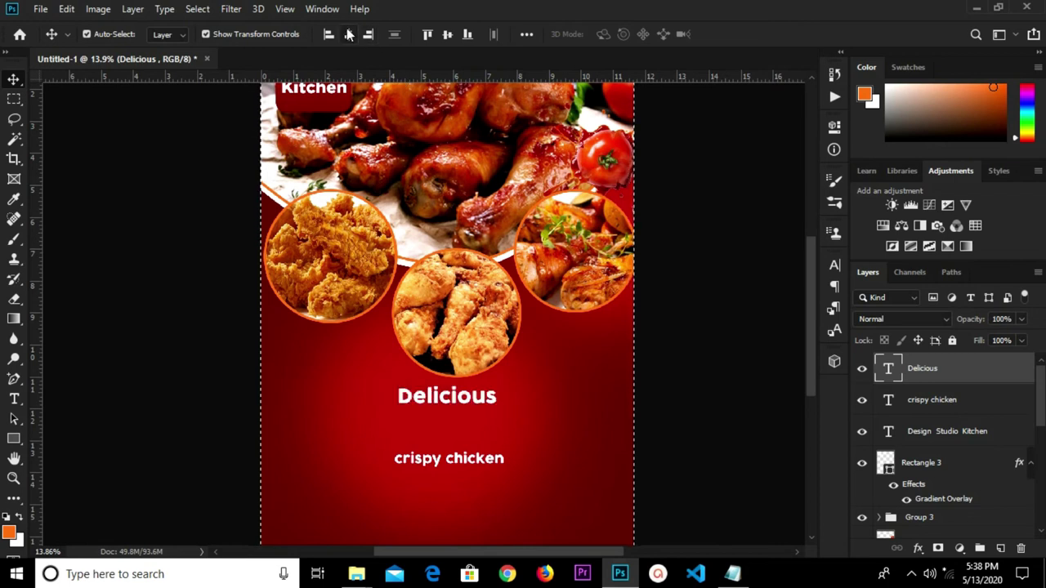
pyautogui.hotkey('ctrl', 'd')
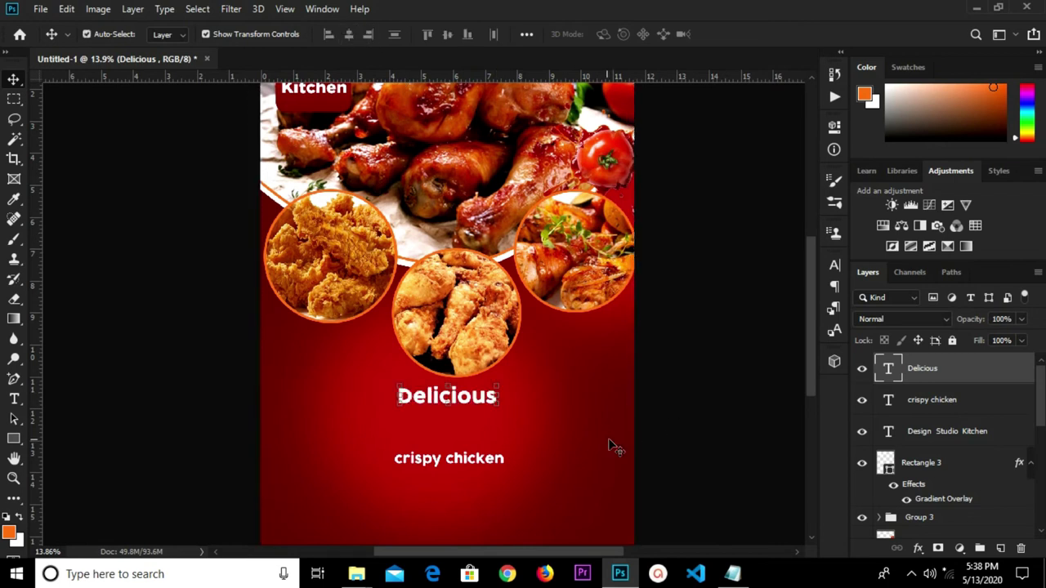
# Duplicate the Delicious text into a 'Delicious copy' layer.
pyautogui.moveTo(483, 407); pyautogui.dragTo(472, 400)
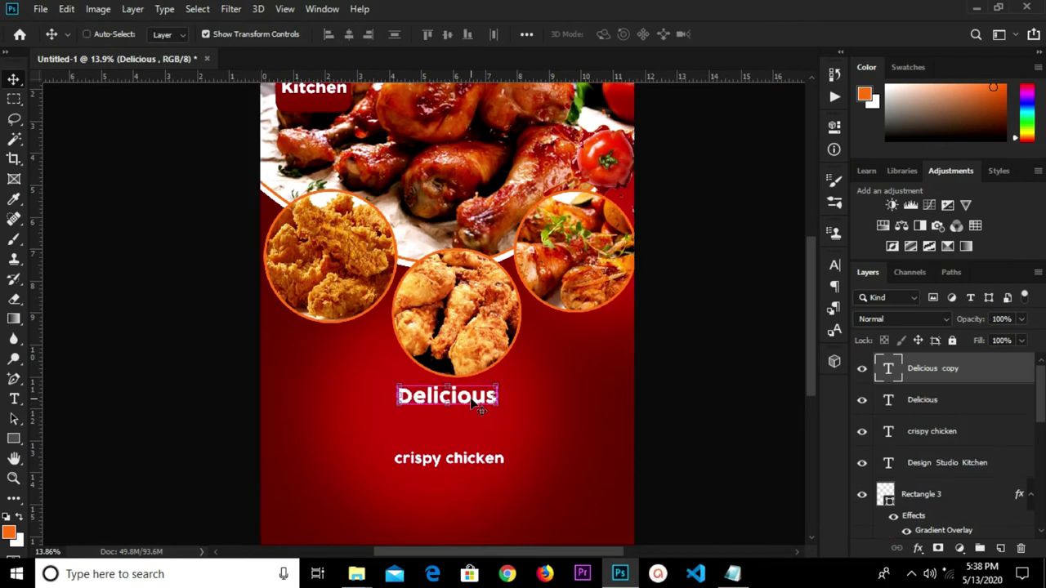
pyautogui.click(940, 403)
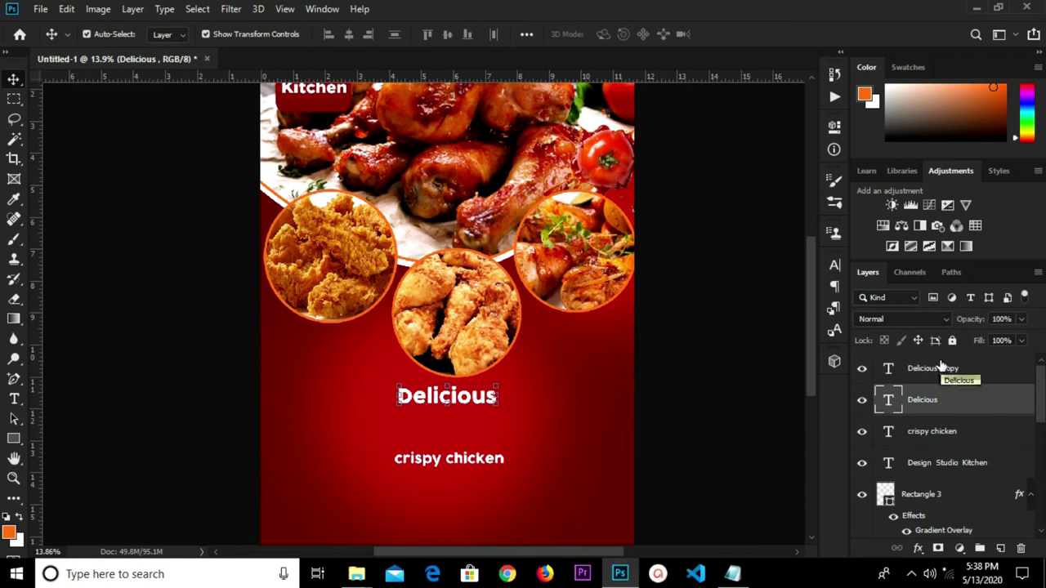
pyautogui.click(938, 372)
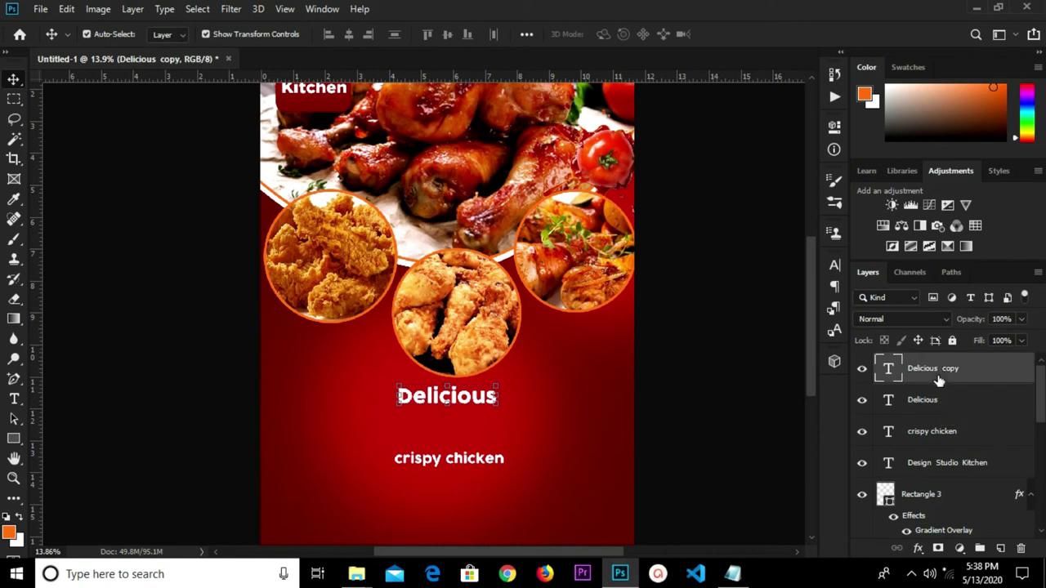
# Colour the Delicious copy orange #f16f1a, using the hex code from the Notepad notes.
pyautogui.click(834, 268)
pyautogui.click(789, 354)
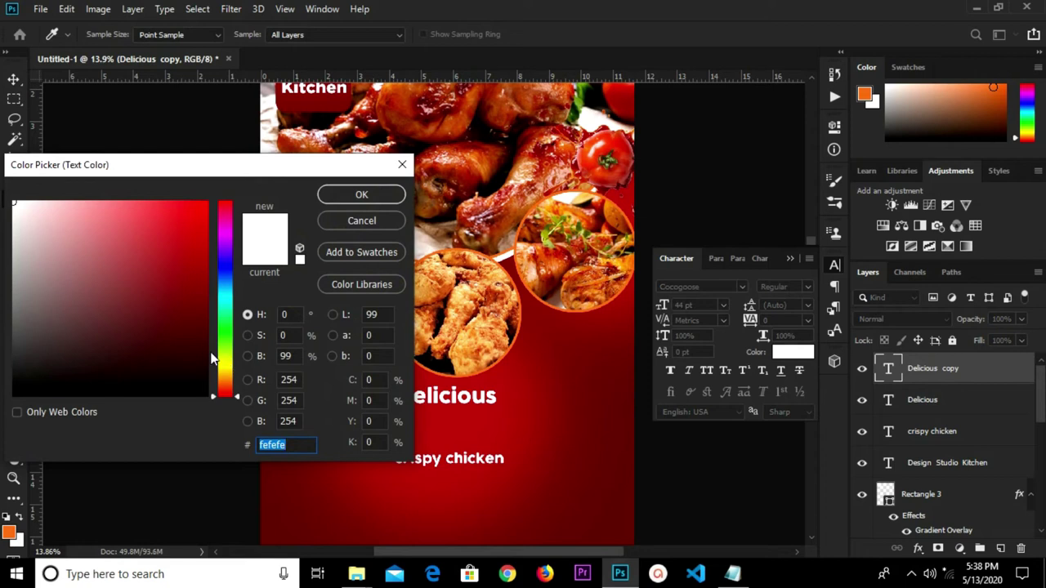
pyautogui.moveTo(727, 576)
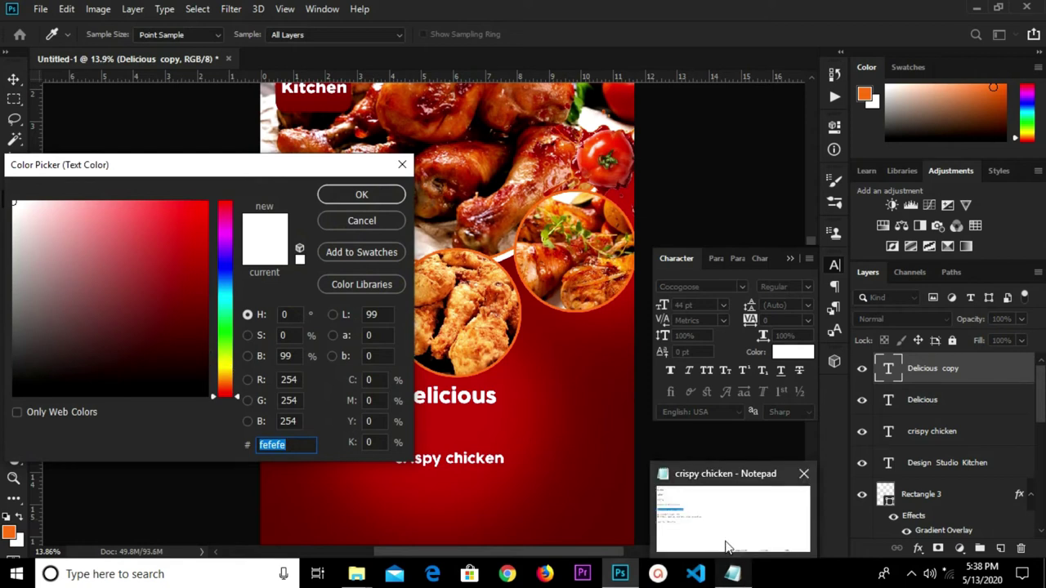
pyautogui.click(727, 531)
pyautogui.click(196, 116)
pyautogui.keyDown('shift'); pyautogui.click(114, 117); pyautogui.keyUp('shift')
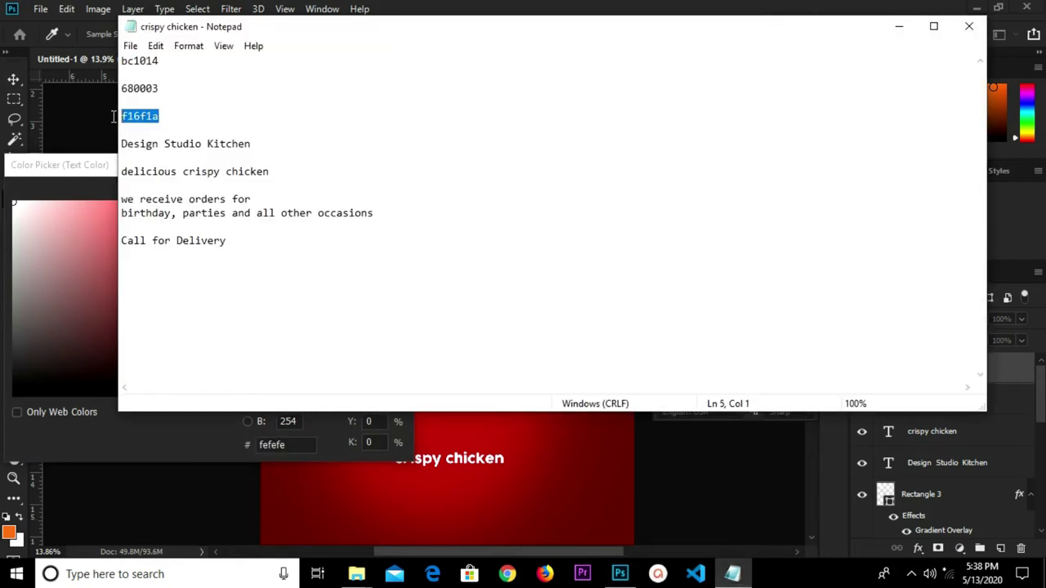
pyautogui.rightClick(140, 116)
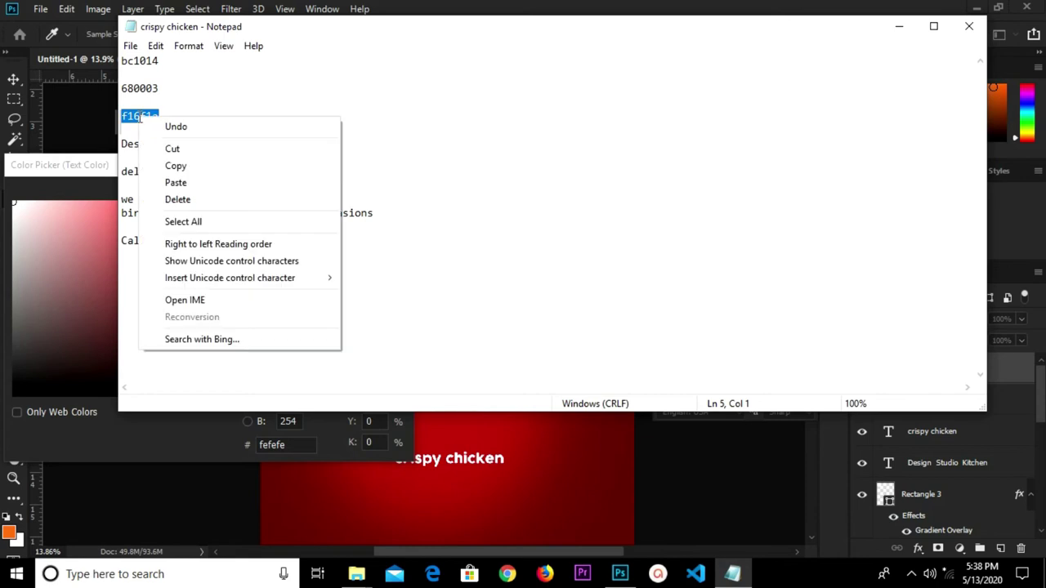
pyautogui.click(187, 169)
pyautogui.click(314, 440)
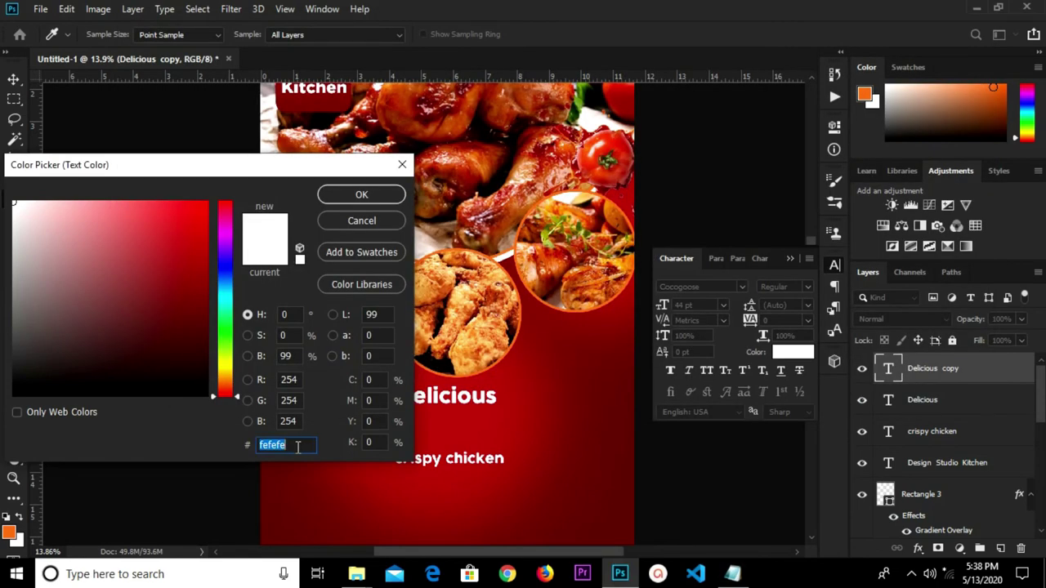
pyautogui.rightClick(278, 444)
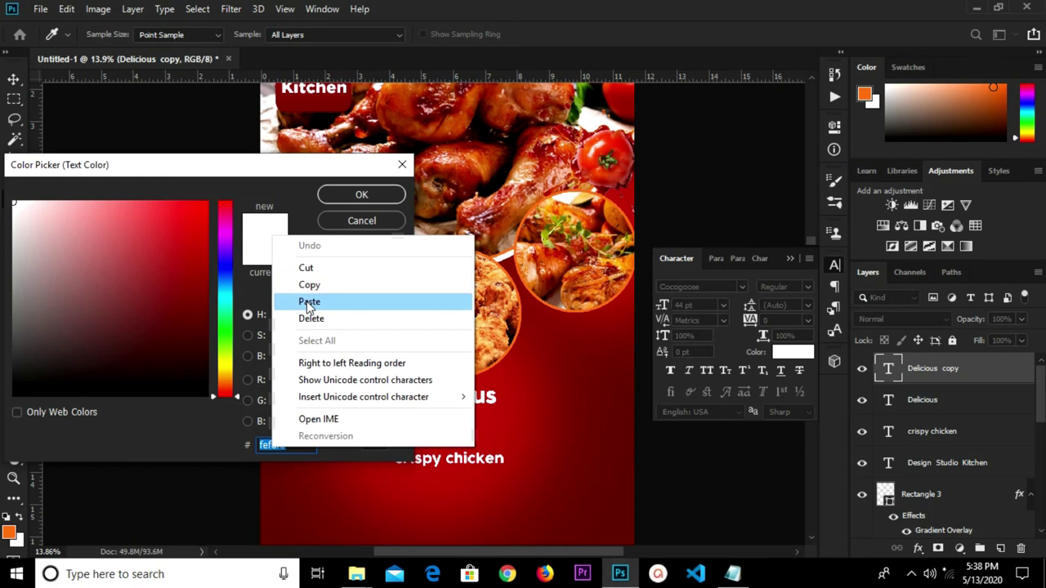
pyautogui.click(309, 302)
pyautogui.click(346, 200)
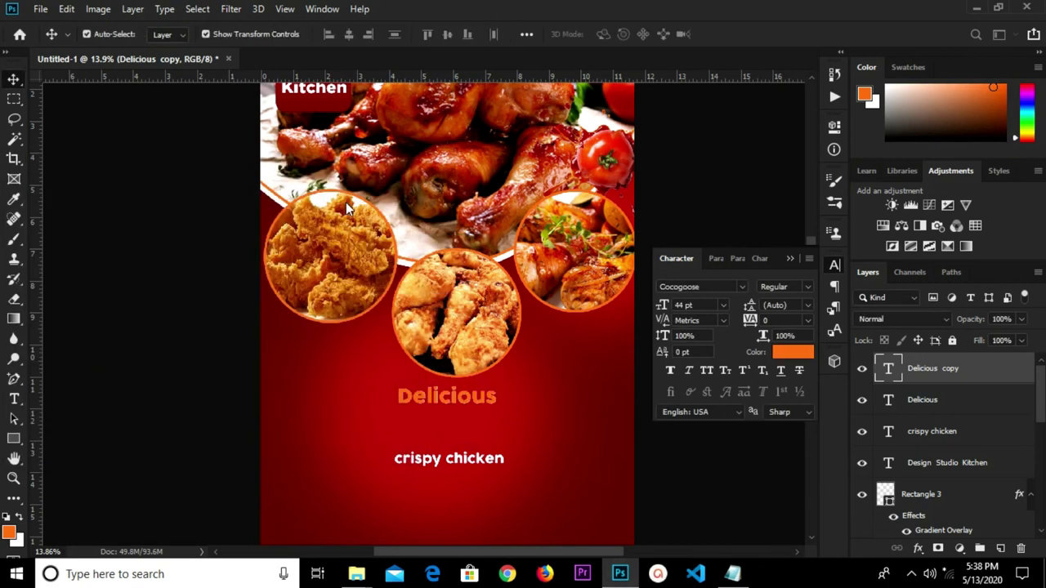
# Nudge the white Delicious layer sideways to create a shadow offset.
pyautogui.click(928, 403)
pyautogui.press('Right')
pyautogui.press('Right')
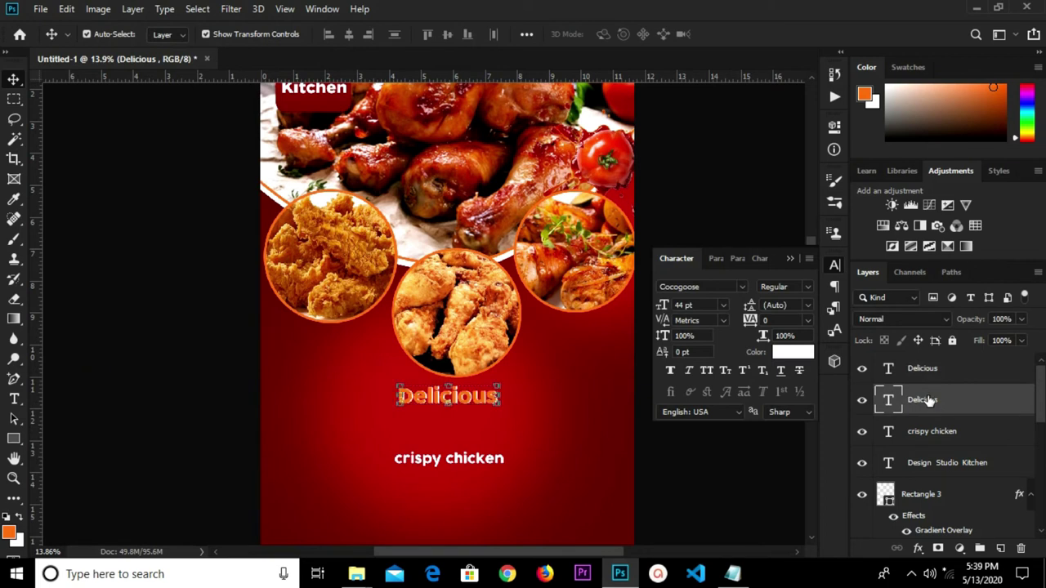
pyautogui.press('Left')
pyautogui.press('Left')
pyautogui.press('Left')
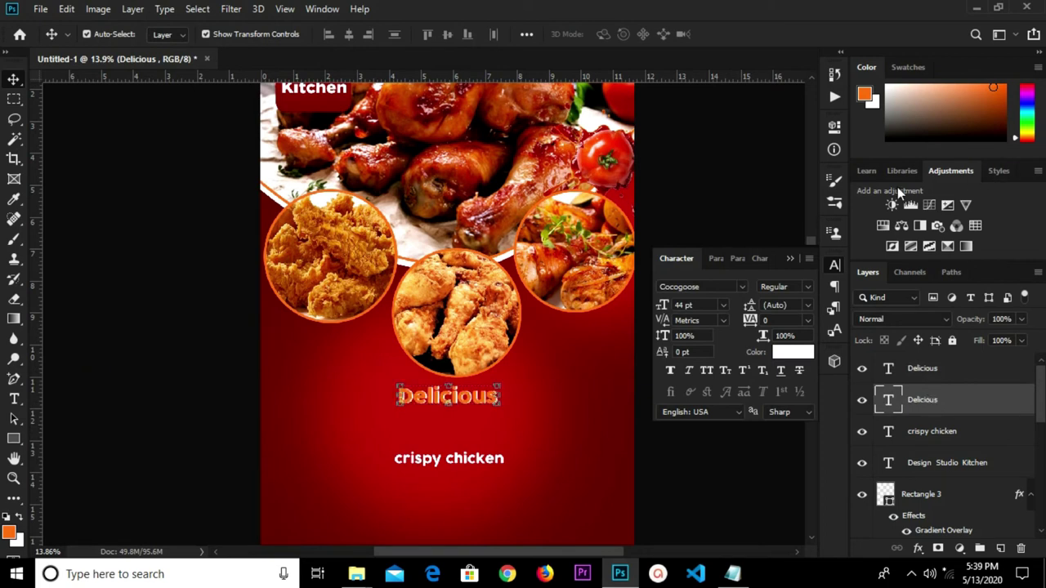
# Delete the word 'crispy' from the crispy chicken line, leaving only 'chicken'.
pyautogui.click(789, 259)
pyautogui.click(320, 483)
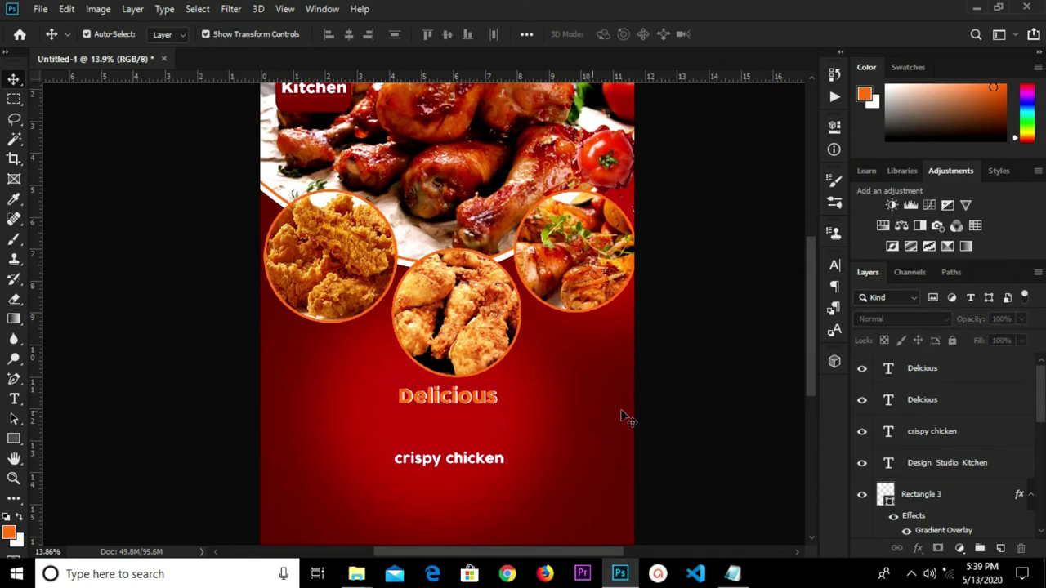
pyautogui.click(456, 464)
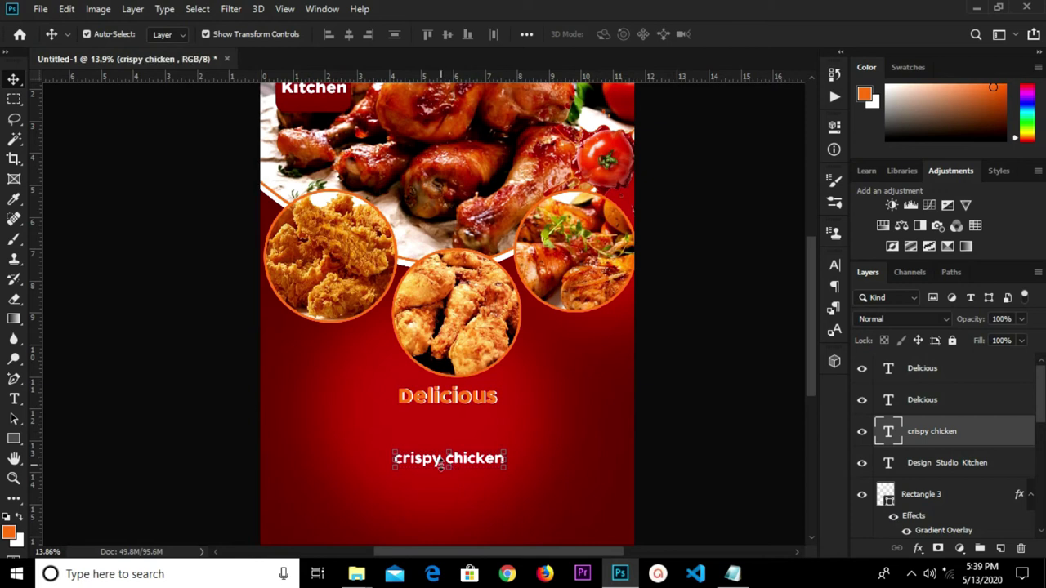
pyautogui.press('t')
pyautogui.moveTo(445, 458); pyautogui.dragTo(364, 458)
pyautogui.press('BackSpace')
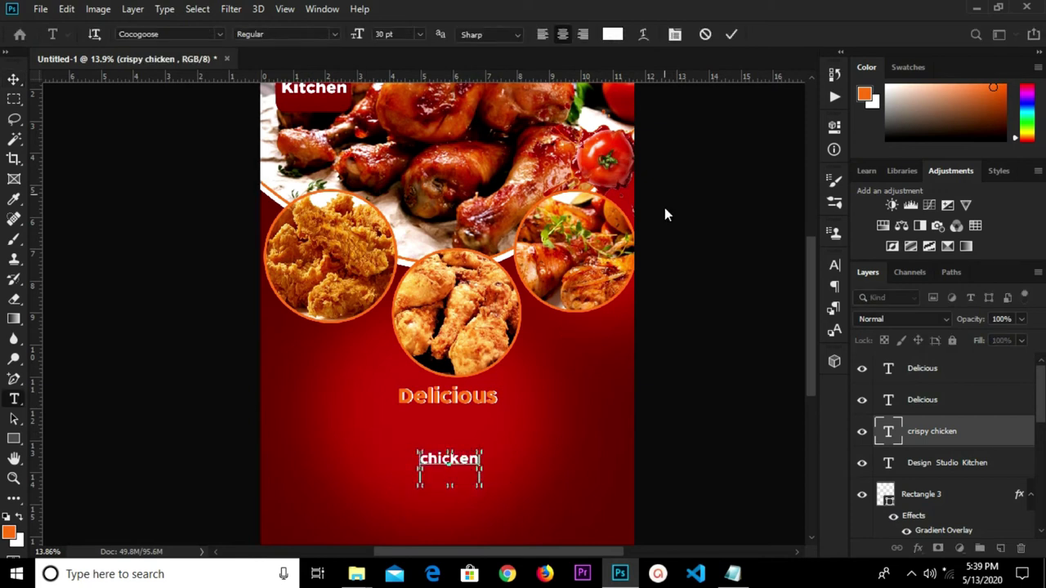
pyautogui.click(320, 439)
# Add a new text layer reading 'Crispy' with a capital C.
pyautogui.click(321, 442)
pyautogui.press('BackSpace')
pyautogui.write('crispy')
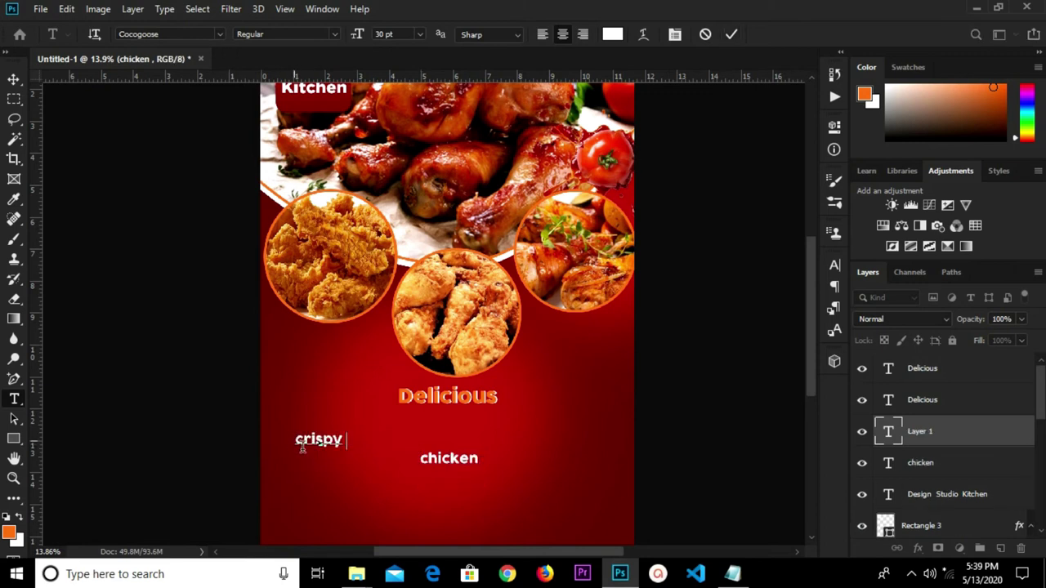
pyautogui.moveTo(305, 438); pyautogui.dragTo(292, 441)
pyautogui.press('Home')
pyautogui.press('Delete')
pyautogui.write('C')
pyautogui.click(14, 80)
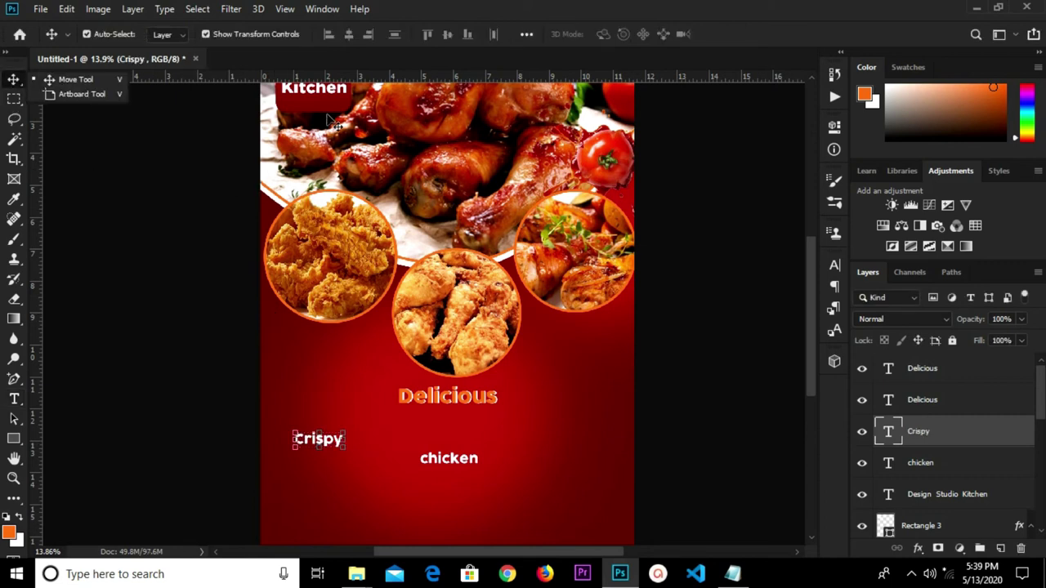
# Set Crispy to 72 pt and move it to the centre just below Delicious.
pyautogui.click(572, 424)
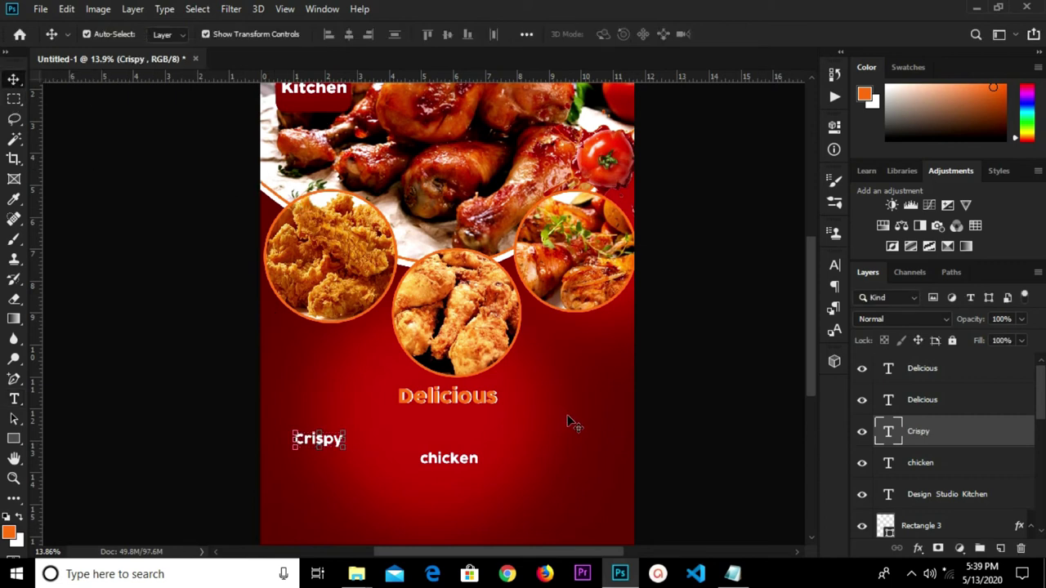
pyautogui.click(321, 442)
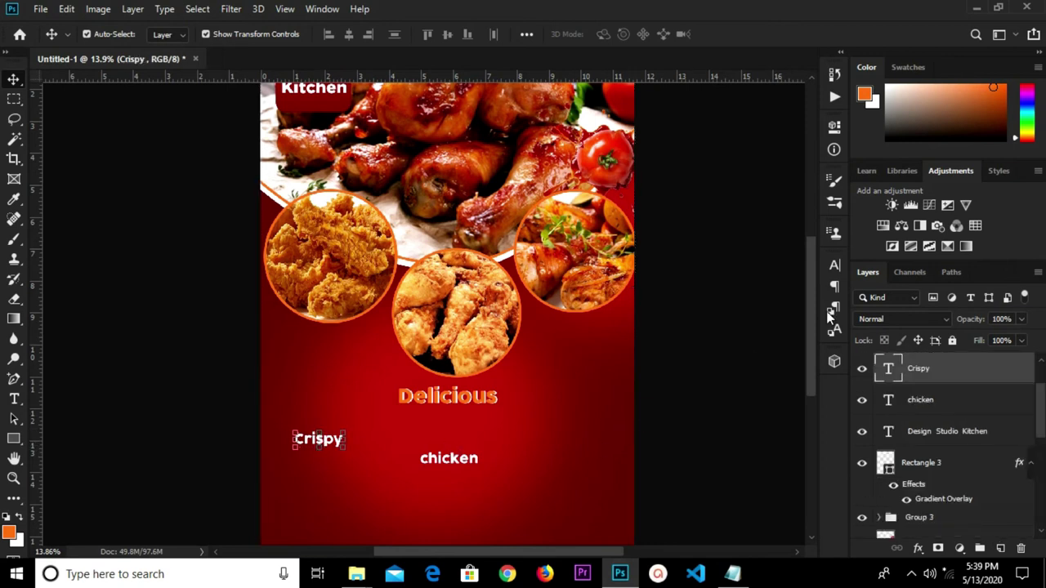
pyautogui.click(835, 265)
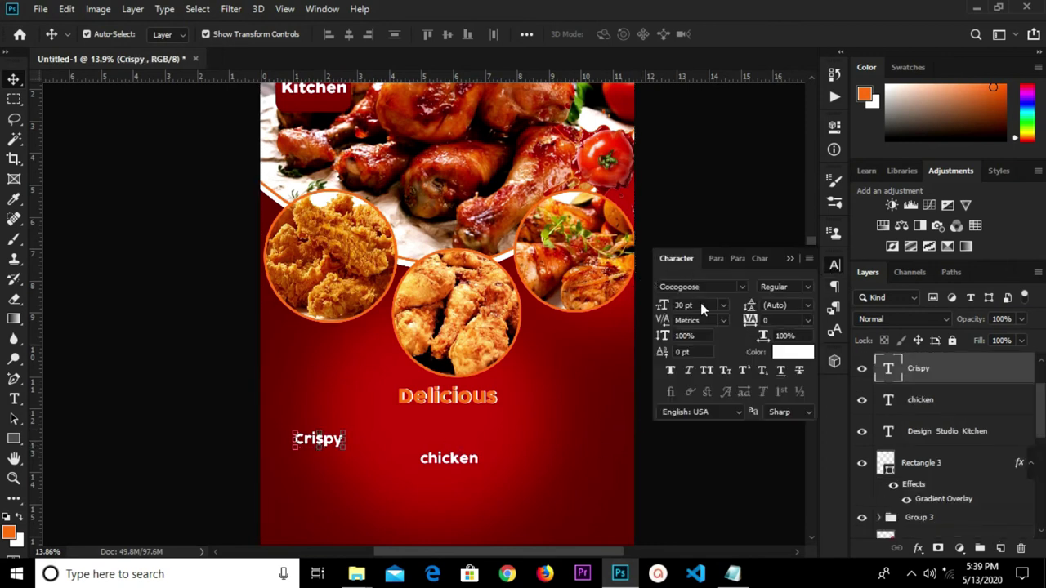
pyautogui.click(723, 306)
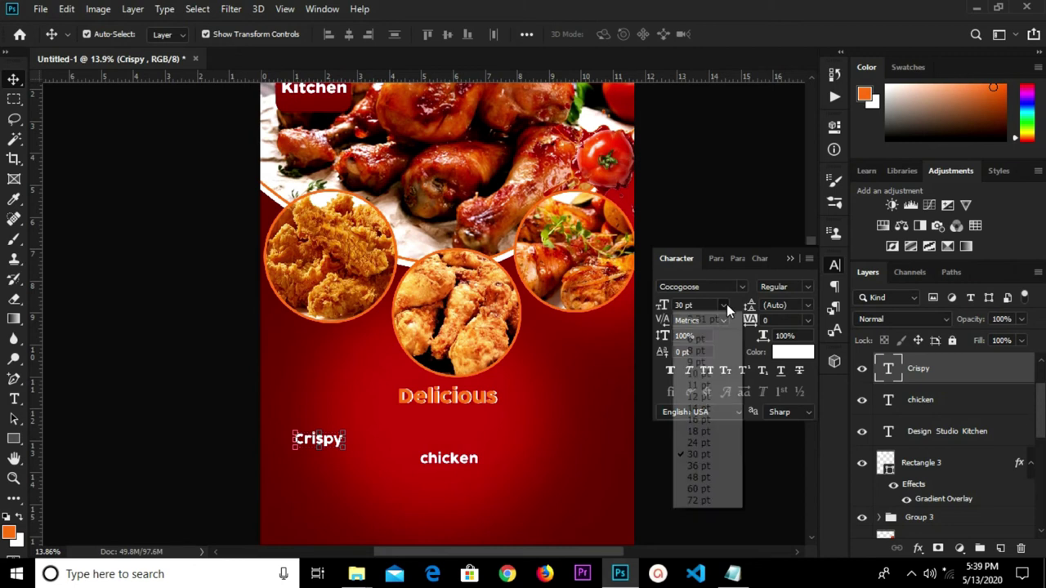
pyautogui.click(705, 500)
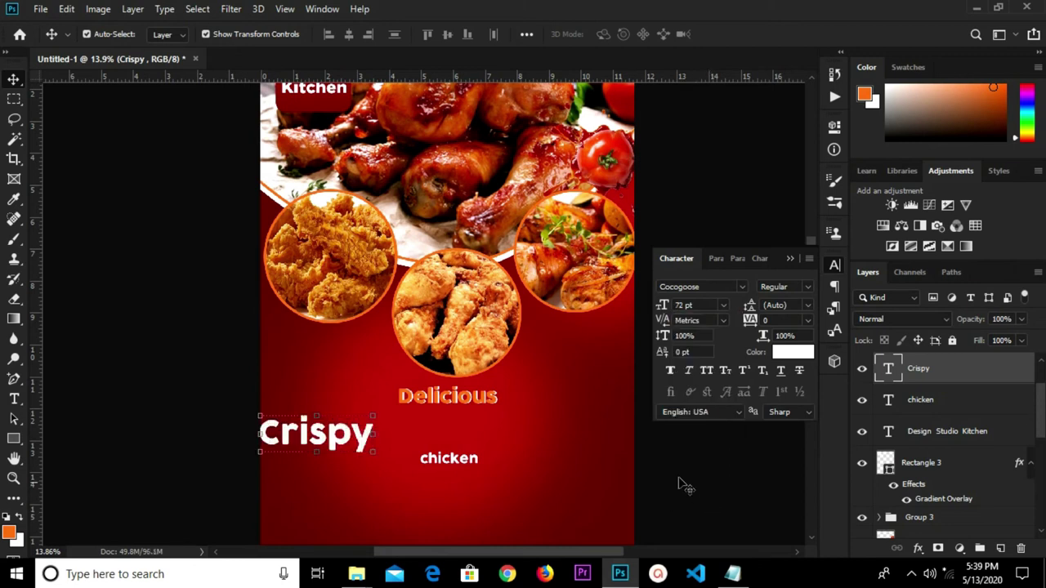
pyautogui.moveTo(302, 442); pyautogui.dragTo(458, 430)
# Change the Crispy font size to 80 pt, then select the chicken text.
pyautogui.moveTo(697, 304); pyautogui.dragTo(671, 306)
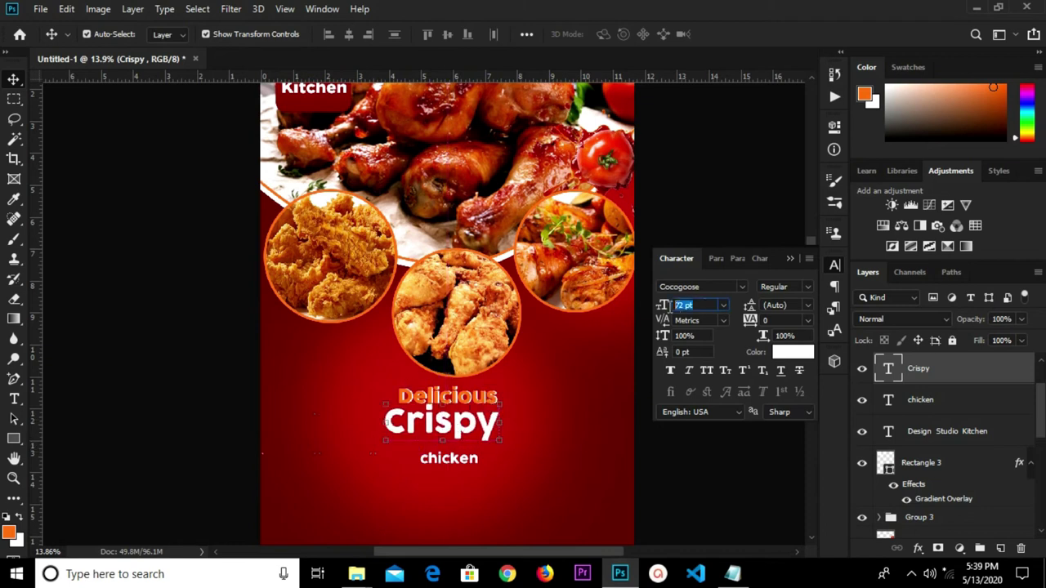
pyautogui.press('BackSpace')
pyautogui.write('80')
pyautogui.press('Return')
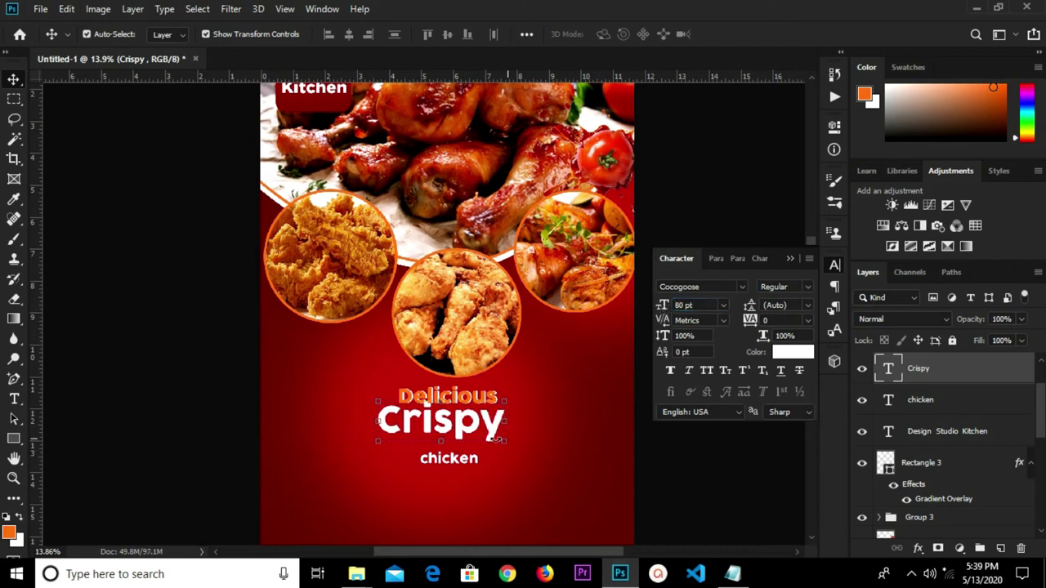
pyautogui.click(585, 451)
pyautogui.click(491, 434)
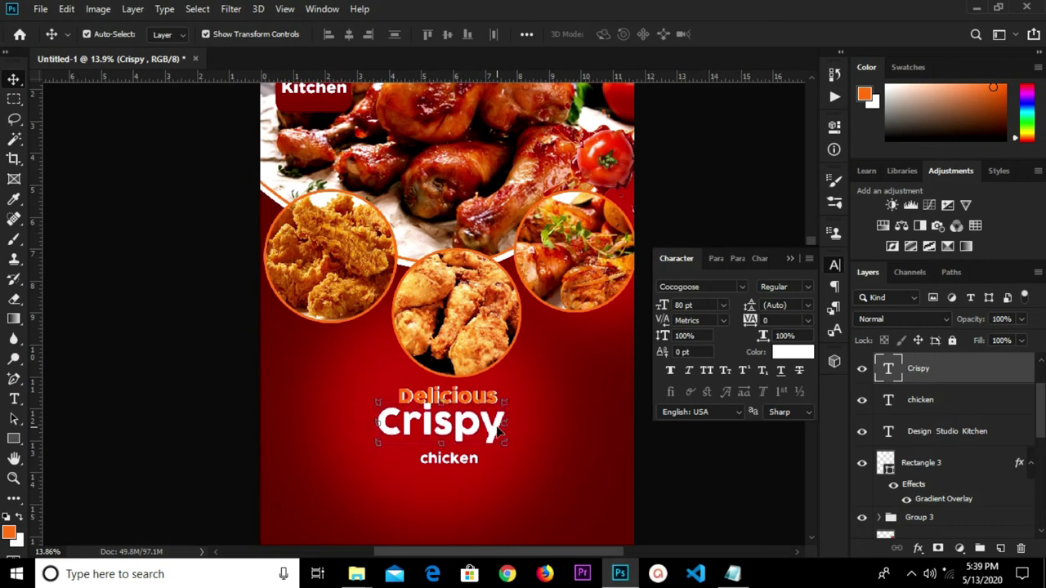
pyautogui.click(471, 464)
pyautogui.click(459, 462)
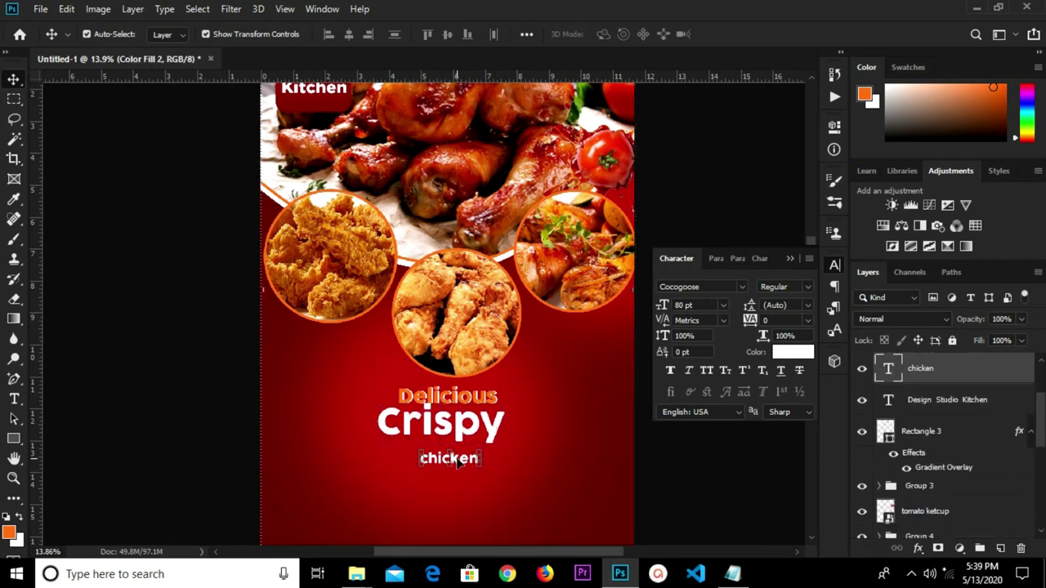
# Change the chicken line to Gotham Black at 60 pt.
pyautogui.click(727, 288)
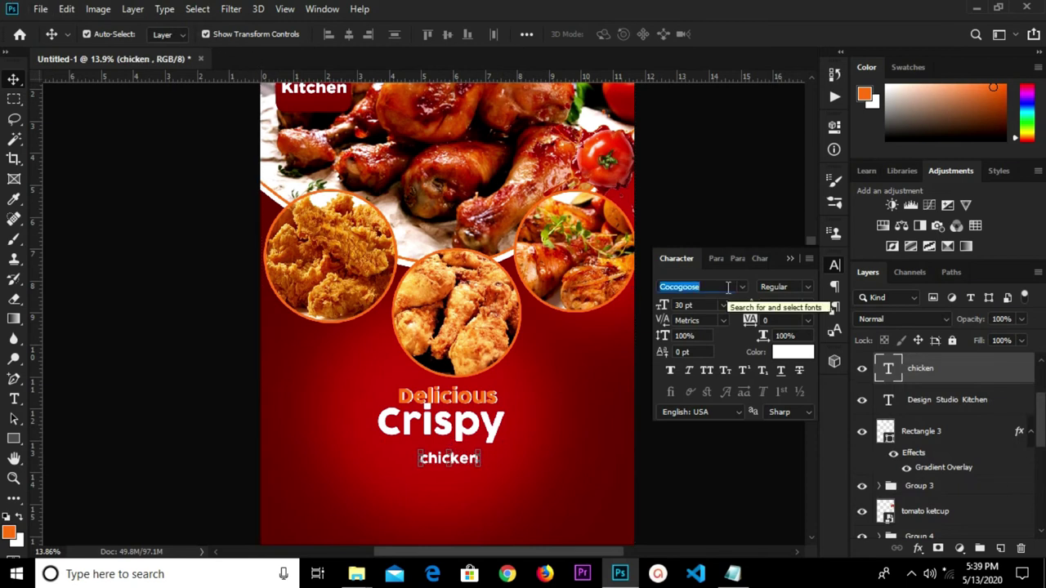
pyautogui.click(740, 287)
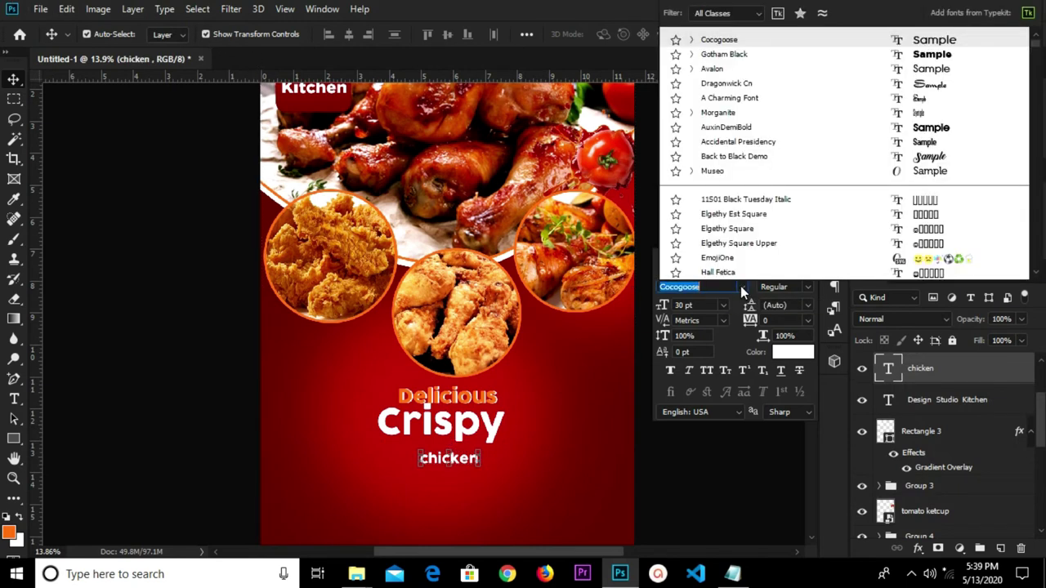
pyautogui.click(727, 54)
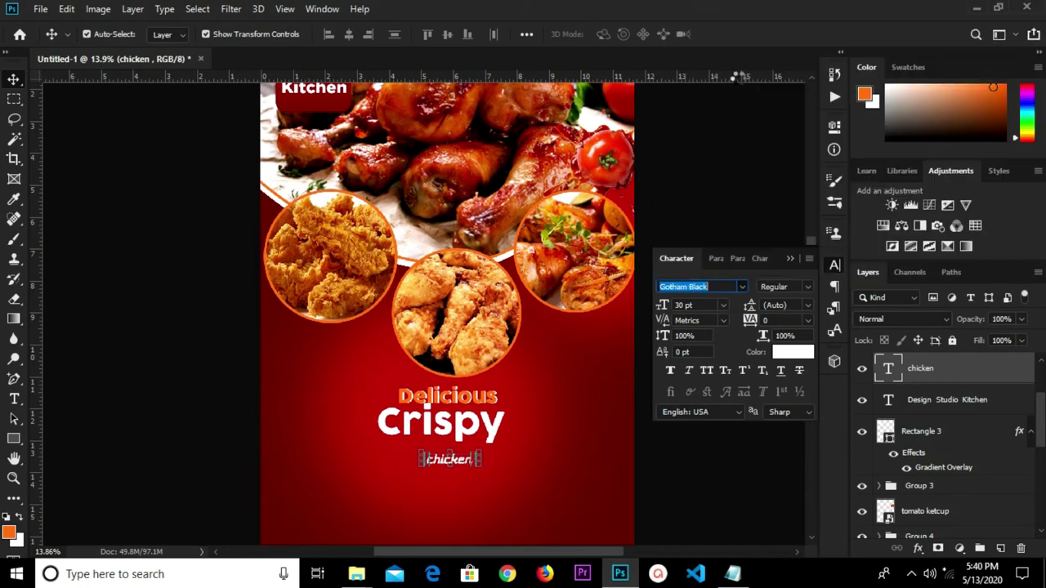
pyautogui.click(707, 305)
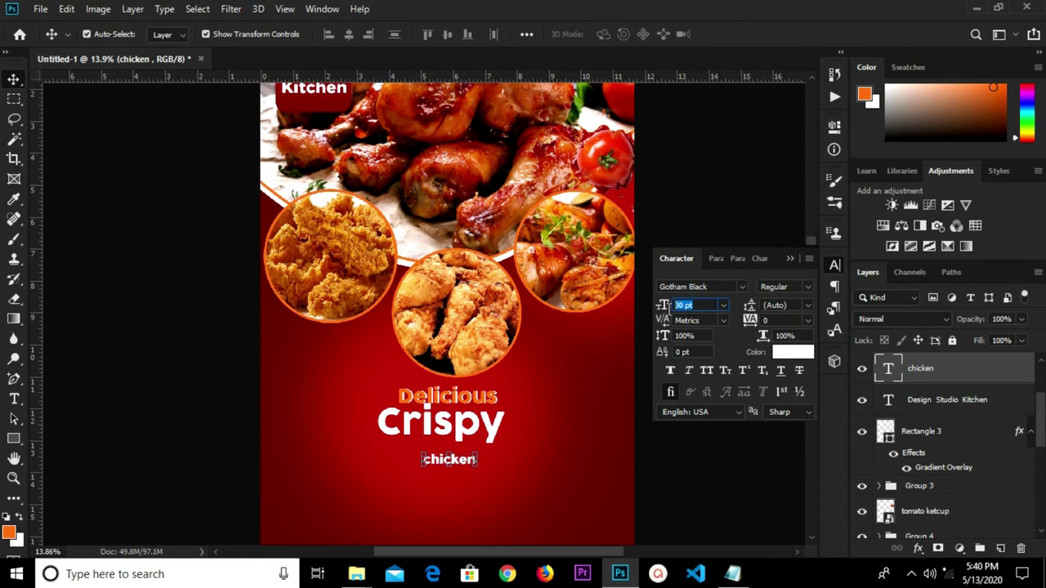
pyautogui.write('60')
pyautogui.press('Return')
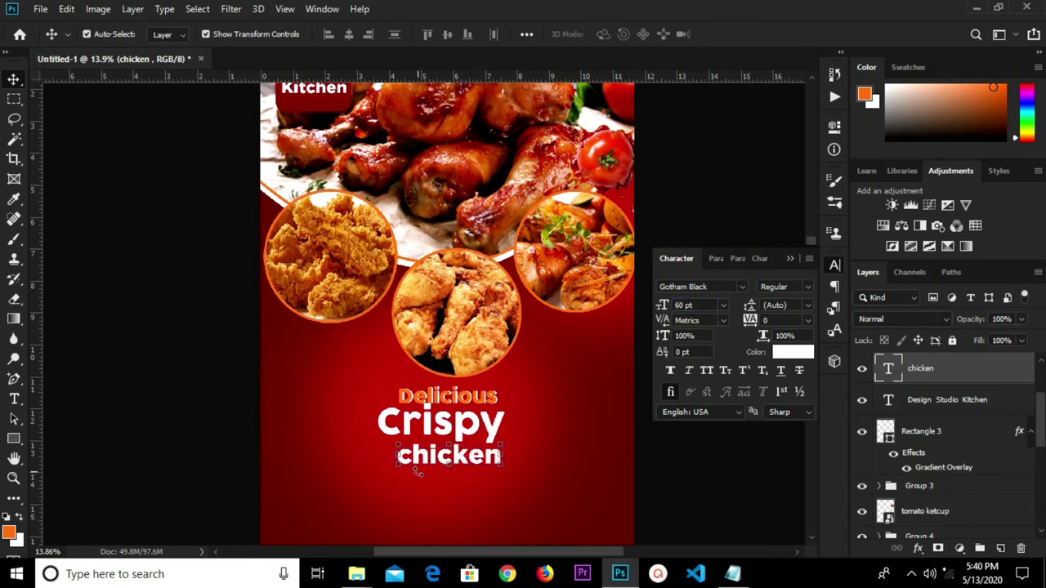
# Capitalise the first letter so the line reads 'Chicken'.
pyautogui.doubleClick(409, 455)
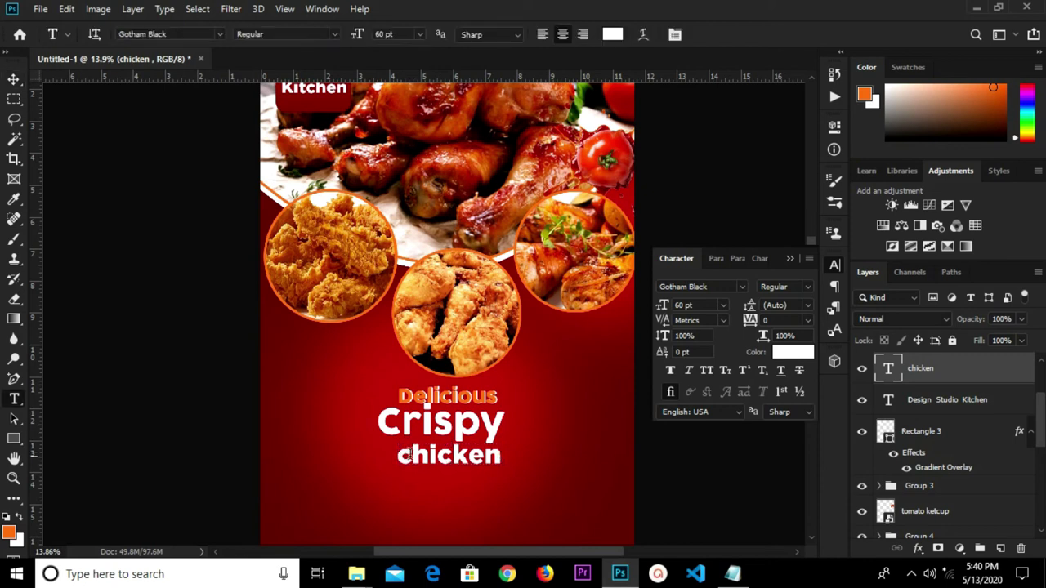
pyautogui.hotkey('shift', 'Left')
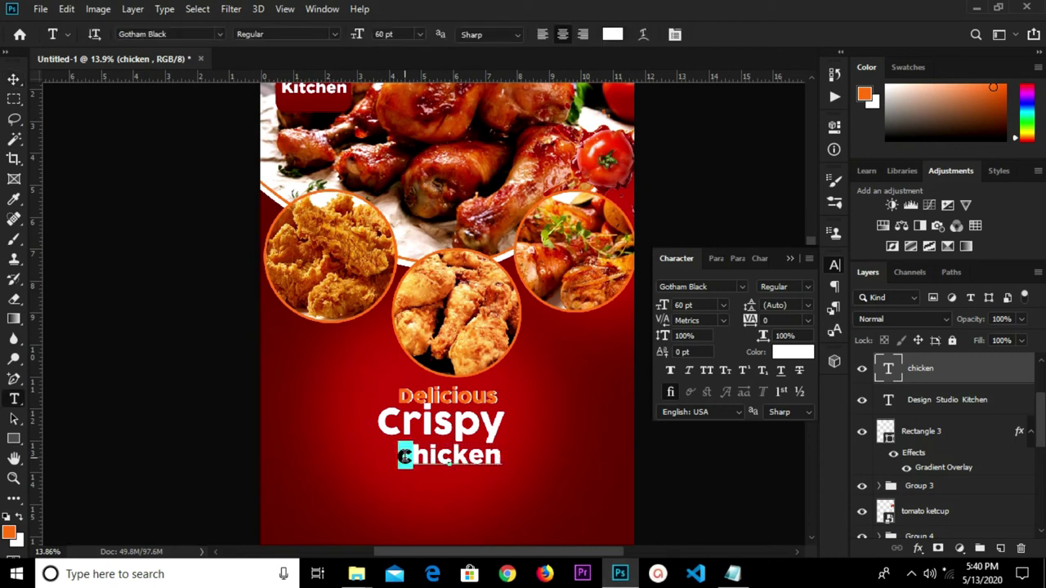
pyautogui.write('C')
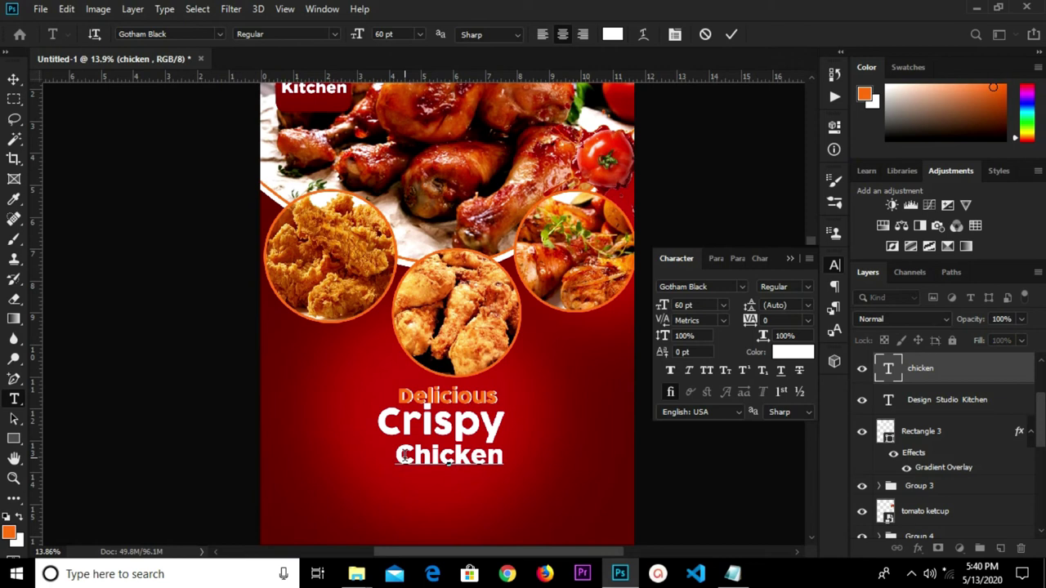
pyautogui.click(732, 34)
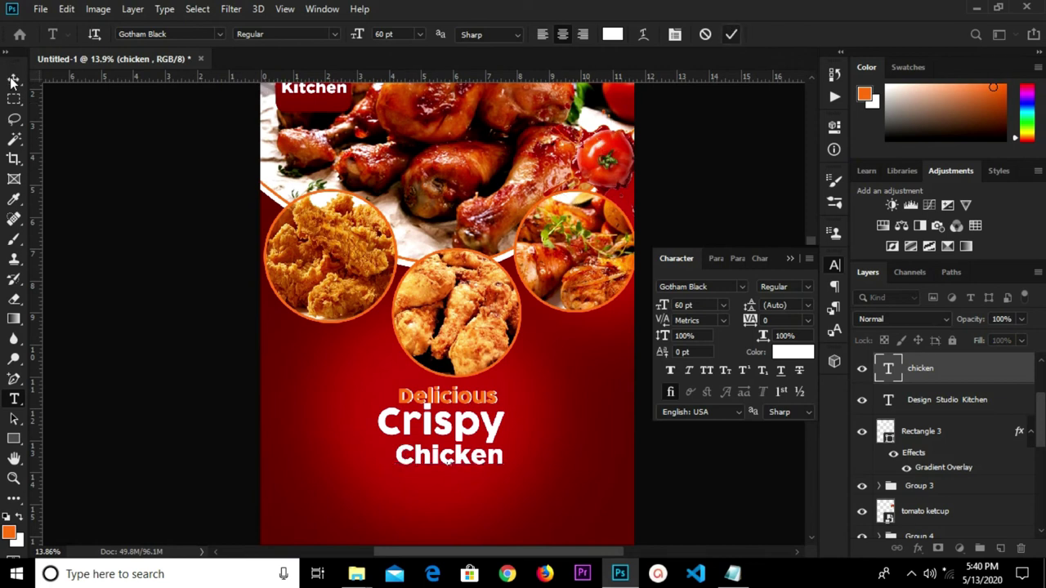
pyautogui.click(13, 79)
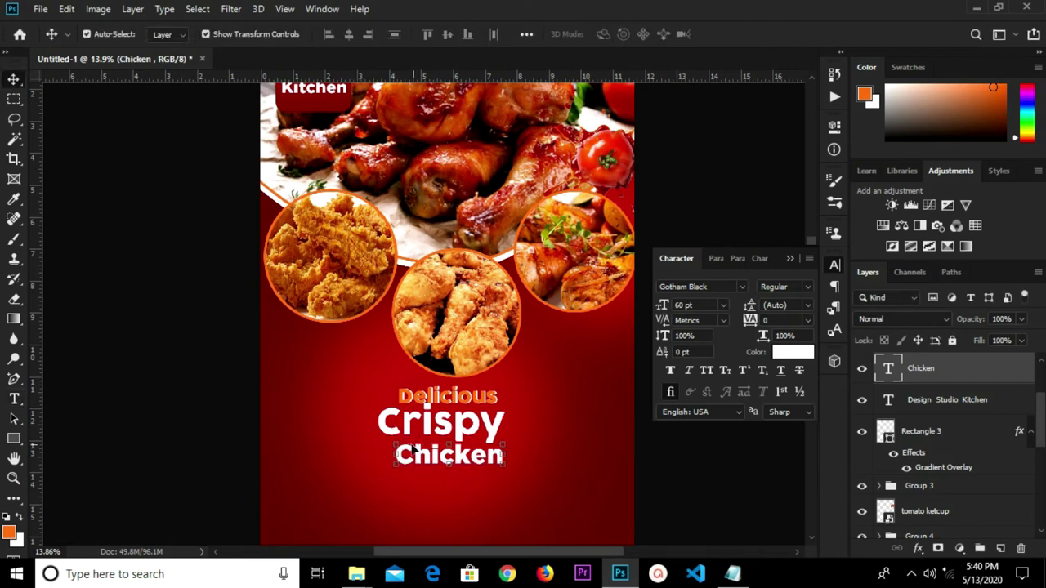
# Scale Chicken to about 108% and nudge it left to centre it.
pyautogui.hotkey('ctrl', 't')
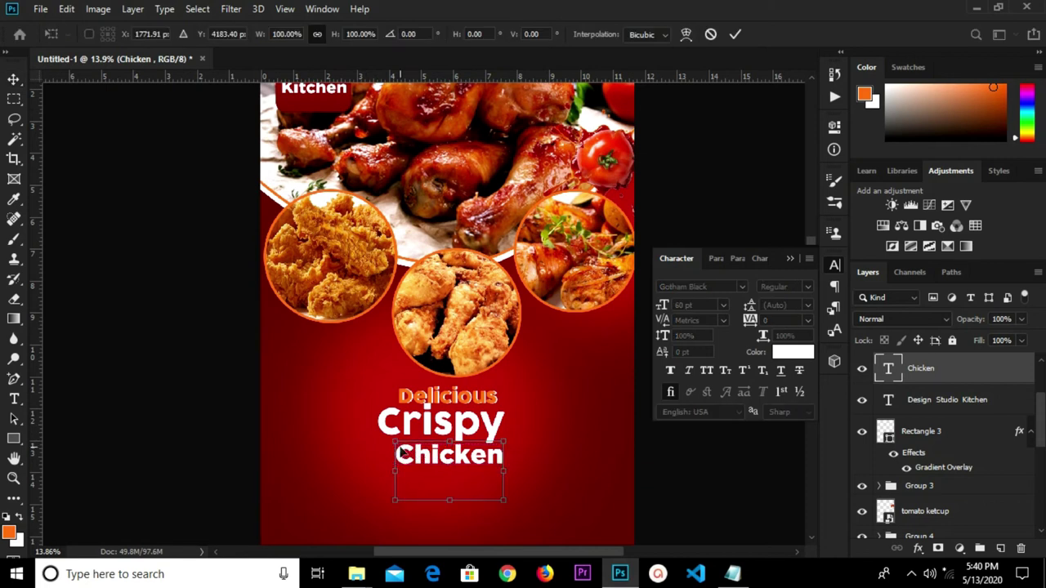
pyautogui.moveTo(394, 441); pyautogui.dragTo(387, 435)
pyautogui.click(734, 33)
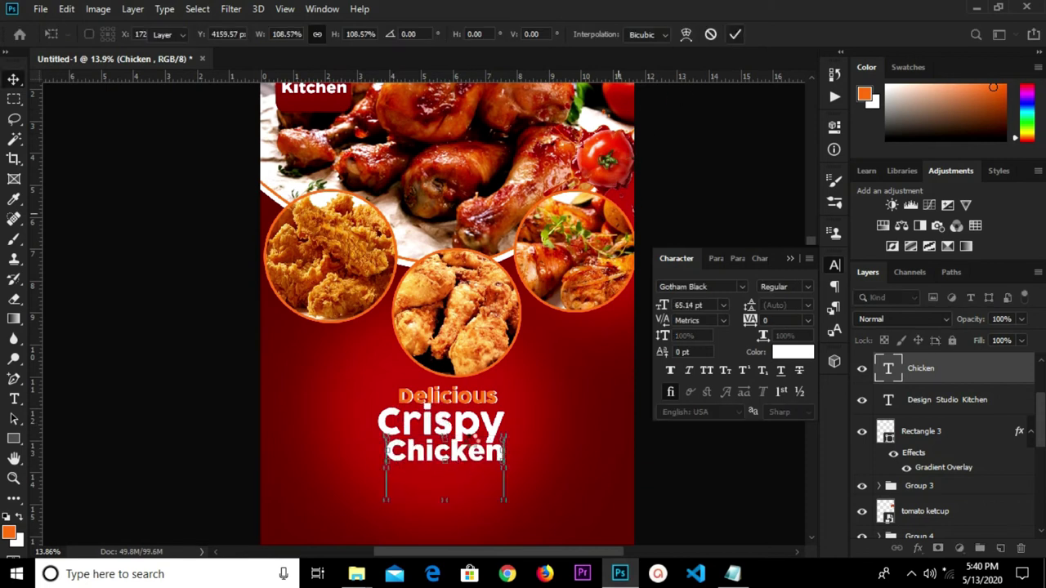
pyautogui.moveTo(459, 459); pyautogui.dragTo(445, 456)
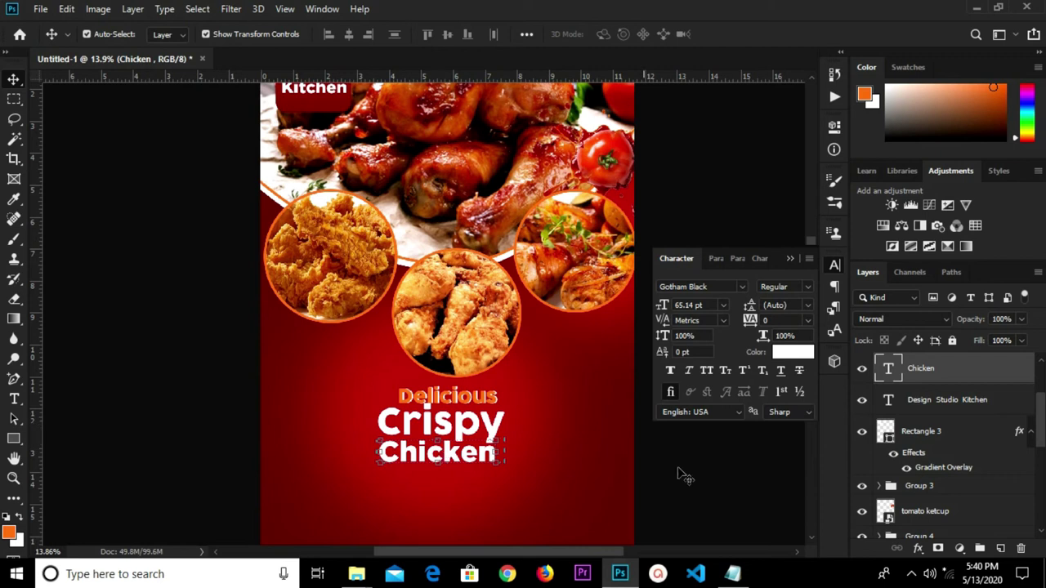
pyautogui.click(712, 488)
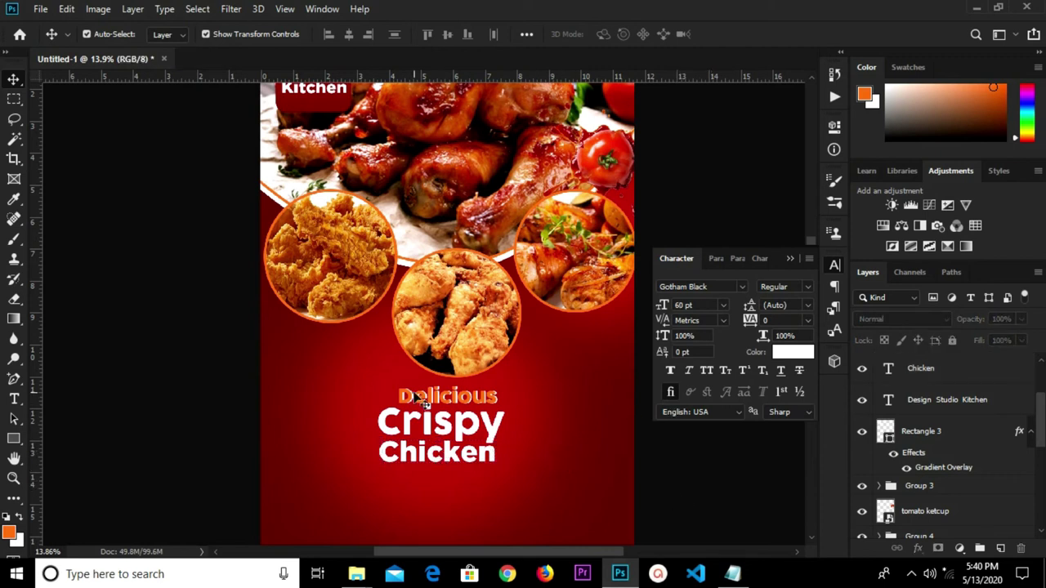
# Nudge Crispy slightly right and enlarge Chicken again to about 110%.
pyautogui.click(470, 439)
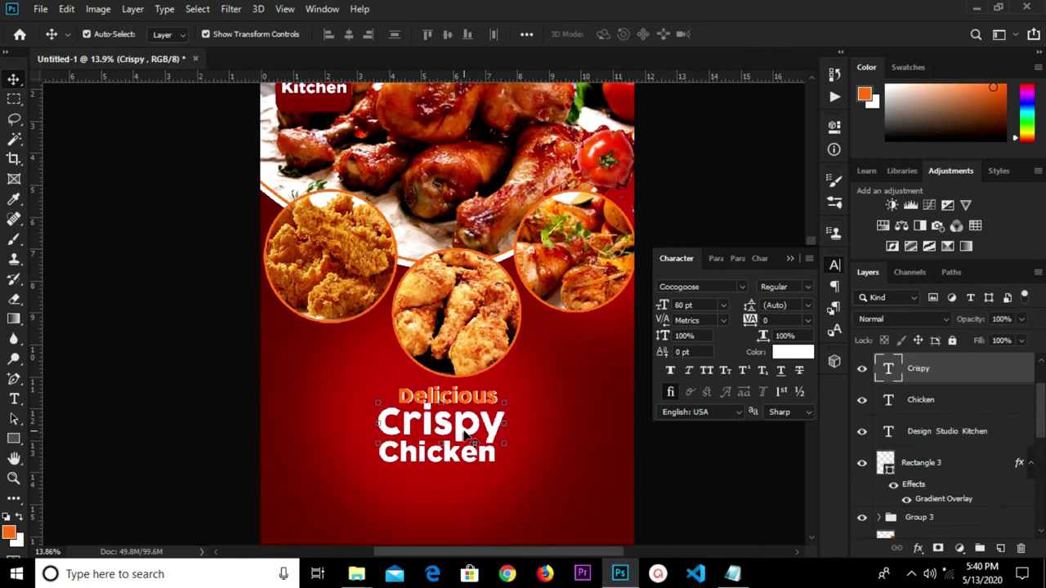
pyautogui.moveTo(464, 437); pyautogui.dragTo(469, 438)
pyautogui.click(492, 458)
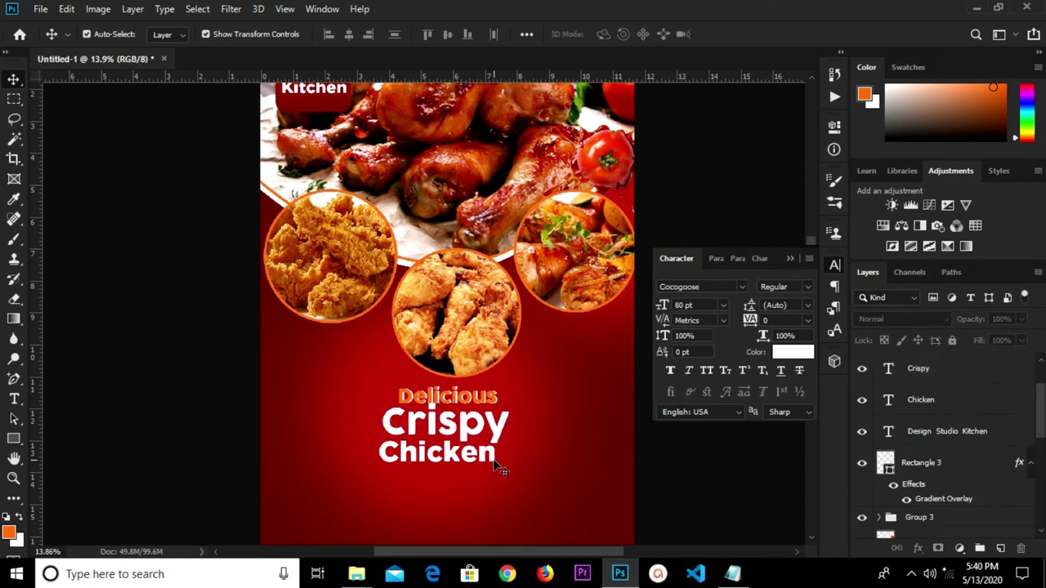
pyautogui.hotkey('ctrl', 't')
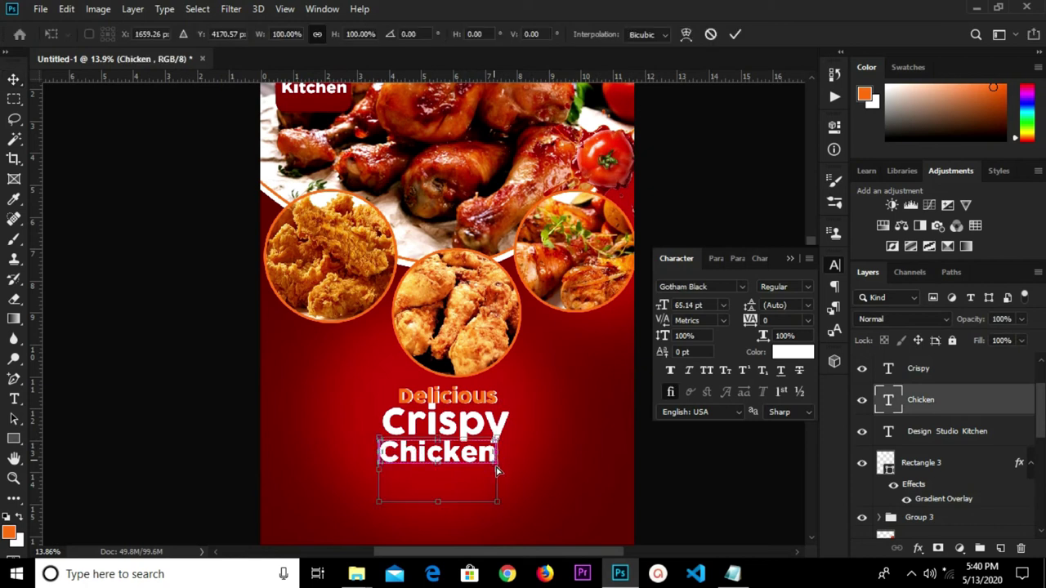
pyautogui.scroll(1, 499, 464)
pyautogui.moveTo(499, 509); pyautogui.dragTo(511, 514)
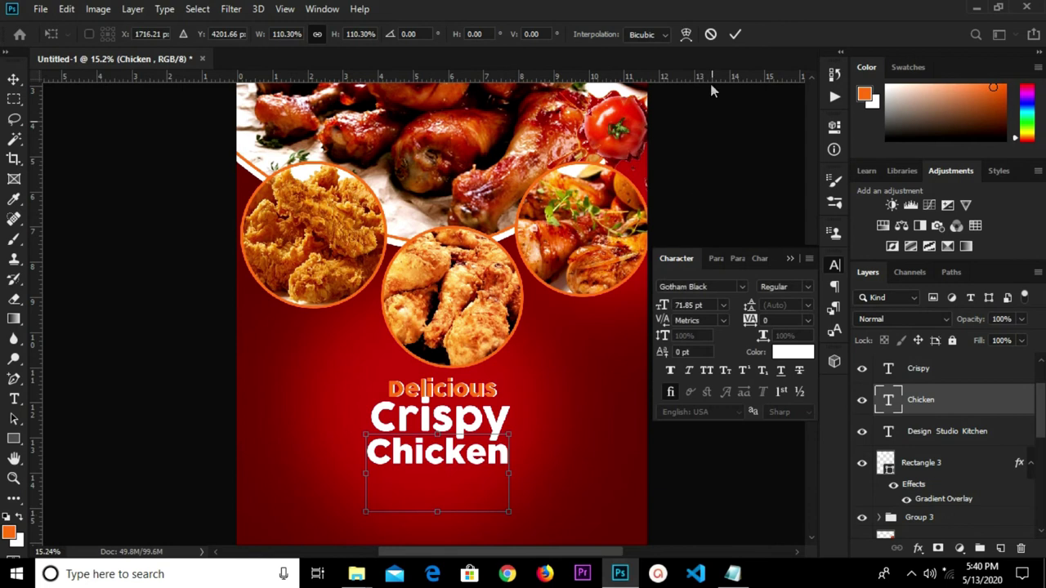
pyautogui.click(737, 35)
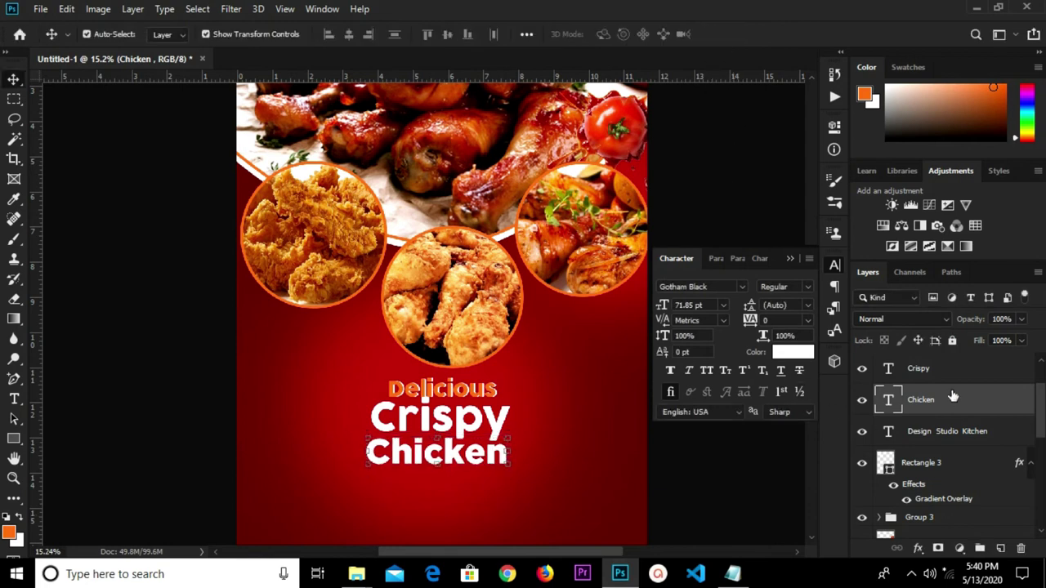
pyautogui.scroll(1, 953, 398)
pyautogui.scroll(1, 946, 446)
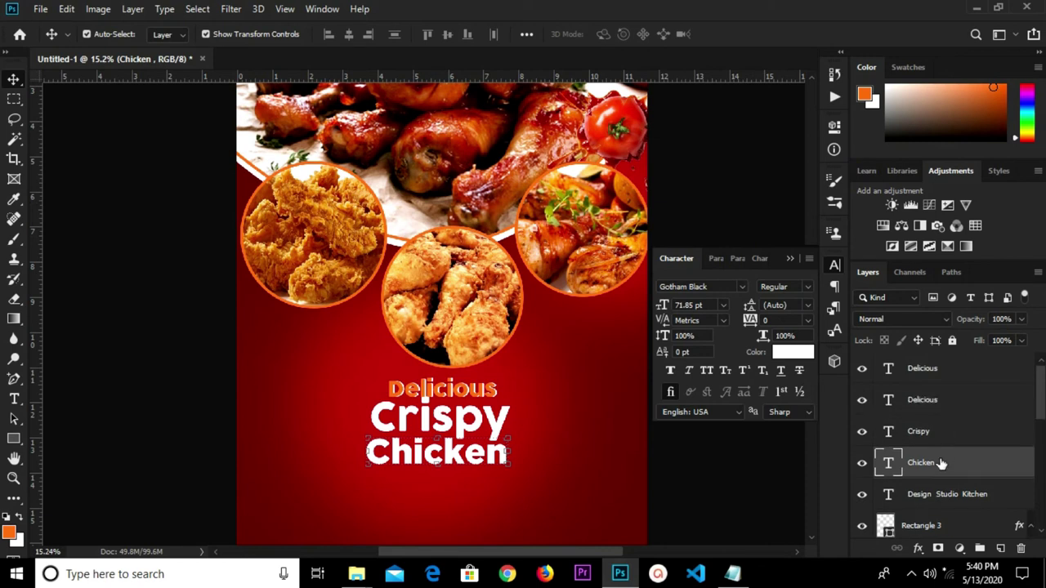
# Group the four headline text layers and scale the group up to about 111%.
pyautogui.keyDown('shift'); pyautogui.click(934, 371); pyautogui.keyUp('shift')
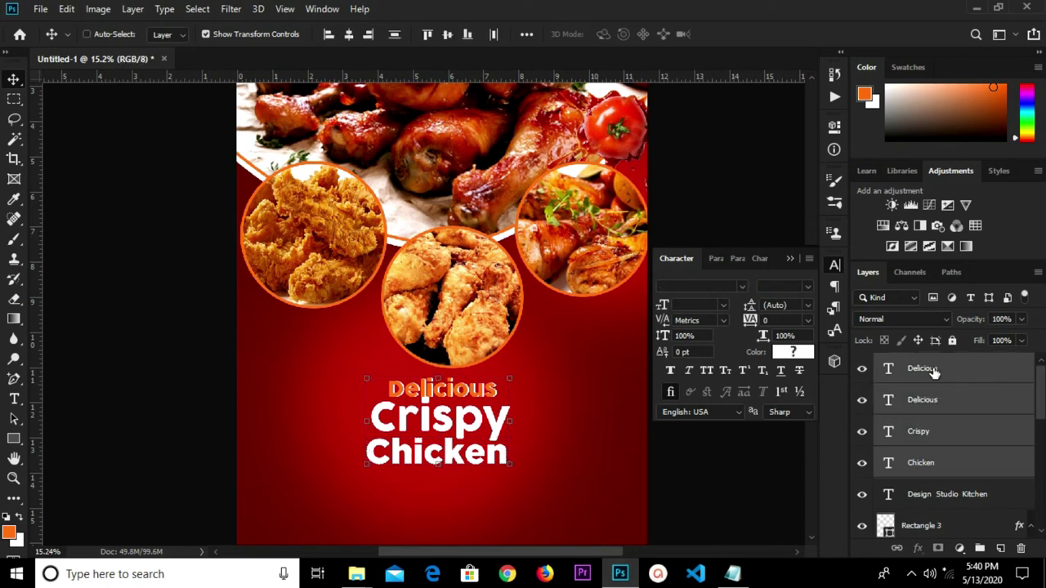
pyautogui.hotkey('ctrl', 'g')
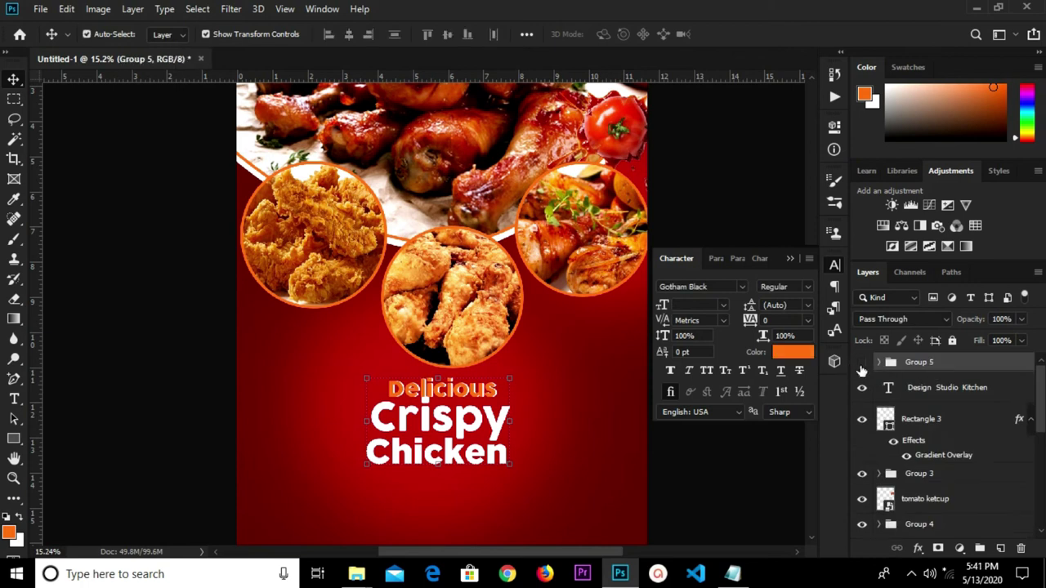
pyautogui.click(861, 369)
pyautogui.click(861, 369)
pyautogui.press('ctrl')
pyautogui.moveTo(510, 376); pyautogui.dragTo(523, 357)
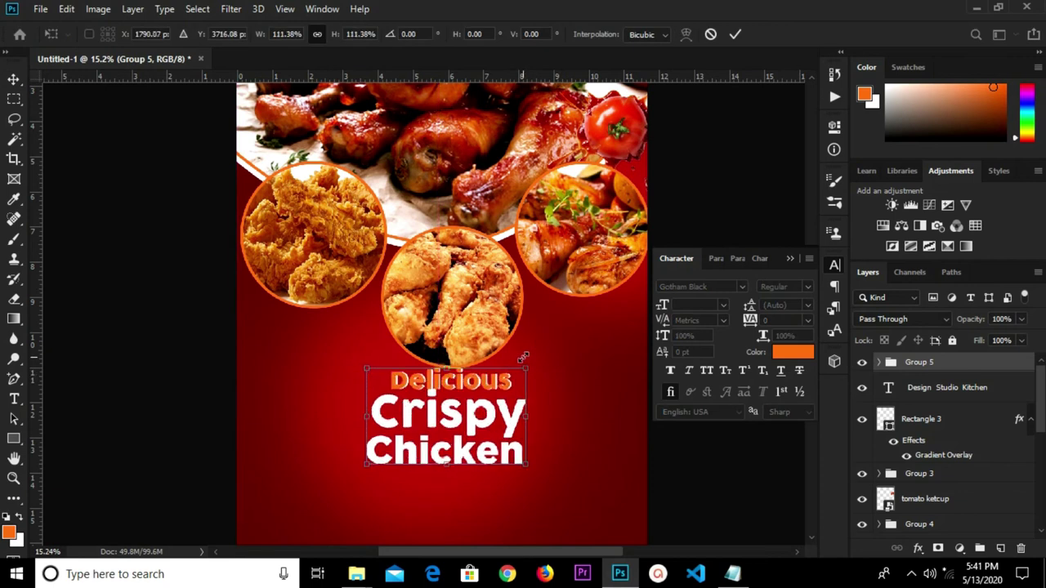
pyautogui.click(735, 35)
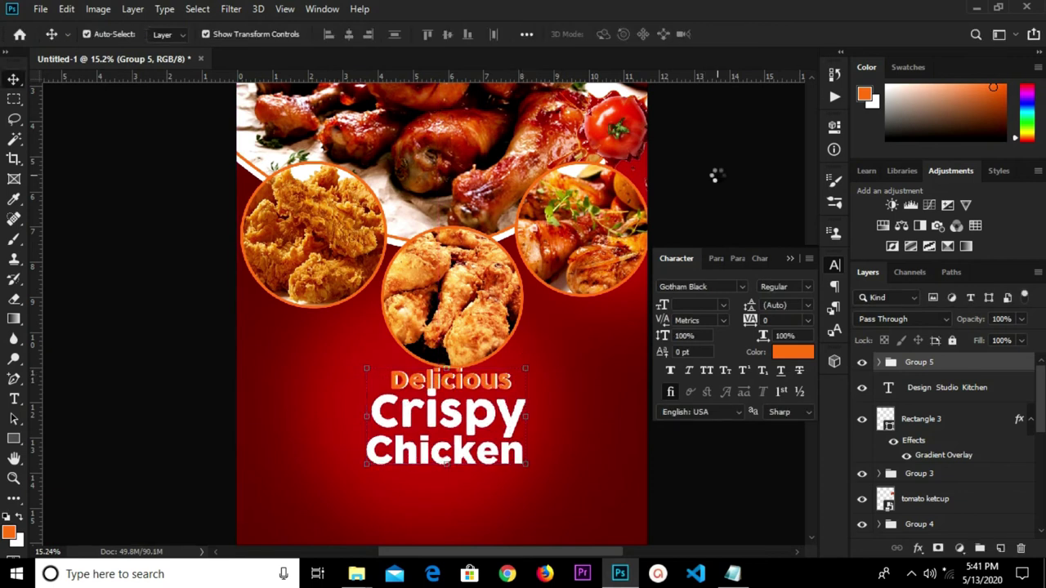
# Centre the headline group horizontally on the flyer using Select All and Align horizontal centers.
pyautogui.hotkey('ctrl', 'a')
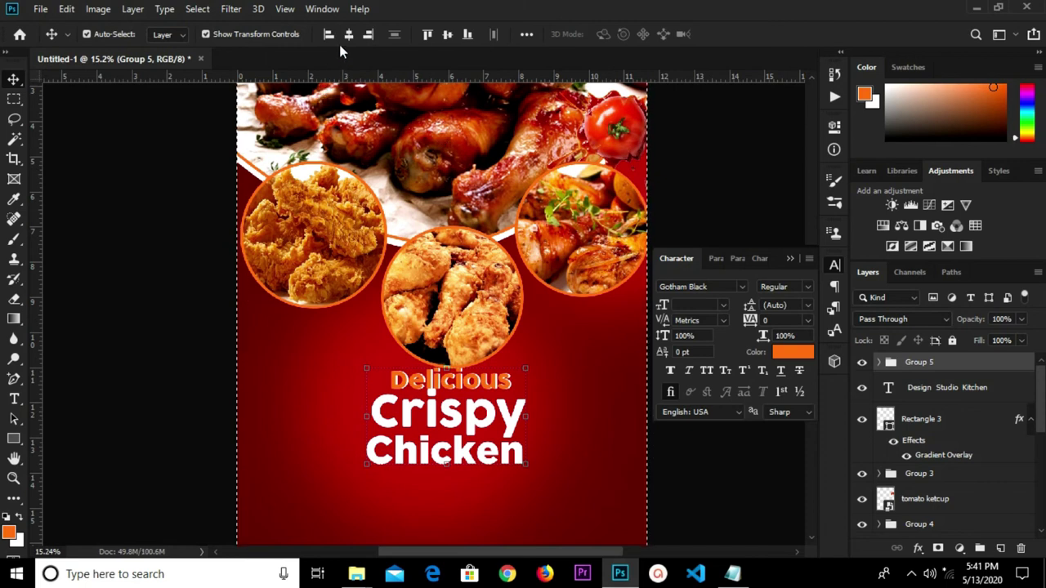
pyautogui.click(347, 37)
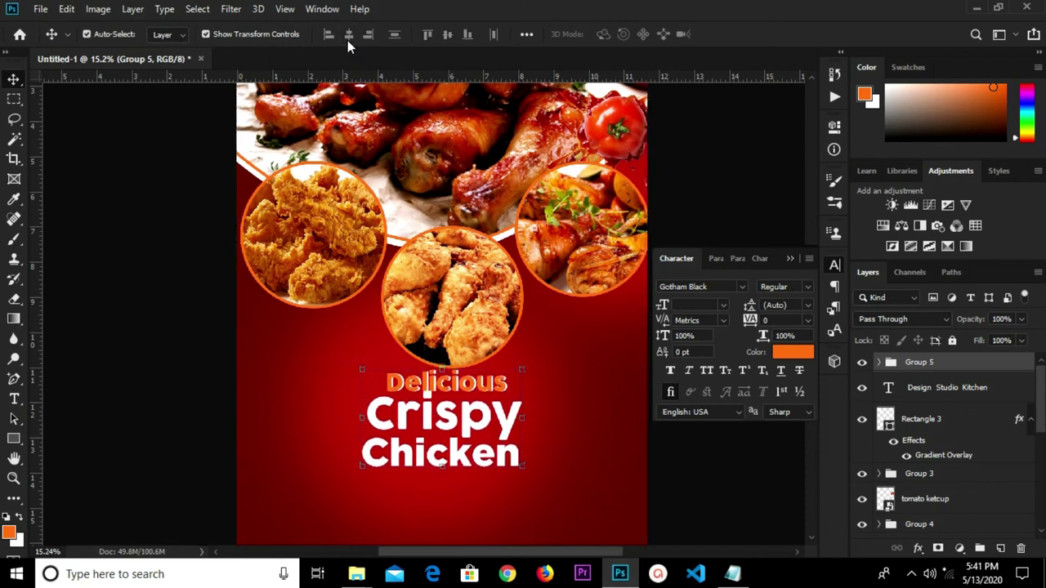
pyautogui.click(234, 311)
pyautogui.keyDown('alt'); pyautogui.scroll(-1, 234, 311); pyautogui.keyUp('alt')
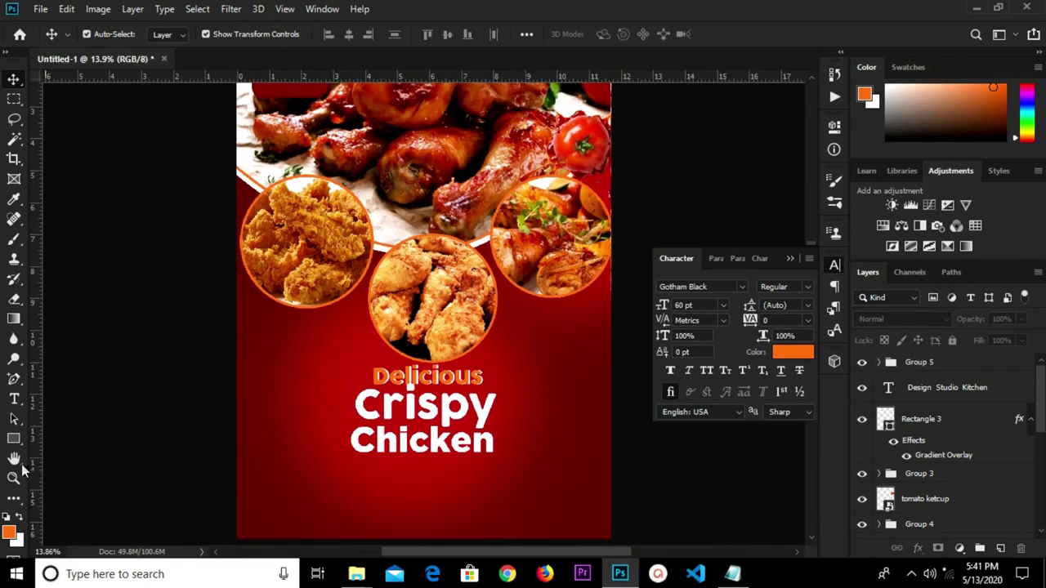
pyautogui.click(9, 439)
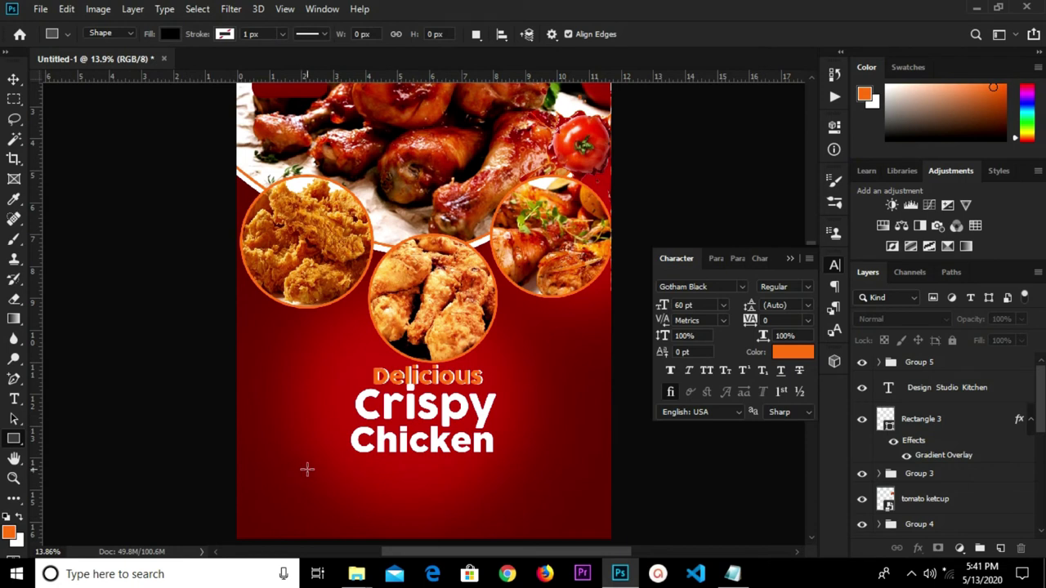
# Draw a bar under the Chicken headline with 51 px rounded corners and a white fill.
pyautogui.keyDown('alt'); pyautogui.scroll(-1, 344, 470); pyautogui.keyUp('alt')
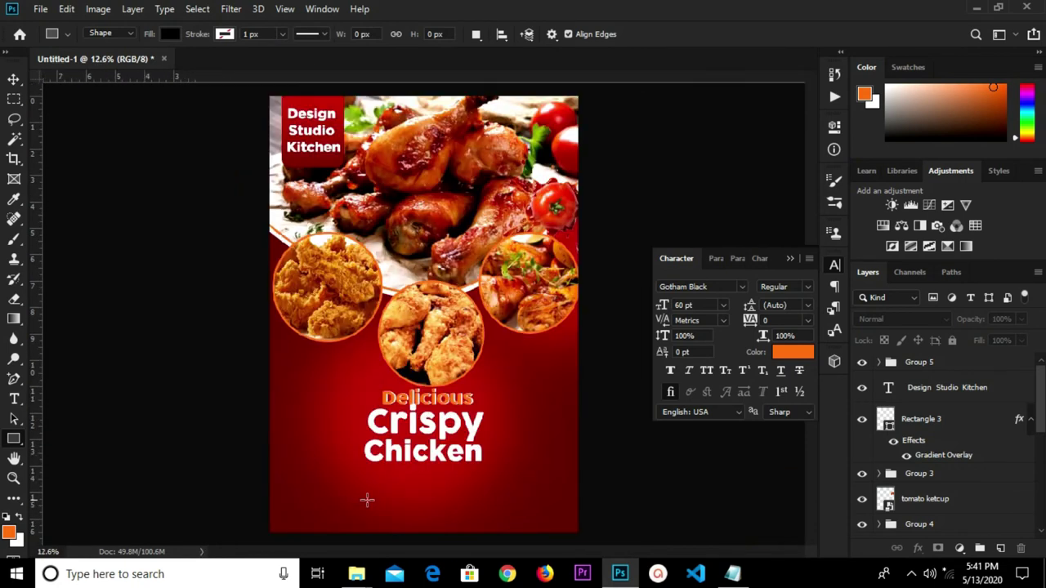
pyautogui.keyDown('alt'); pyautogui.scroll(1, 367, 497); pyautogui.keyUp('alt')
pyautogui.keyDown('alt'); pyautogui.scroll(1, 367, 500); pyautogui.keyUp('alt')
pyautogui.moveTo(325, 464); pyautogui.dragTo(543, 481)
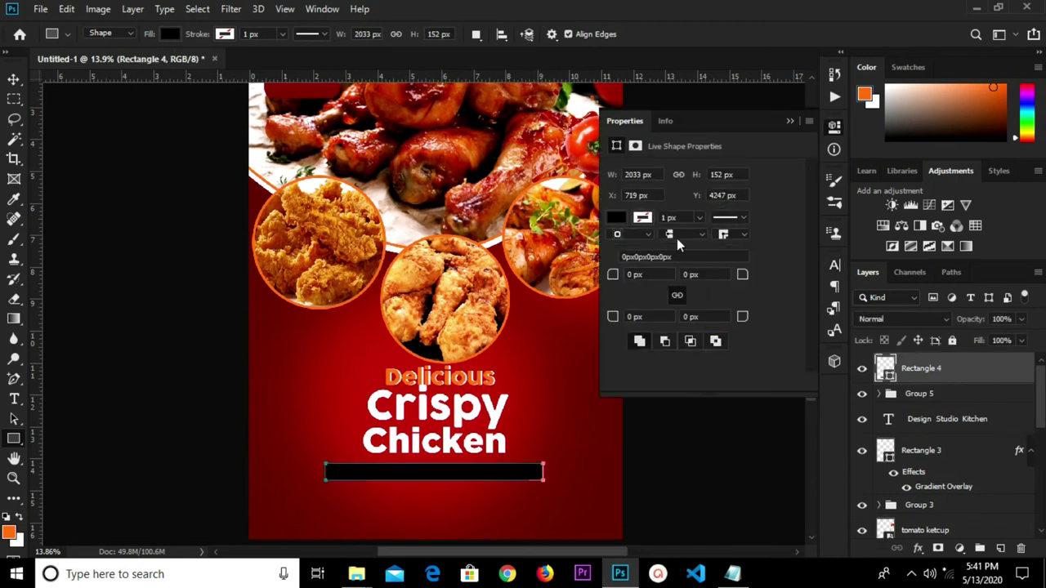
pyautogui.moveTo(741, 279); pyautogui.dragTo(785, 278)
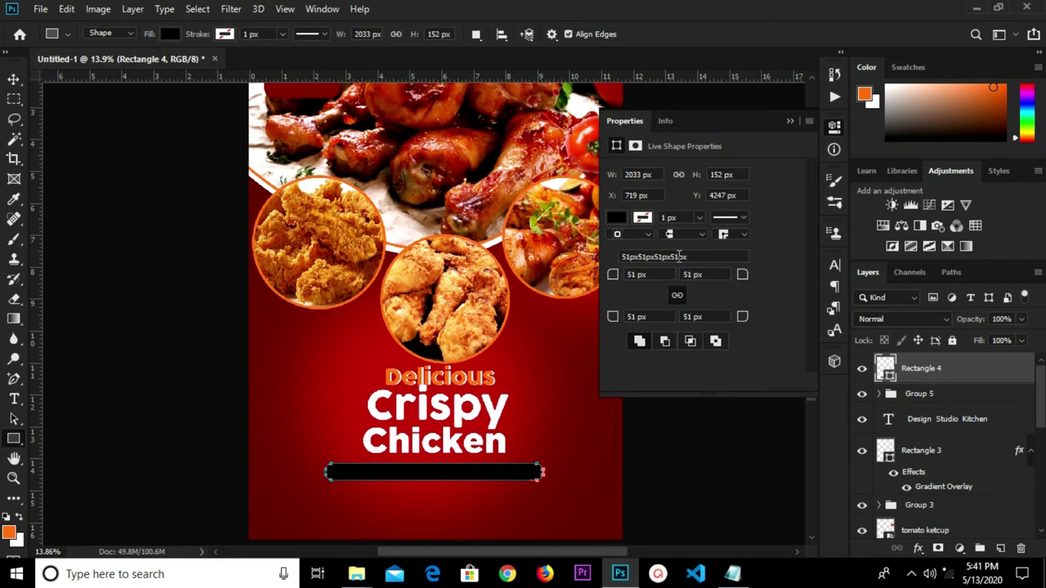
pyautogui.click(617, 219)
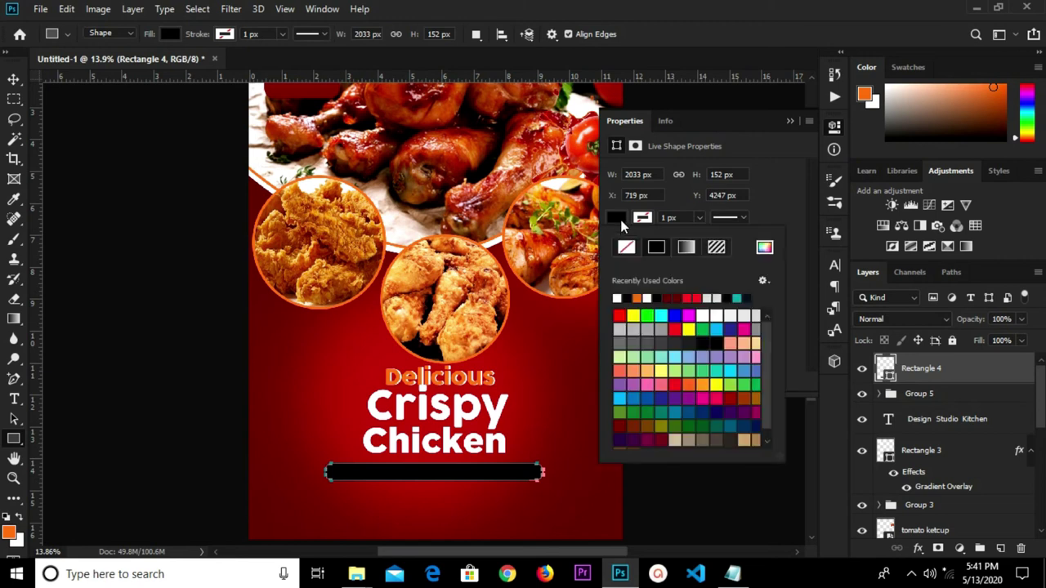
pyautogui.click(617, 298)
pyautogui.click(790, 120)
pyautogui.click(790, 120)
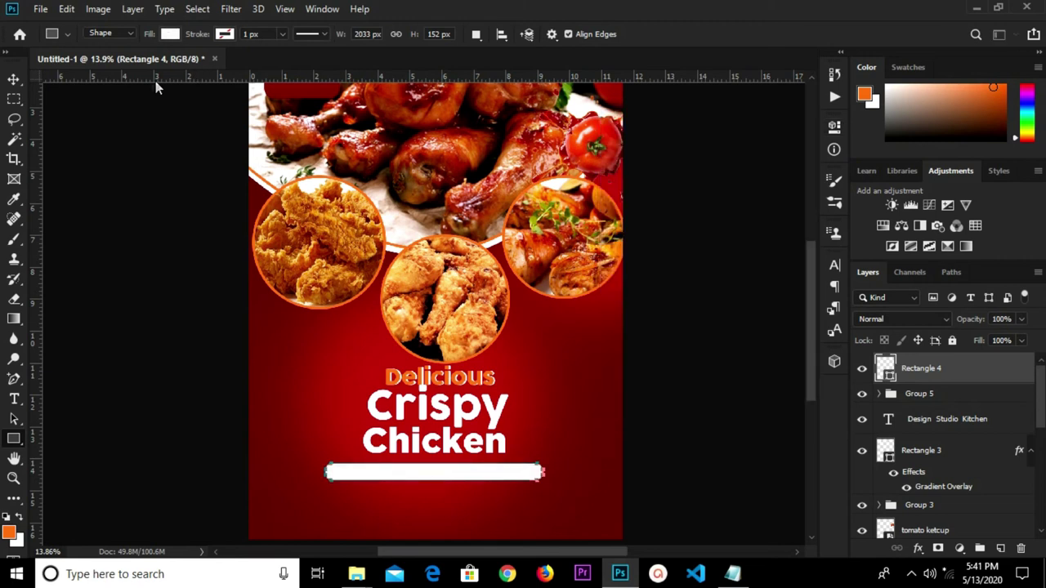
pyautogui.click(12, 78)
pyautogui.click(110, 320)
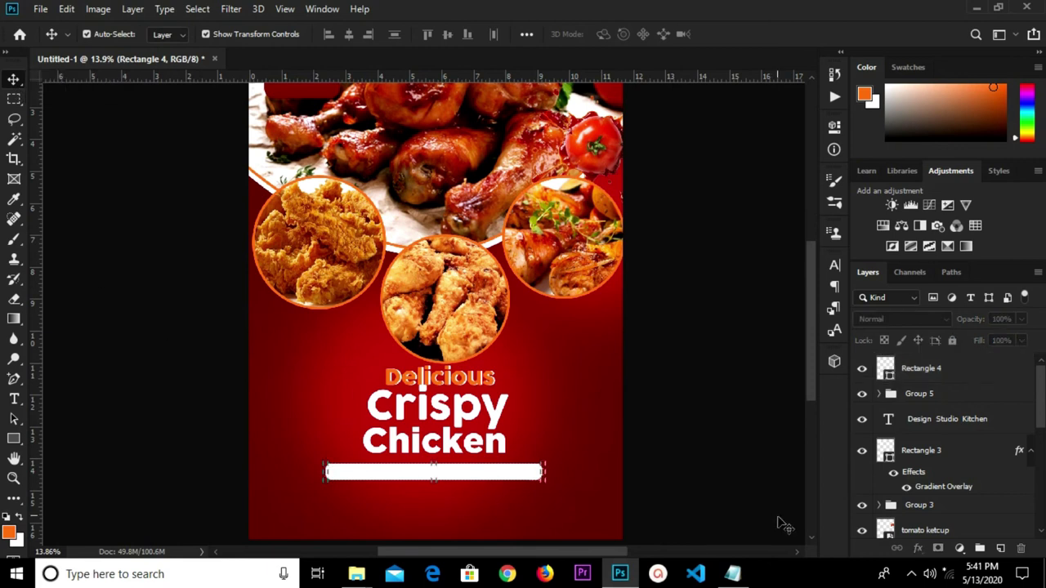
# Copy 'we receive orders for' from the Notepad notes and paste it as a new flyer text layer.
pyautogui.click(747, 575)
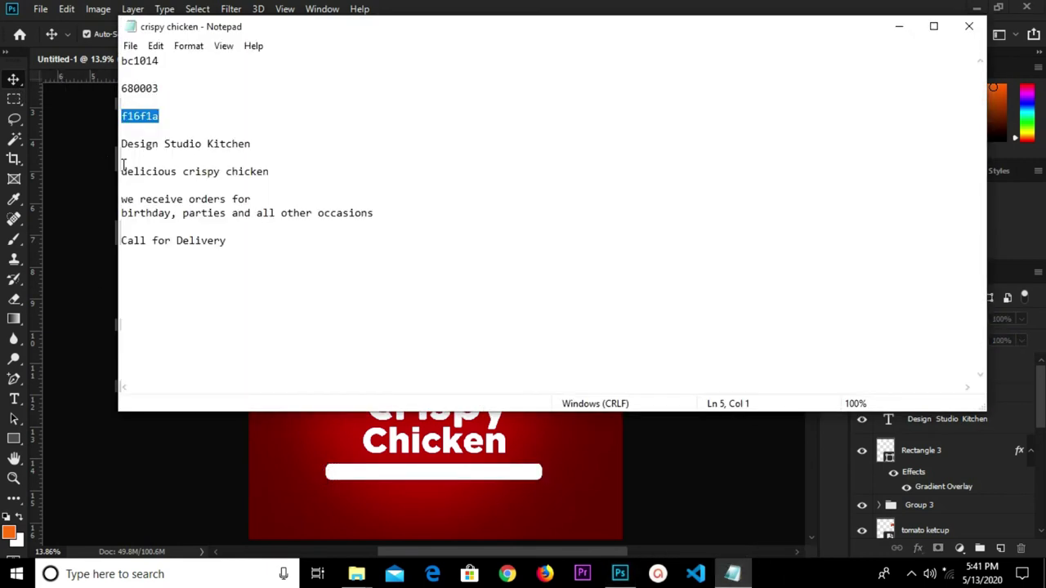
pyautogui.moveTo(123, 199); pyautogui.dragTo(286, 205)
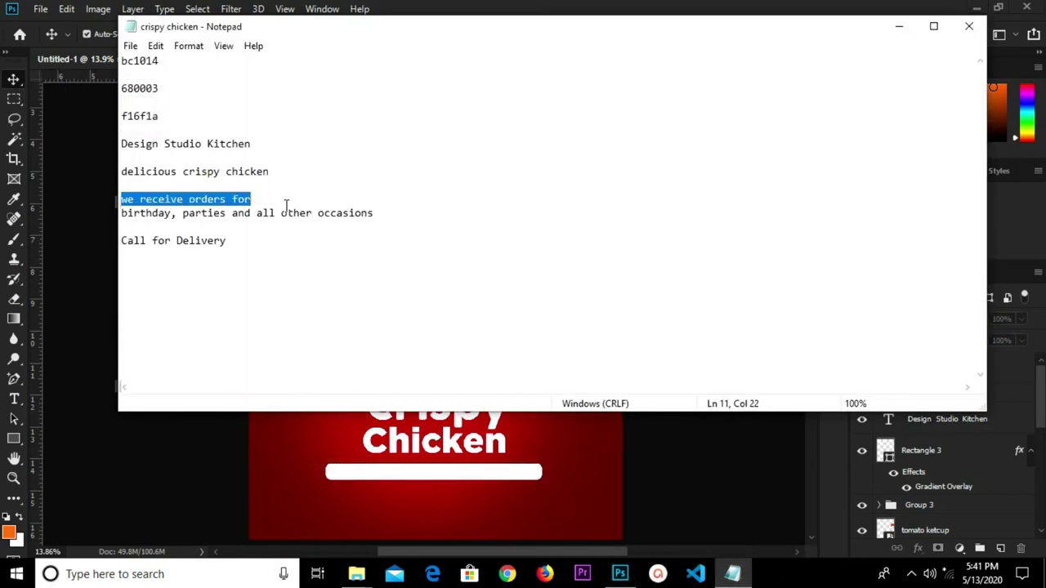
pyautogui.rightClick(201, 205)
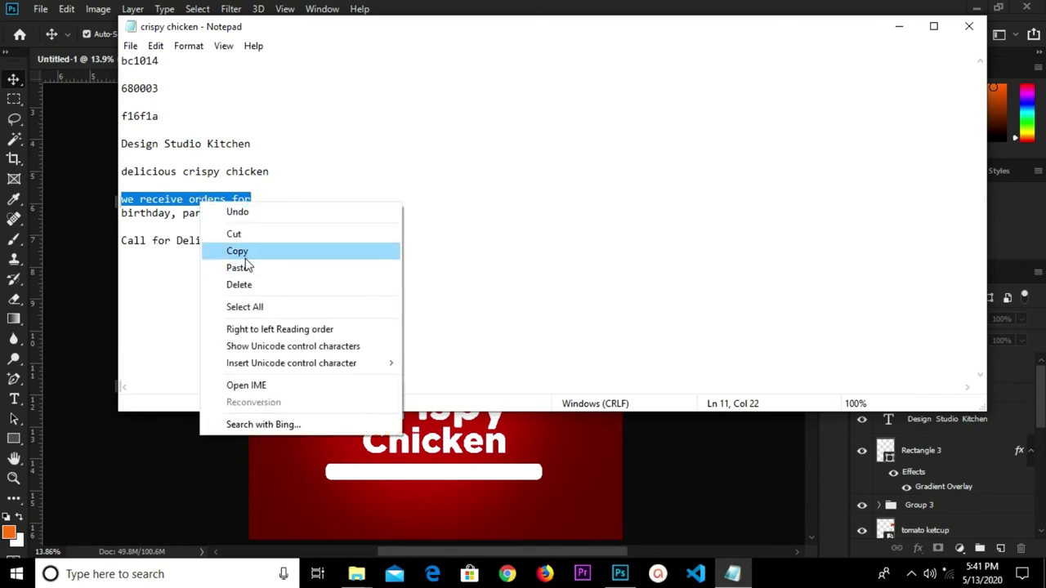
pyautogui.click(240, 254)
pyautogui.click(308, 446)
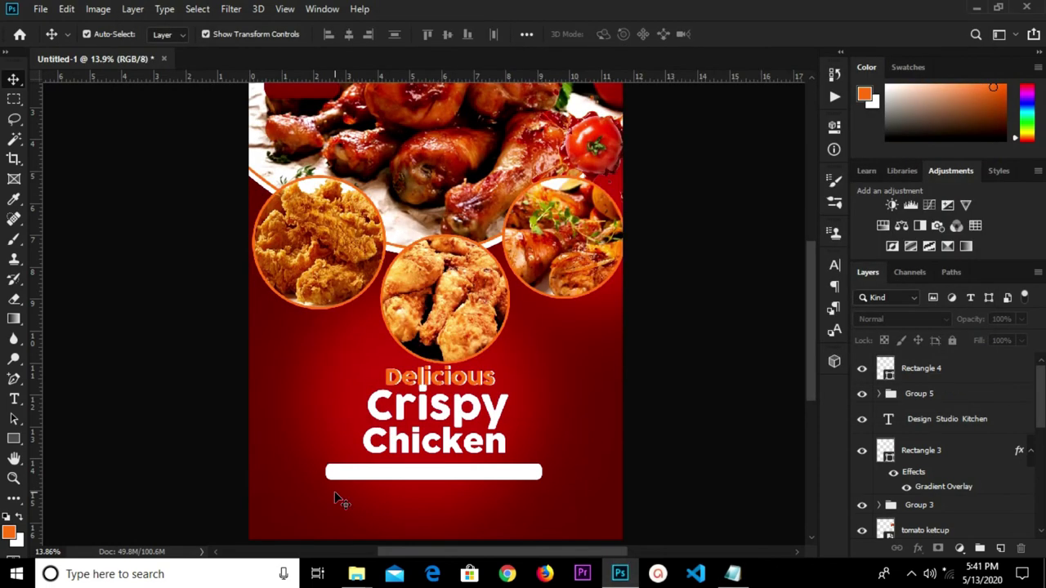
pyautogui.press('t')
pyautogui.click(362, 504)
pyautogui.hotkey('ctrl', 'v')
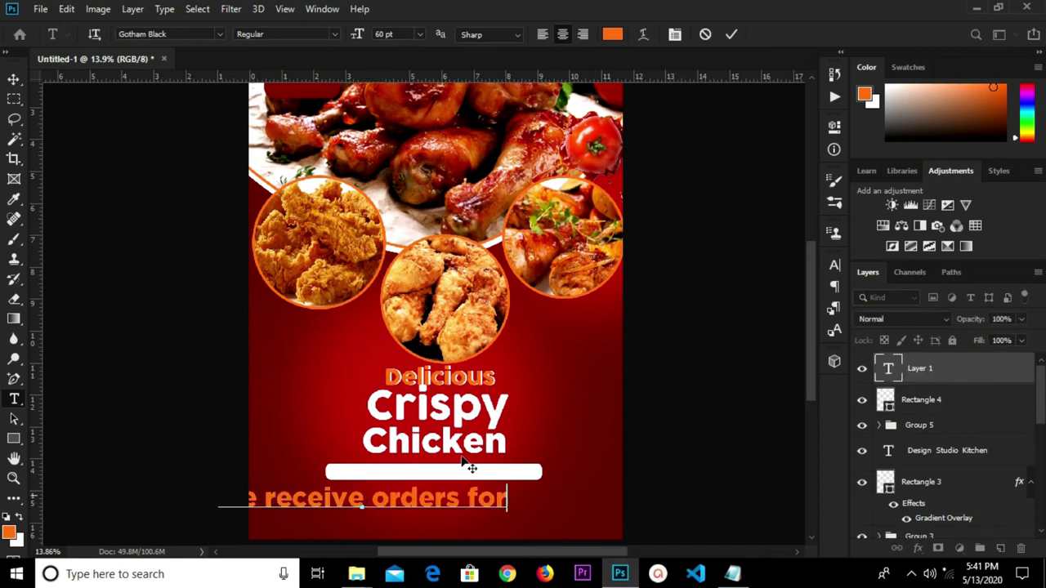
pyautogui.click(731, 35)
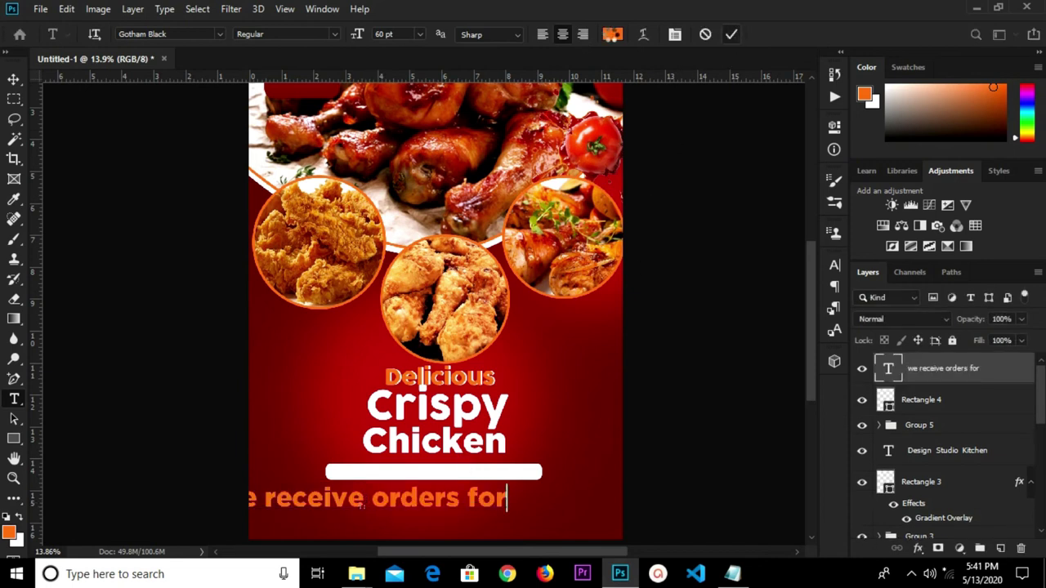
# Colour the orders text dark red sampled from the flyer and move it near the bar.
pyautogui.click(613, 34)
pyautogui.click(590, 442)
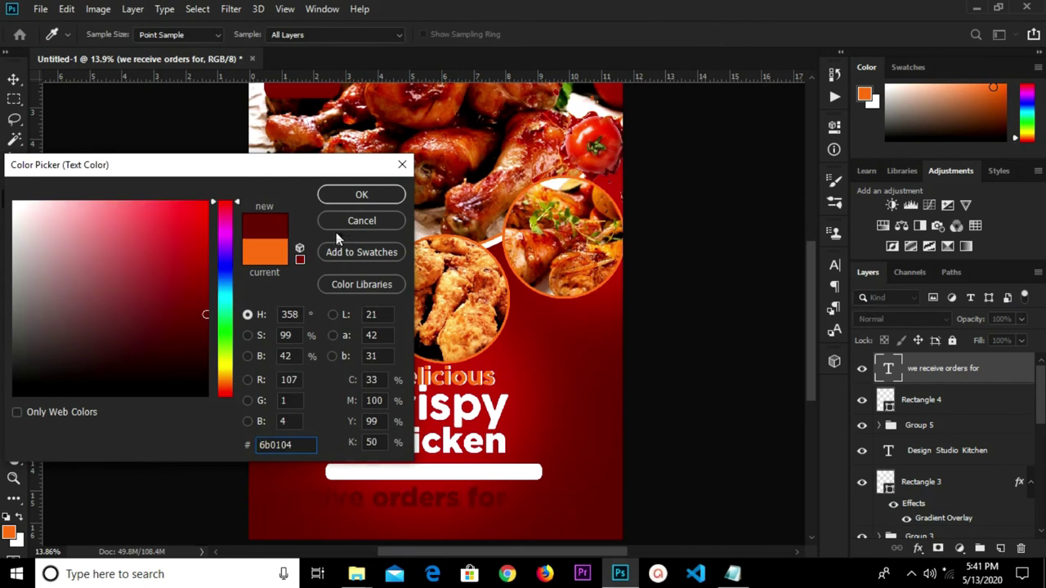
pyautogui.click(343, 196)
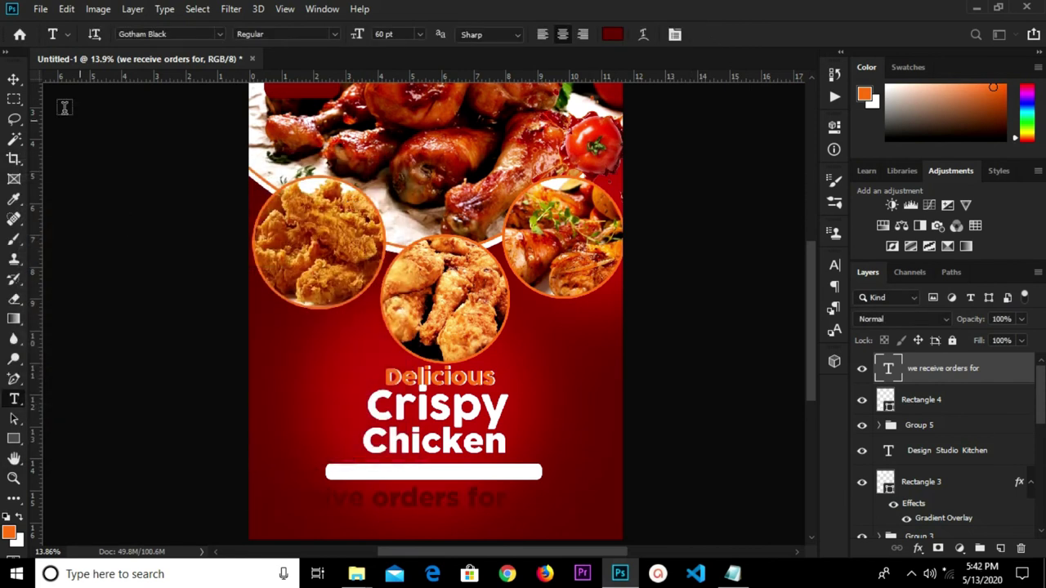
pyautogui.click(14, 79)
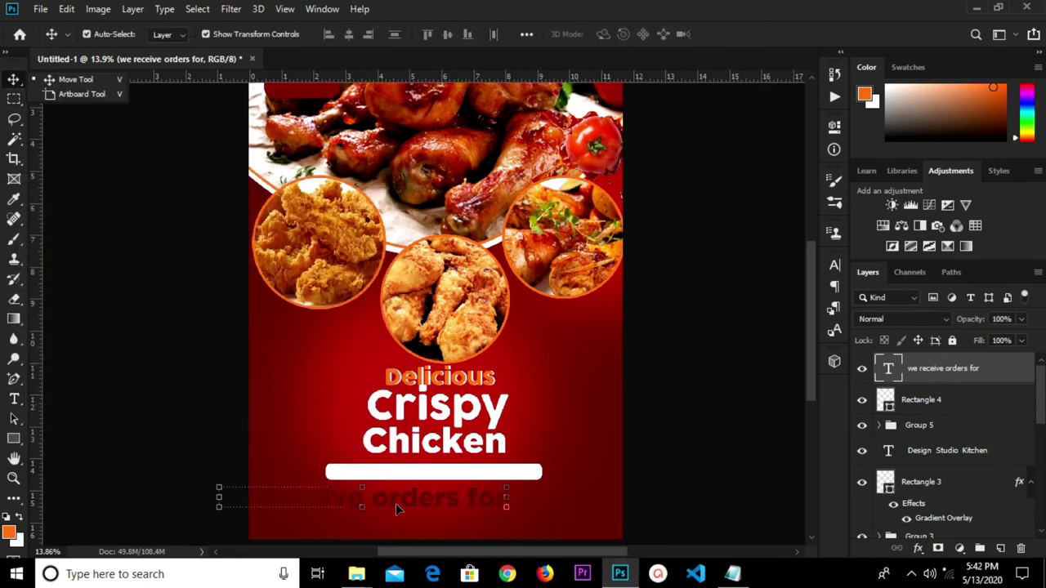
pyautogui.moveTo(396, 504); pyautogui.dragTo(476, 499)
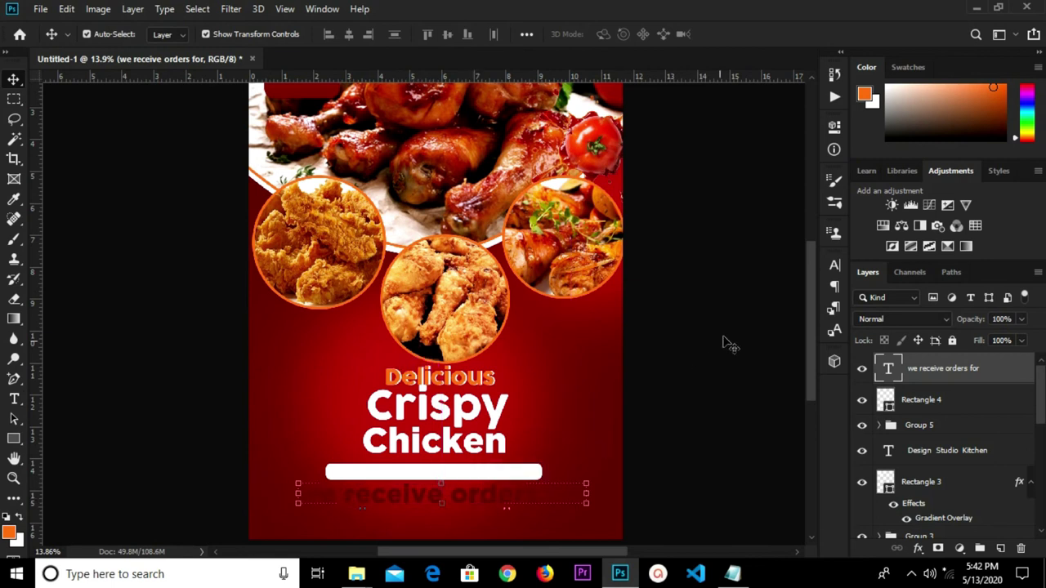
# Set the orders text to 36 pt and place it inside the white bar.
pyautogui.click(833, 268)
pyautogui.click(723, 304)
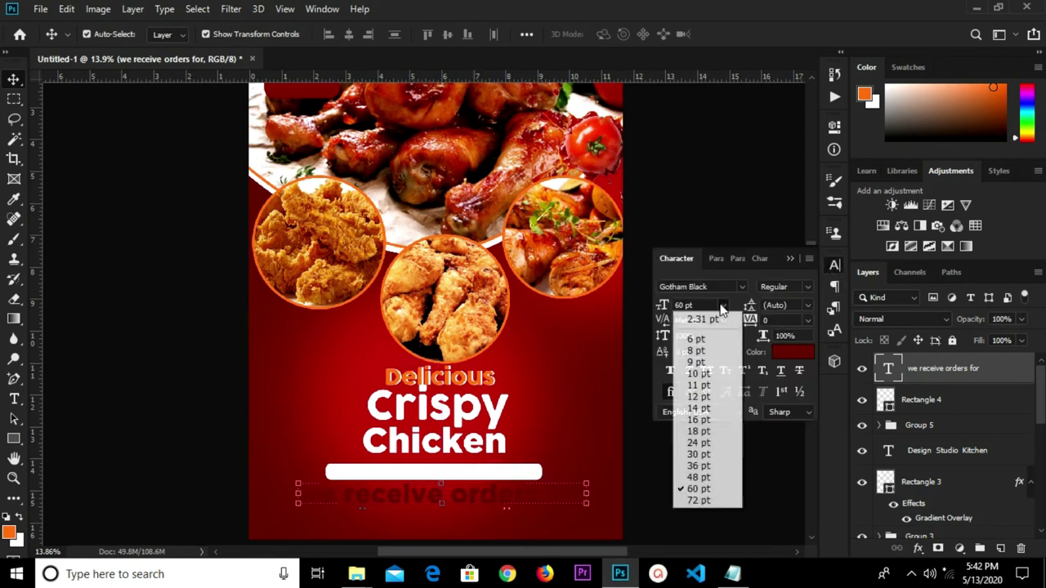
pyautogui.click(703, 454)
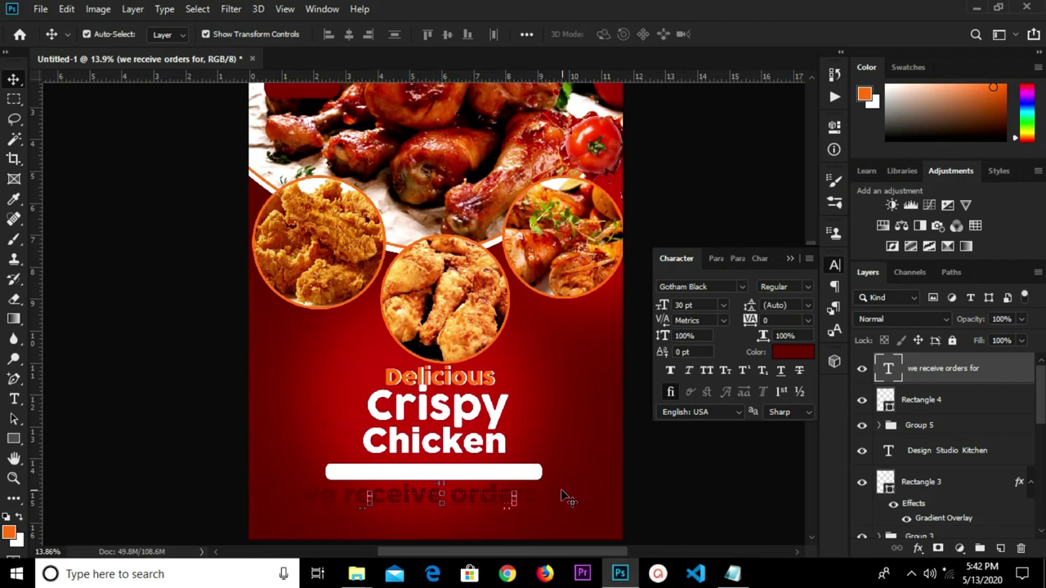
pyautogui.moveTo(457, 497); pyautogui.dragTo(445, 476)
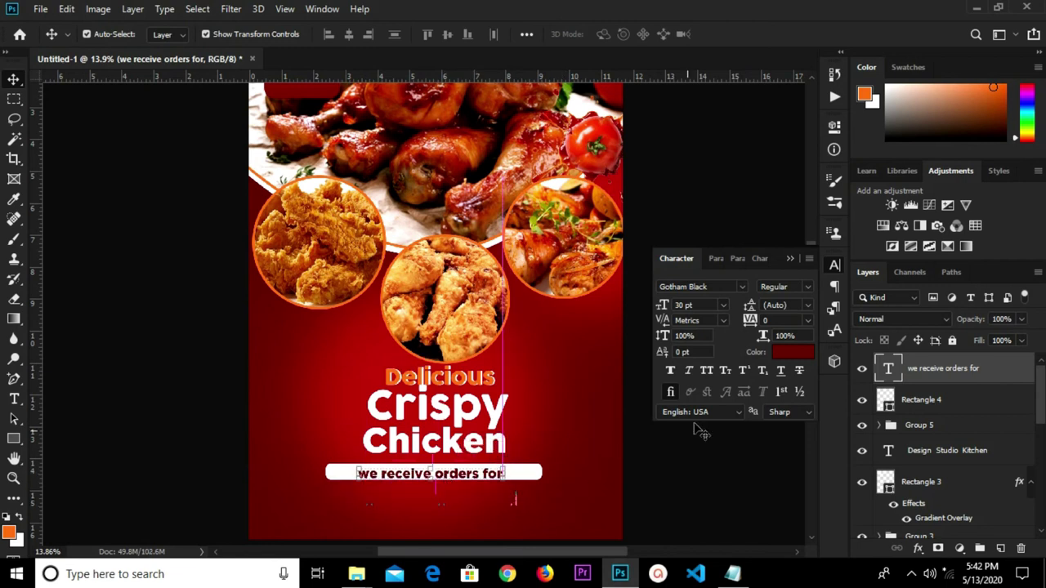
pyautogui.click(724, 305)
pyautogui.click(695, 477)
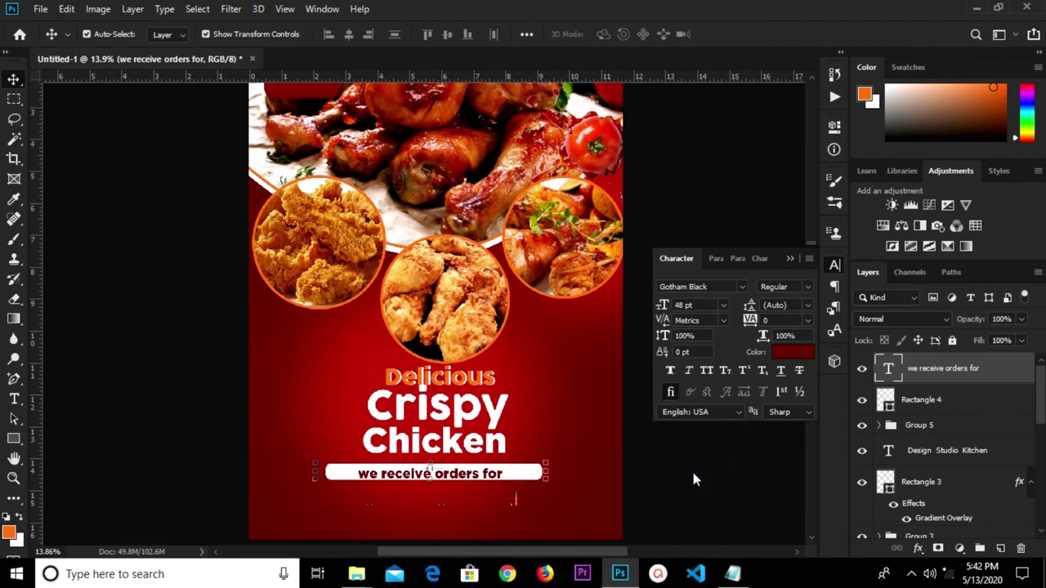
pyautogui.click(721, 305)
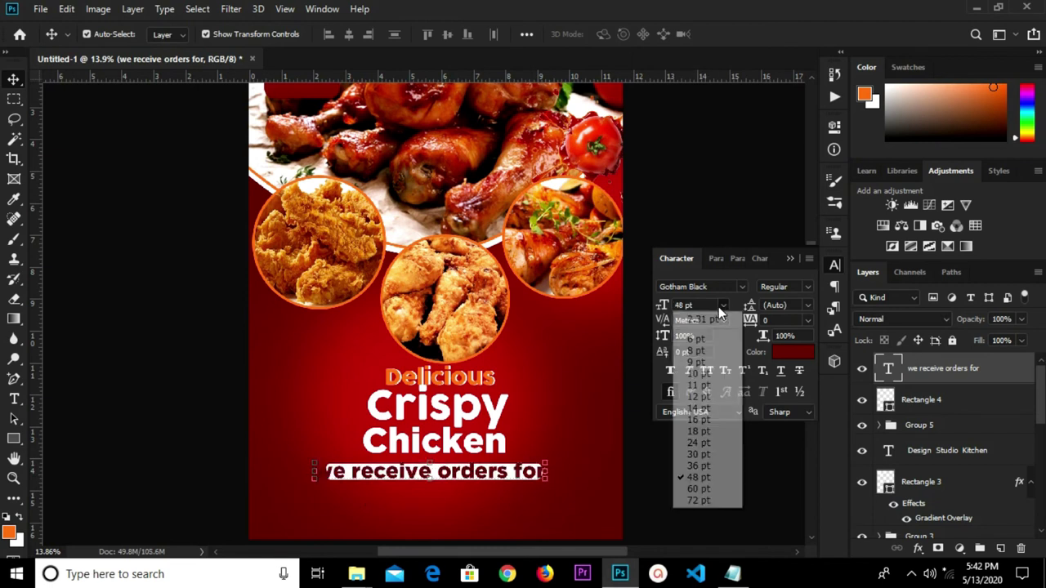
pyautogui.click(703, 470)
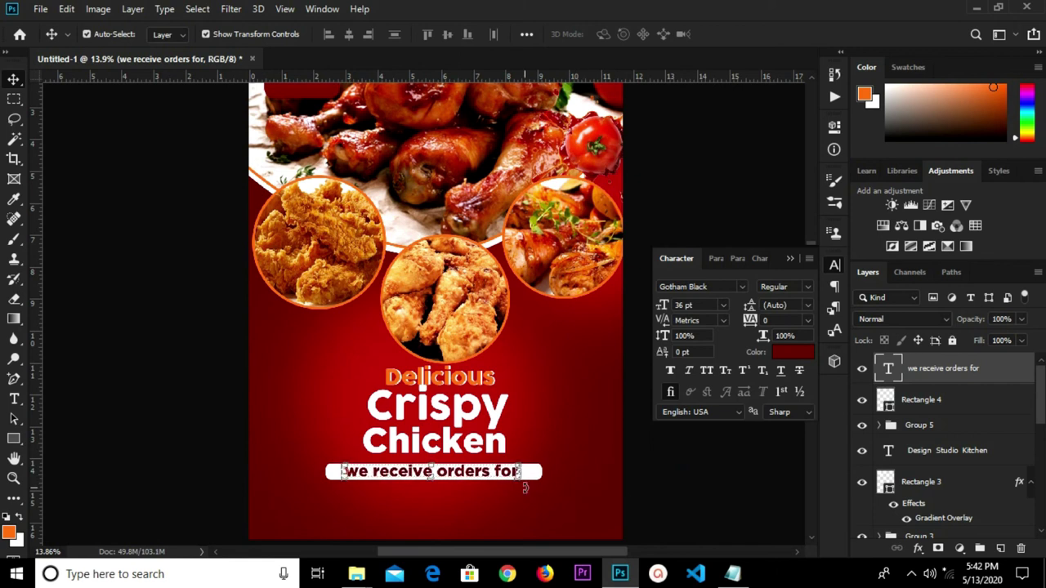
pyautogui.click(790, 258)
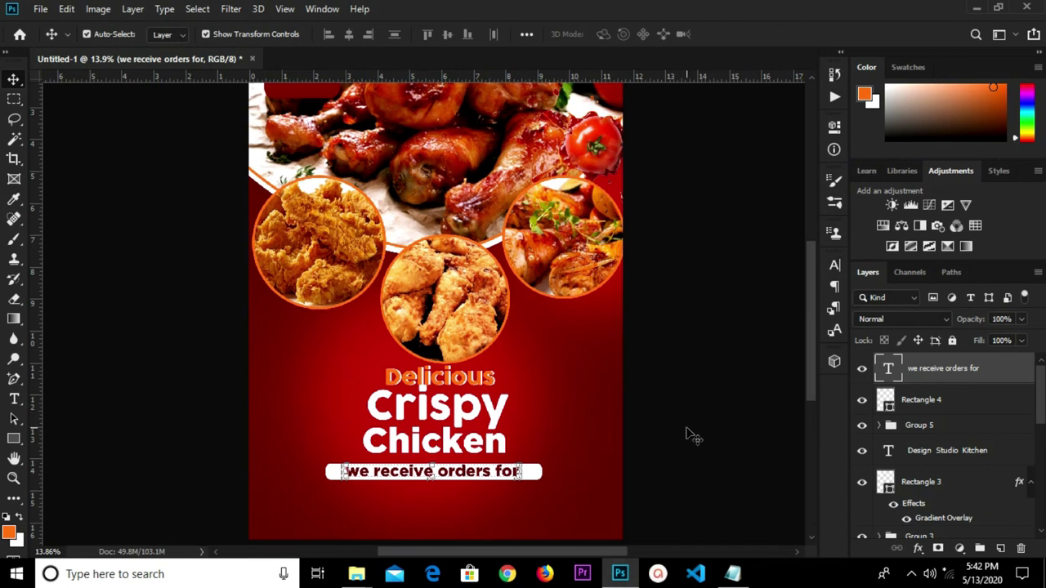
# Group the orders text with Rectangle 4 and centre the group horizontally on the canvas.
pyautogui.click(928, 400)
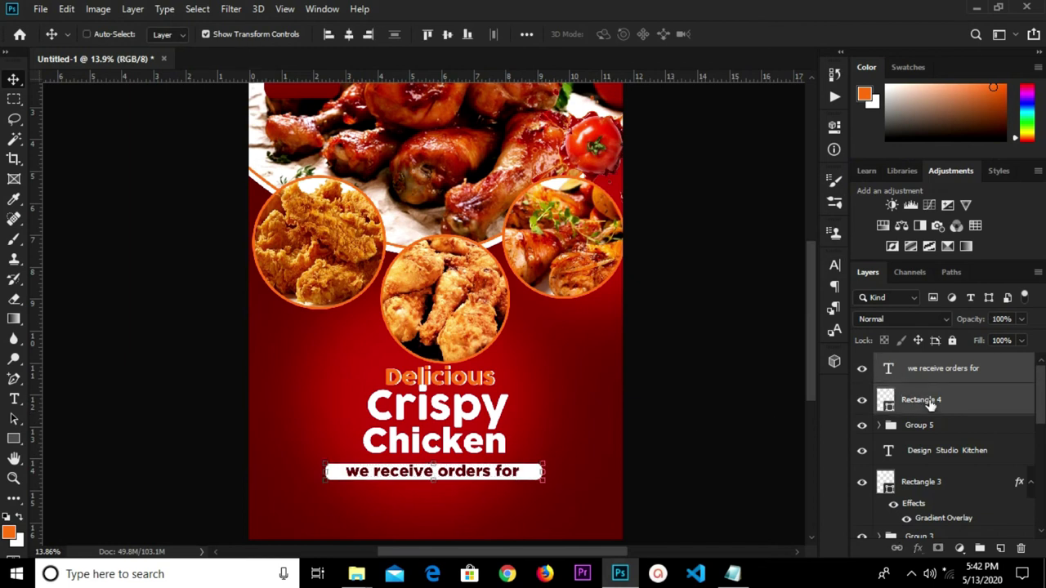
pyautogui.hotkey('ctrl', 'g')
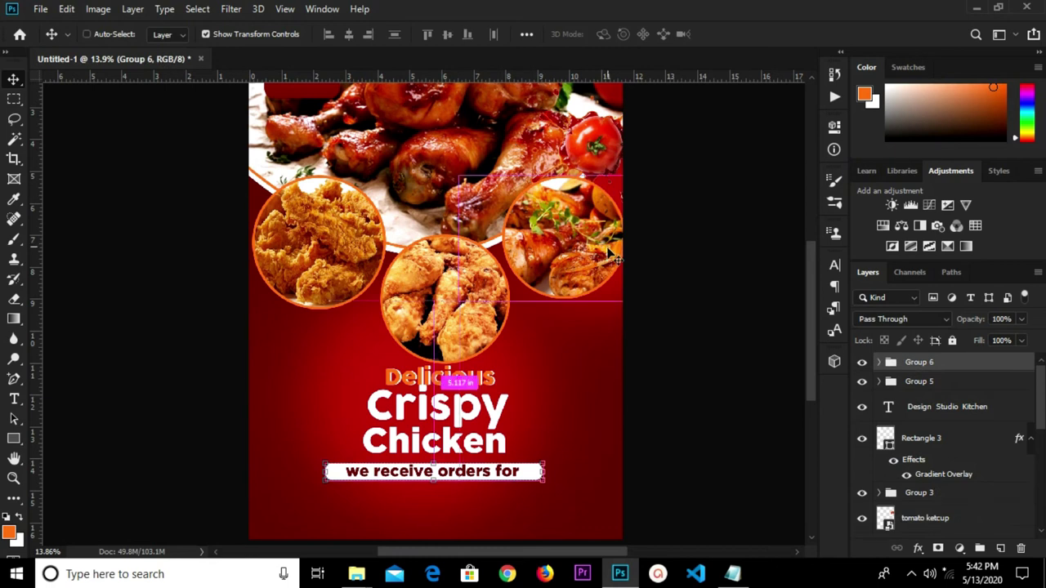
pyautogui.hotkey('ctrl', 'a')
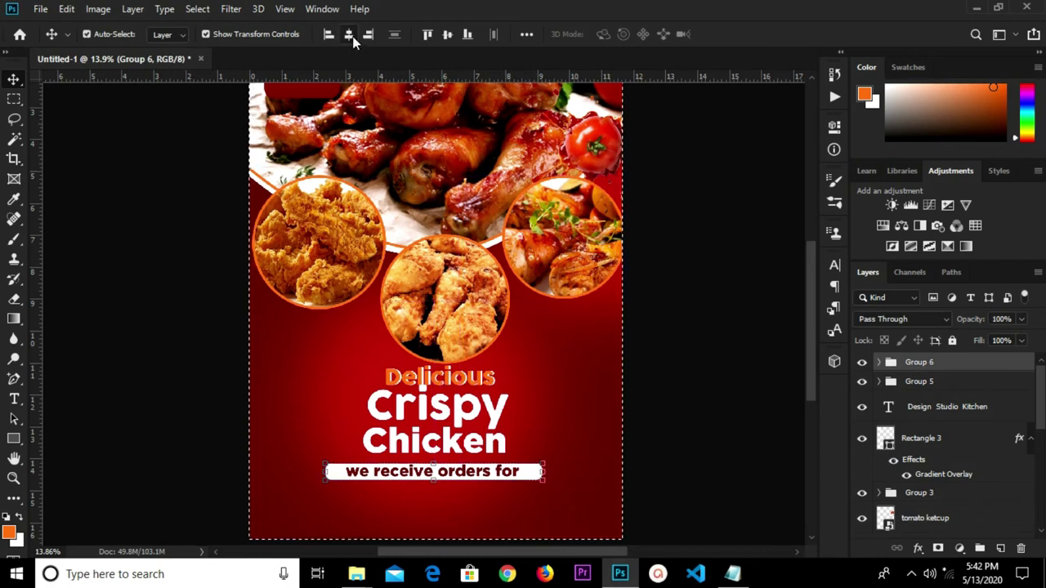
pyautogui.click(351, 37)
pyautogui.hotkey('ctrl', 'd')
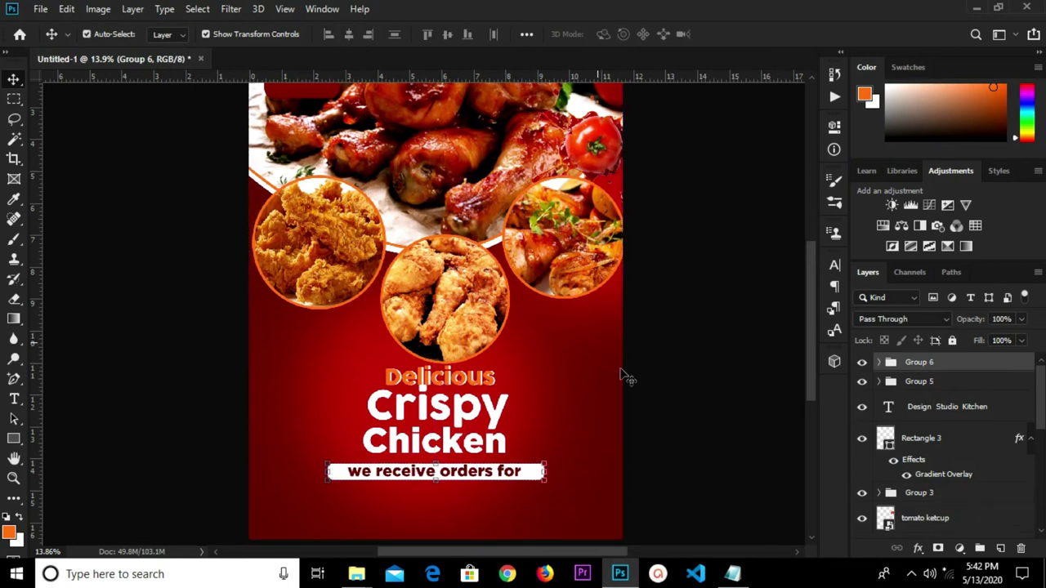
pyautogui.click(679, 430)
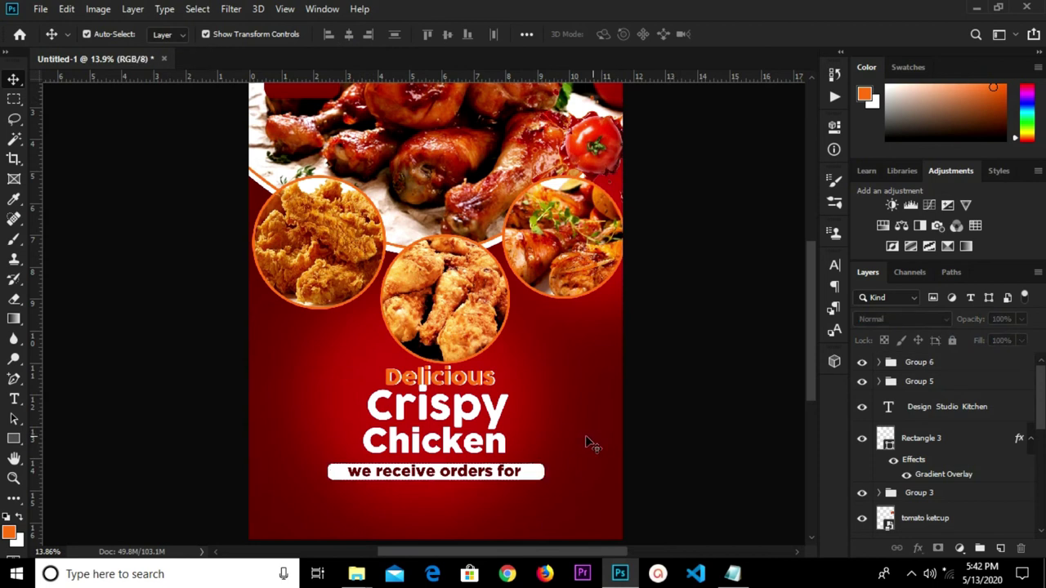
# Copy the 'birthday, parties and all other occasions' line from the notes and paste it as new text below the bar.
pyautogui.click(732, 574)
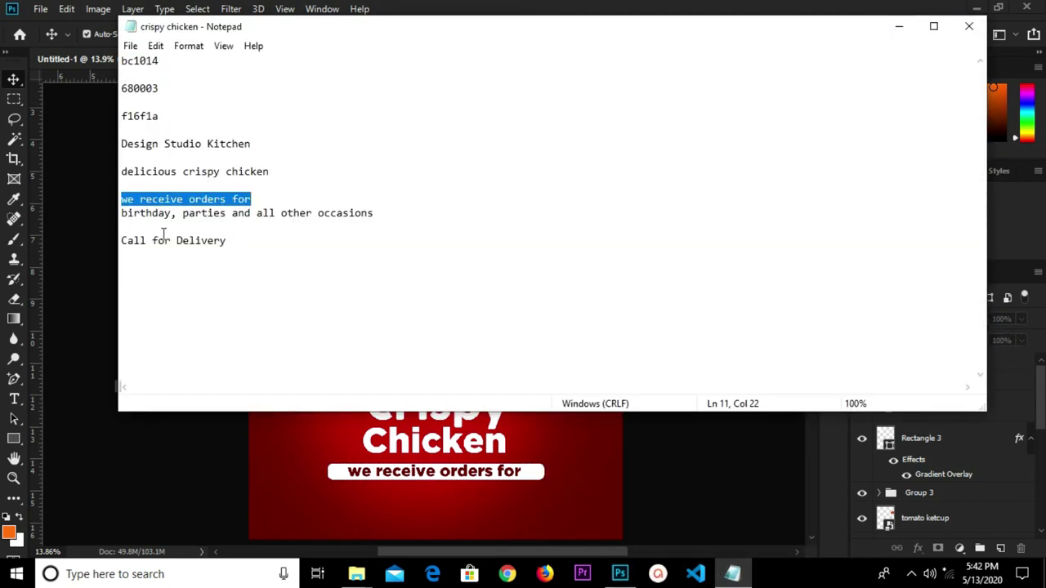
pyautogui.moveTo(122, 212); pyautogui.dragTo(361, 223)
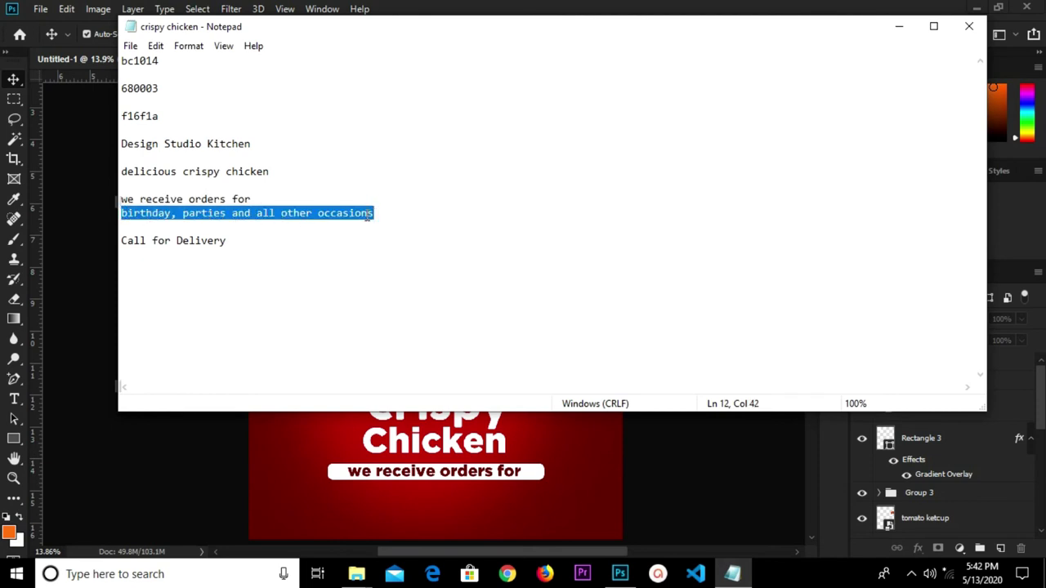
pyautogui.rightClick(367, 216)
pyautogui.click(401, 264)
pyautogui.click(388, 505)
pyautogui.press('t')
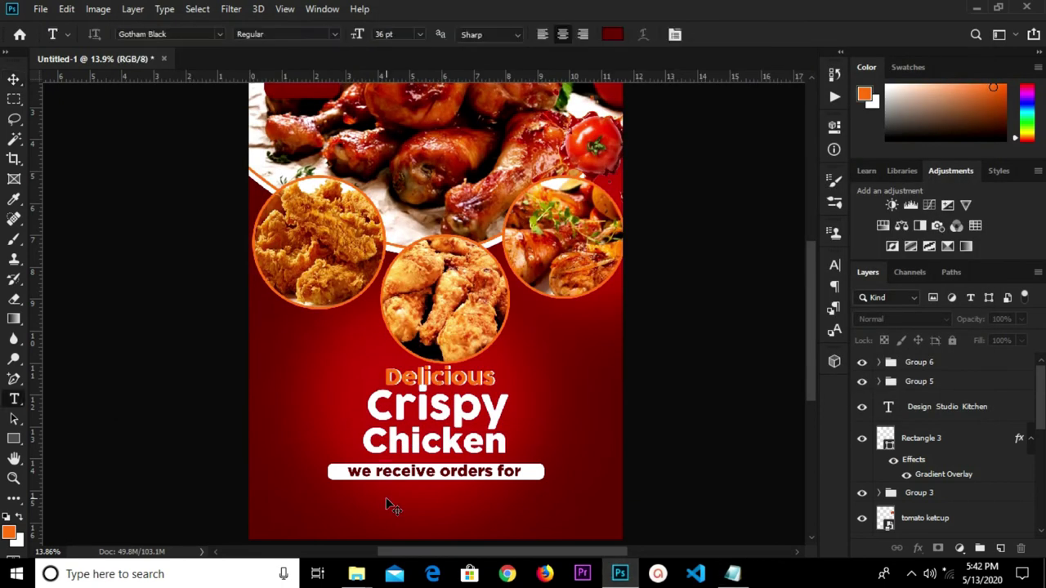
pyautogui.click(383, 503)
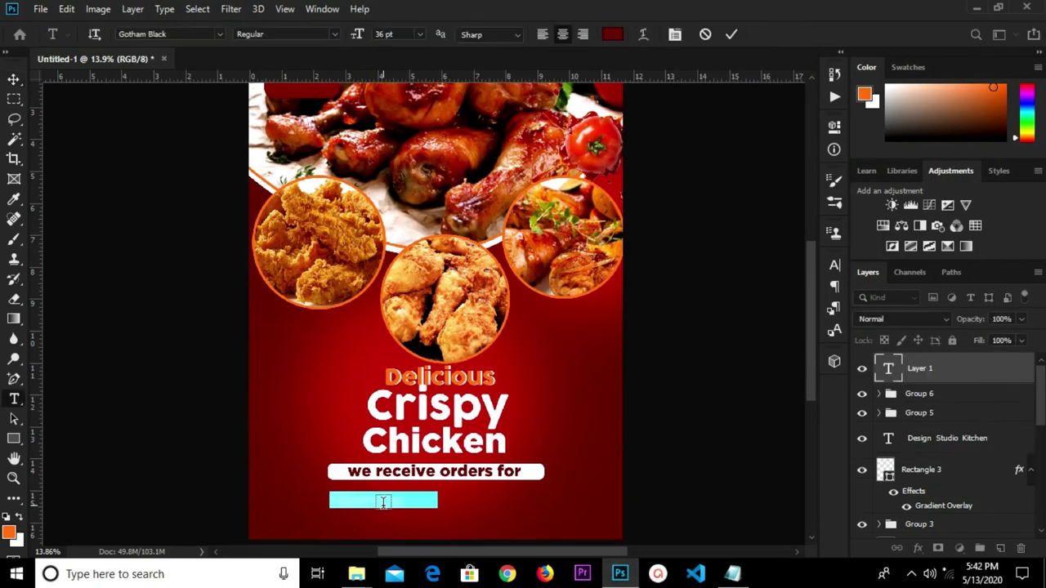
pyautogui.hotkey('ctrl', 'v')
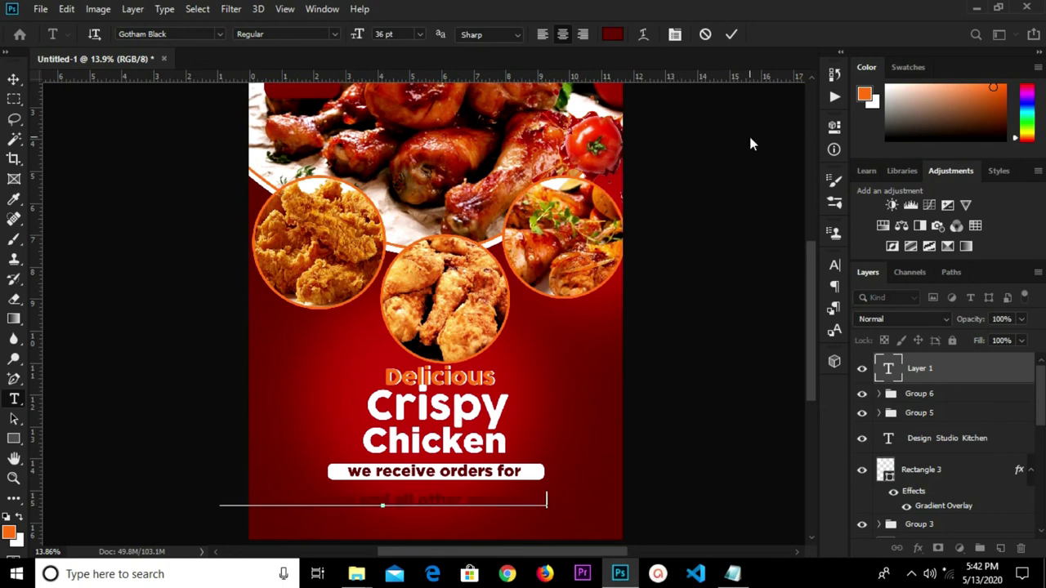
pyautogui.click(732, 34)
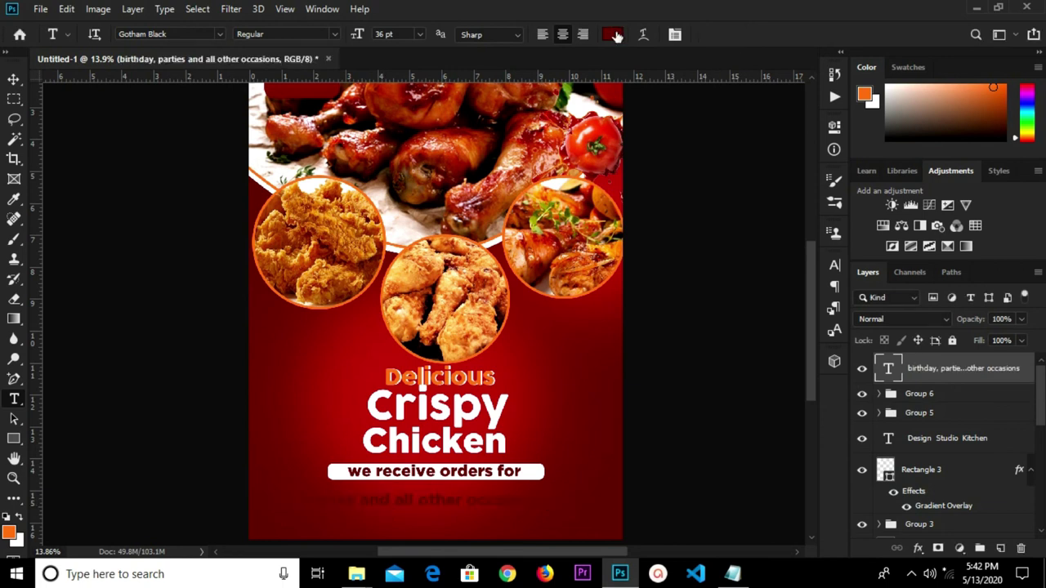
# Make the occasions text white (ffffff) and move it under the white bar.
pyautogui.click(613, 34)
pyautogui.write('ffffff')
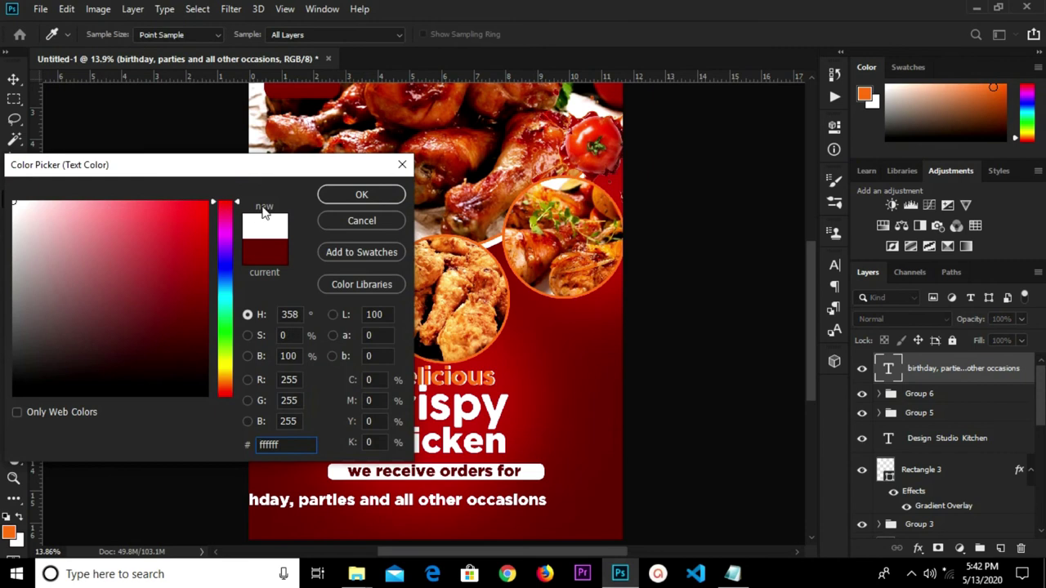
pyautogui.click(361, 195)
pyautogui.click(13, 79)
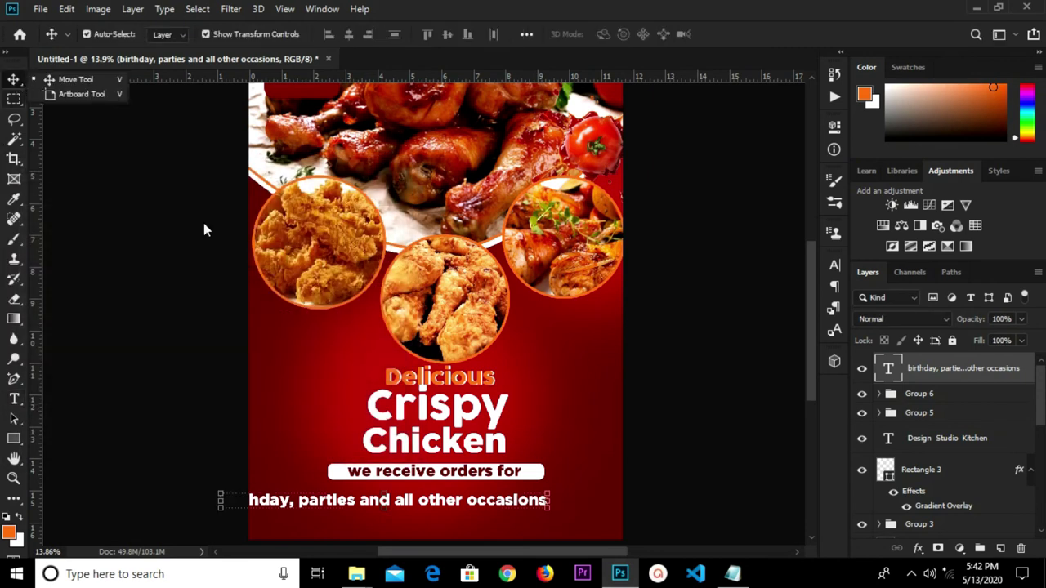
pyautogui.moveTo(410, 505); pyautogui.dragTo(468, 497)
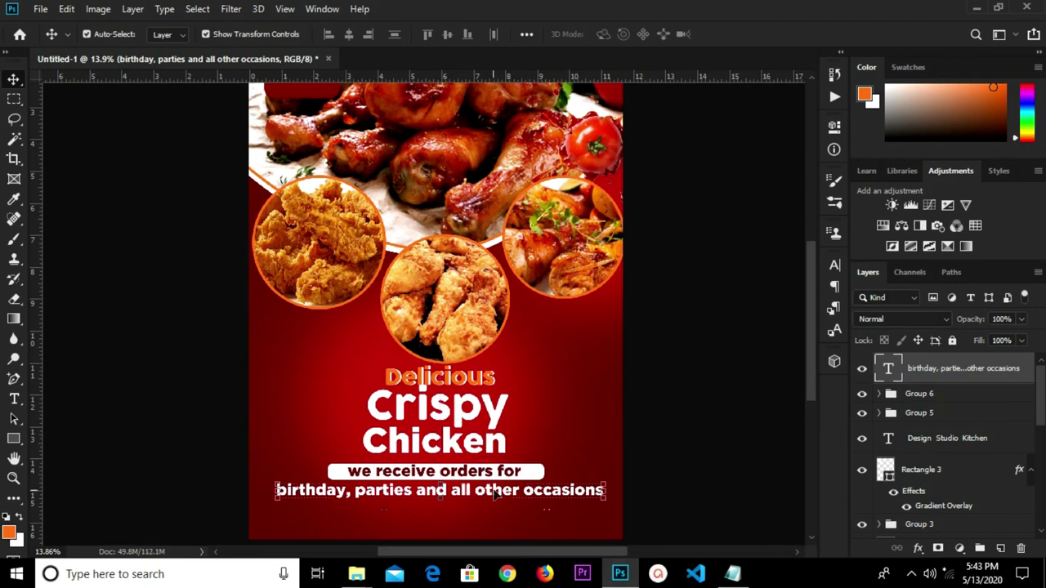
# Break the occasions text onto two lines before 'all' and capitalise 'Birthday'.
pyautogui.press('t')
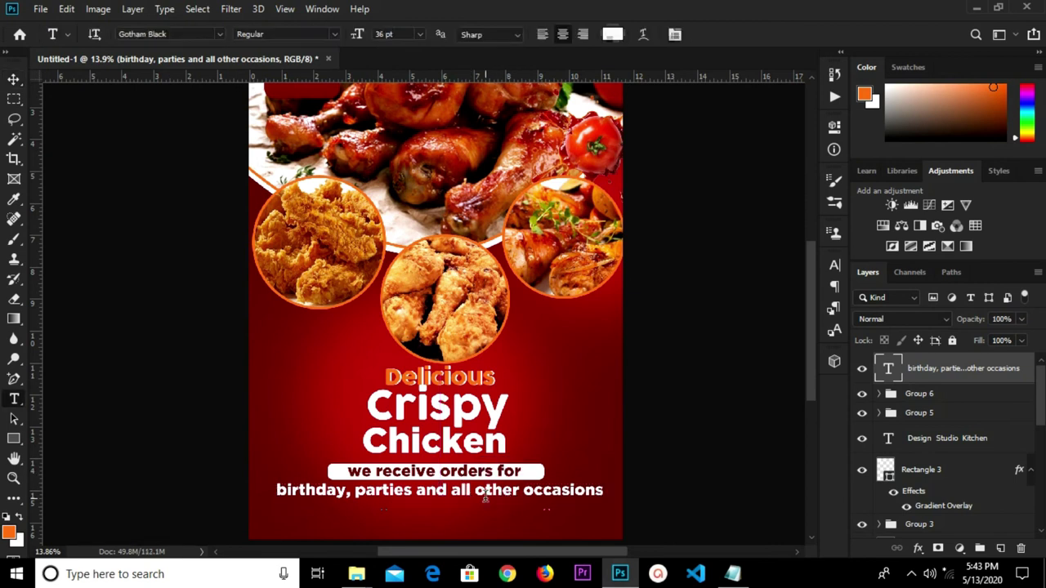
pyautogui.click(476, 490)
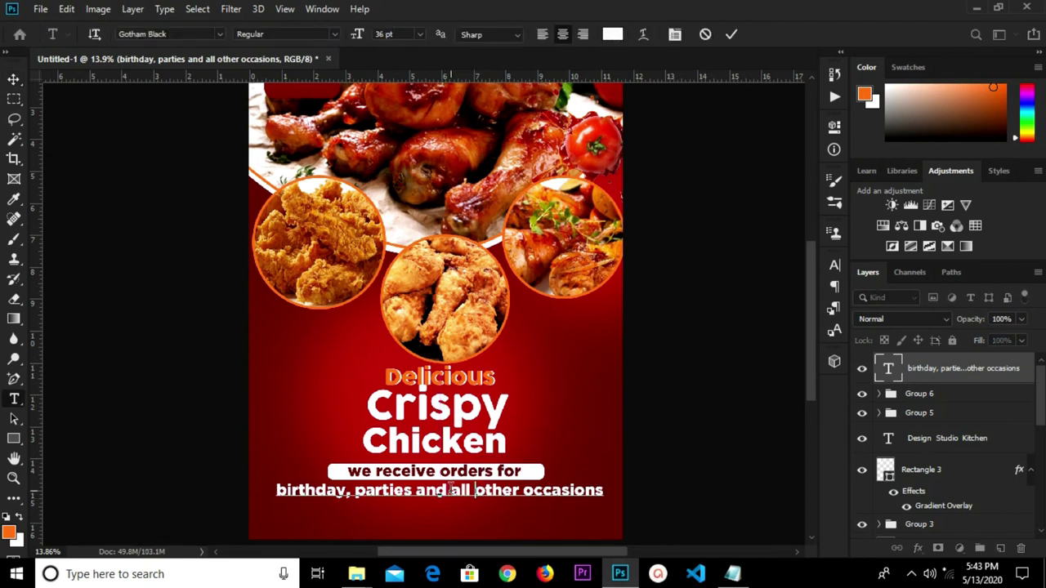
pyautogui.click(452, 490)
pyautogui.press('Return')
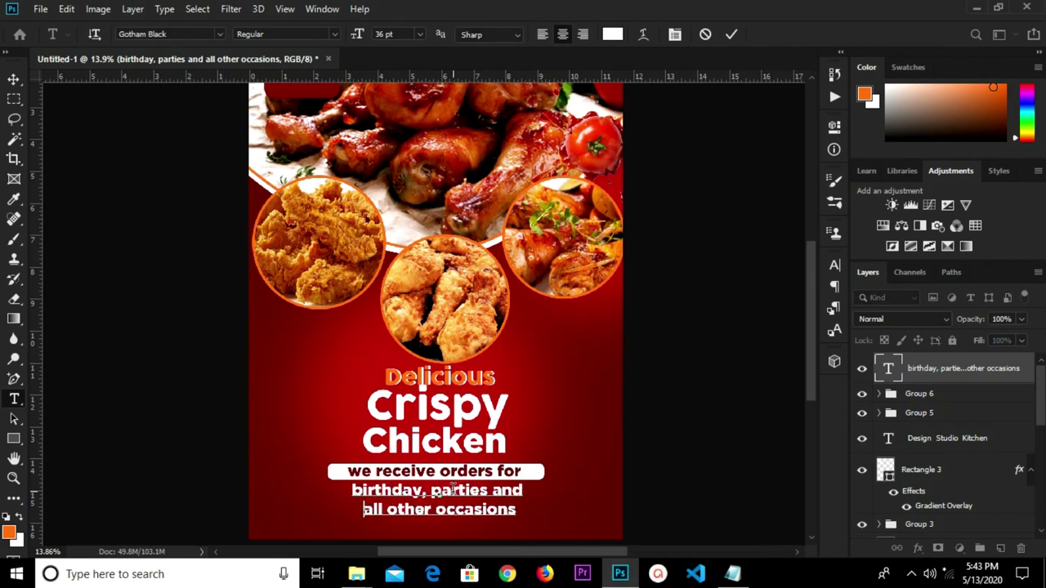
pyautogui.scroll(1, 364, 484)
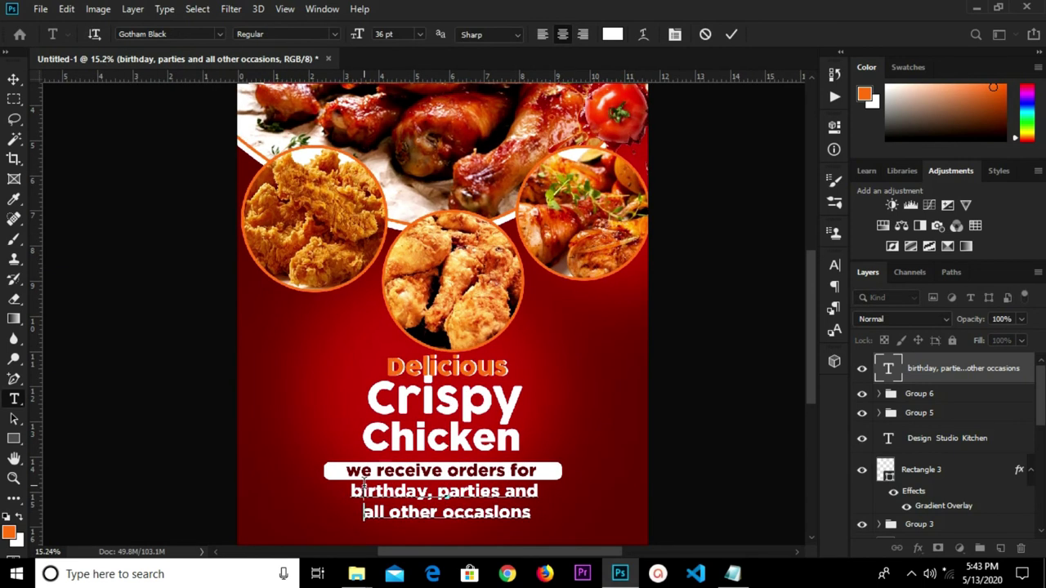
pyautogui.click(361, 491)
pyautogui.press('BackSpace')
pyautogui.write('B')
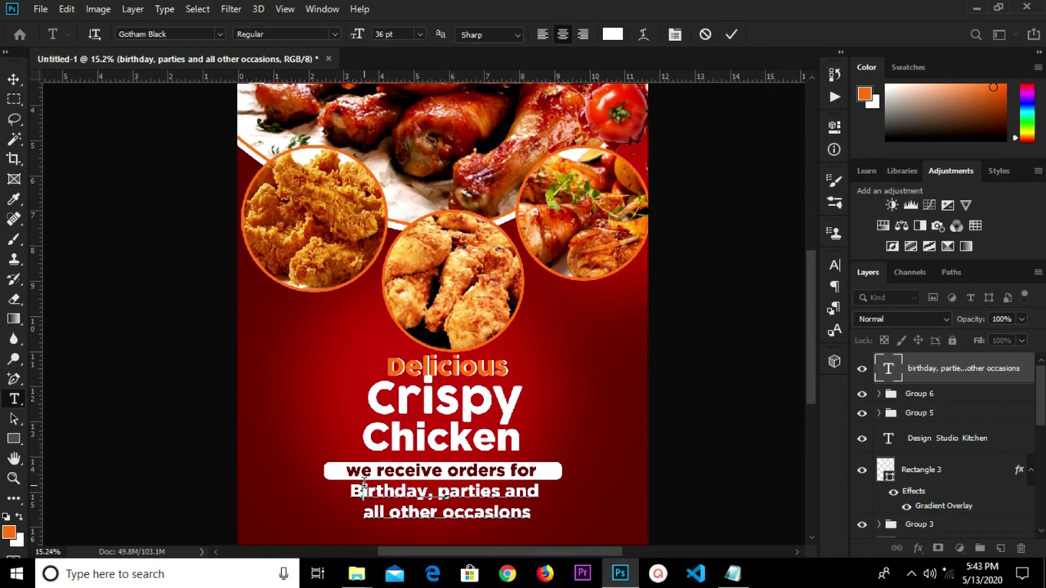
pyautogui.click(730, 35)
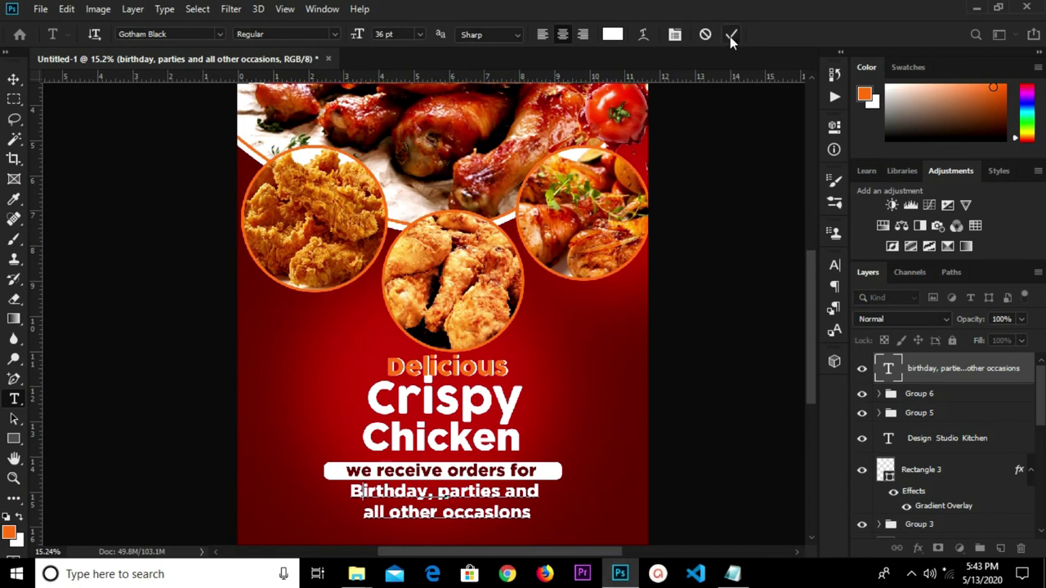
pyautogui.click(14, 81)
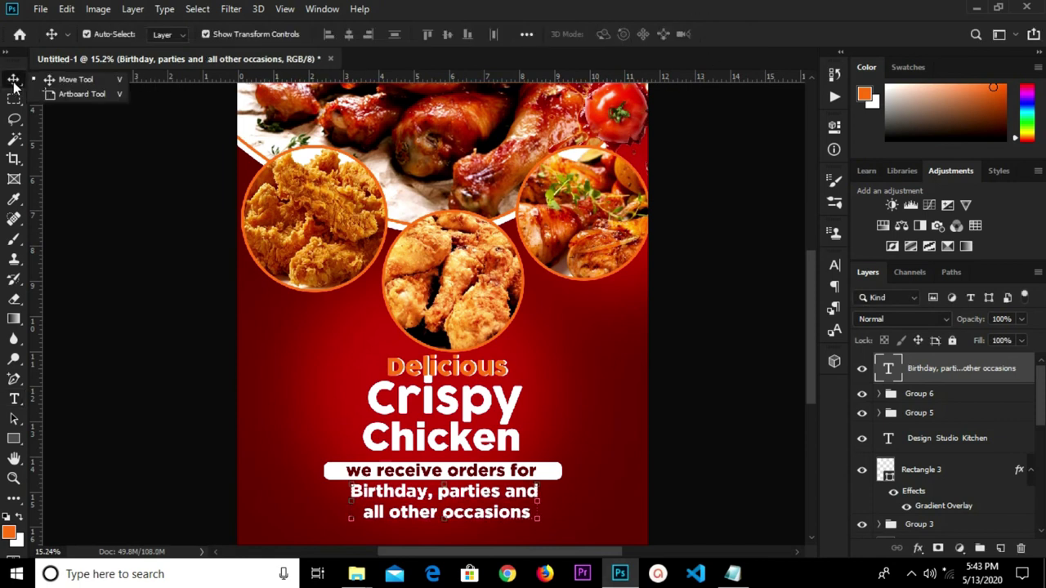
# Fine-tune the occasions text position just below the white bar with arrow nudges and a small drag.
pyautogui.click(54, 79)
pyautogui.hotkey('shift', 'Down')
pyautogui.hotkey('shift', 'Down')
pyautogui.hotkey('shift', 'Down')
pyautogui.hotkey('shift', 'Down')
pyautogui.hotkey('shift', 'Down')
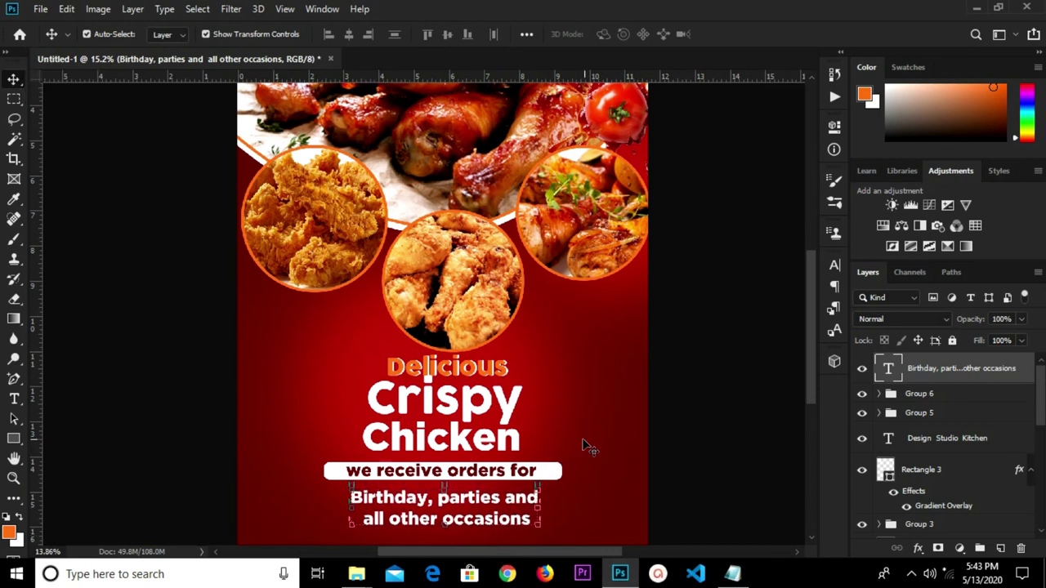
pyautogui.scroll(-2, 584, 444)
pyautogui.click(668, 502)
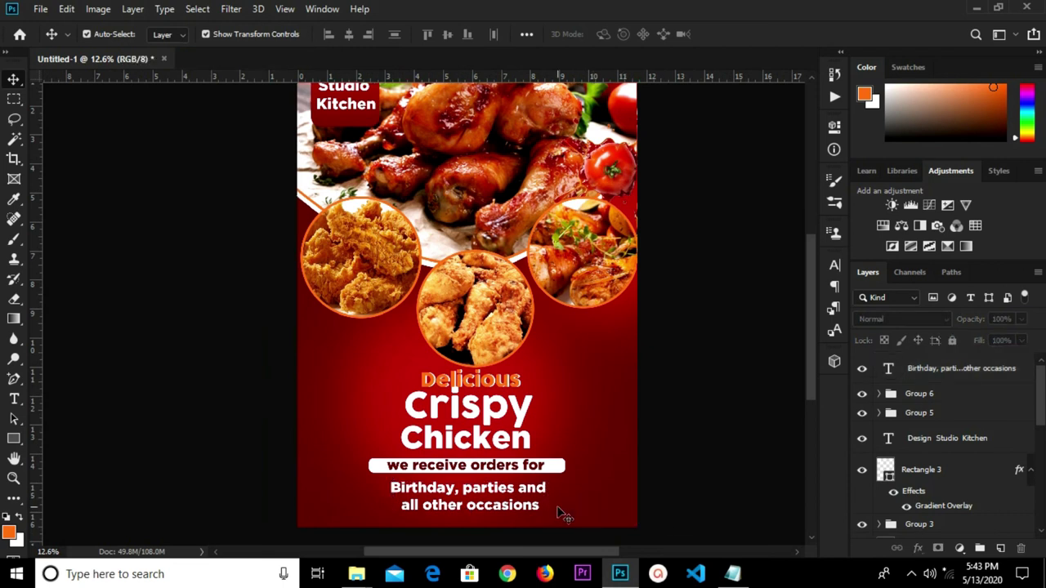
pyautogui.click(523, 505)
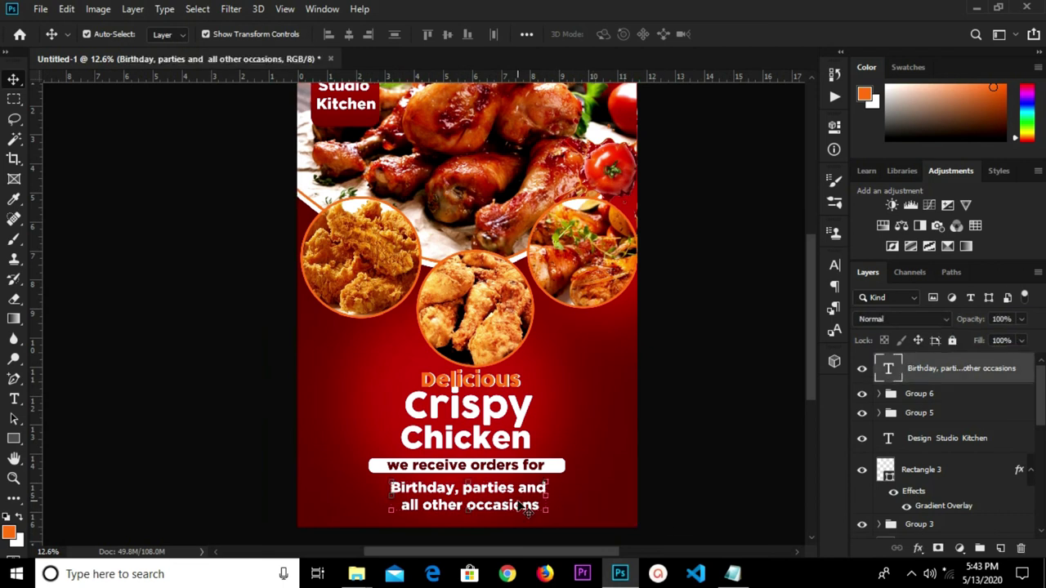
pyautogui.moveTo(526, 508); pyautogui.dragTo(521, 506)
pyautogui.hotkey('shift', 'Up')
pyautogui.hotkey('shift', 'Up')
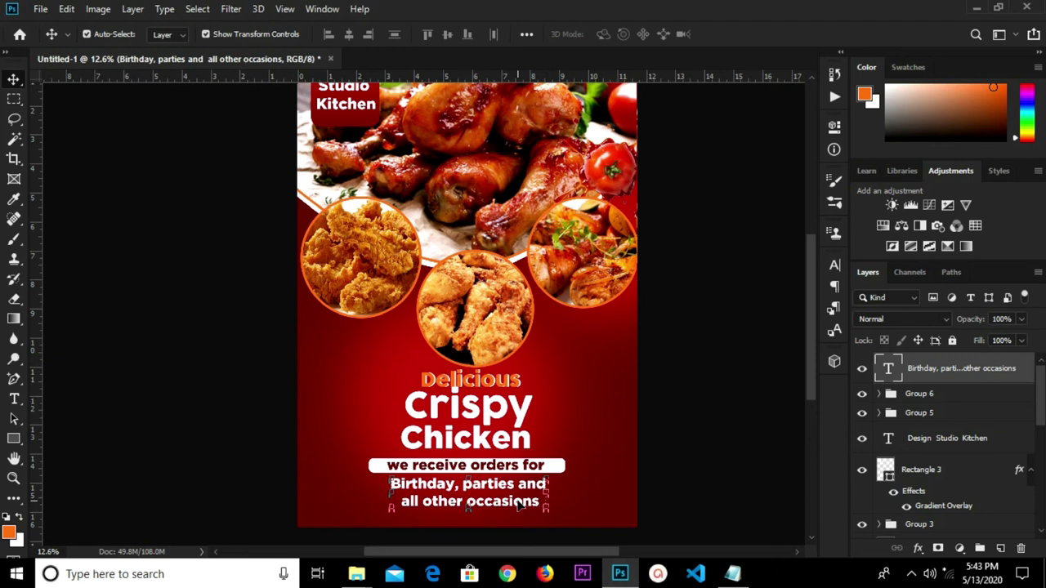
# Select the Delicious Crispy Chicken headline group and nudge it up a little.
pyautogui.click(690, 407)
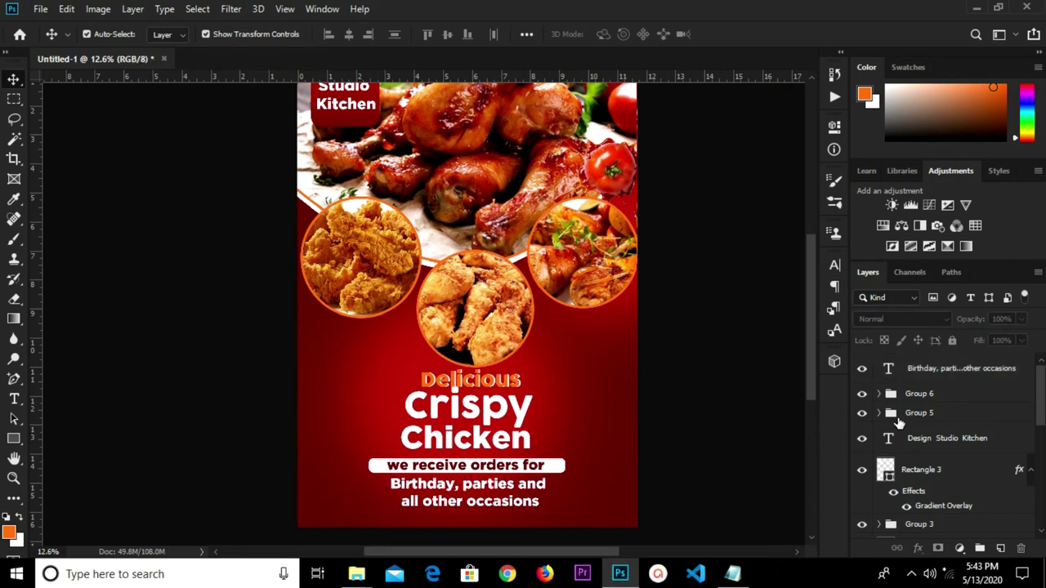
pyautogui.click(962, 421)
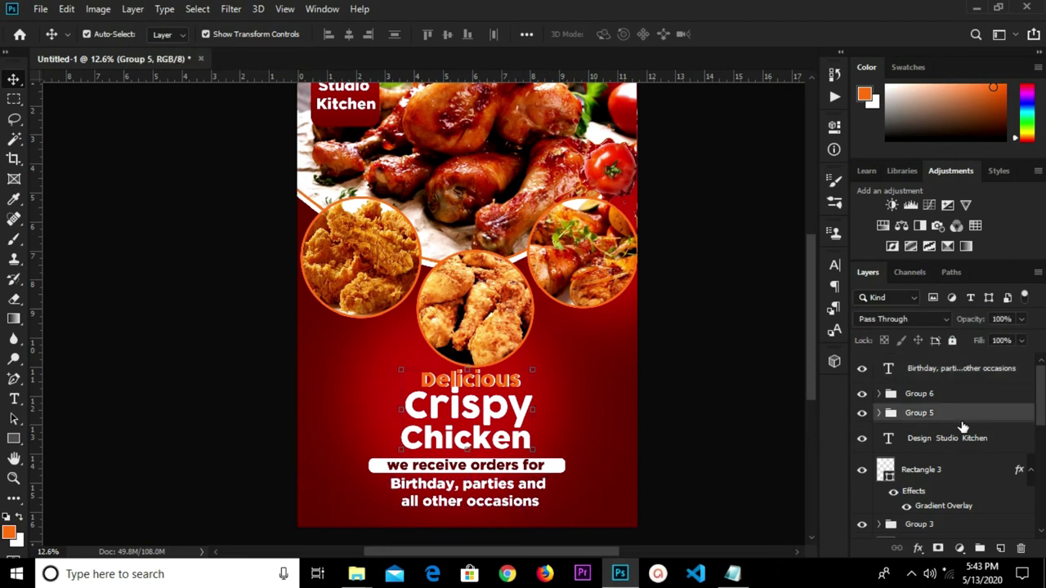
pyautogui.hotkey('shift', 'Up')
pyautogui.hotkey('shift', 'Up')
pyautogui.hotkey('shift', 'Up')
pyautogui.hotkey('shift', 'Up')
pyautogui.hotkey('shift', 'Up')
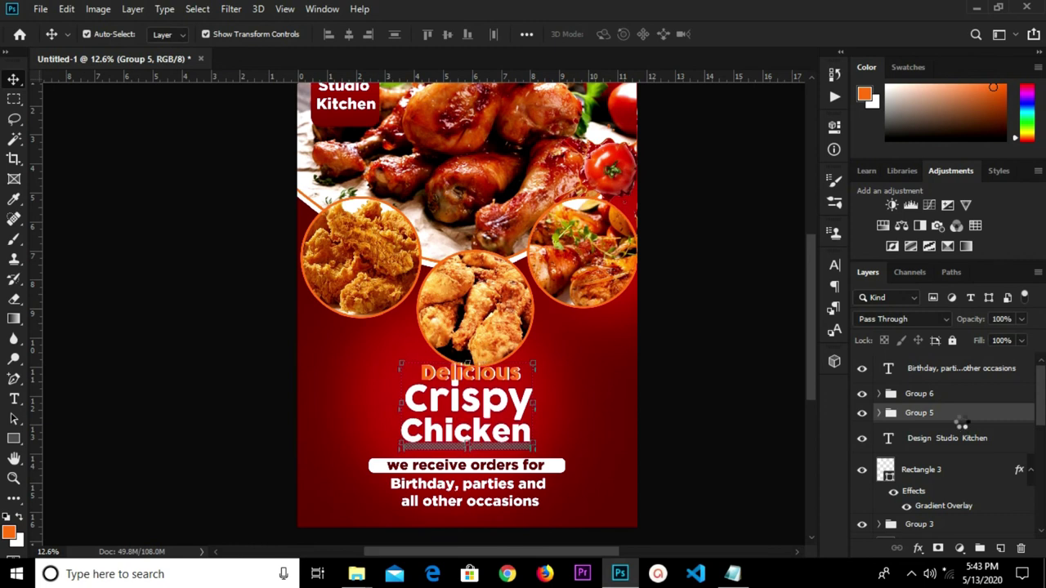
pyautogui.hotkey('shift', 'Down')
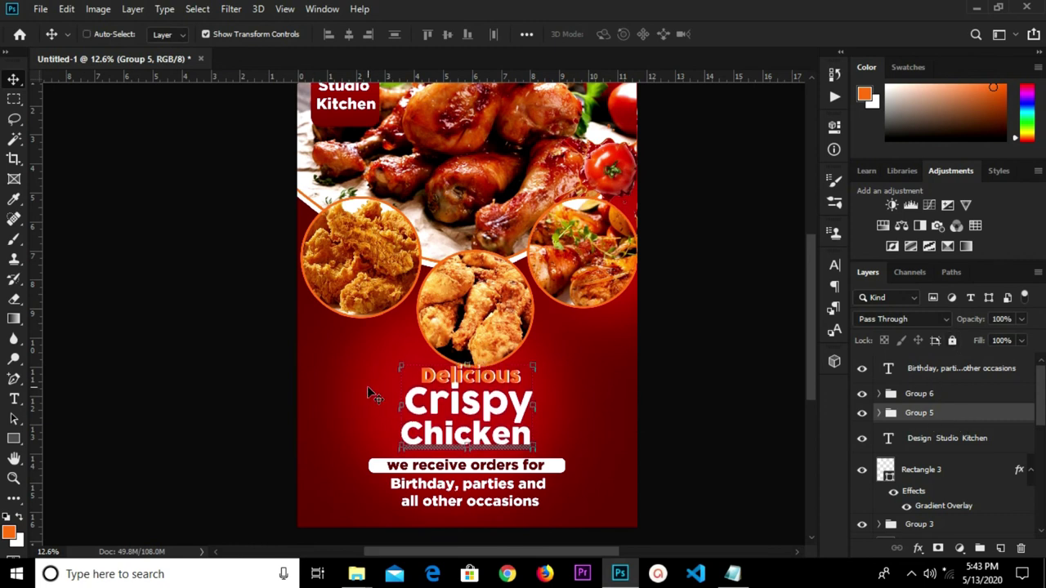
# Scale the headline group to 93.55% and centre it horizontally on the flyer.
pyautogui.hotkey('ctrl', 't')
pyautogui.moveTo(532, 363); pyautogui.dragTo(526, 371)
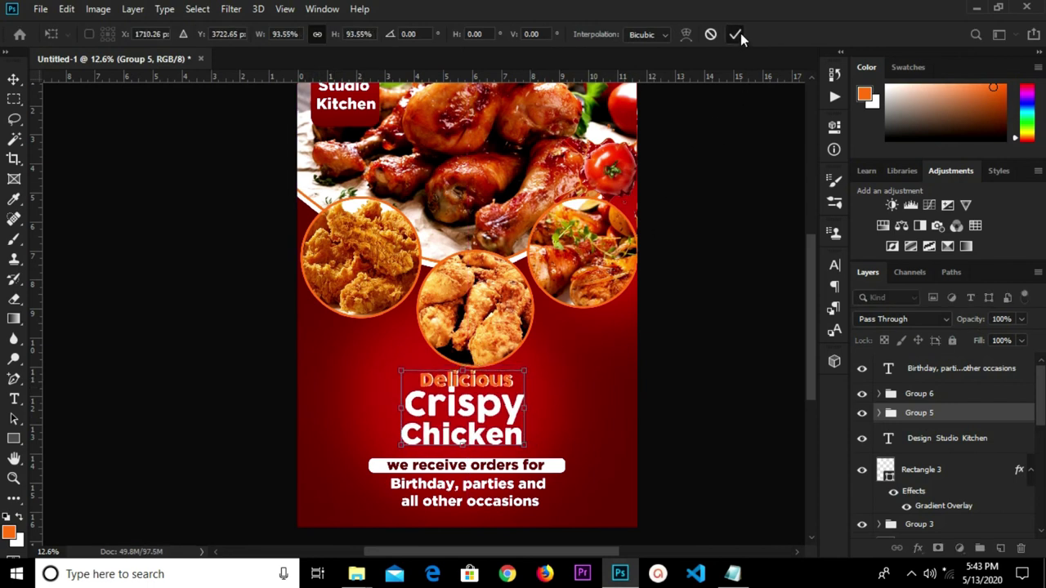
pyautogui.press('Return')
pyautogui.hotkey('ctrl', 'a')
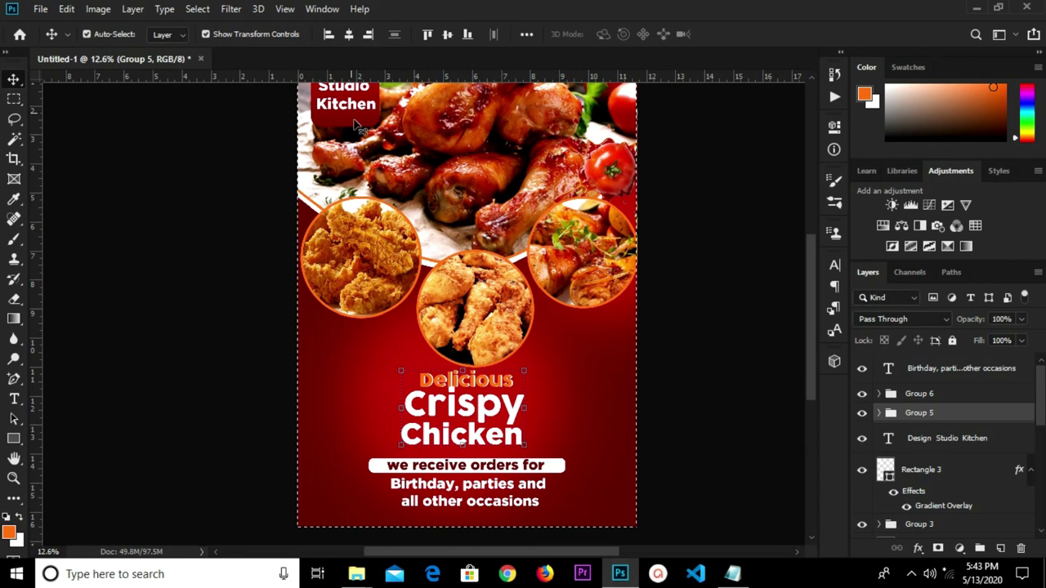
pyautogui.click(349, 34)
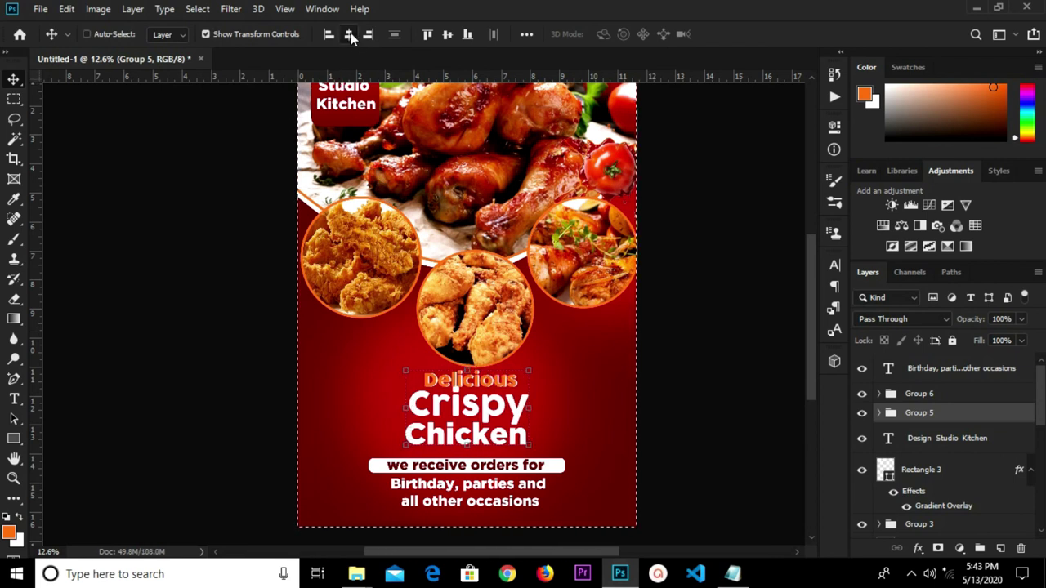
# Nudge the white 'we receive orders for' bar group up toward the headline.
pyautogui.hotkey('ctrl', 'd')
pyautogui.keyDown('ctrl'); pyautogui.click(555, 471); pyautogui.keyUp('ctrl')
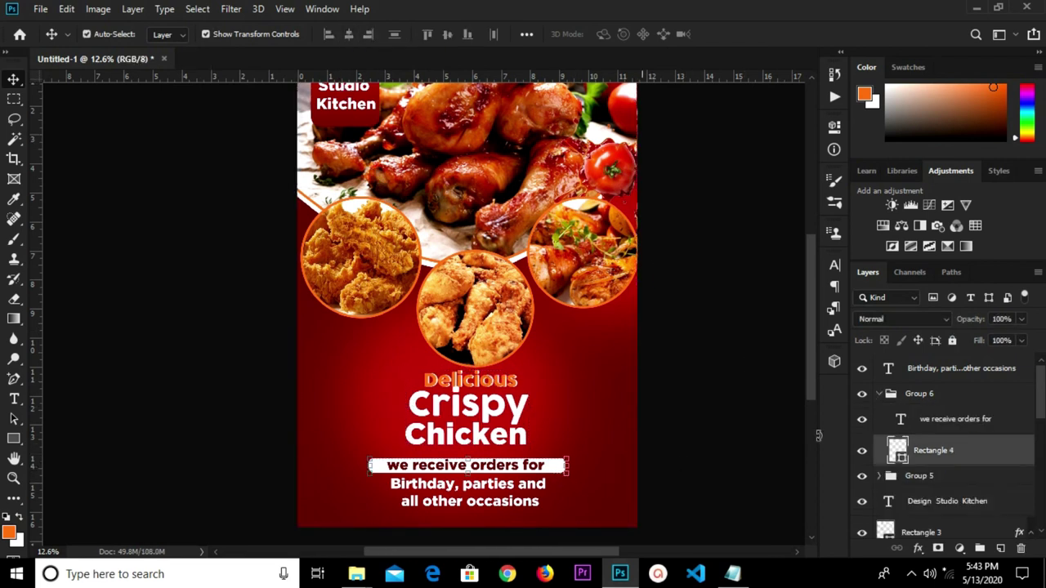
pyautogui.click(909, 397)
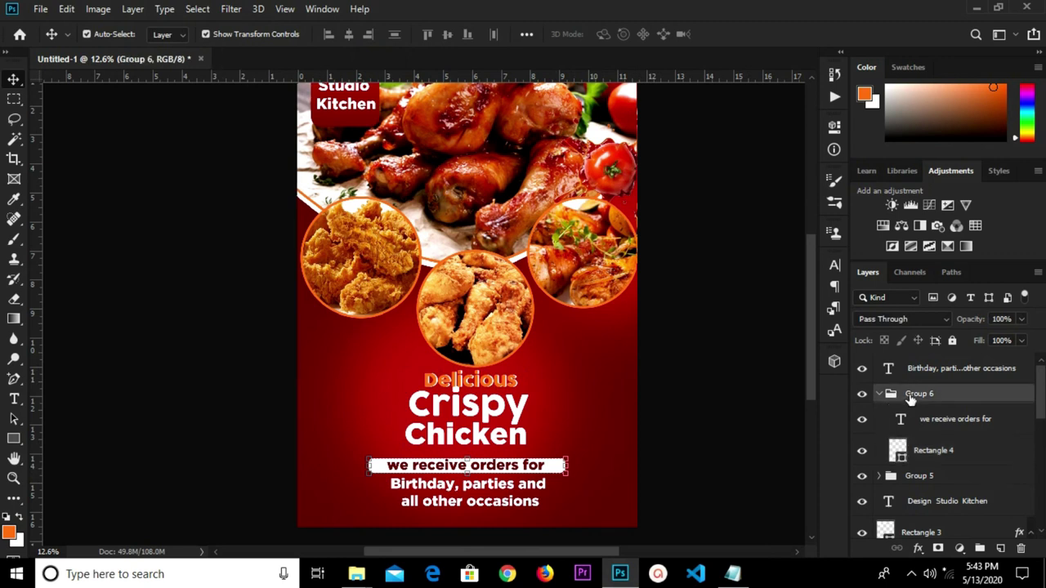
pyautogui.hotkey('shift', 'Up')
pyautogui.hotkey('shift', 'Up')
pyautogui.hotkey('shift', 'Up')
pyautogui.hotkey('shift', 'Up')
pyautogui.hotkey('shift', 'Up')
pyautogui.hotkey('shift', 'Up')
pyautogui.hotkey('shift', 'Up')
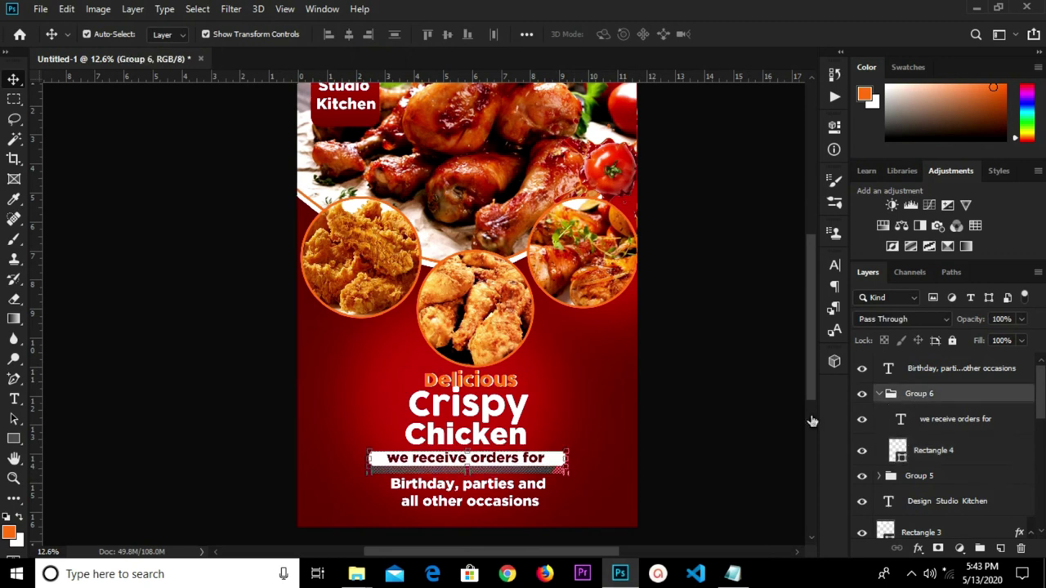
pyautogui.click(717, 469)
# Raise the occasions text slightly beneath the white bar.
pyautogui.scroll(1, 717, 469)
pyautogui.scroll(-1, 524, 505)
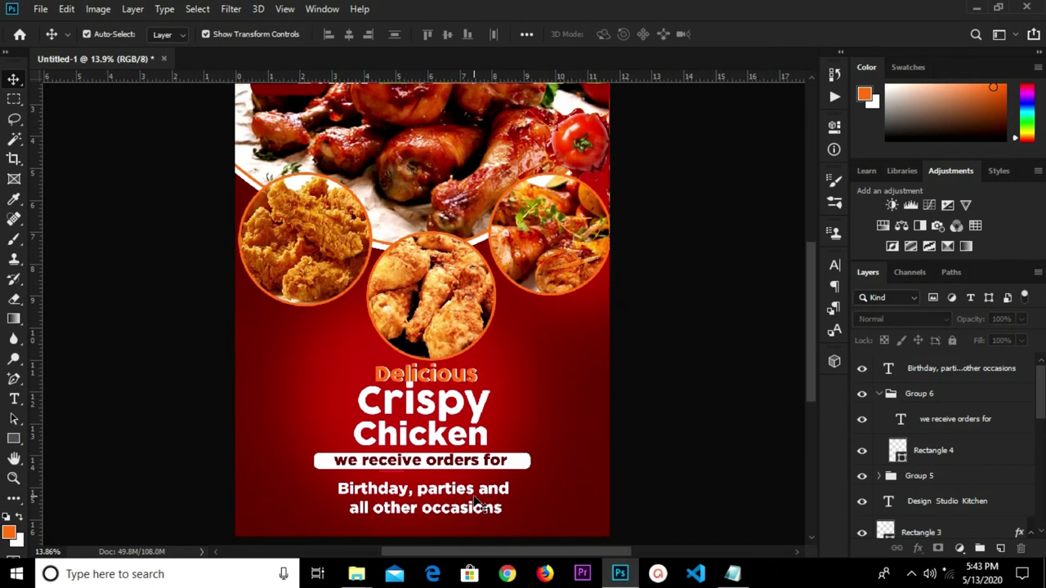
pyautogui.click(476, 503)
pyautogui.hotkey('shift', 'Up')
pyautogui.hotkey('shift', 'Up')
pyautogui.hotkey('shift', 'Up')
pyautogui.hotkey('shift', 'Up')
pyautogui.hotkey('shift', 'Up')
pyautogui.hotkey('shift', 'Up')
pyautogui.hotkey('shift', 'Up')
pyautogui.hotkey('shift', 'Up')
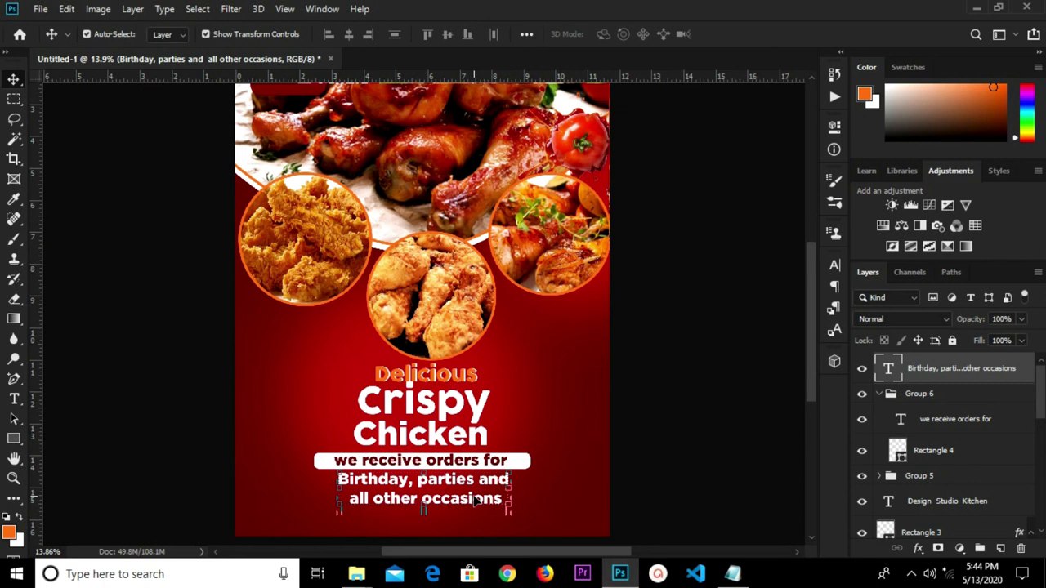
pyautogui.hotkey('shift', 'Down')
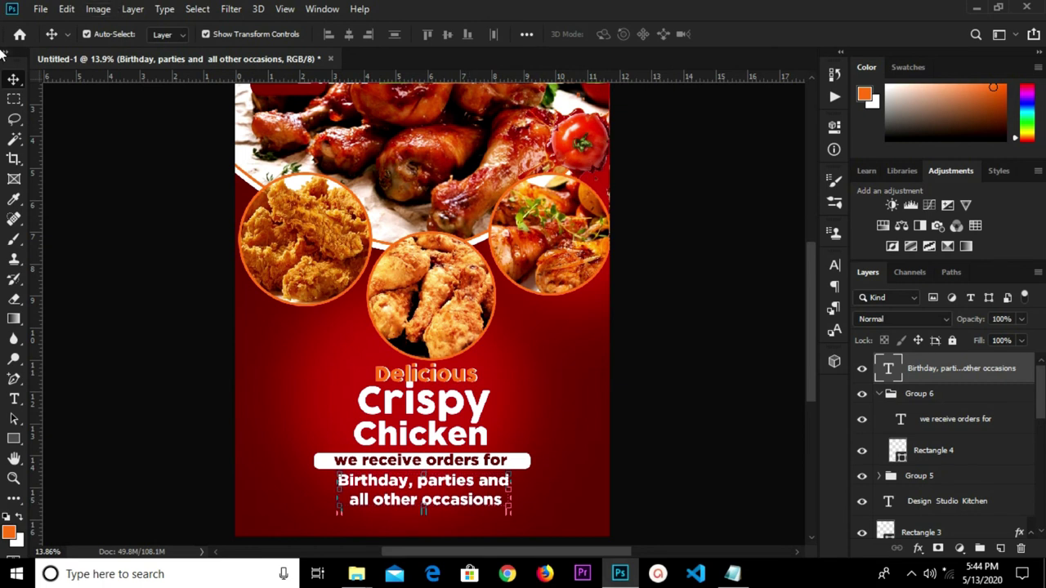
pyautogui.click(169, 391)
# Draw an orange-filled rectangle bar across the bottom of the flyer.
pyautogui.click(14, 439)
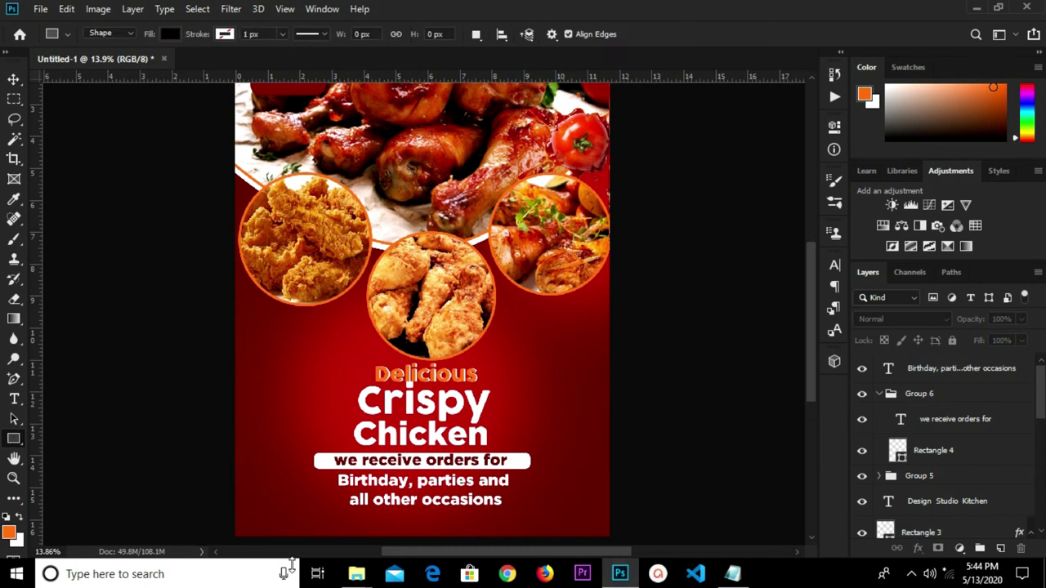
pyautogui.moveTo(279, 540); pyautogui.dragTo(577, 520)
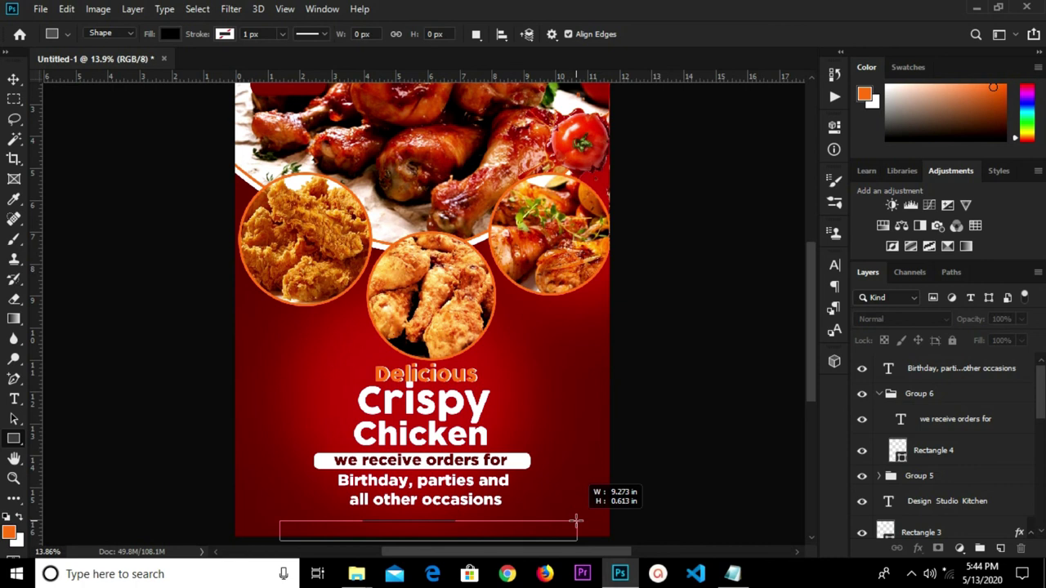
pyautogui.moveTo(577, 520); pyautogui.dragTo(574, 514)
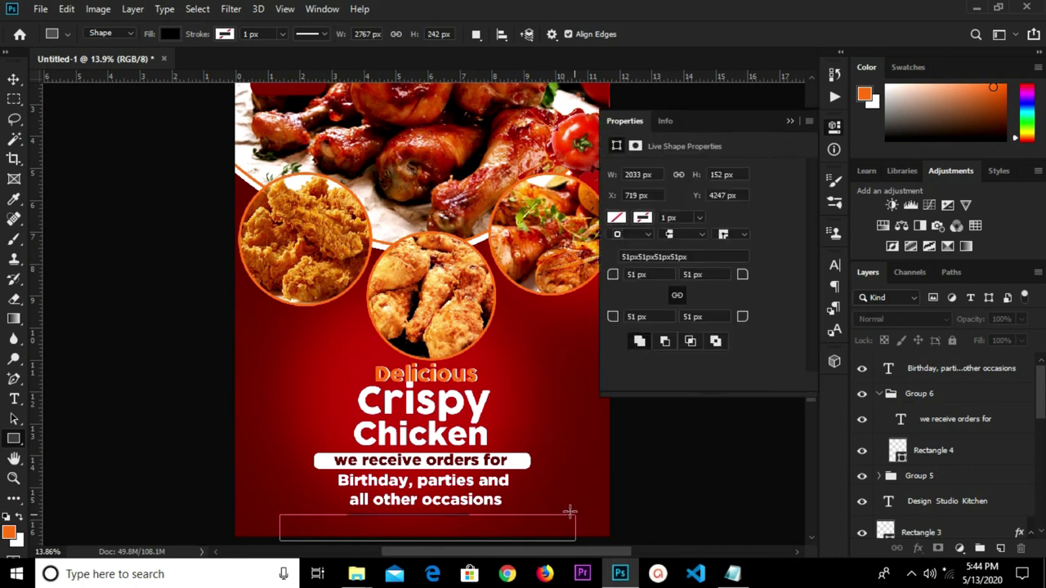
pyautogui.click(614, 218)
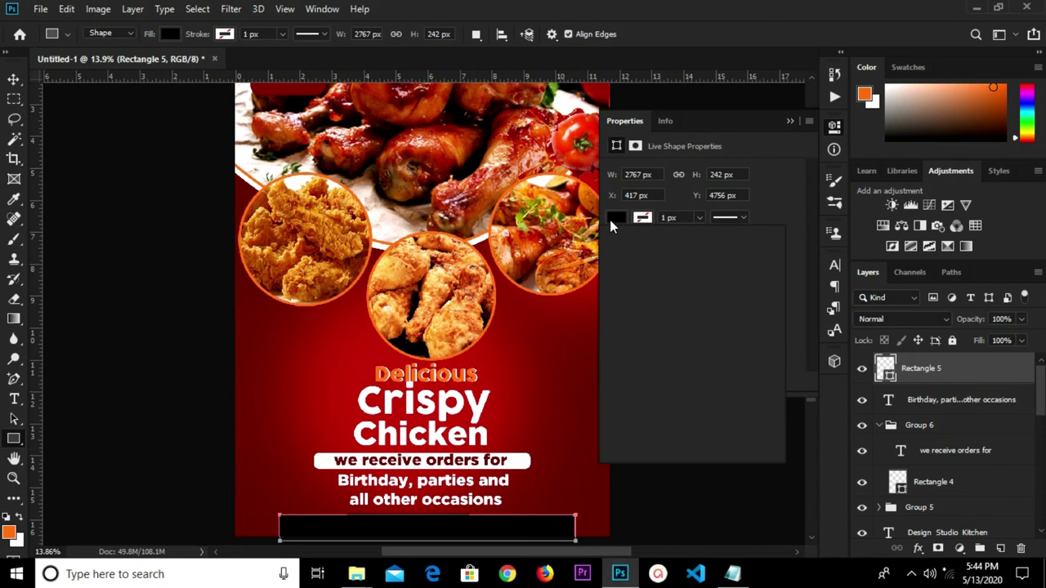
pyautogui.click(640, 297)
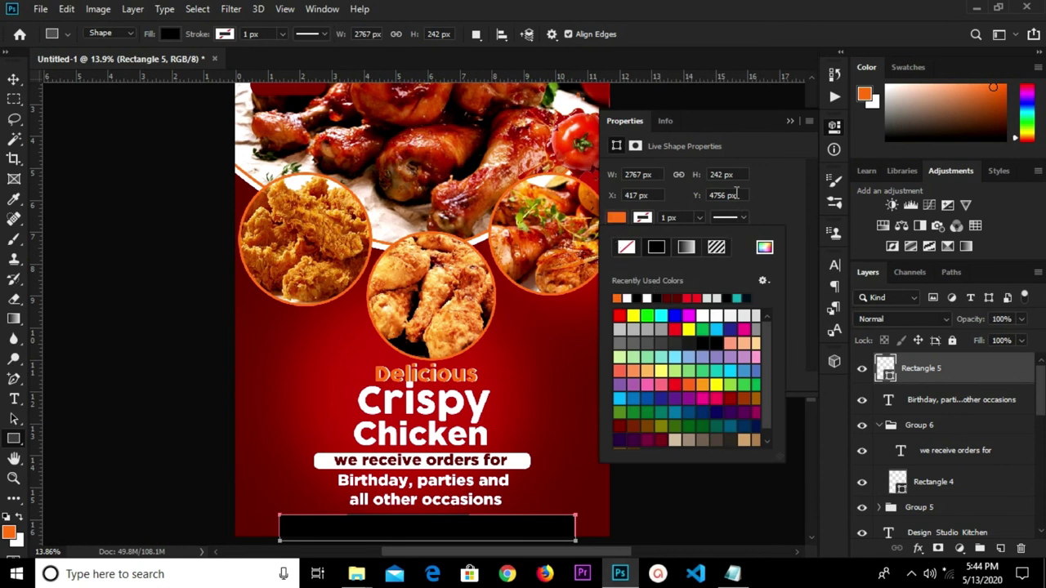
pyautogui.click(787, 122)
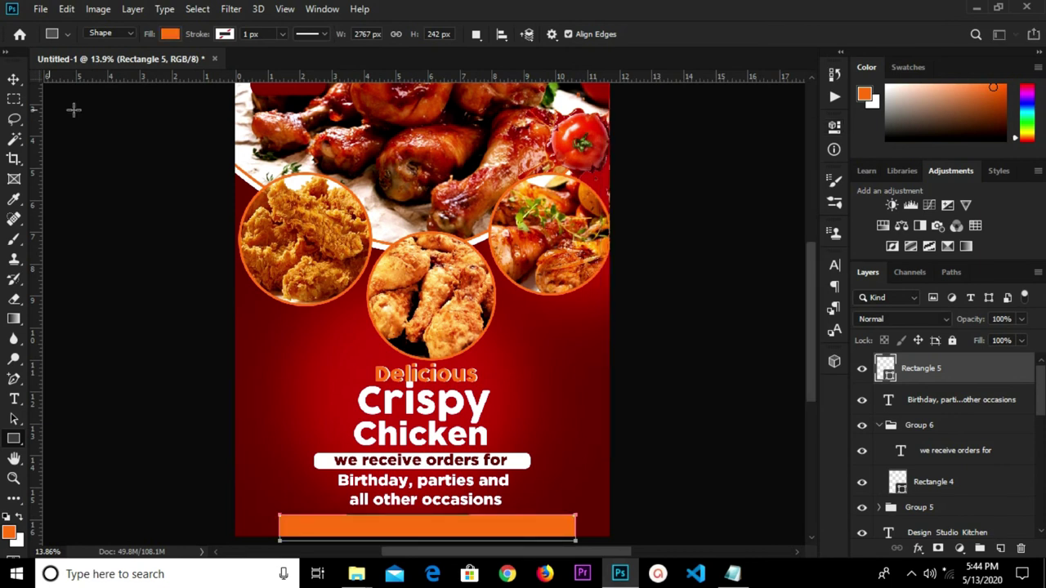
# Centre the orange bottom bar horizontally on the flyer.
pyautogui.click(14, 79)
pyautogui.click(92, 253)
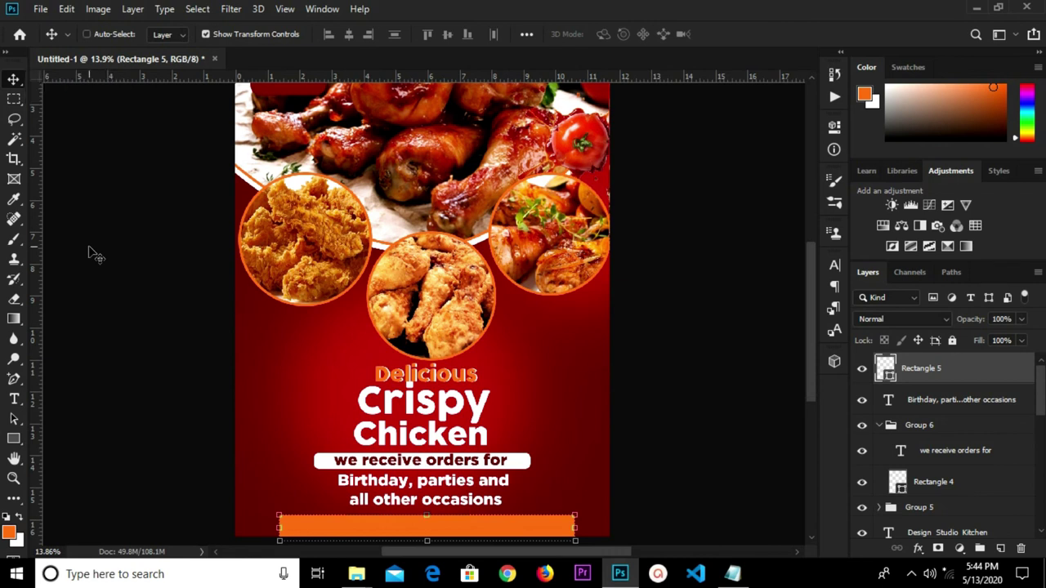
pyautogui.hotkey('ctrl', 'z')
pyautogui.hotkey('ctrl', 'shift', 'z')
pyautogui.hotkey('ctrl', 'a')
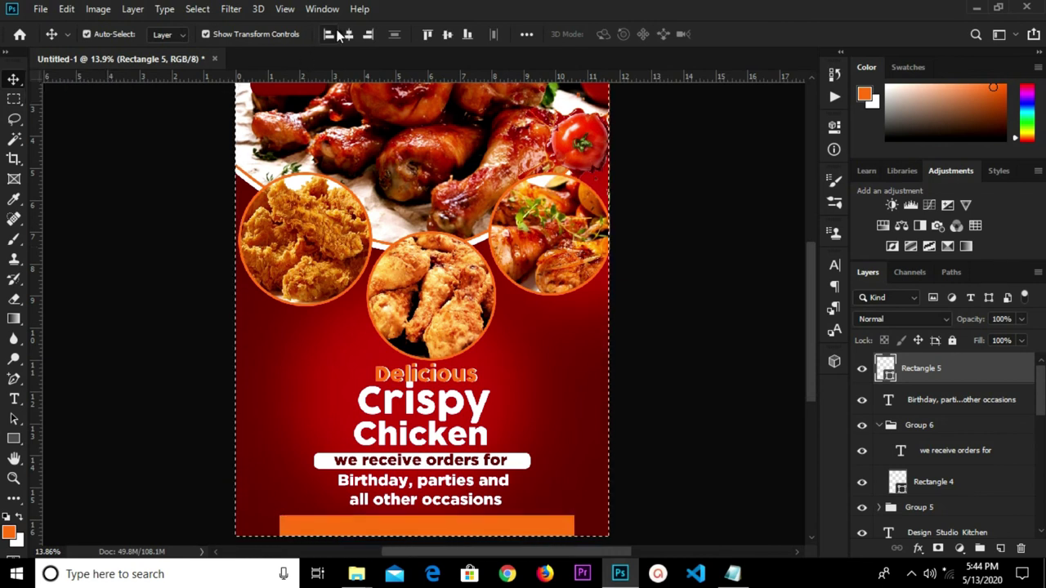
pyautogui.click(348, 35)
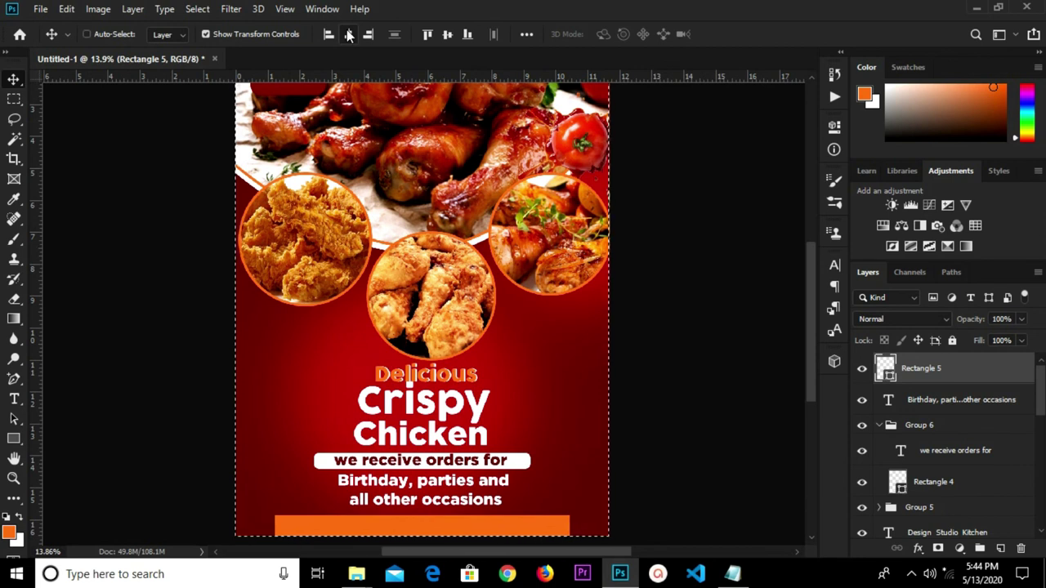
pyautogui.hotkey('ctrl', 'd')
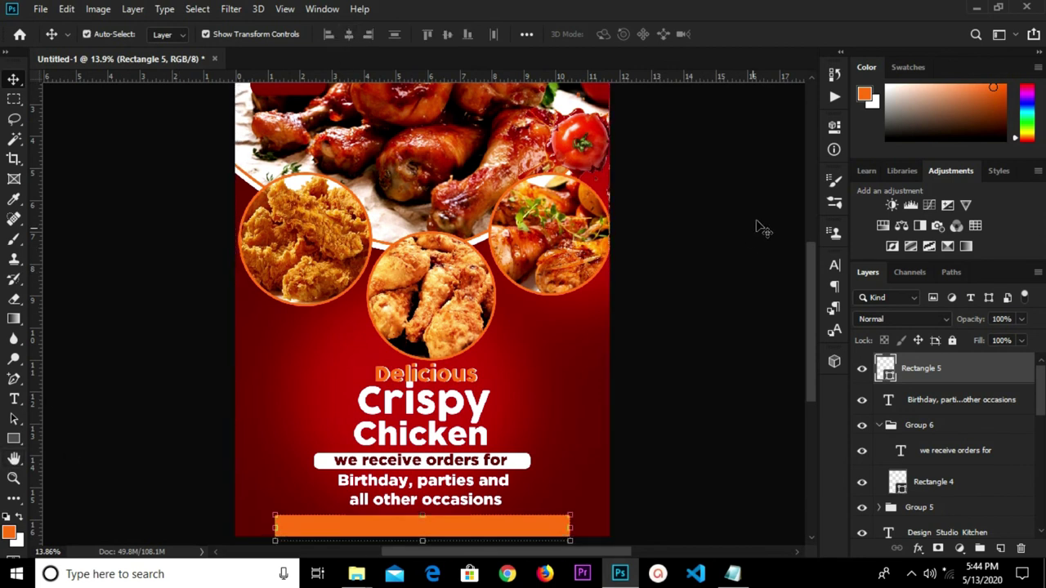
# Give the orange bar a 66 px corner radius in its shape properties.
pyautogui.click(833, 127)
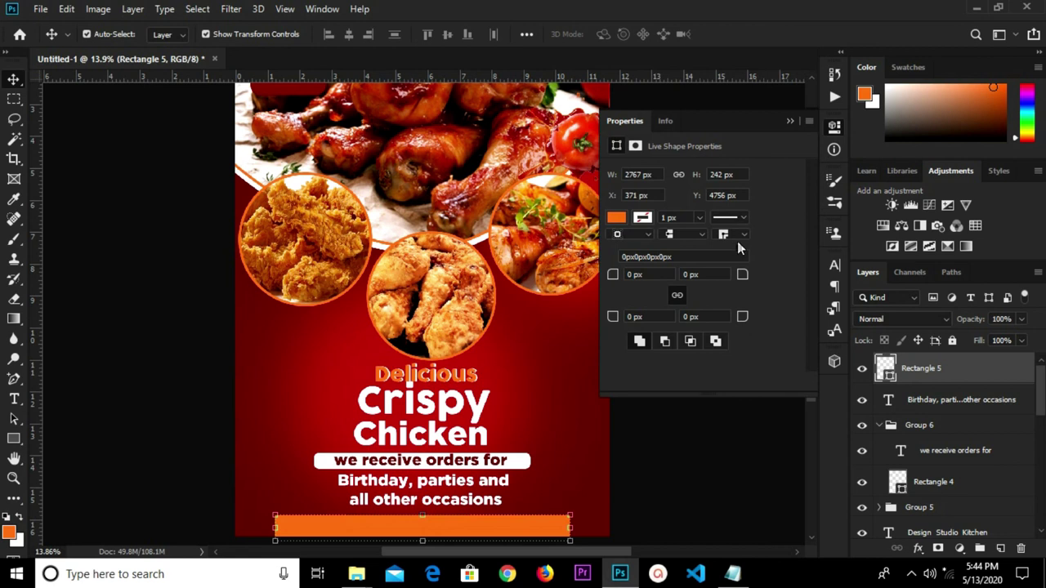
pyautogui.moveTo(744, 274); pyautogui.dragTo(797, 275)
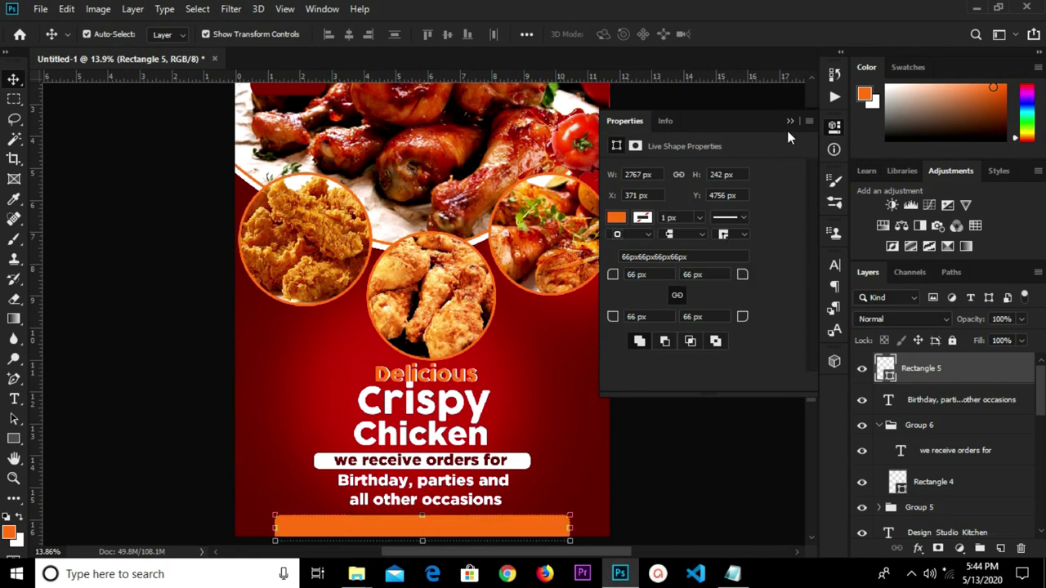
pyautogui.click(790, 121)
pyautogui.click(678, 302)
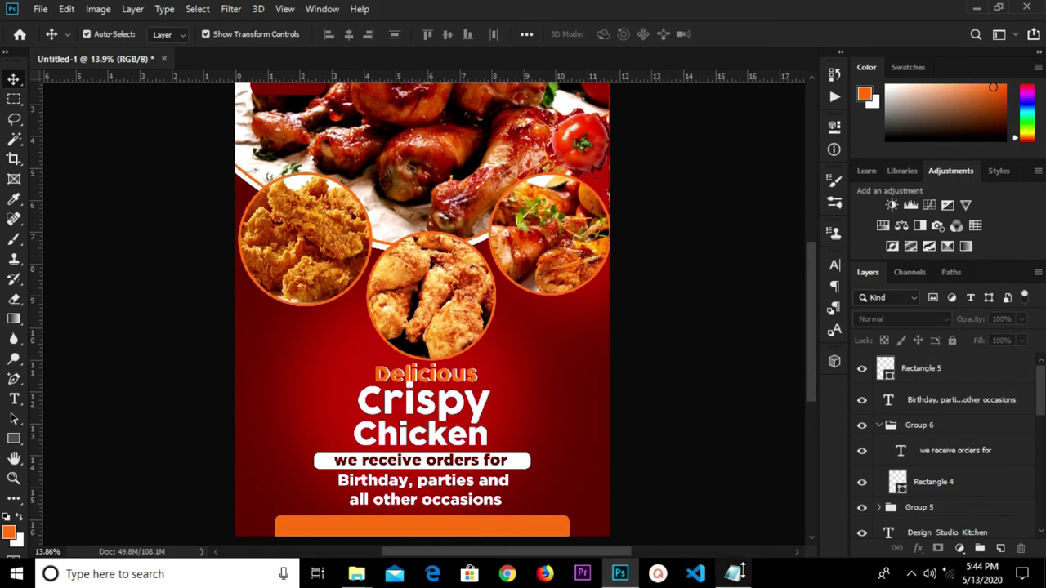
# Copy 'Call for Delivery' from the notes and paste it as a new text layer.
pyautogui.hotkey('alt', 'Tab')
pyautogui.moveTo(237, 242); pyautogui.dragTo(107, 243)
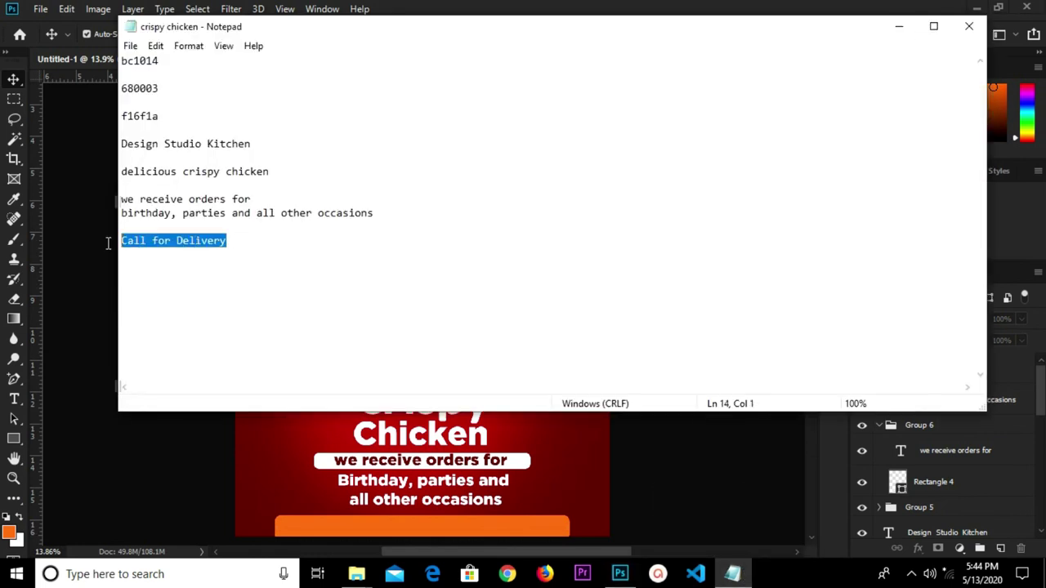
pyautogui.rightClick(154, 238)
pyautogui.click(199, 294)
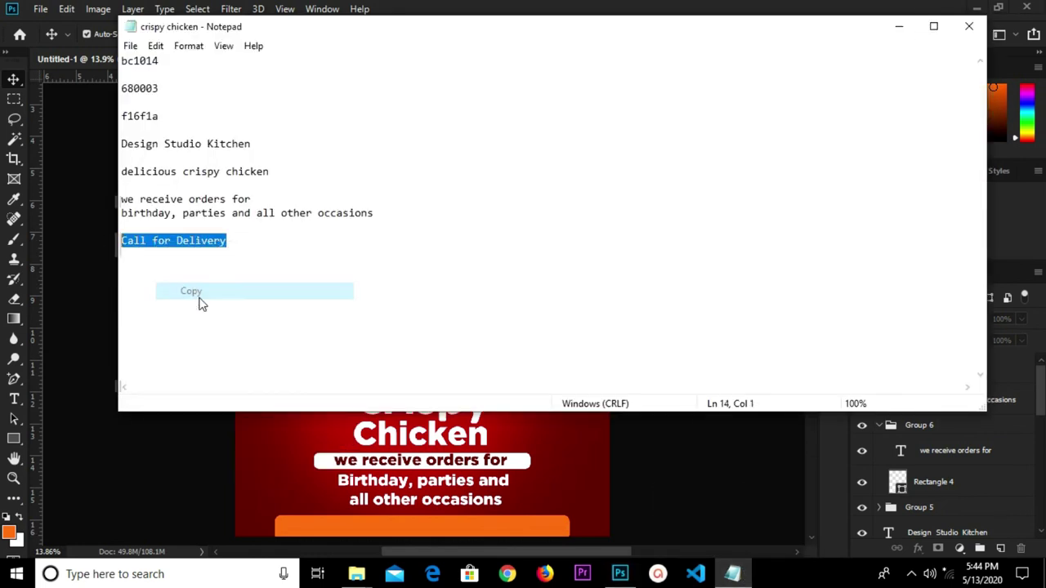
pyautogui.hotkey('alt', 'Tab')
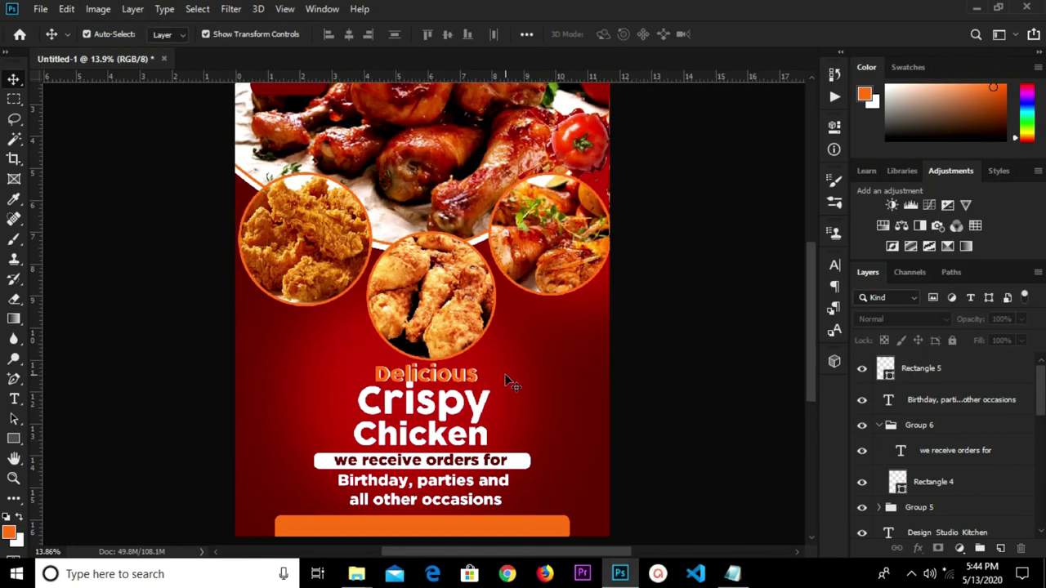
pyautogui.press('t')
pyautogui.click(521, 349)
pyautogui.hotkey('ctrl', 'v')
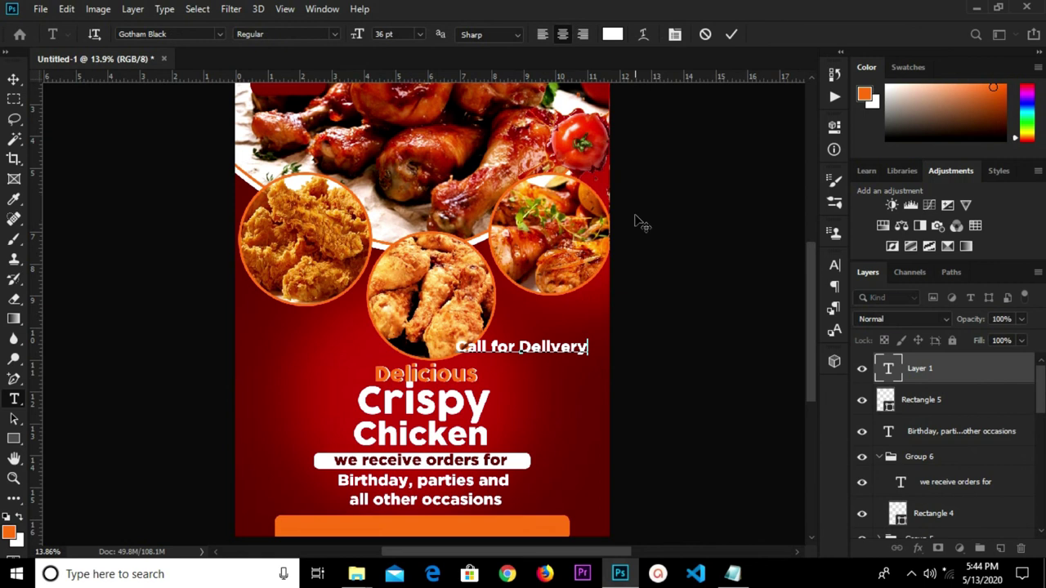
pyautogui.click(731, 34)
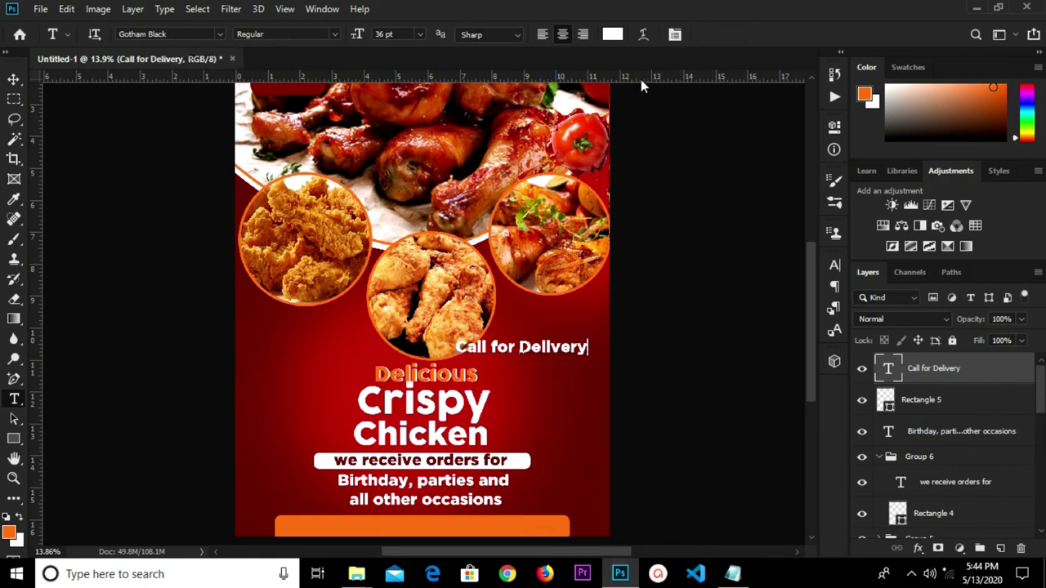
# Set the text colour to dark red 6d0104 and the font to Avalon.
pyautogui.click(613, 35)
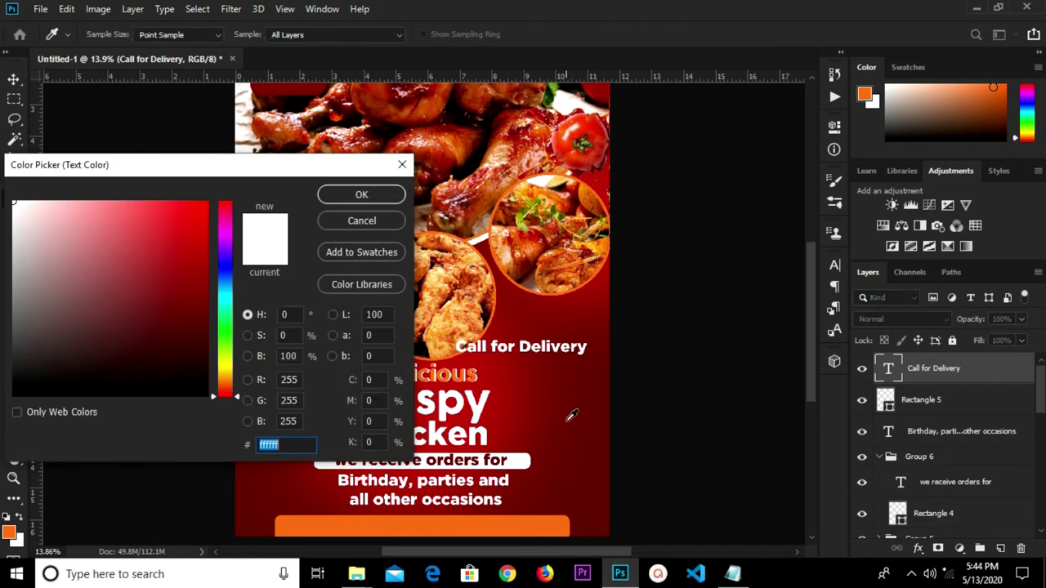
pyautogui.click(578, 433)
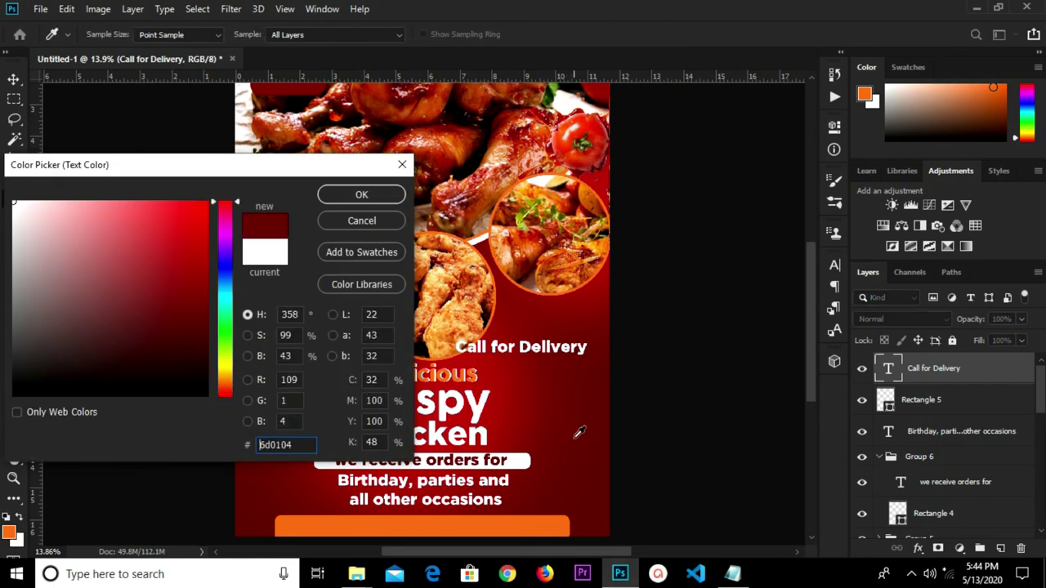
pyautogui.click(361, 196)
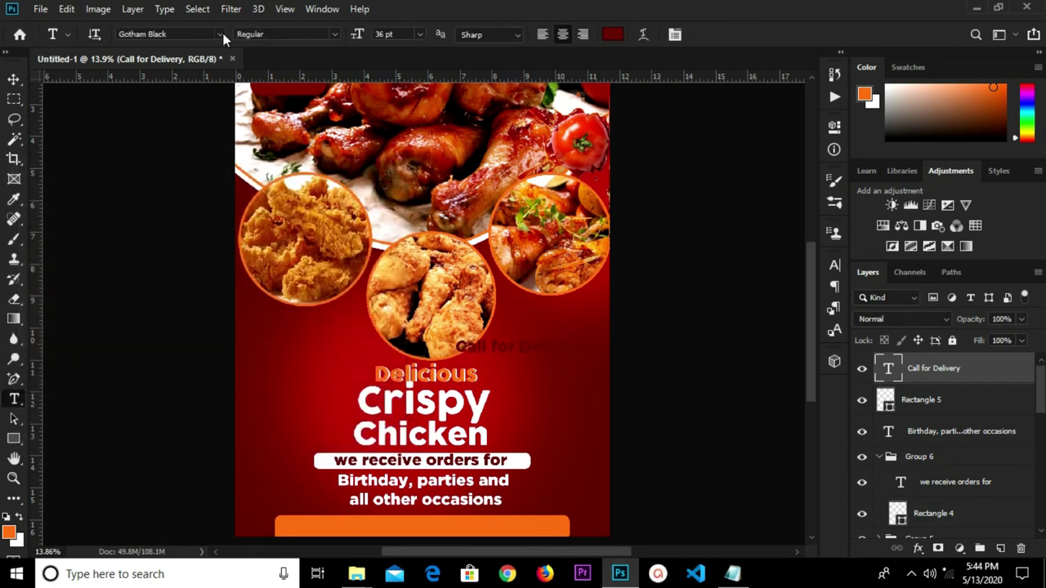
pyautogui.click(220, 35)
pyautogui.click(185, 112)
# Move the Call for Delivery text onto the orange bar and apply Faux Bold.
pyautogui.click(13, 79)
pyautogui.moveTo(533, 350); pyautogui.dragTo(382, 528)
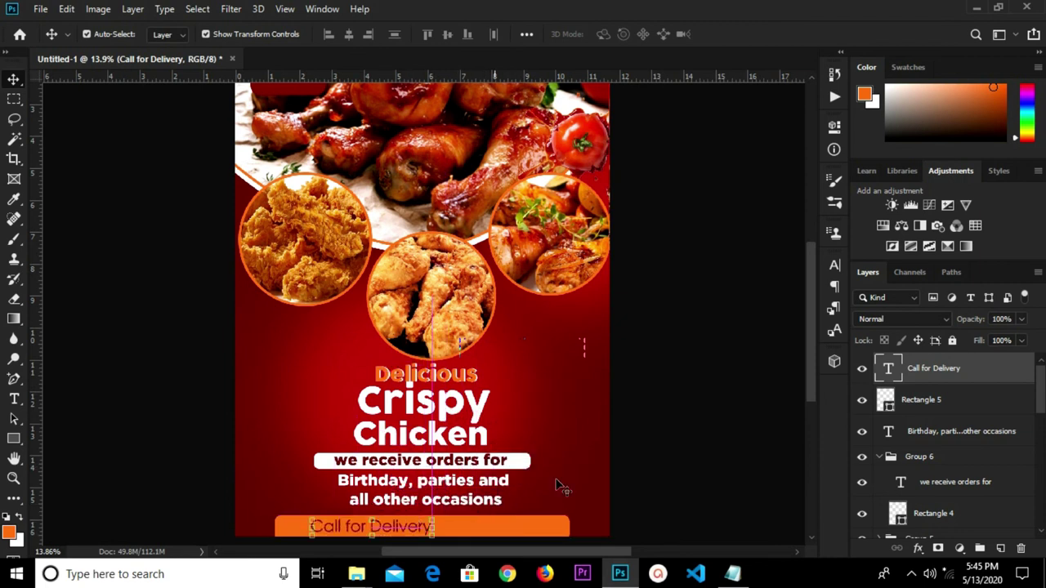
pyautogui.click(835, 265)
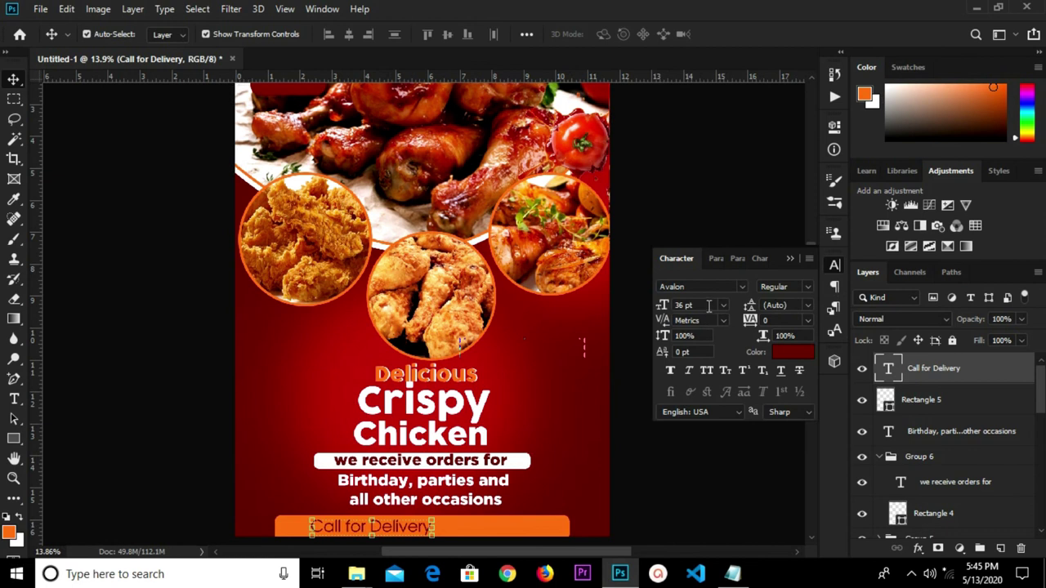
pyautogui.click(670, 373)
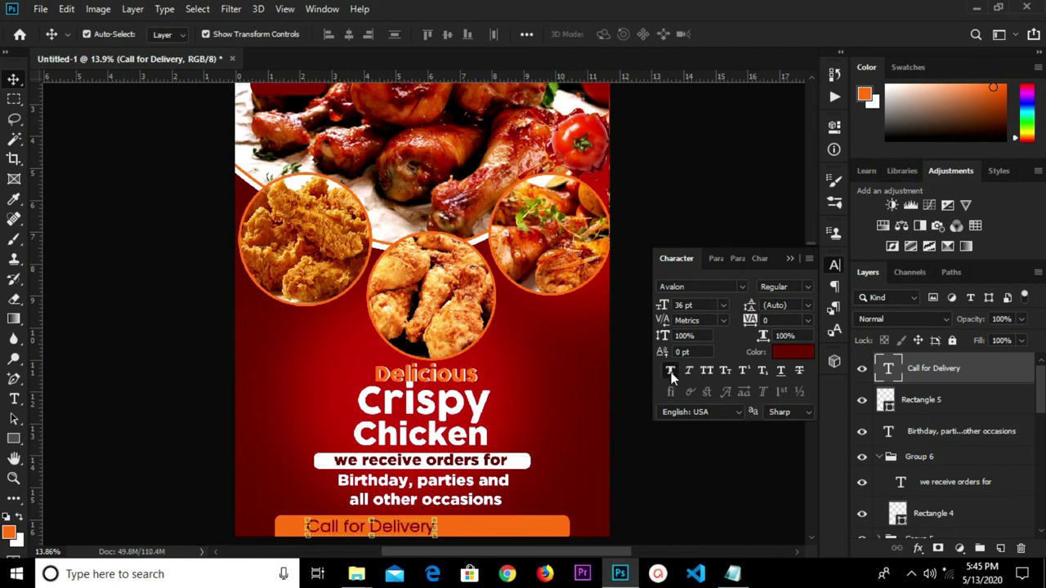
pyautogui.click(790, 259)
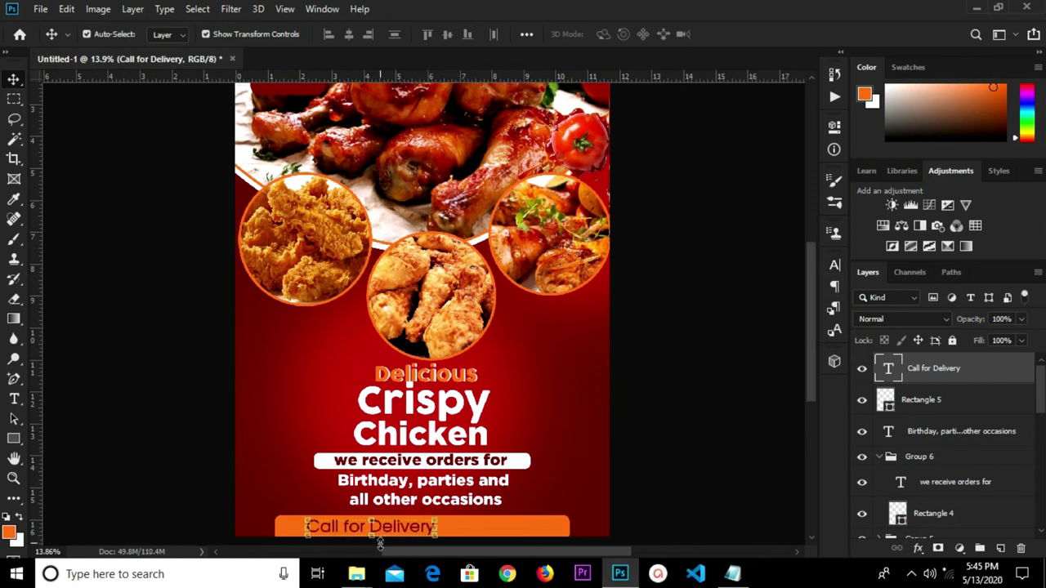
pyautogui.scroll(1, 392, 544)
pyautogui.scroll(1, 408, 536)
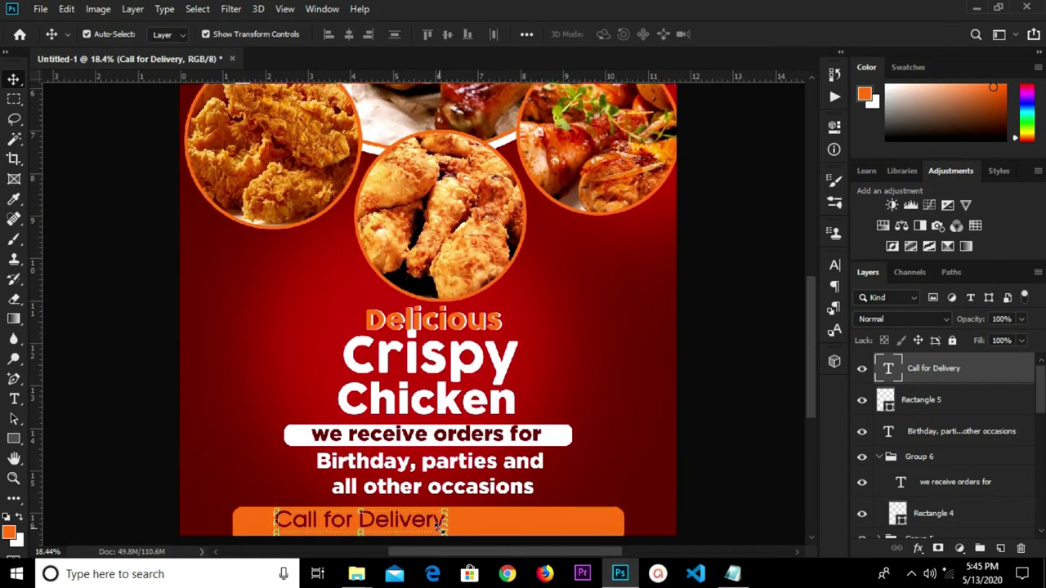
# Append a colon and the delivery phone number to the Call for Delivery text.
pyautogui.press('t')
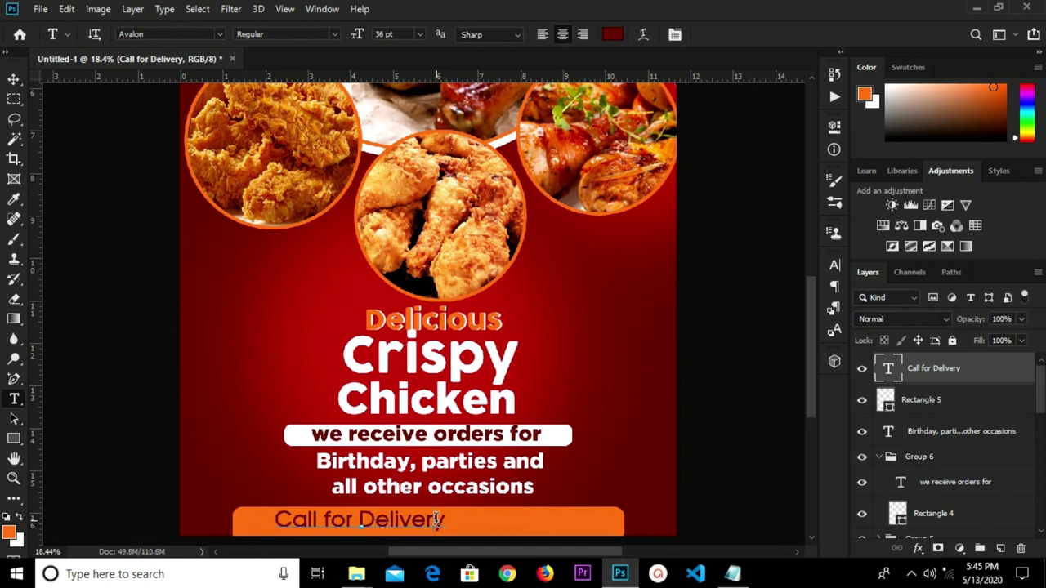
pyautogui.click(437, 520)
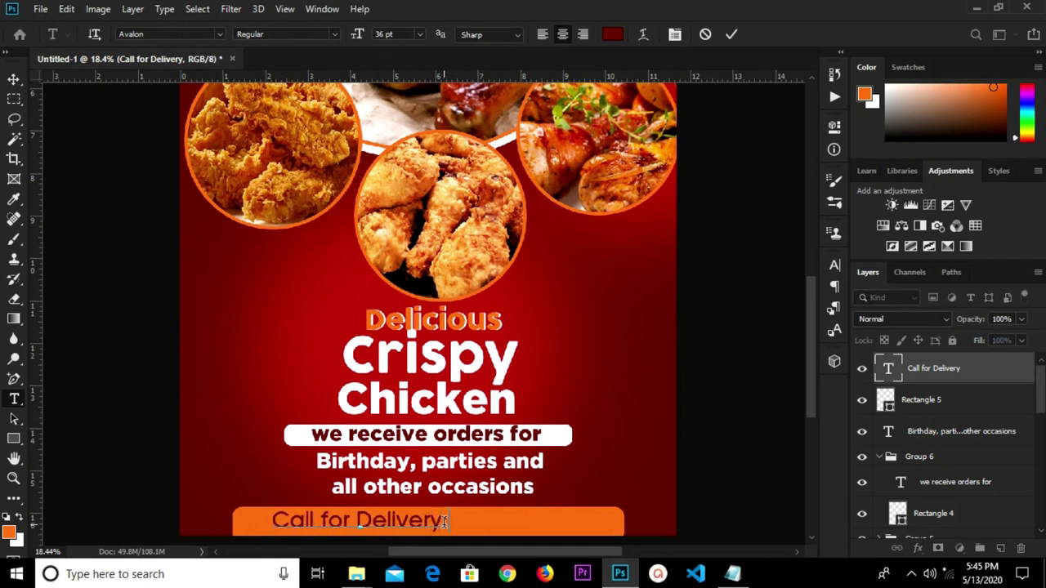
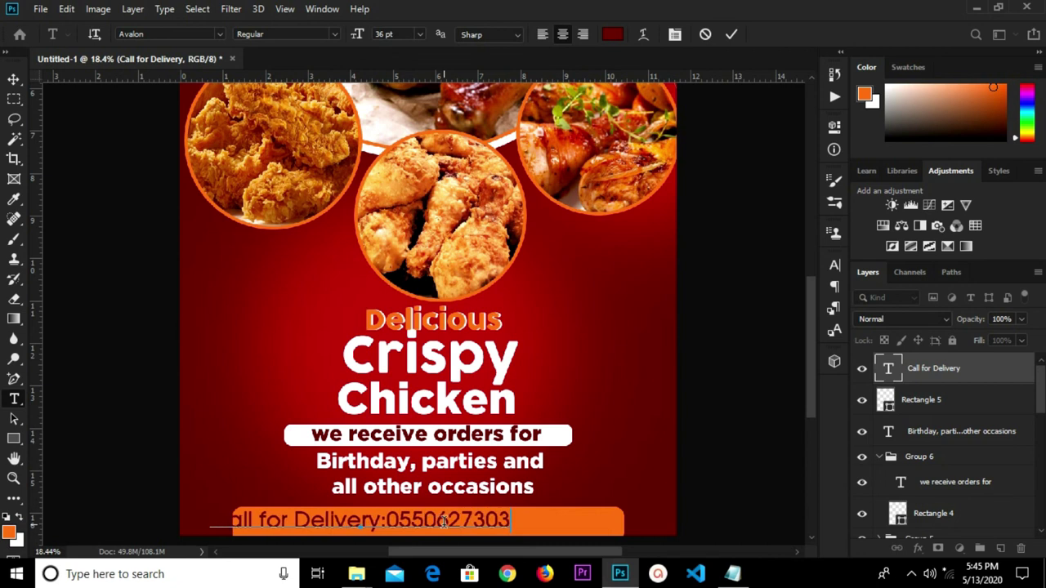
pyautogui.click(730, 36)
# Align the 'Call for Delivery:' phone line to the canvas horizontal centre, then deselect.
pyautogui.hotkey('ctrl', 'a')
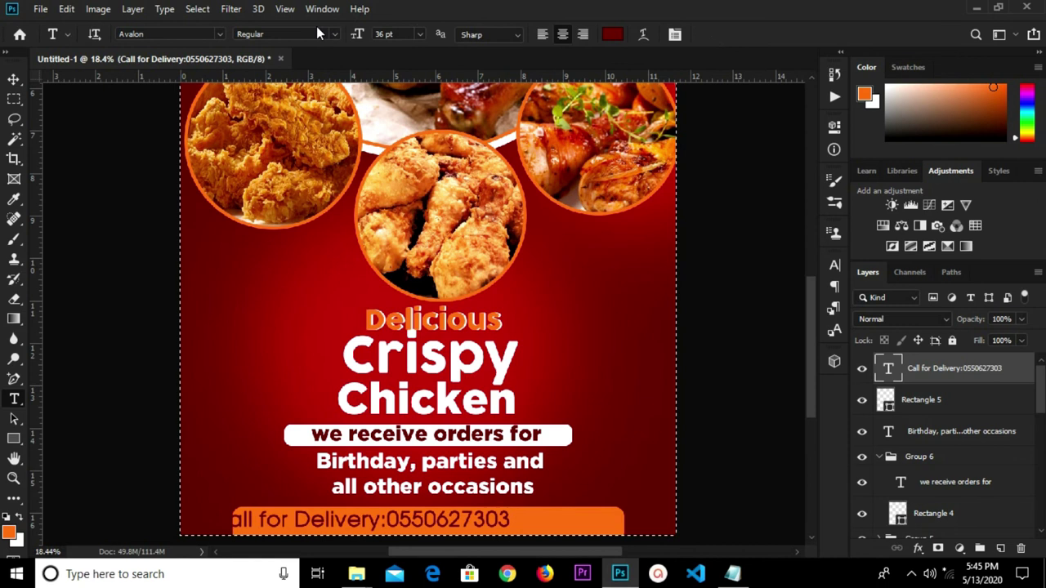
pyautogui.hotkey('ctrl', 'd')
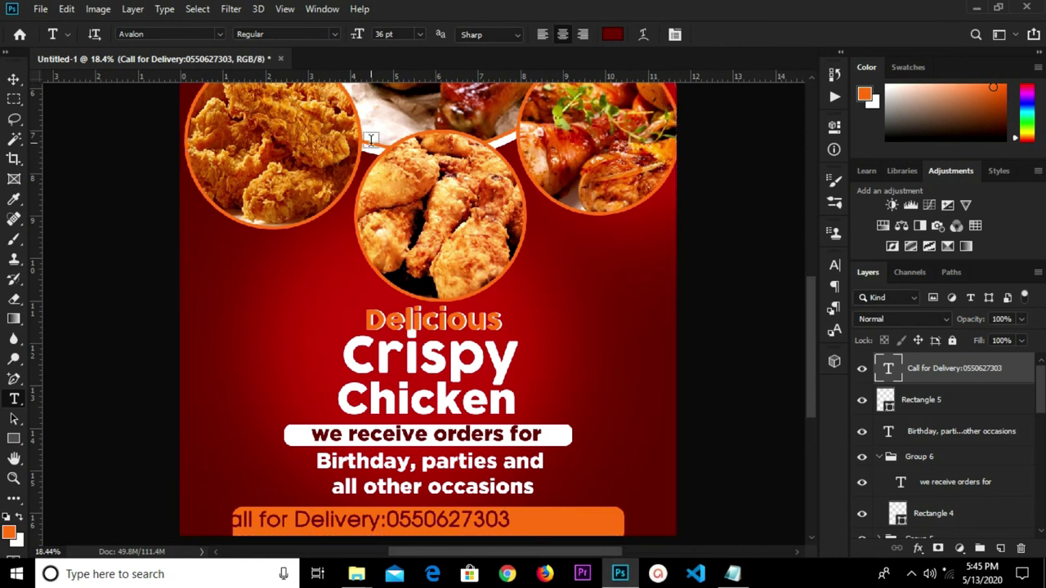
pyautogui.press('v')
pyautogui.hotkey('ctrl', 'a')
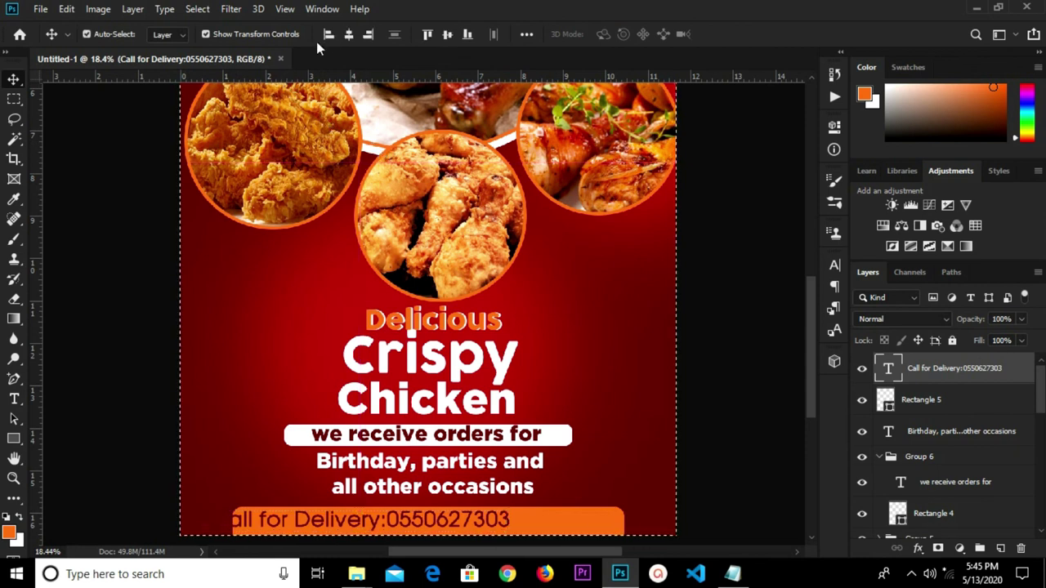
pyautogui.click(349, 34)
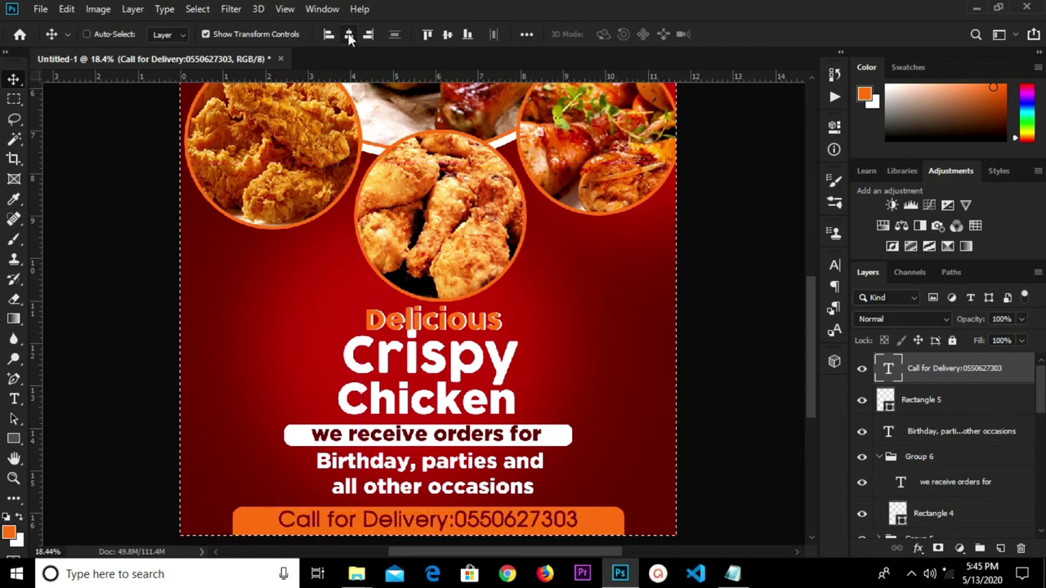
pyautogui.hotkey('ctrl', 'd')
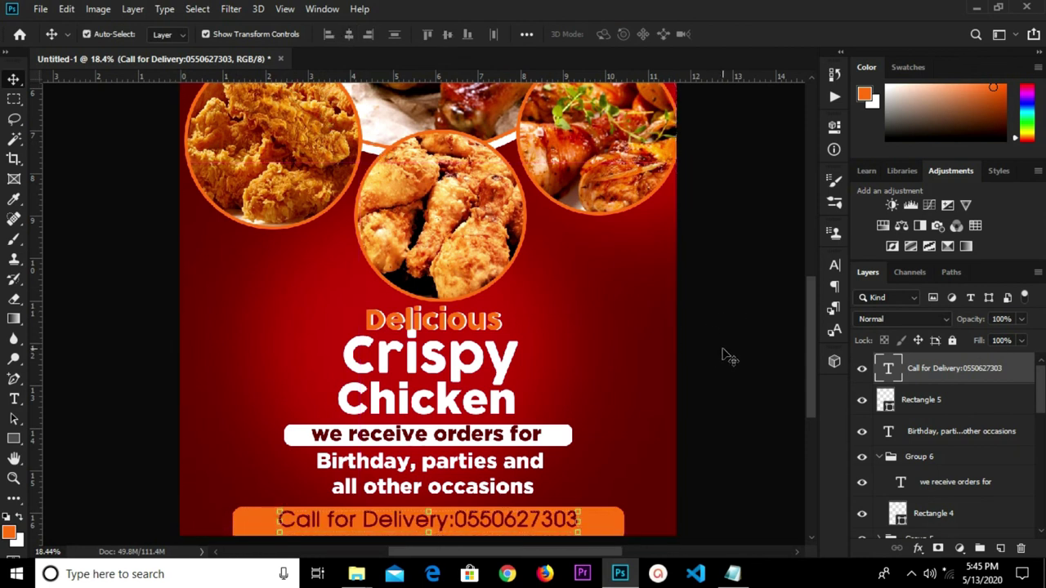
pyautogui.click(723, 354)
# Scale the Delicious Crispy Chicken headline group down to about 97.78%.
pyautogui.scroll(-4, 656, 250)
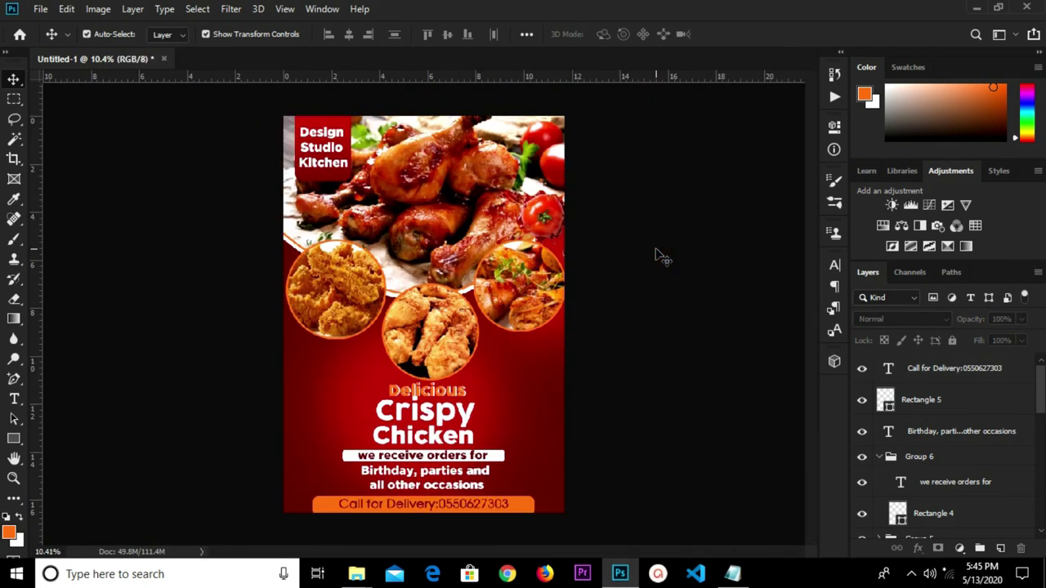
pyautogui.scroll(1, 611, 272)
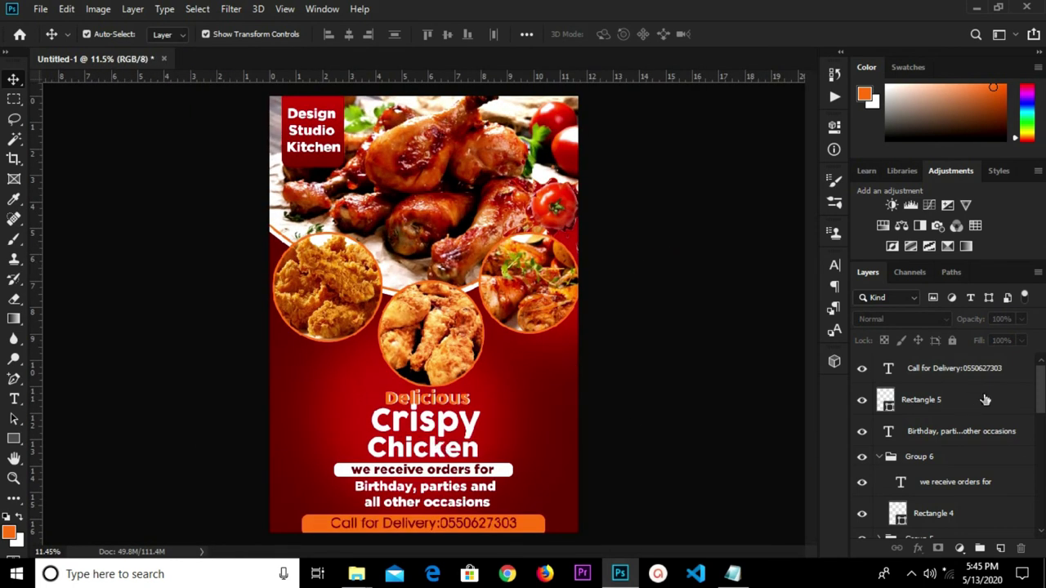
pyautogui.scroll(-2, 948, 419)
pyautogui.scroll(2, 948, 417)
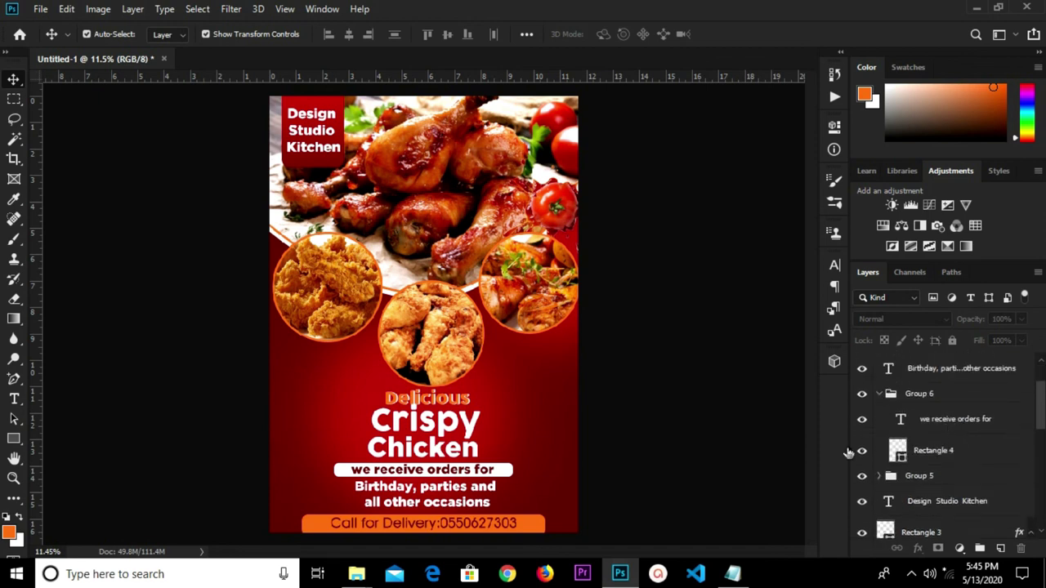
pyautogui.click(425, 419)
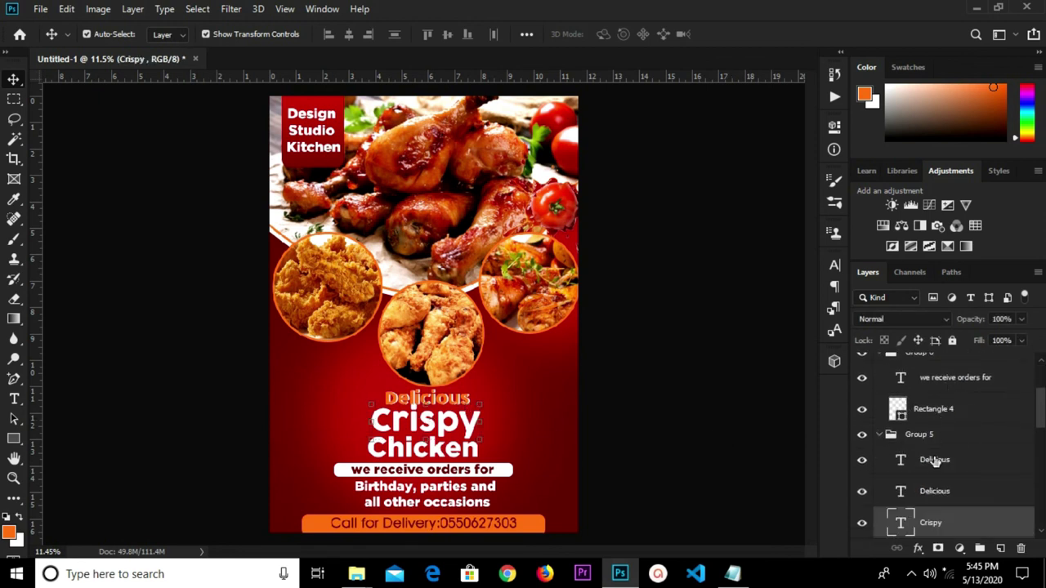
pyautogui.click(881, 435)
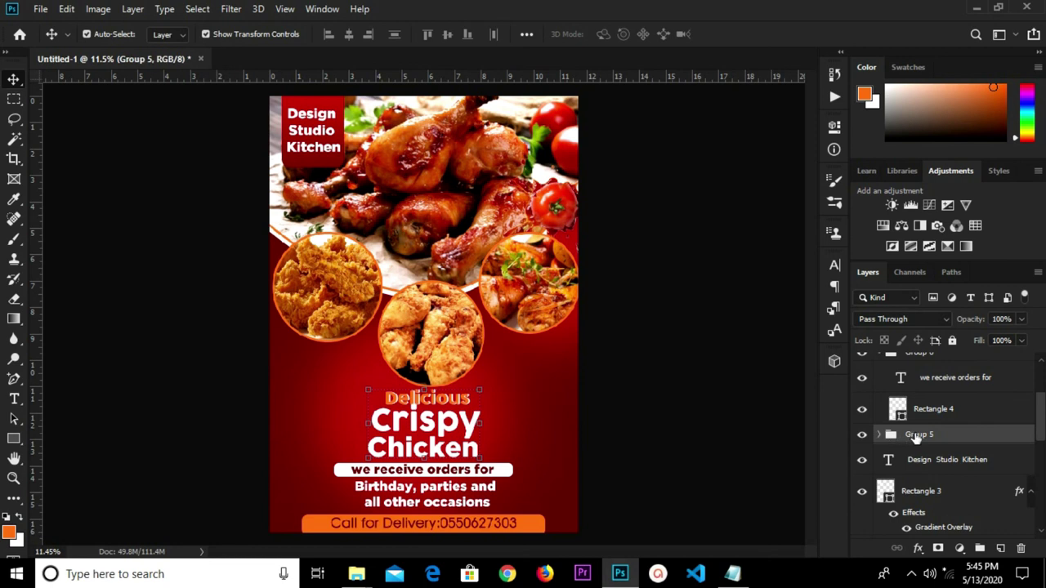
pyautogui.hotkey('ctrl', 't')
pyautogui.moveTo(482, 393); pyautogui.dragTo(480, 395)
pyautogui.press('Return')
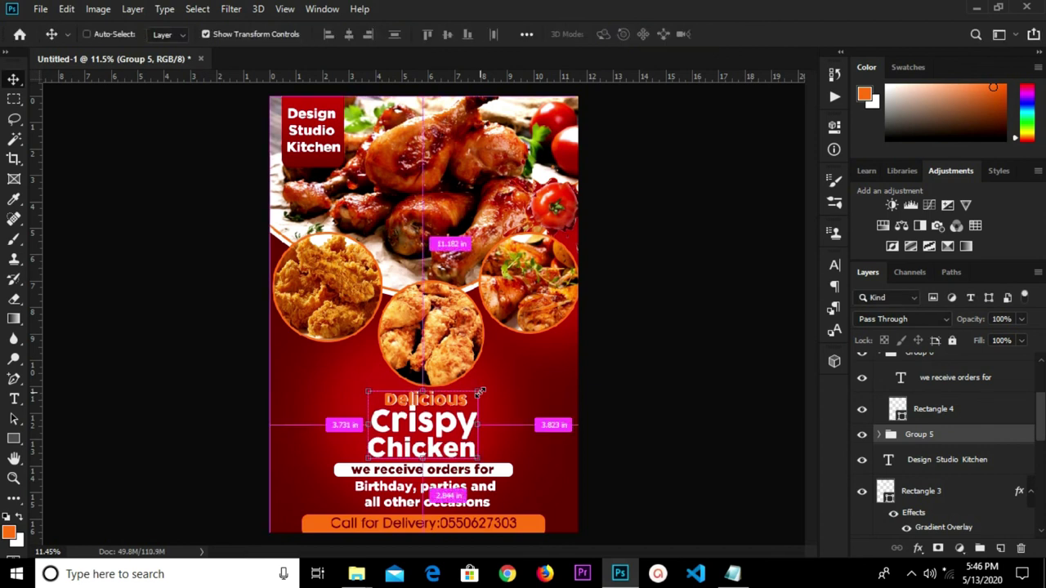
# Centre the headline horizontally on the flyer and nudge it up slightly.
pyautogui.hotkey('ctrl', 'a')
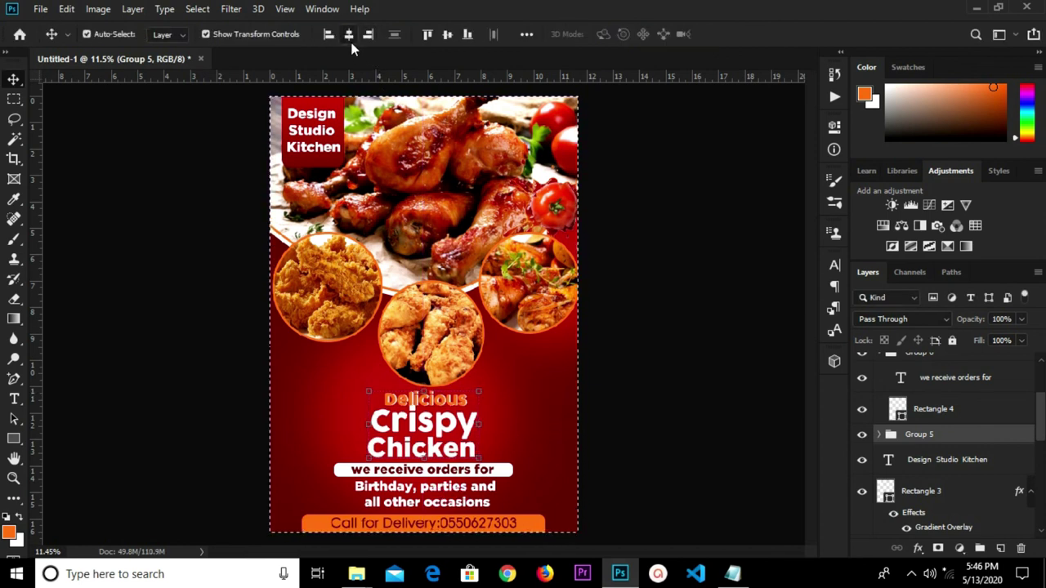
pyautogui.click(349, 35)
pyautogui.hotkey('ctrl', 'd')
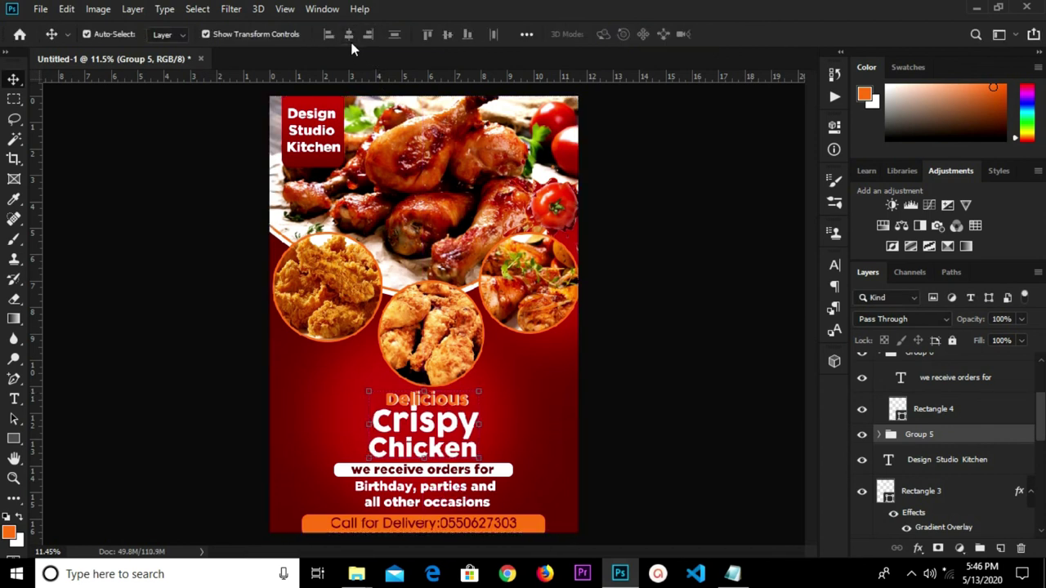
pyautogui.hotkey('shift', 'Up')
pyautogui.hotkey('shift', 'Up')
pyautogui.hotkey('shift', 'Up')
pyautogui.hotkey('shift', 'Up')
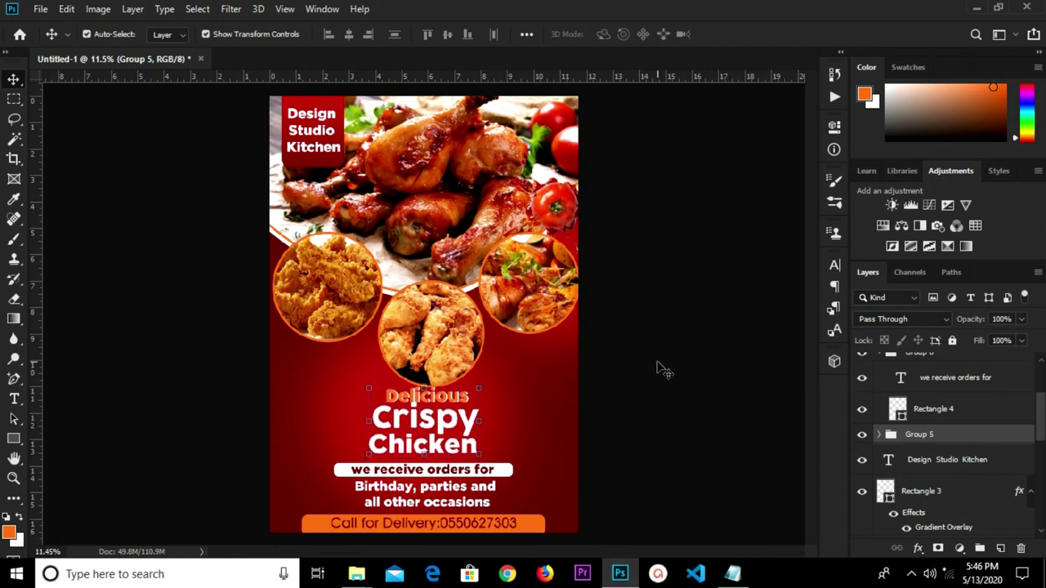
# Select Group 4, the middle chicken photo circle, and nudge it slightly higher.
pyautogui.click(588, 368)
pyautogui.click(455, 365)
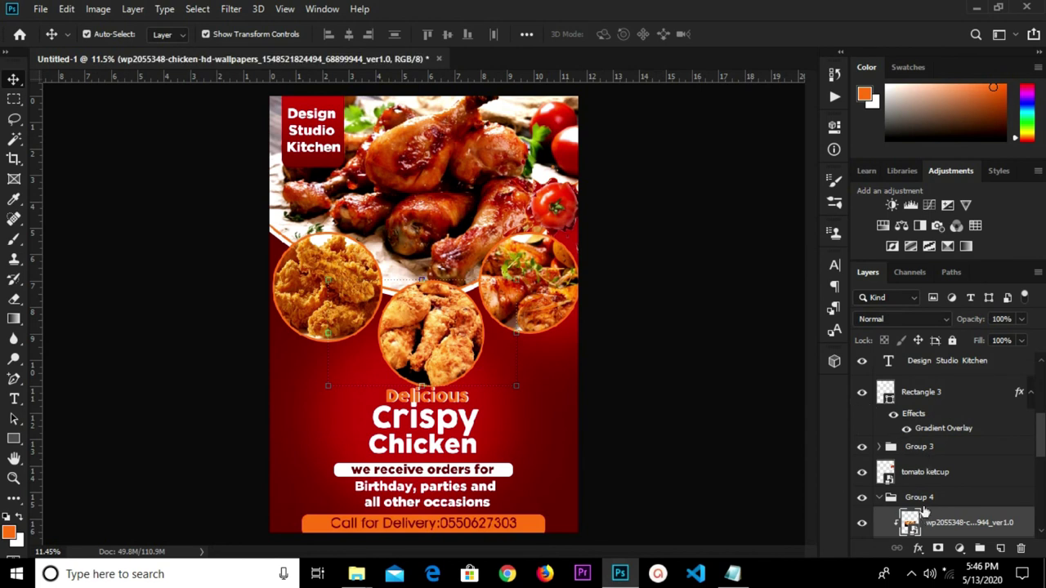
pyautogui.click(878, 500)
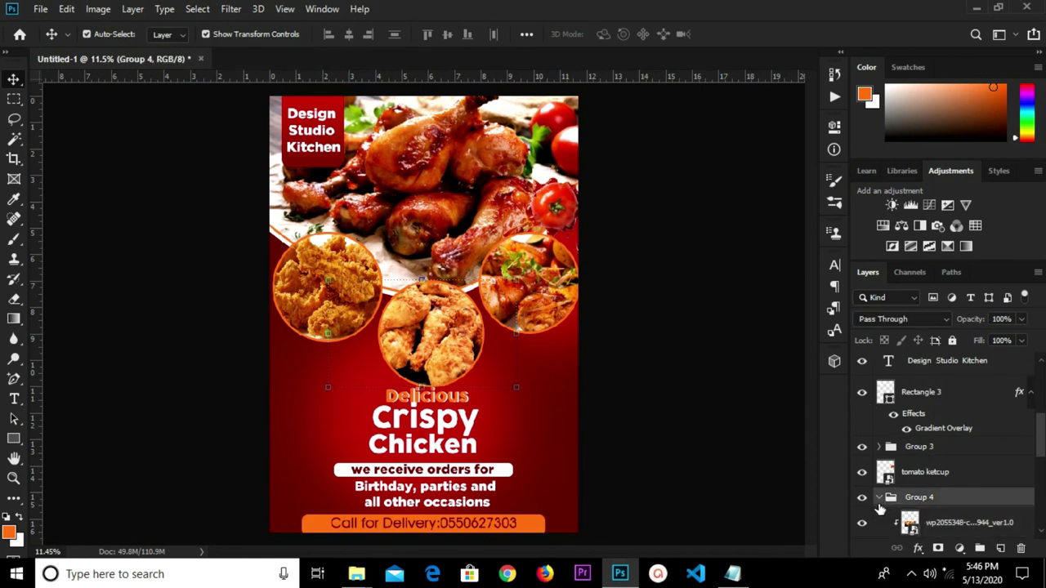
pyautogui.hotkey('shift', 'Up')
pyautogui.hotkey('shift', 'Up')
pyautogui.hotkey('shift', 'Up')
pyautogui.hotkey('shift', 'Up')
pyautogui.hotkey('shift', 'Up')
pyautogui.hotkey('shift', 'Up')
pyautogui.hotkey('shift', 'Up')
pyautogui.hotkey('shift', 'Up')
pyautogui.hotkey('shift', 'Up')
pyautogui.hotkey('shift', 'Up')
pyautogui.hotkey('shift', 'Up')
pyautogui.hotkey('shift', 'Up')
pyautogui.hotkey('shift', 'Down')
pyautogui.hotkey('shift', 'Down')
pyautogui.hotkey('shift', 'Down')
pyautogui.hotkey('shift', 'Down')
pyautogui.hotkey('shift', 'Down')
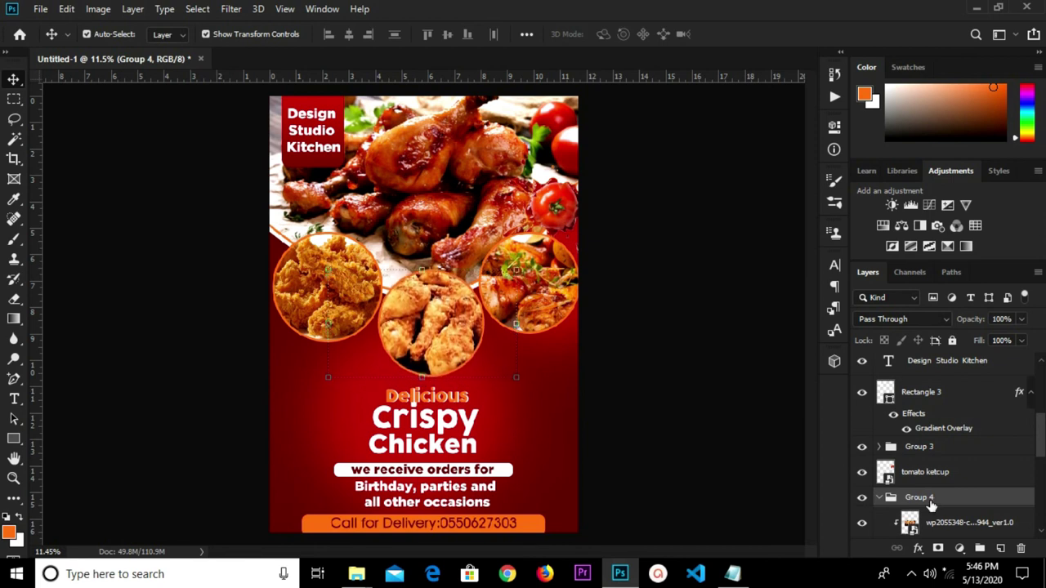
pyautogui.click(726, 434)
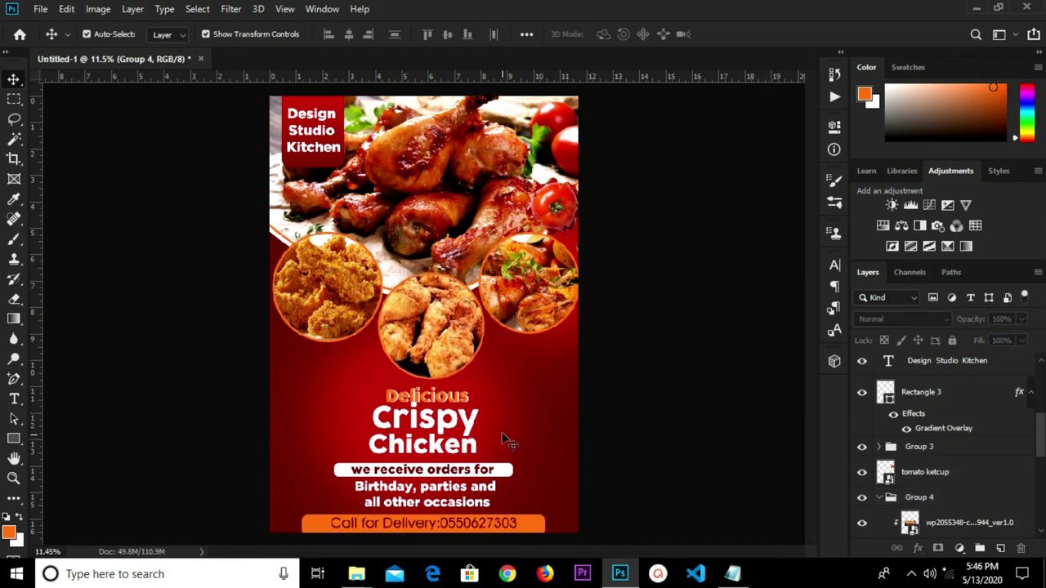
pyautogui.scroll(-2, 923, 458)
pyautogui.scroll(-1, 922, 456)
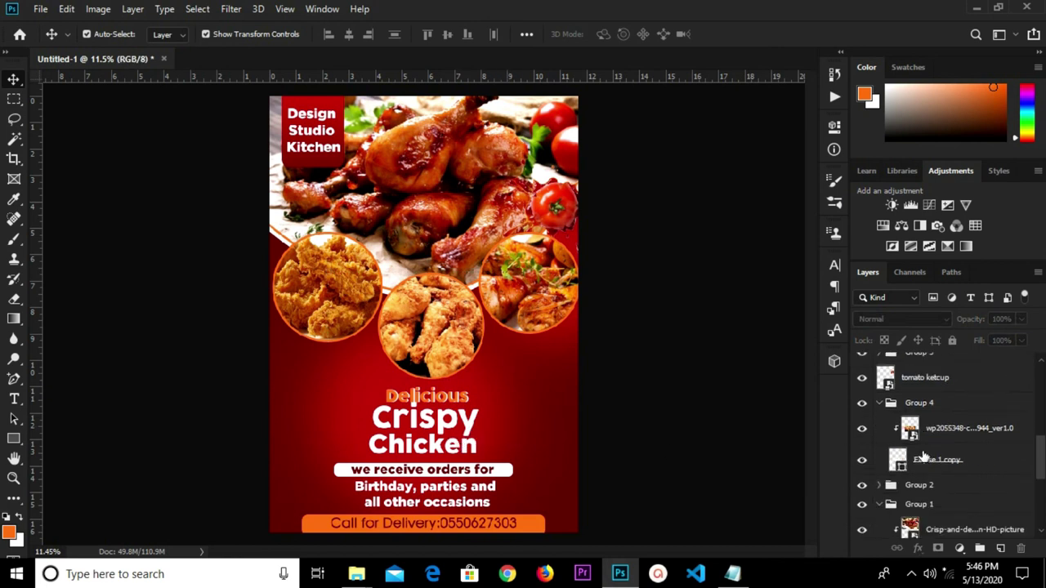
pyautogui.scroll(3, 940, 463)
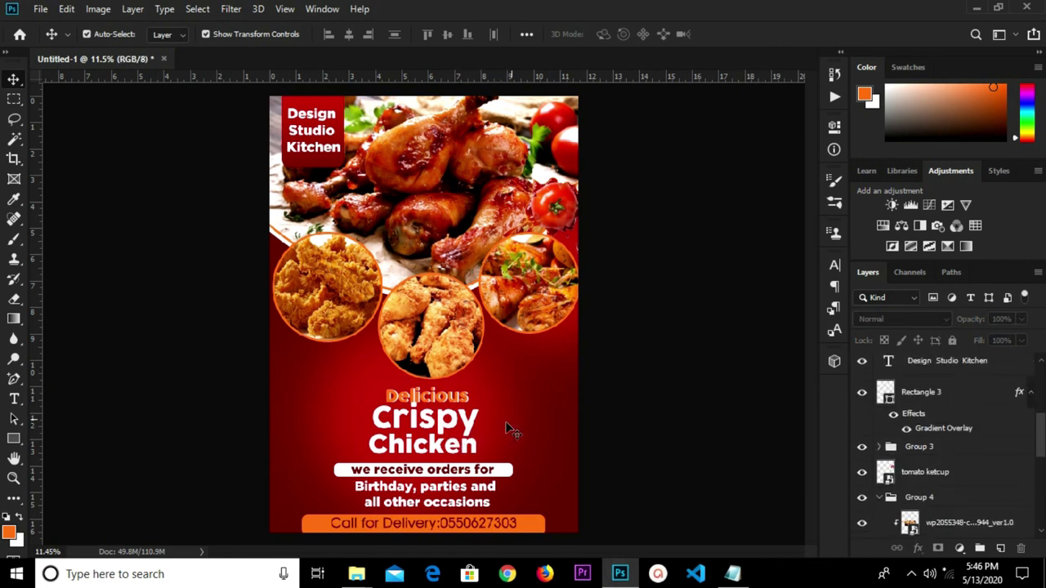
# Nudge the Delicious Crispy Chicken headline group up slightly.
pyautogui.click(451, 448)
pyautogui.scroll(1, 946, 425)
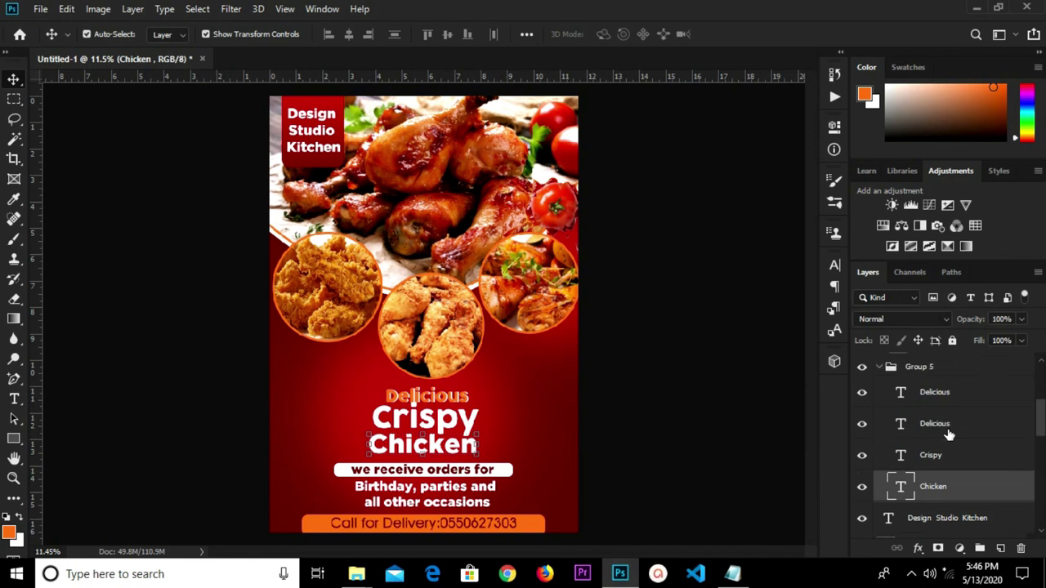
pyautogui.scroll(2, 966, 441)
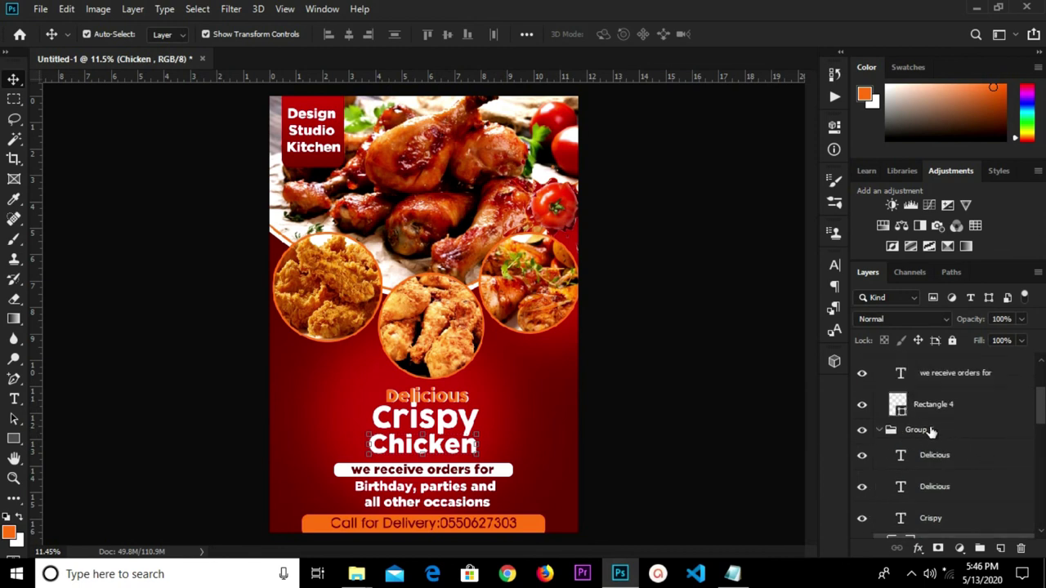
pyautogui.click(931, 432)
pyautogui.hotkey('shift', 'Up')
pyautogui.hotkey('shift', 'Up')
pyautogui.hotkey('shift', 'Up')
pyautogui.hotkey('shift', 'Up')
pyautogui.hotkey('shift', 'Up')
pyautogui.hotkey('shift', 'Up')
pyautogui.hotkey('shift', 'Up')
pyautogui.hotkey('shift', 'Up')
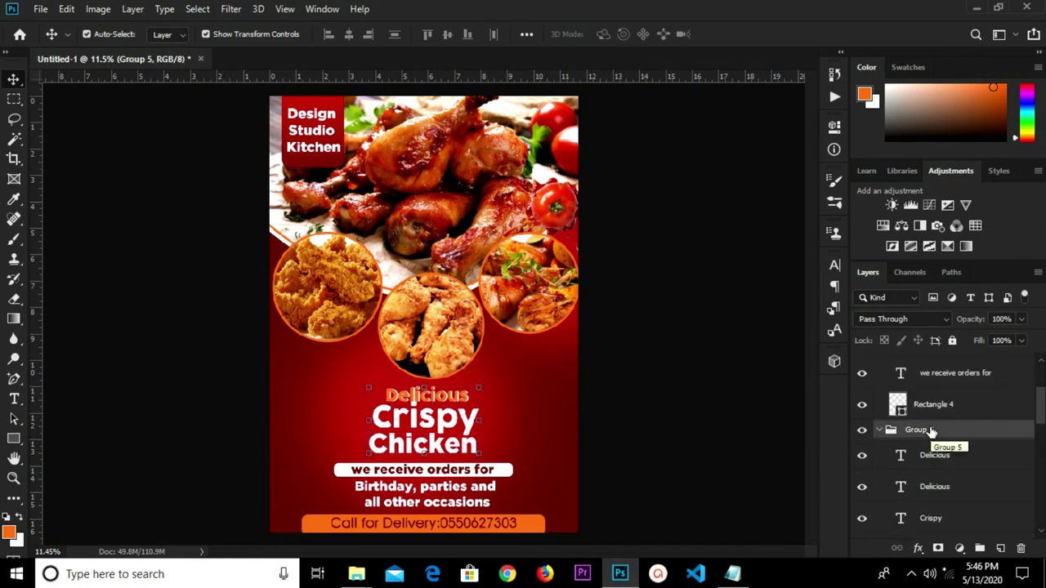
pyautogui.hotkey('shift', 'Down')
pyautogui.hotkey('shift', 'Down')
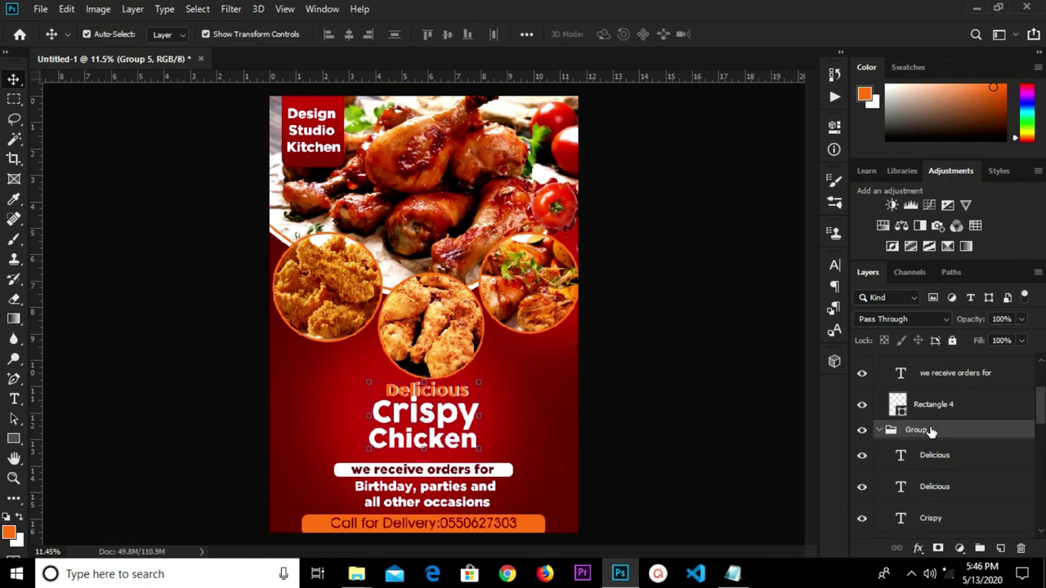
pyautogui.click(543, 479)
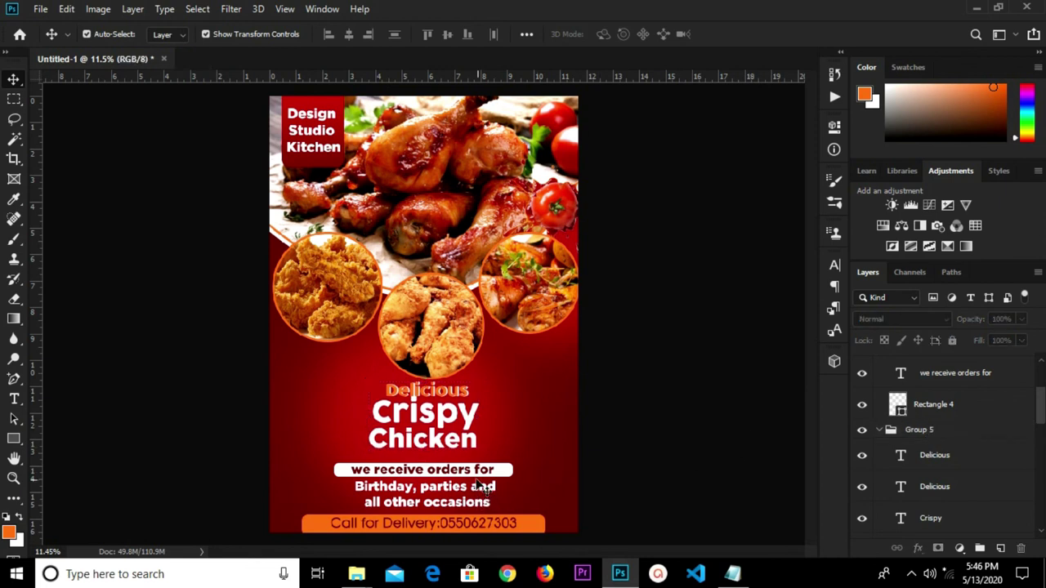
# Select Group 6, the white 'we receive orders for' bar, and nudge it up.
pyautogui.click(488, 473)
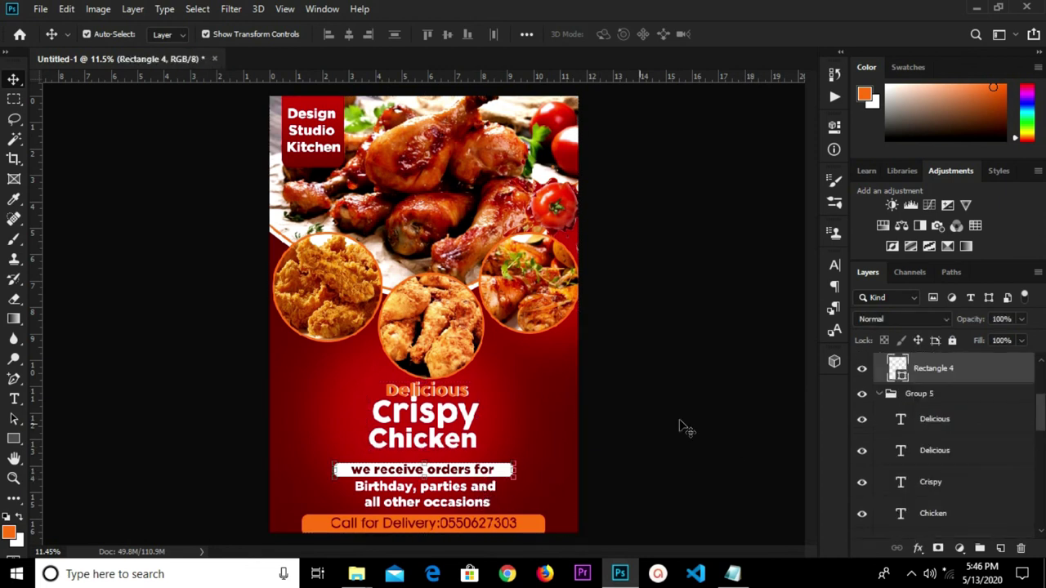
pyautogui.click(882, 399)
pyautogui.scroll(2, 895, 400)
pyautogui.click(880, 375)
pyautogui.click(925, 374)
pyautogui.hotkey('shift', 'Up')
pyautogui.hotkey('shift', 'Up')
pyautogui.hotkey('shift', 'Up')
pyautogui.hotkey('shift', 'Up')
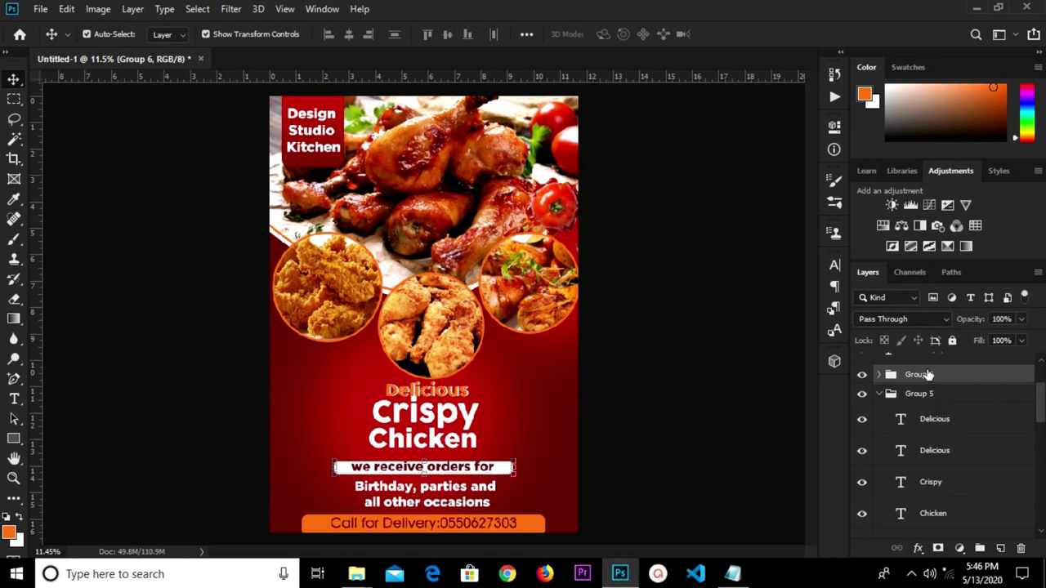
pyautogui.click(757, 409)
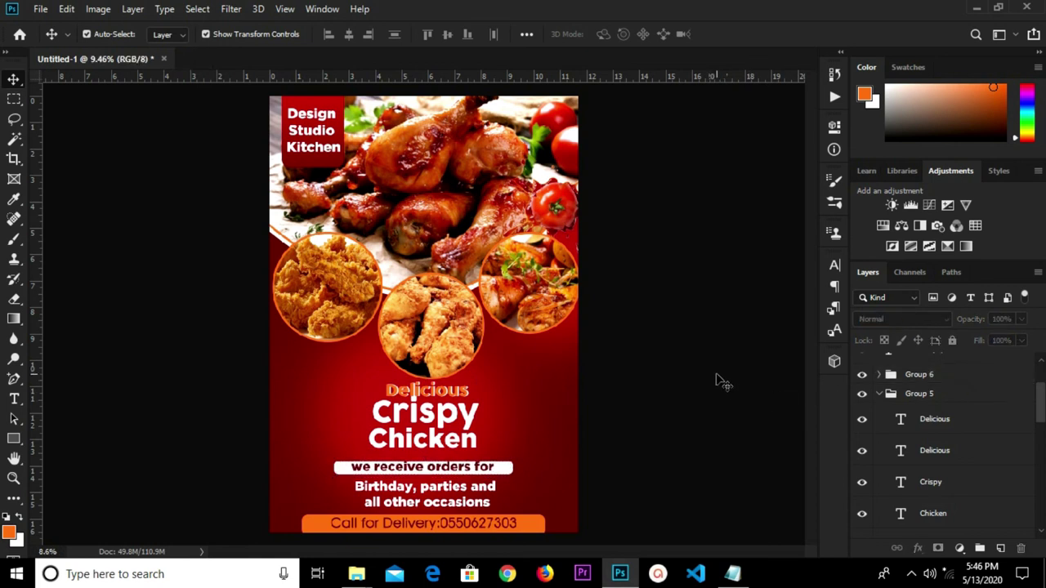
pyautogui.scroll(-2, 670, 389)
pyautogui.scroll(1, 629, 397)
pyautogui.scroll(1, 630, 397)
pyautogui.scroll(1, 645, 393)
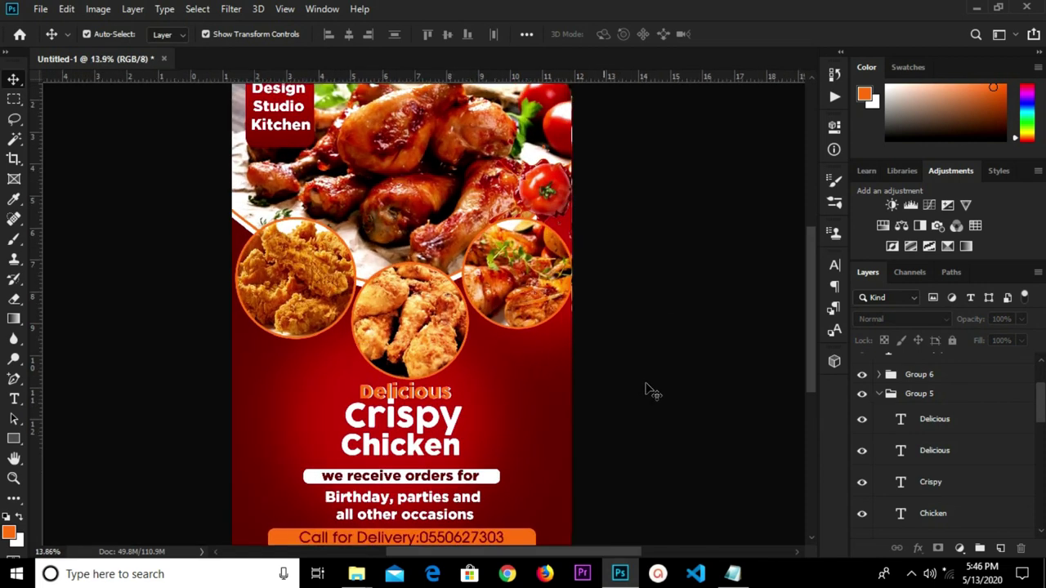
pyautogui.scroll(-1, 645, 393)
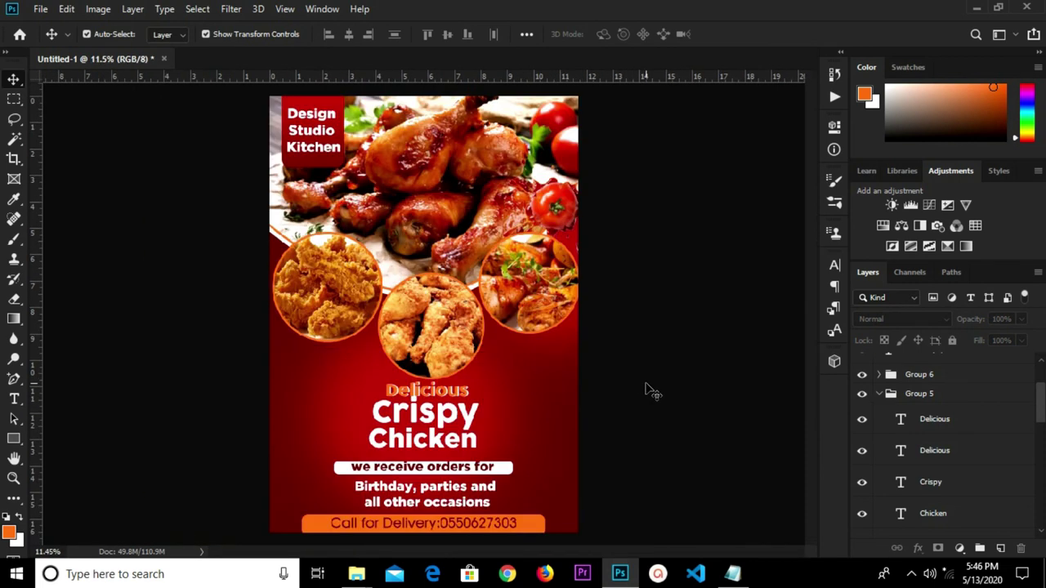